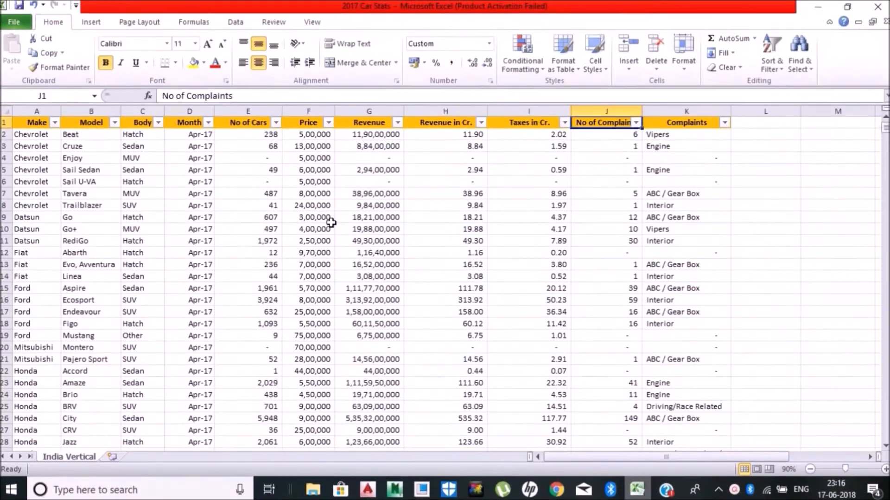
Insert a pivot table on a new worksheet from the entire car data range
{"action": "key", "text": "ctrl+shift+Right"}
{"action": "key", "text": "ctrl+shift+Down"}
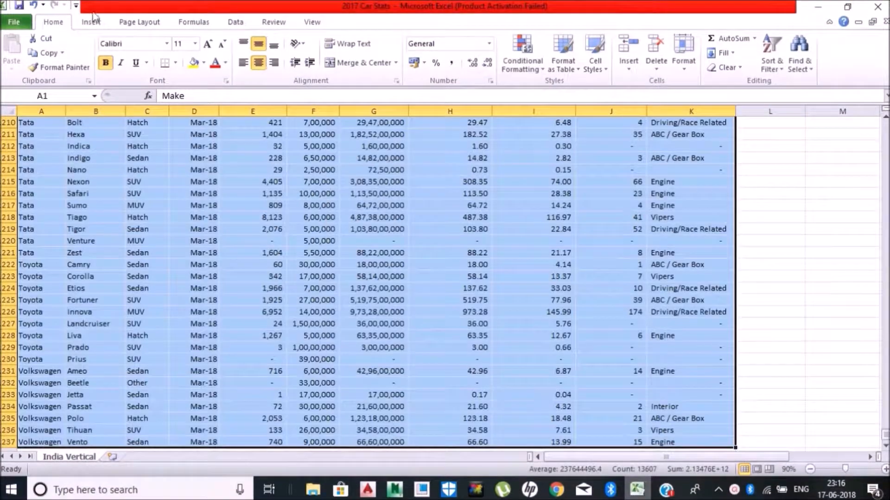
{"action": "left_click", "coordinate": [91, 22]}
{"action": "left_click", "coordinate": [12, 47]}
{"action": "left_click", "coordinate": [204, 221]}
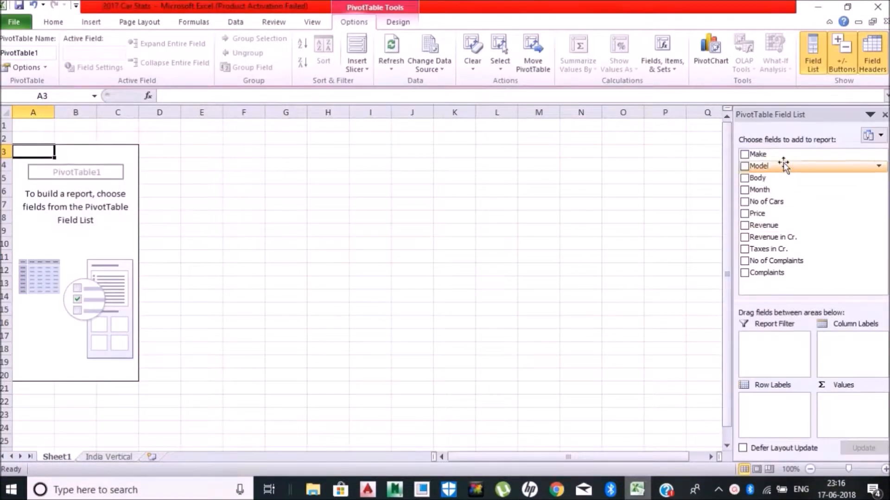
Set Body as the pivot table's rows and sum No of Cars, using comma-separated numbers without decimals
{"action": "left_click_drag", "start_coordinate": [773, 177], "coordinate": [770, 408]}
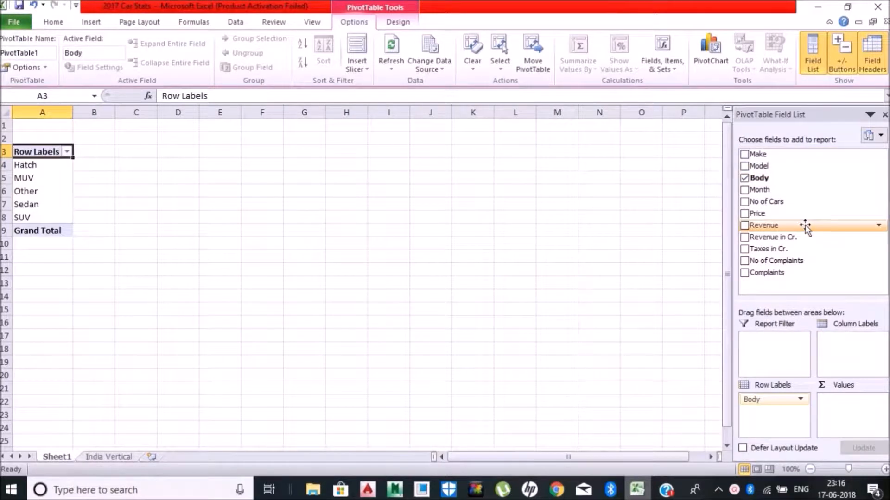
{"action": "left_click_drag", "start_coordinate": [769, 201], "coordinate": [848, 415]}
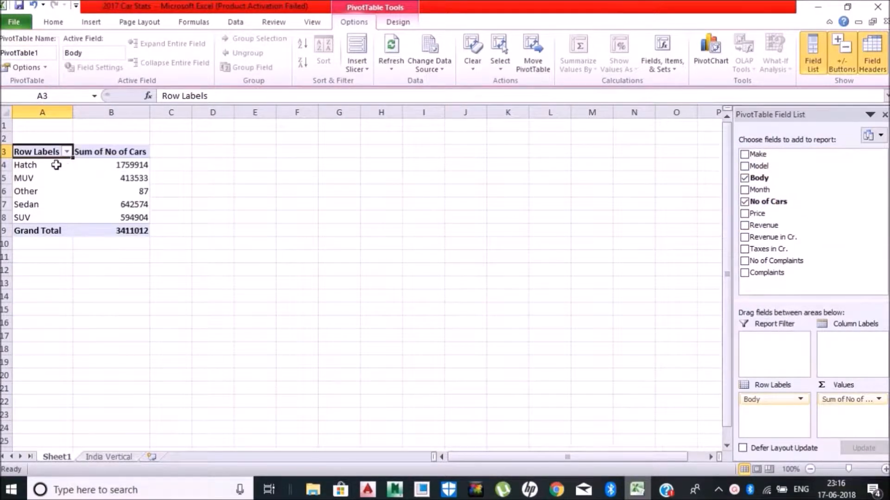
{"action": "left_click", "coordinate": [121, 108]}
{"action": "left_click", "coordinate": [451, 63]}
{"action": "left_click", "coordinate": [487, 62]}
{"action": "left_click", "coordinate": [486, 63]}
Insert a pie PivotChart from the No of Cars pivot table
{"action": "left_click", "coordinate": [122, 178]}
{"action": "right_click", "coordinate": [126, 178]}
{"action": "left_click", "coordinate": [350, 23]}
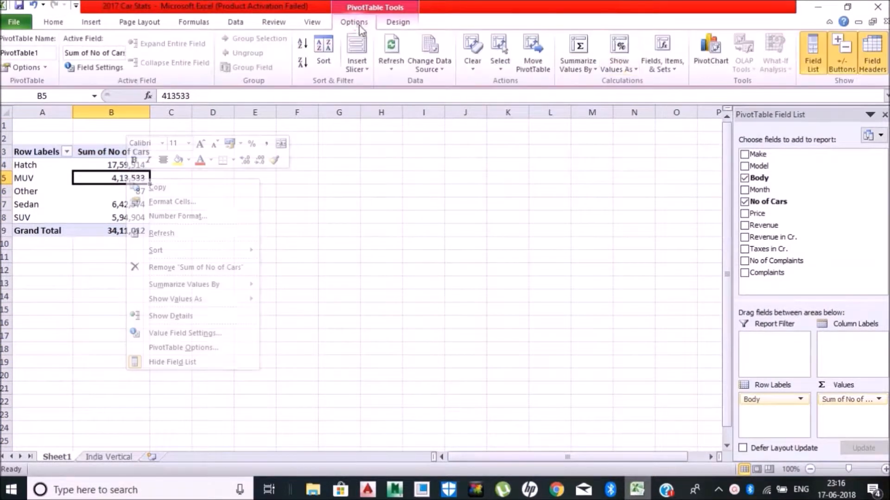
{"action": "left_click", "coordinate": [714, 43]}
{"action": "left_click", "coordinate": [289, 191]}
{"action": "left_click", "coordinate": [552, 351]}
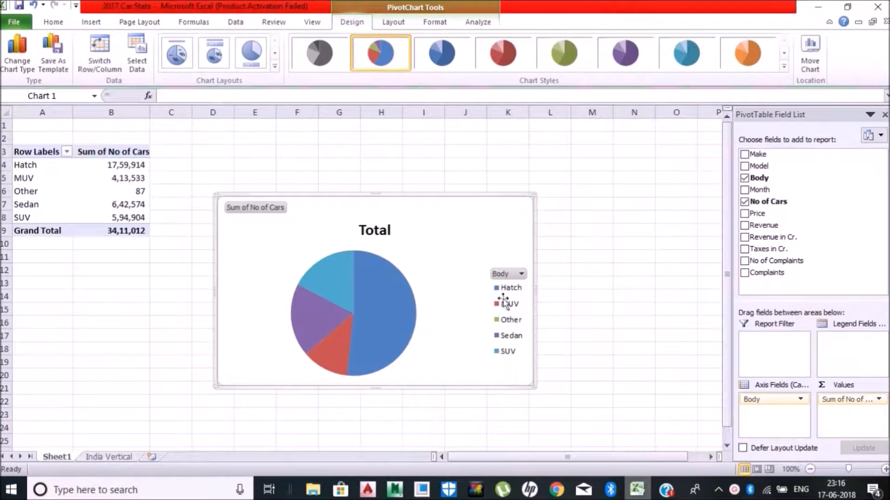
Change the pie chart's title to "No of Cars" and delete its legend
{"action": "left_click", "coordinate": [383, 236]}
{"action": "type", "text": "No"}
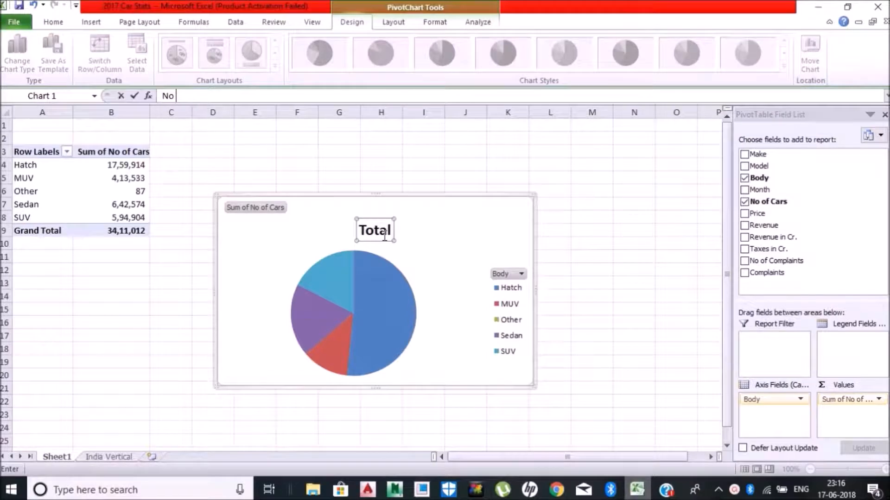
{"action": "left_click", "coordinate": [511, 320]}
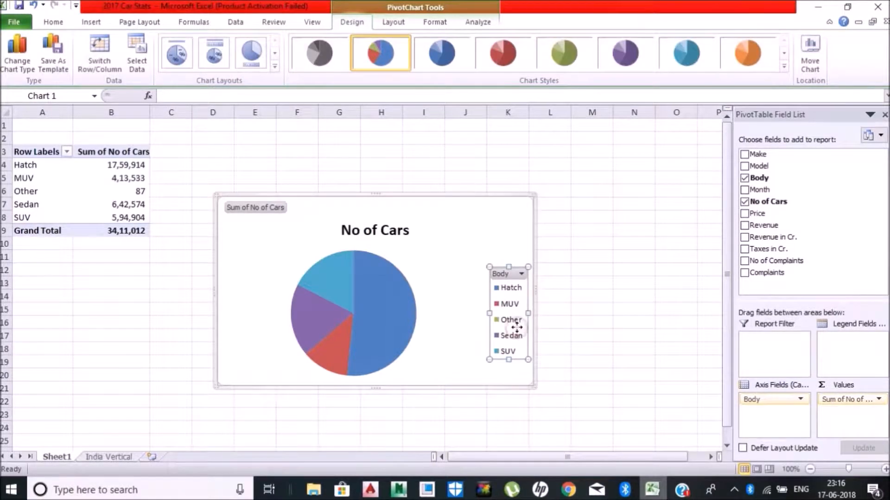
{"action": "key", "text": "Delete"}
Move the No of Cars chart away from the pivot table and zoom the sheet out to 80%
{"action": "left_click_drag", "start_coordinate": [355, 193], "coordinate": [636, 188]}
{"action": "left_click", "coordinate": [810, 469]}
{"action": "left_click", "coordinate": [810, 469]}
Duplicate the No of Cars pivot table at cell A11 and replace its values with Revenue in Cr
{"action": "left_click_drag", "start_coordinate": [23, 142], "coordinate": [99, 207]}
{"action": "key", "text": "ctrl+c"}
{"action": "left_click", "coordinate": [32, 216]}
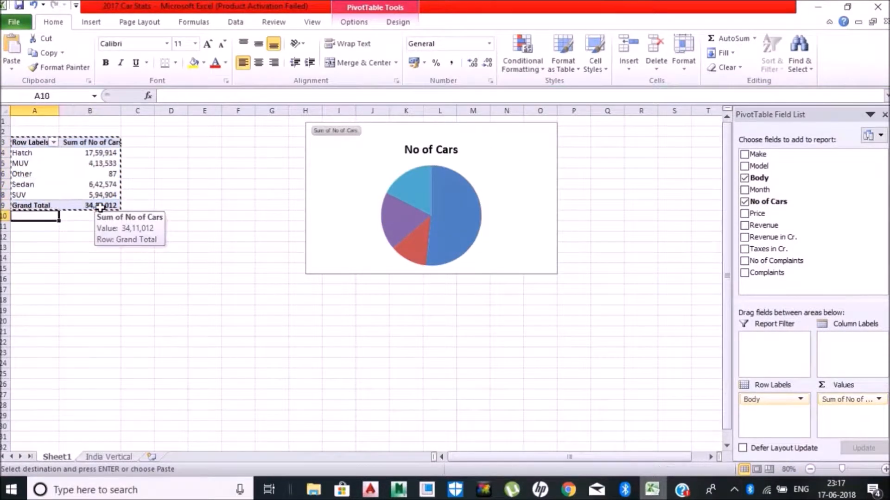
{"action": "key", "text": "Down"}
{"action": "key", "text": "ctrl+v"}
{"action": "left_click", "coordinate": [96, 238]}
{"action": "left_click_drag", "start_coordinate": [854, 399], "coordinate": [852, 419]}
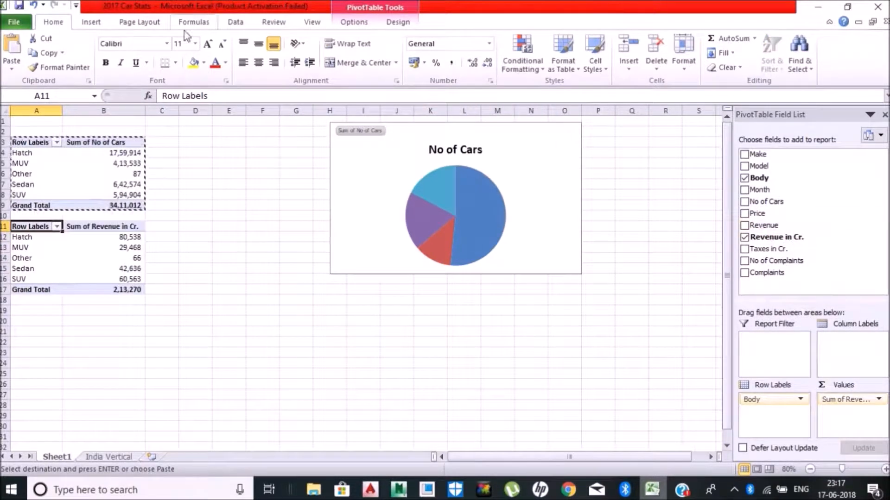
Insert a pie PivotChart from the Revenue in Cr. pivot table
{"action": "left_click", "coordinate": [354, 22]}
{"action": "left_click", "coordinate": [395, 22]}
{"action": "left_click", "coordinate": [354, 22]}
{"action": "left_click", "coordinate": [710, 53]}
{"action": "left_click", "coordinate": [359, 331]}
{"action": "double_click", "coordinate": [359, 331]}
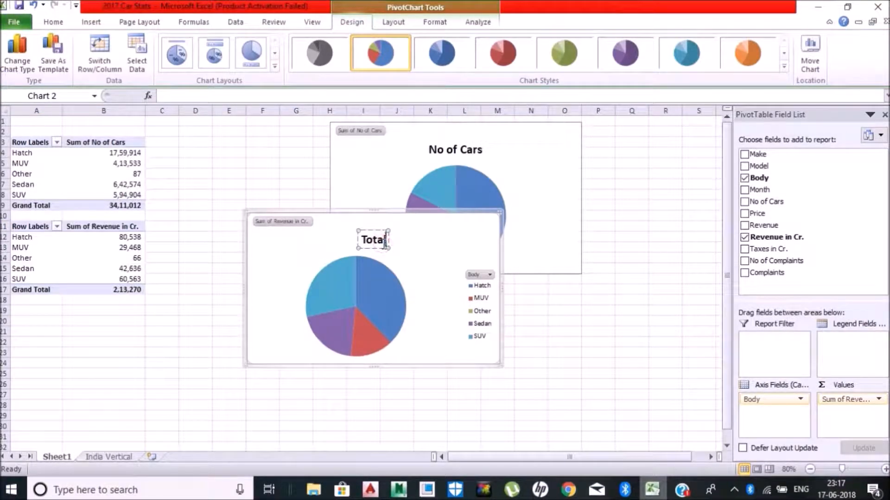
Title the new pie chart "Revenue in Cr.", without a legend, and place it directly below the No of Cars chart
{"action": "type", "text": "Revenue in Cr."}
{"action": "left_click", "coordinate": [486, 298]}
{"action": "key", "text": "Delete"}
{"action": "left_click_drag", "start_coordinate": [456, 229], "coordinate": [541, 289]}
Copy the Revenue in Cr. pivot table and paste it at cell A19
{"action": "left_click_drag", "start_coordinate": [23, 226], "coordinate": [113, 285]}
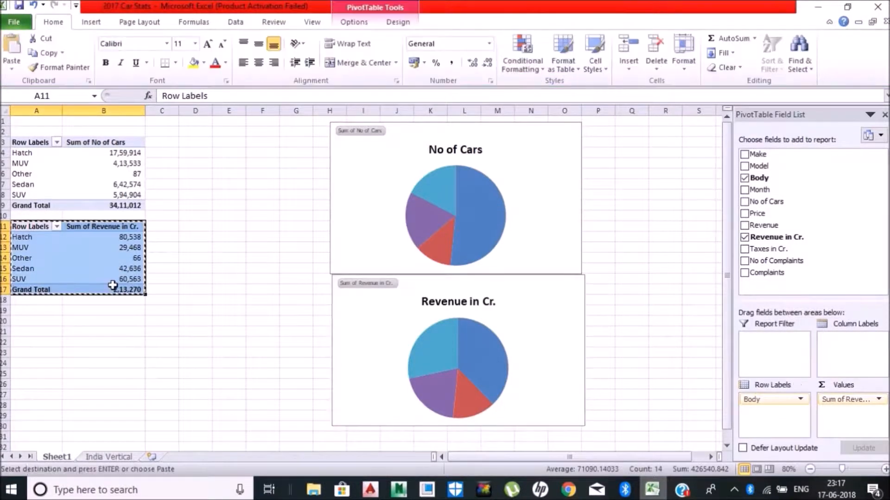
{"action": "key", "text": "ctrl+c"}
{"action": "key", "text": "Down"}
{"action": "key", "text": "Down"}
{"action": "key", "text": "Down"}
{"action": "key", "text": "Down"}
{"action": "key", "text": "Down"}
{"action": "key", "text": "Down"}
{"action": "key", "text": "Down"}
{"action": "key", "text": "Down"}
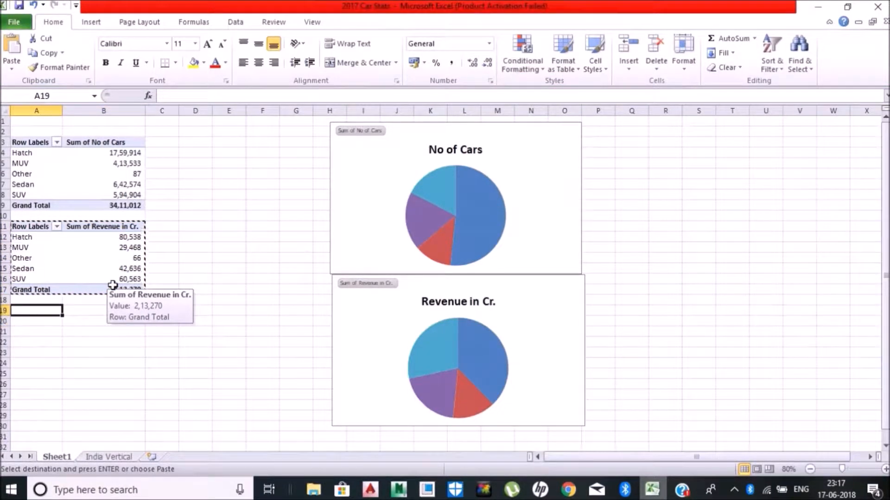
{"action": "key", "text": "ctrl+v"}
Change the pasted pivot table to sum No of Complaints with Complaints as its rows
{"action": "left_click", "coordinate": [118, 342]}
{"action": "left_click_drag", "start_coordinate": [834, 400], "coordinate": [865, 206]}
{"action": "left_click_drag", "start_coordinate": [766, 399], "coordinate": [852, 410]}
{"action": "left_click", "coordinate": [772, 272]}
Rename the row label 0 in the complaints pivot table as "No complaint"
{"action": "left_click", "coordinate": [148, 325]}
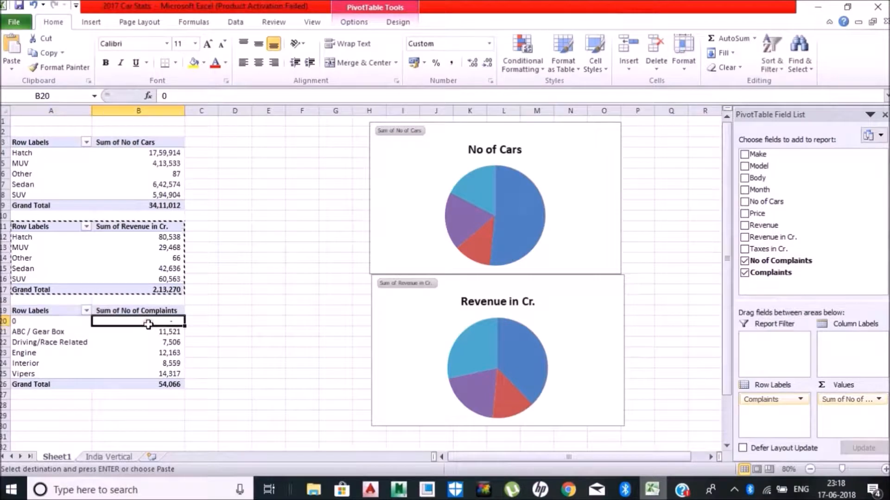
{"action": "left_click_drag", "start_coordinate": [148, 330], "coordinate": [172, 373]}
{"action": "left_click", "coordinate": [37, 322]}
{"action": "type", "text": "No complaint"}
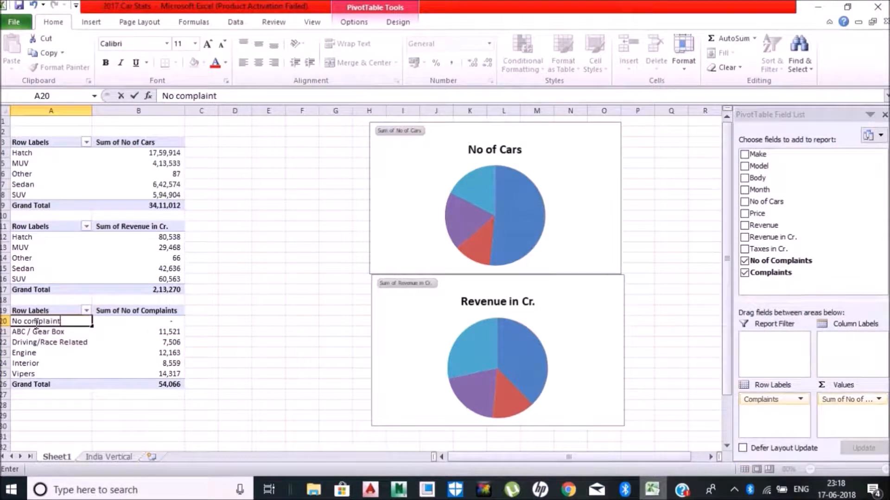
{"action": "left_click", "coordinate": [135, 342]}
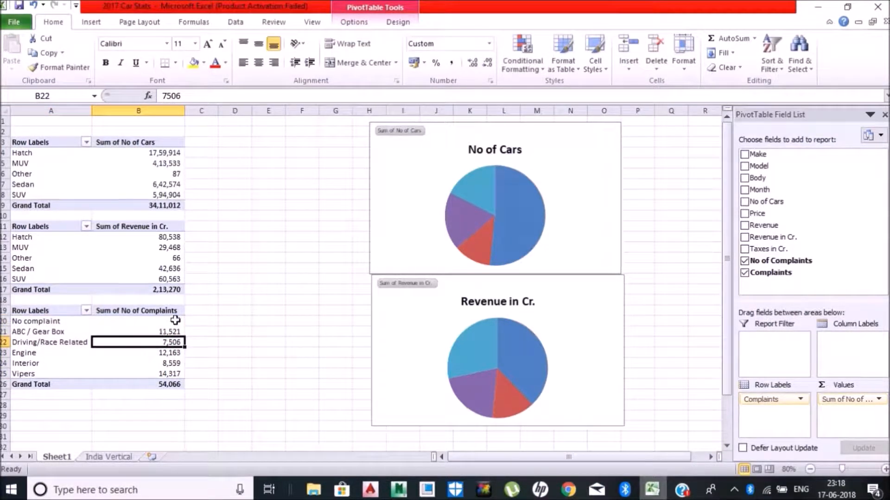
Filter the No complaint item out of the complaints pivot table's row labels
{"action": "left_click", "coordinate": [86, 310]}
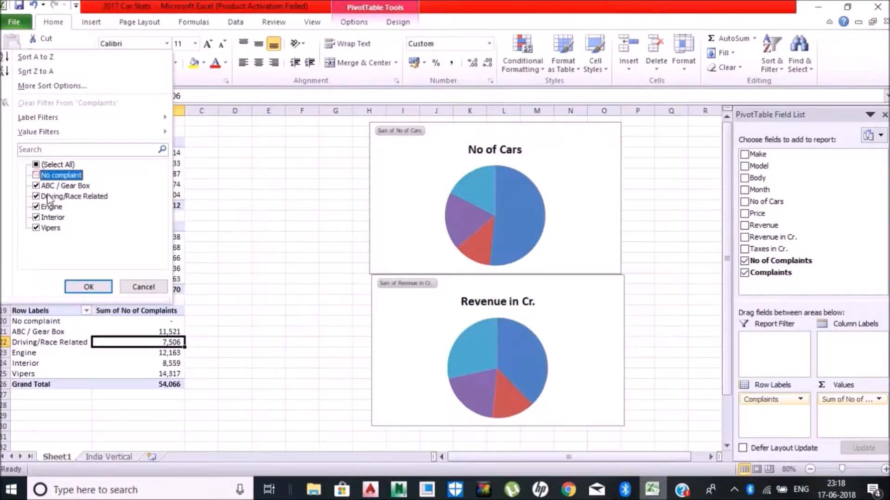
{"action": "left_click", "coordinate": [88, 287]}
{"action": "left_click_drag", "start_coordinate": [46, 314], "coordinate": [139, 366]}
{"action": "left_click", "coordinate": [167, 346]}
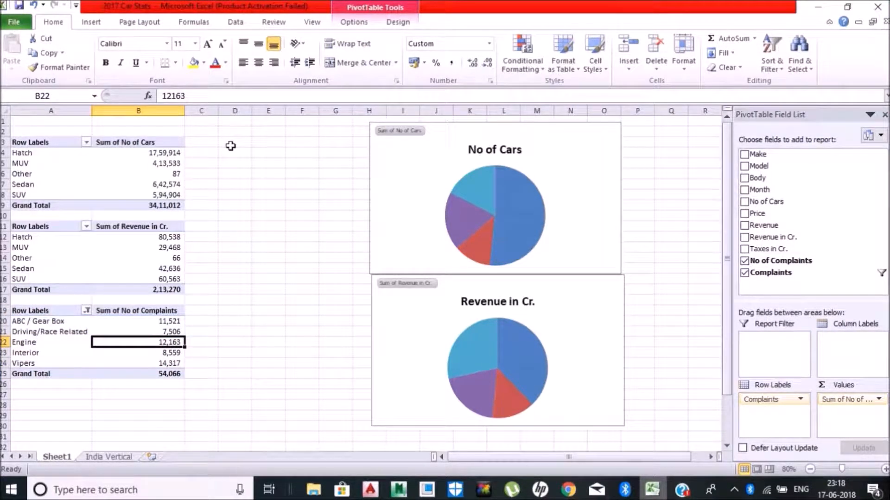
Insert a bar PivotChart from the complaints pivot table
{"action": "left_click", "coordinate": [354, 22]}
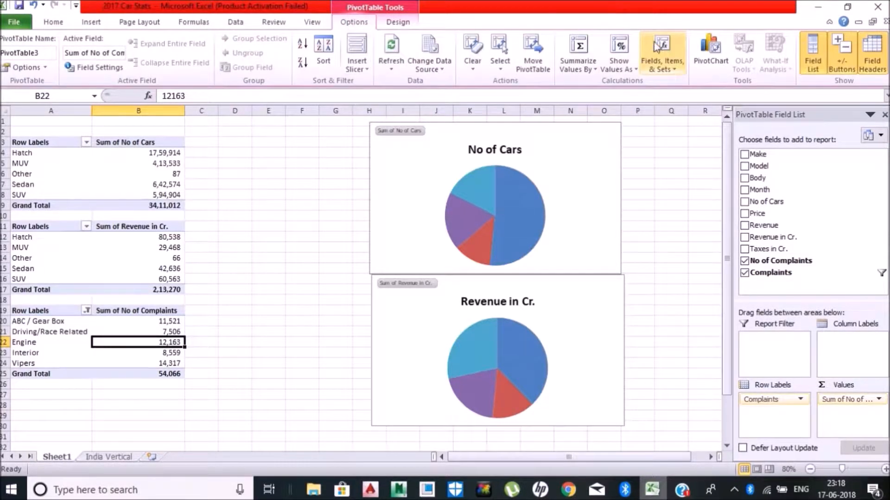
{"action": "left_click", "coordinate": [710, 53]}
{"action": "scroll", "coordinate": [621, 180], "scroll_direction": "down", "scroll_amount": 1}
{"action": "left_click", "coordinate": [293, 207]}
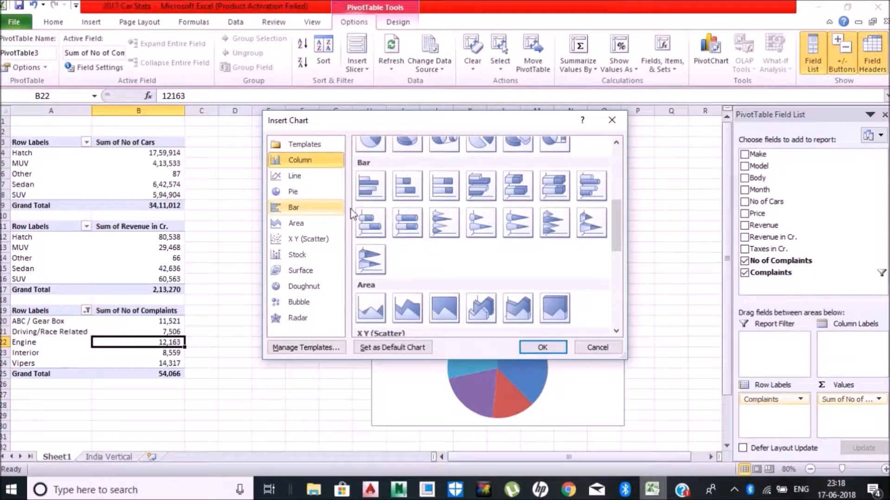
{"action": "left_click", "coordinate": [542, 348]}
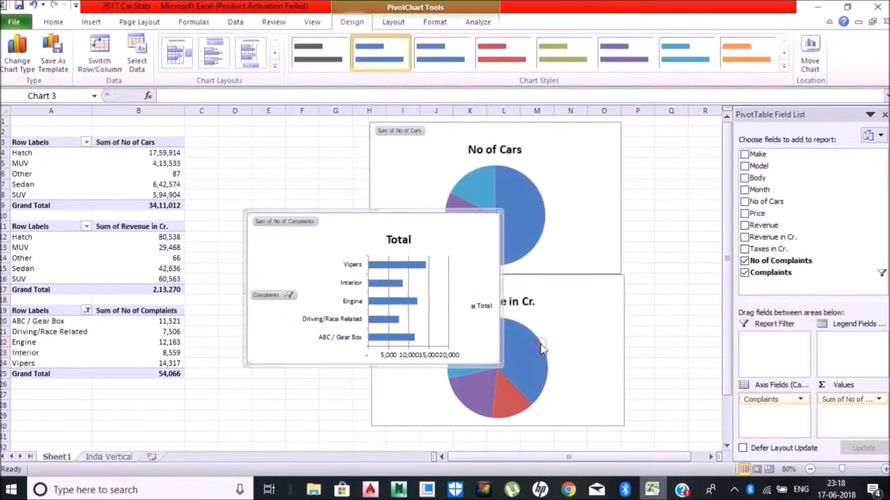
Change the bar chart's title to "No of Compliants" and delete its legend
{"action": "left_click", "coordinate": [404, 243]}
{"action": "type", "text": "No of Compliants"}
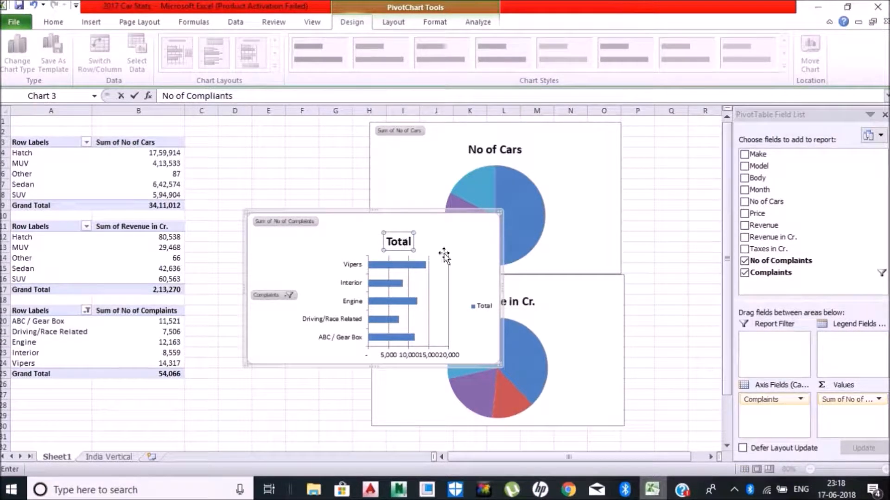
{"action": "left_click", "coordinate": [478, 304]}
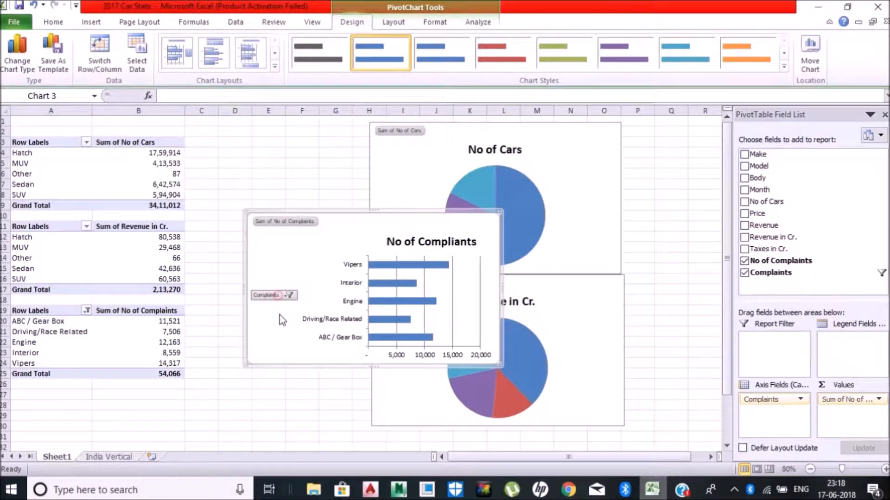
Make the complaints bar chart taller and narrower, and move it beside the two pie charts
{"action": "left_click_drag", "start_coordinate": [373, 368], "coordinate": [374, 439]}
{"action": "left_click_drag", "start_coordinate": [245, 324], "coordinate": [295, 324]}
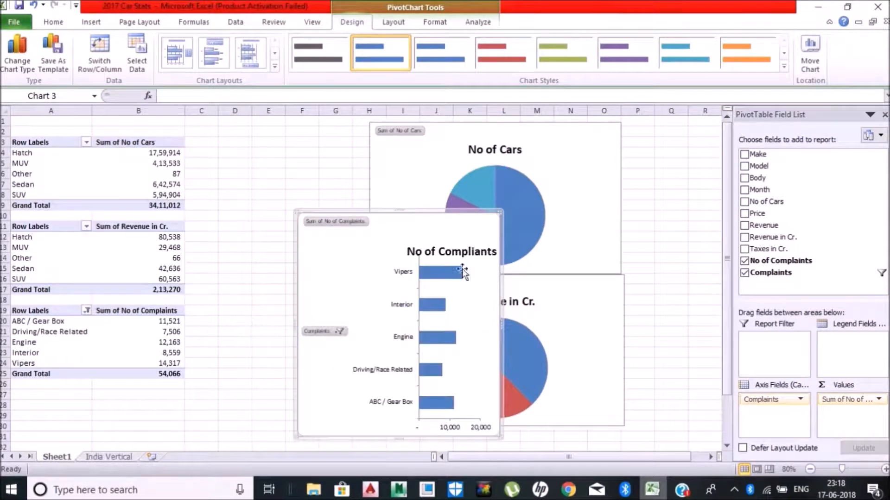
{"action": "right_click", "coordinate": [478, 283]}
{"action": "left_click", "coordinate": [512, 213]}
{"action": "left_click_drag", "start_coordinate": [512, 212], "coordinate": [686, 209]}
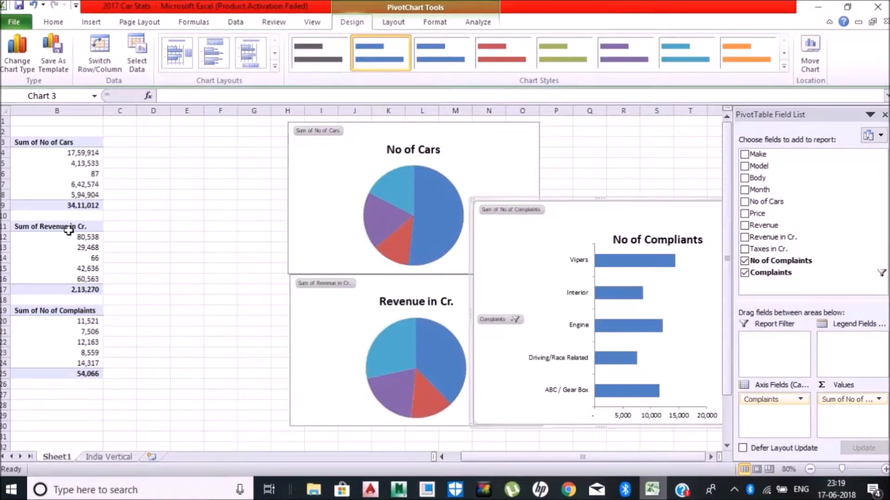
Copy the Revenue in Cr. pivot table and paste it at cell D3
{"action": "left_click", "coordinate": [74, 227]}
{"action": "key", "text": "ctrl+a"}
{"action": "key", "text": "ctrl+c"}
{"action": "key", "text": "Right"}
{"action": "key", "text": "Right"}
{"action": "key", "text": "Right"}
{"action": "key", "text": "Up"}
{"action": "key", "text": "Up"}
{"action": "key", "text": "Up"}
{"action": "key", "text": "Up"}
{"action": "key", "text": "Up"}
{"action": "key", "text": "Up"}
{"action": "key", "text": "Up"}
{"action": "key", "text": "Up"}
{"action": "key", "text": "ctrl+v"}
Set up the D3 pivot table with Month as rows and sums of No of Cars and Revenue in Cr. as values
{"action": "left_click_drag", "start_coordinate": [781, 403], "coordinate": [855, 403]}
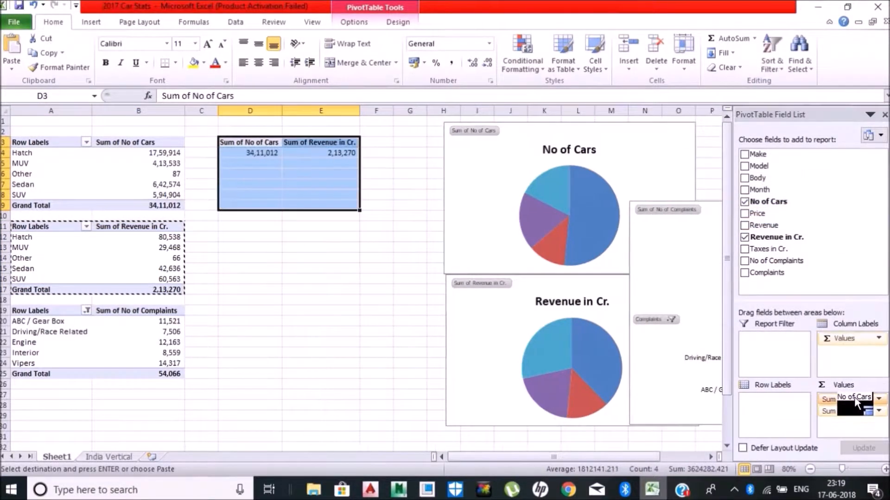
{"action": "left_click", "coordinate": [760, 190]}
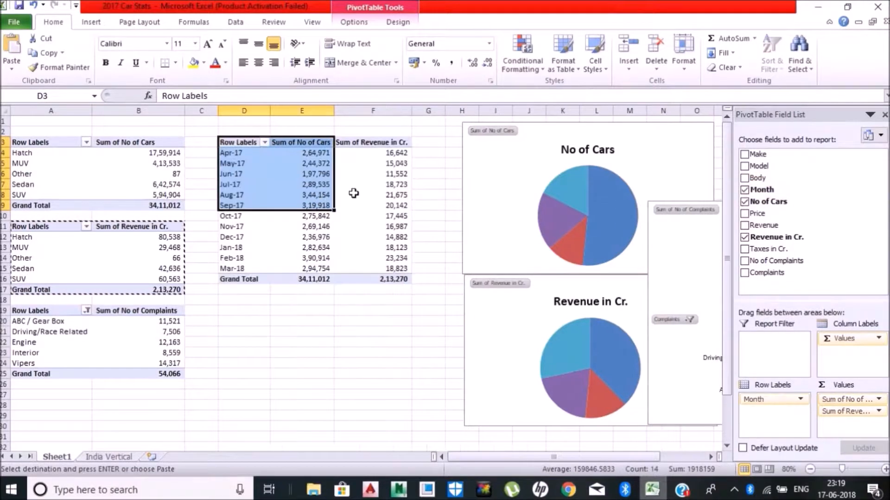
{"action": "left_click", "coordinate": [352, 195]}
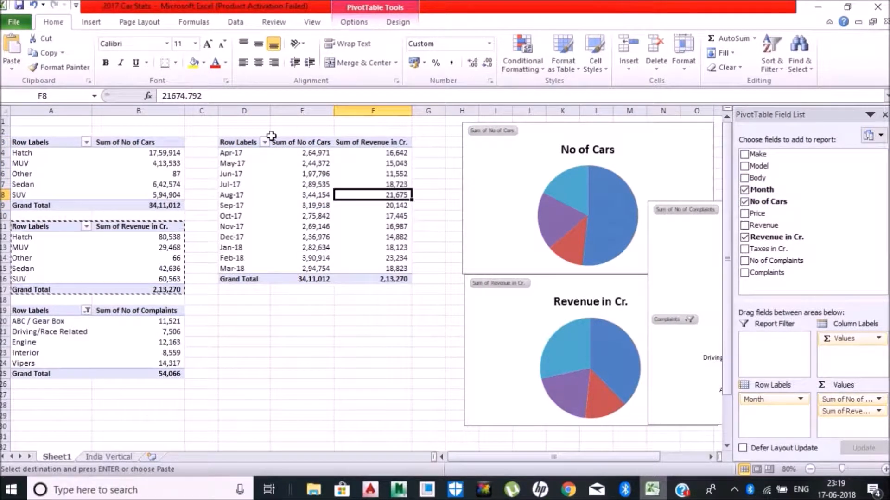
{"action": "key", "text": "Escape"}
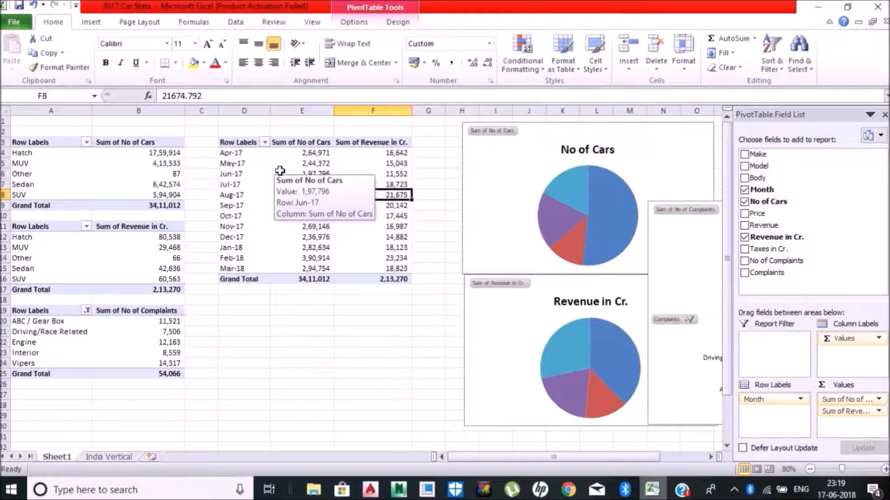
Insert a clustered column PivotChart from the monthly pivot table
{"action": "left_click", "coordinate": [354, 22]}
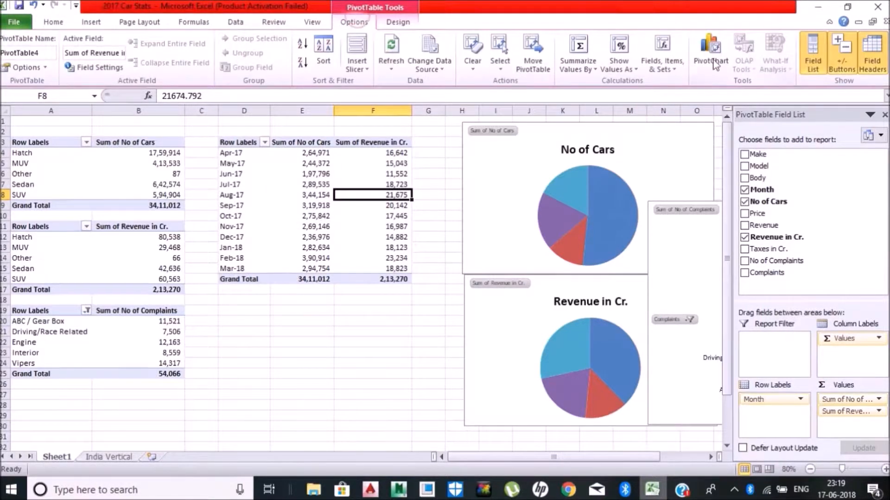
{"action": "left_click", "coordinate": [710, 54]}
{"action": "left_click", "coordinate": [542, 348]}
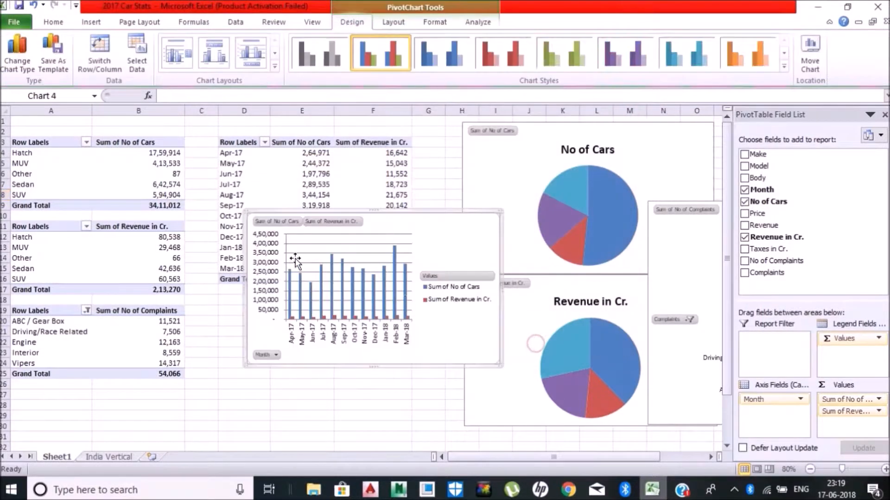
Try to plot the Sum of Revenue in Cr. series on the secondary axis
{"action": "right_click", "coordinate": [293, 319]}
{"action": "left_click", "coordinate": [348, 453]}
{"action": "left_click", "coordinate": [398, 240]}
{"action": "left_click", "coordinate": [574, 401]}
{"action": "right_click", "coordinate": [317, 278]}
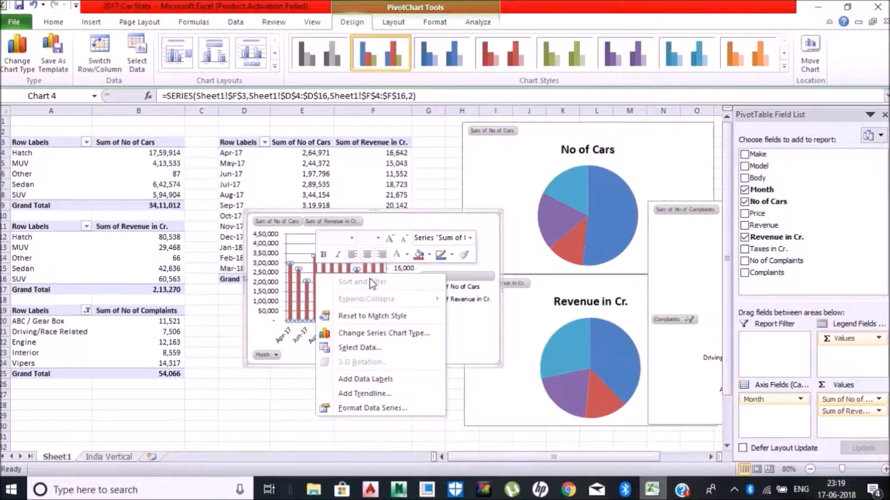
{"action": "key", "text": "Escape"}
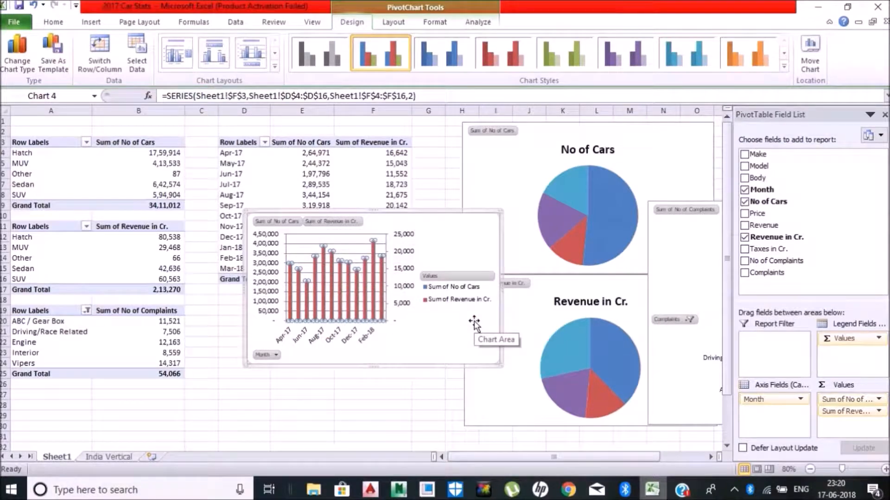
{"action": "key", "text": "ctrl+z"}
Plot the Sum of No of Cars series of the monthly chart on the secondary axis
{"action": "right_click", "coordinate": [313, 295]}
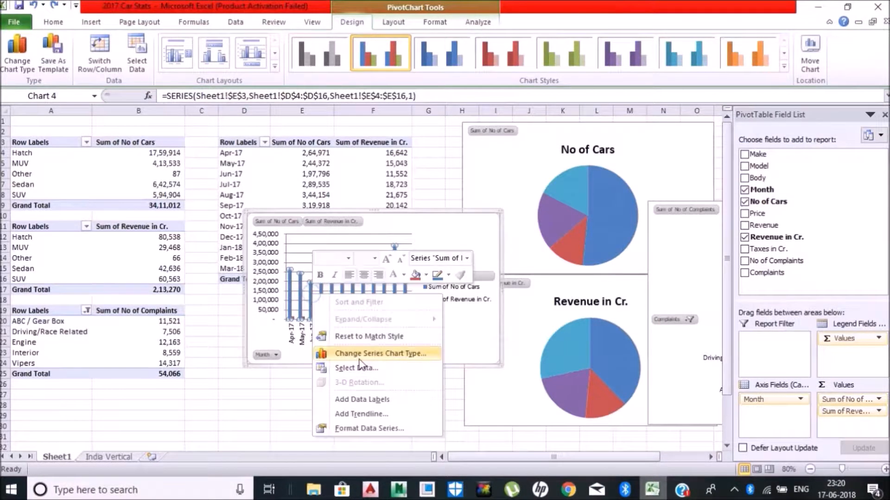
{"action": "left_click", "coordinate": [374, 429]}
{"action": "left_click", "coordinate": [435, 241]}
{"action": "left_click", "coordinate": [573, 401]}
Change the Sum of No of Cars series of the monthly chart to a line with markers
{"action": "right_click", "coordinate": [354, 284]}
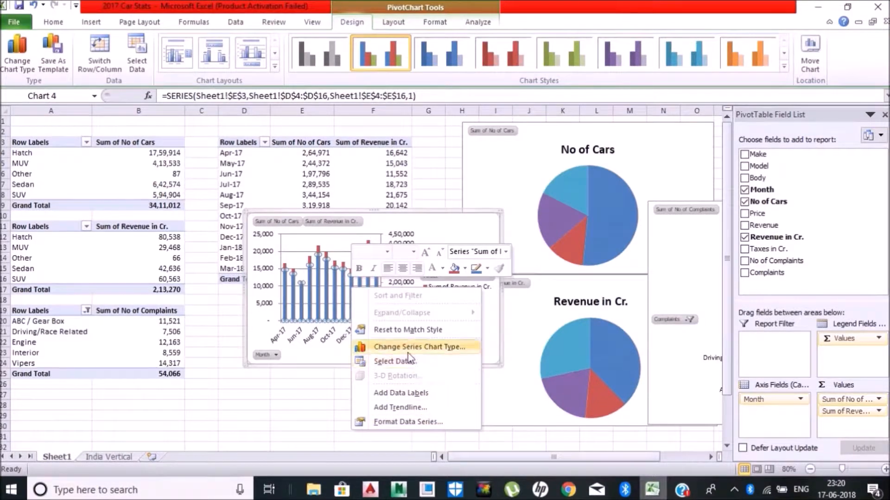
{"action": "left_click", "coordinate": [418, 346]}
{"action": "left_click", "coordinate": [480, 288]}
{"action": "left_click", "coordinate": [543, 348]}
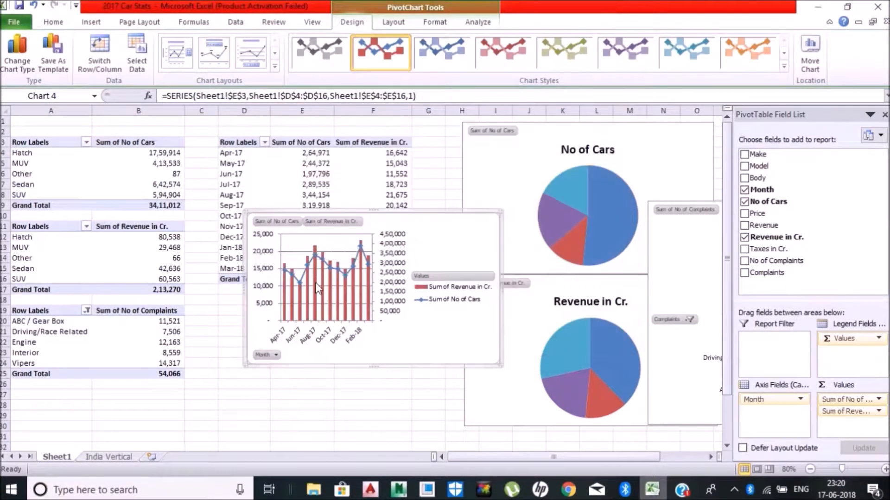
Delete the monthly chart's legend and move the chart off the pivot tables, over the pie charts
{"action": "left_click", "coordinate": [486, 299]}
{"action": "key", "text": "Delete"}
{"action": "left_click", "coordinate": [480, 313]}
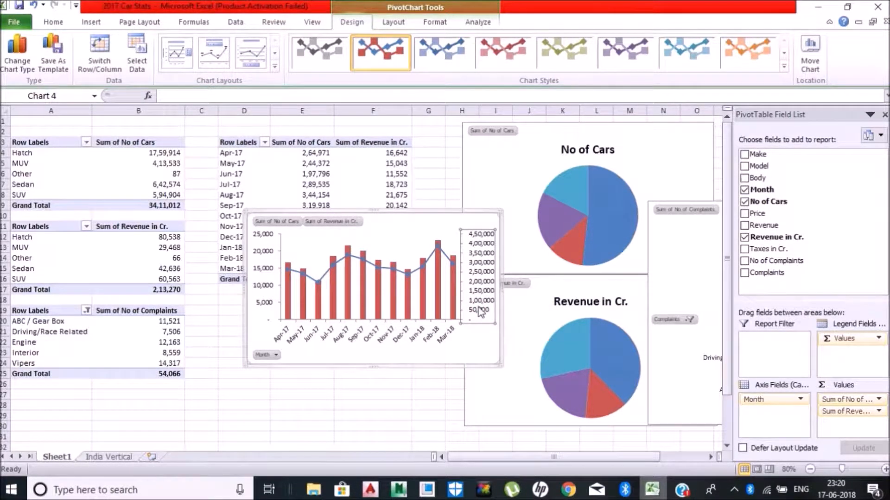
{"action": "left_click_drag", "start_coordinate": [443, 212], "coordinate": [660, 224]}
Copy the whole monthly pivot table starting at D3 and paste it below at cell D18
{"action": "left_click_drag", "start_coordinate": [239, 143], "coordinate": [383, 278]}
{"action": "left_click", "coordinate": [357, 256]}
{"action": "left_click_drag", "start_coordinate": [239, 143], "coordinate": [370, 281]}
{"action": "key", "text": "ctrl+c"}
{"action": "key", "text": "Down"}
{"action": "key", "text": "Down"}
{"action": "key", "text": "Down"}
{"action": "key", "text": "Down"}
{"action": "key", "text": "Down"}
{"action": "key", "text": "Down"}
{"action": "key", "text": "Down"}
{"action": "key", "text": "Down"}
{"action": "key", "text": "Down"}
{"action": "key", "text": "Down"}
{"action": "key", "text": "Down"}
{"action": "key", "text": "Down"}
{"action": "key", "text": "Down"}
{"action": "key", "text": "Down"}
{"action": "key", "text": "Down"}
{"action": "key", "text": "ctrl+v"}
Replace the value fields of the D18 pivot table with Price and Taxes in Cr
{"action": "left_click", "coordinate": [373, 352]}
{"action": "left_click_drag", "start_coordinate": [846, 399], "coordinate": [842, 213]}
{"action": "left_click_drag", "start_coordinate": [758, 213], "coordinate": [848, 402]}
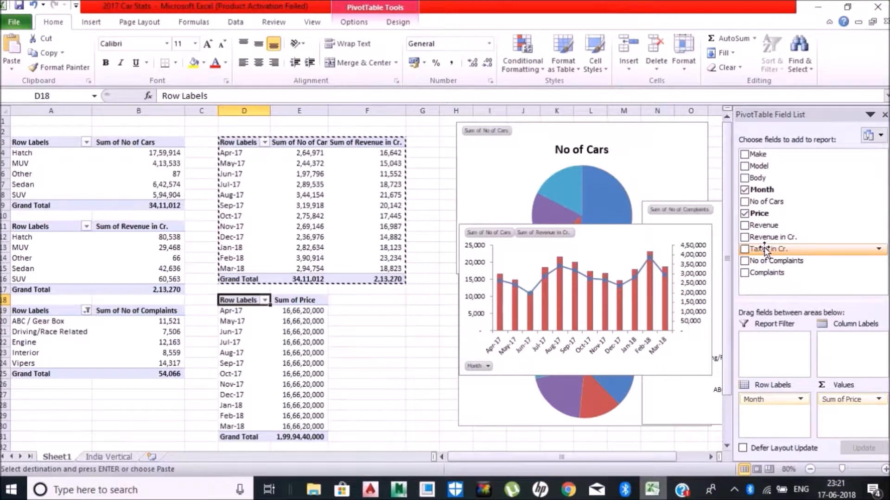
{"action": "left_click_drag", "start_coordinate": [764, 250], "coordinate": [851, 414]}
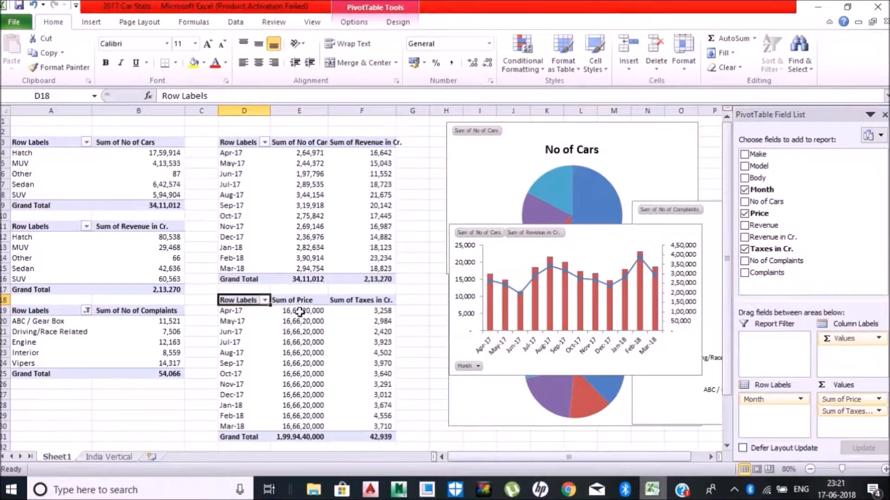
Check the source data on the India Vertical sheet and replace Price with Revenue in Cr. in the D18 pivot's values
{"action": "left_click", "coordinate": [110, 457]}
{"action": "left_click", "coordinate": [306, 232]}
{"action": "left_click_drag", "start_coordinate": [307, 134], "coordinate": [298, 371]}
{"action": "left_click", "coordinate": [297, 383]}
{"action": "left_click", "coordinate": [313, 312]}
{"action": "left_click", "coordinate": [69, 457]}
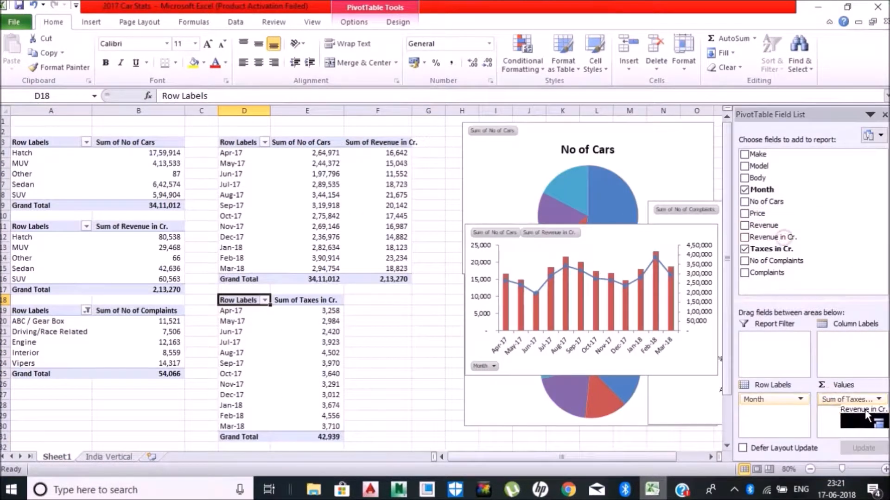
{"action": "left_click_drag", "start_coordinate": [865, 402], "coordinate": [857, 405]}
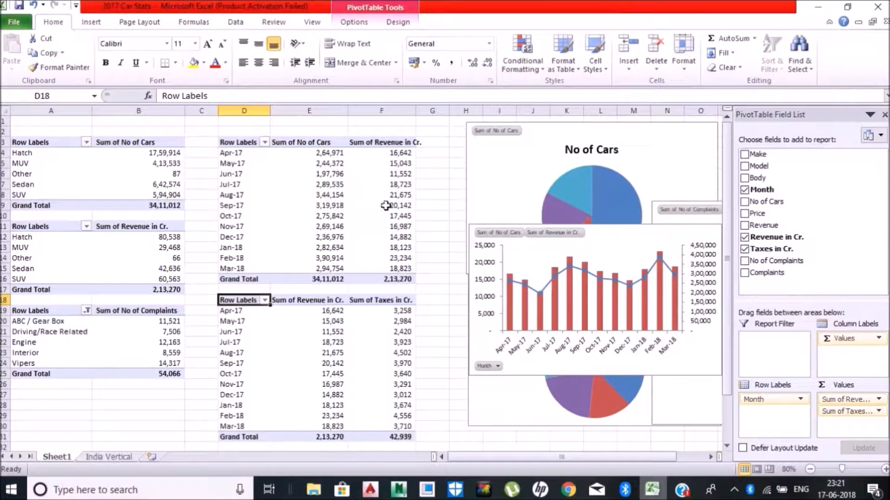
Widen column F slightly and reposition the monthly cars and revenue chart beside the pivot tables
{"action": "left_click_drag", "start_coordinate": [416, 111], "coordinate": [426, 110]}
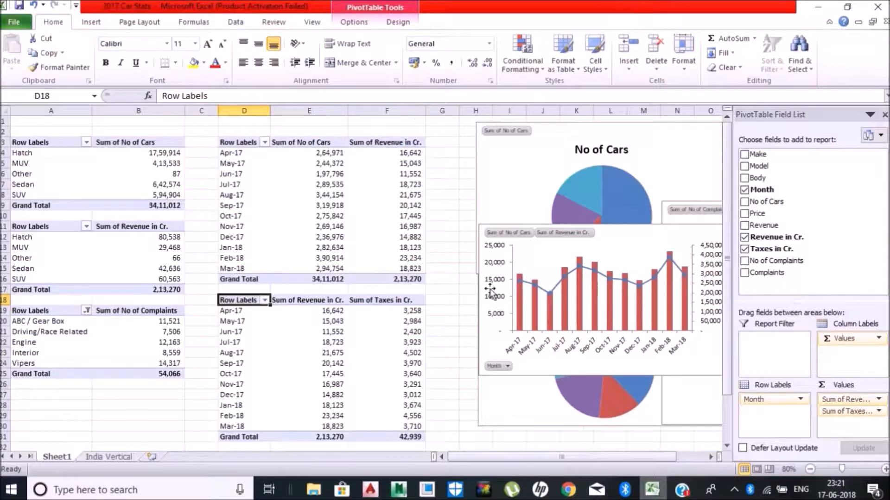
{"action": "left_click_drag", "start_coordinate": [479, 261], "coordinate": [402, 222]}
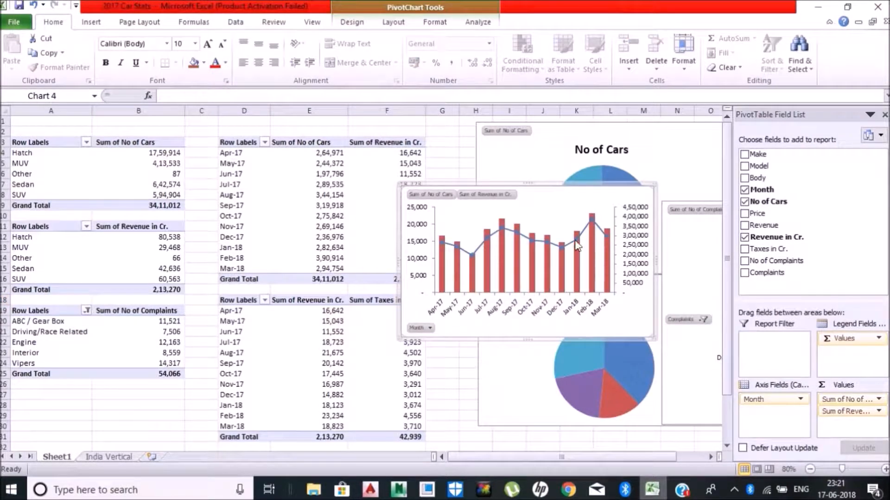
{"action": "mouse_move", "coordinate": [571, 246]}
{"action": "left_click_drag", "start_coordinate": [569, 243], "coordinate": [605, 221]}
Remove all value fields from the D18 pivot table, keeping only Month as rows
{"action": "left_click", "coordinate": [343, 375]}
{"action": "left_click_drag", "start_coordinate": [843, 400], "coordinate": [852, 214]}
{"action": "left_click", "coordinate": [245, 342]}
{"action": "left_click", "coordinate": [354, 23]}
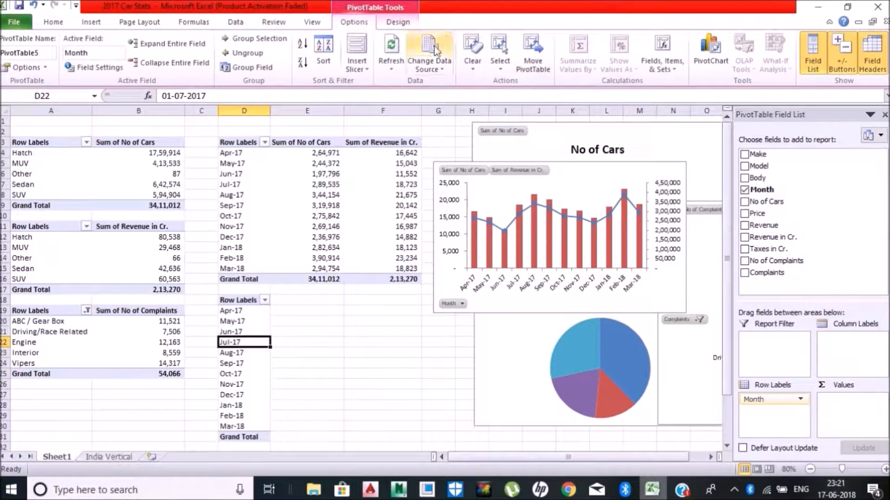
{"action": "left_click", "coordinate": [710, 53]}
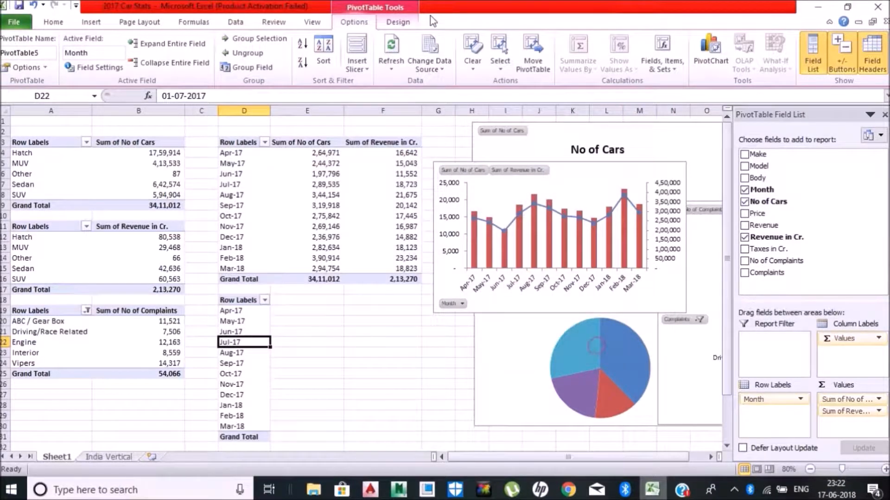
Insert a calculated field named % of Taxes with the formula =iferror('Taxes in Cr.'/'Revenue in Cr.',0)*100
{"action": "left_click", "coordinate": [651, 68]}
{"action": "left_click", "coordinate": [686, 83]}
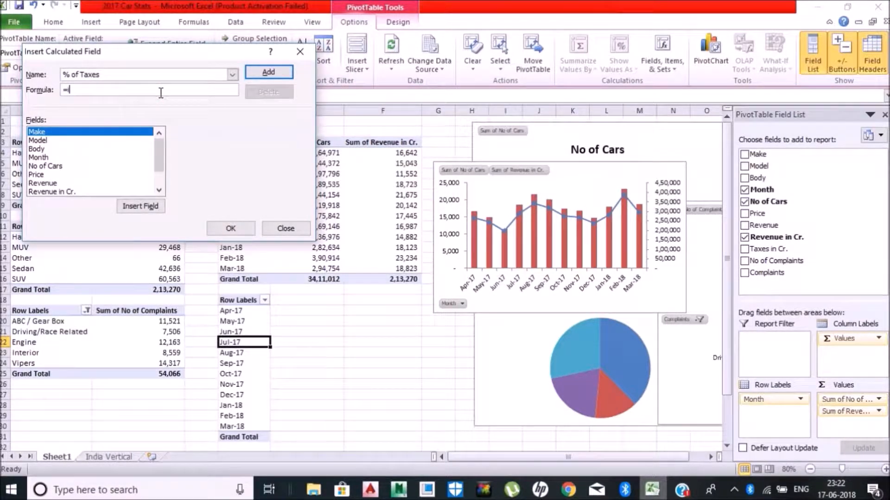
{"action": "left_click_drag", "start_coordinate": [160, 143], "coordinate": [163, 175]}
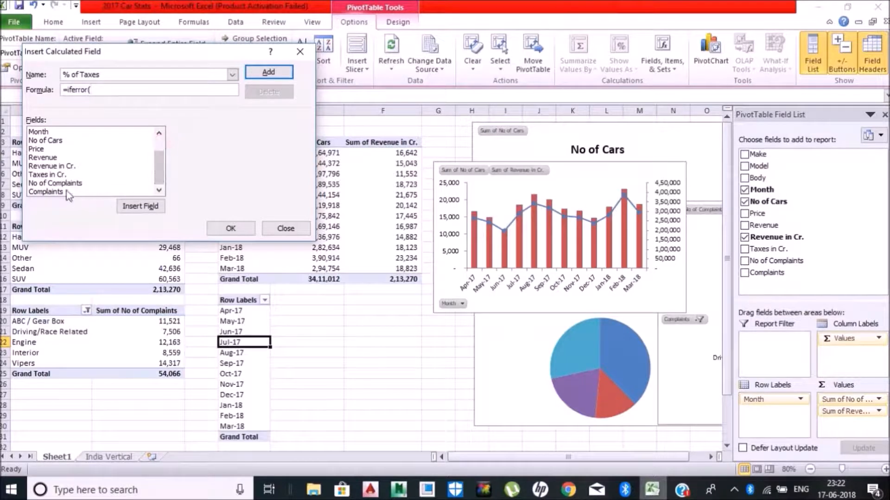
{"action": "double_click", "coordinate": [68, 177]}
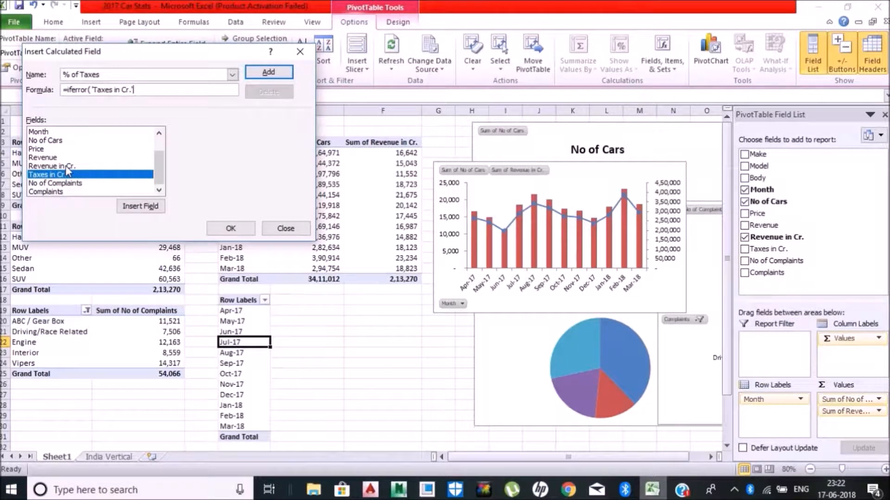
{"action": "double_click", "coordinate": [67, 167]}
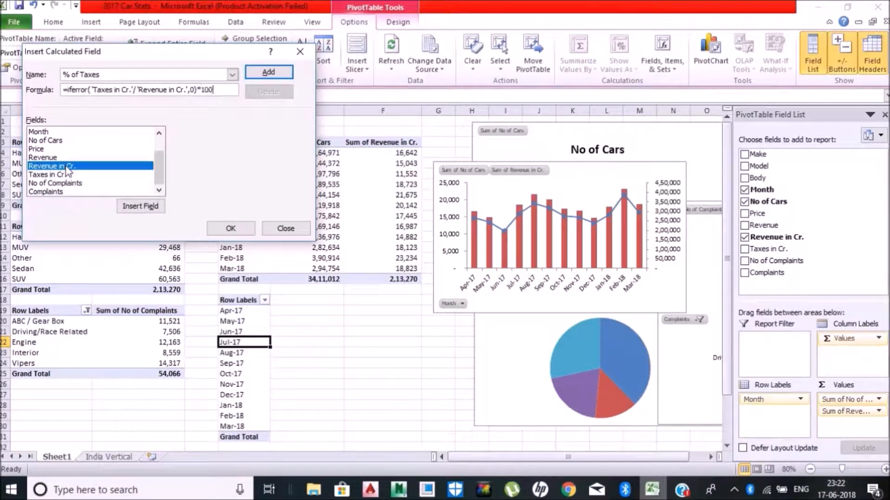
{"action": "left_click", "coordinate": [231, 228]}
Format the Sum of % of Taxes column of the D18 pivot table as a percentage
{"action": "left_click_drag", "start_coordinate": [248, 300], "coordinate": [274, 434]}
{"action": "left_click", "coordinate": [53, 22]}
{"action": "left_click", "coordinate": [435, 63]}
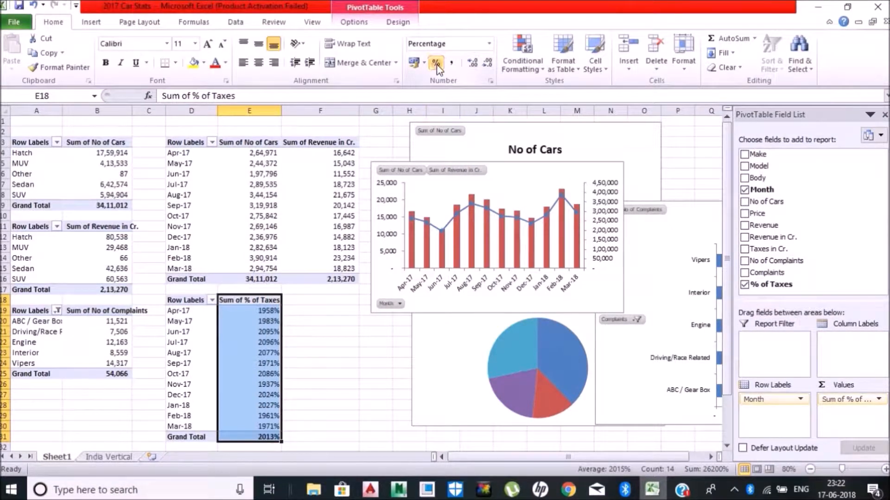
Modify the % of Taxes calculated field's formula to =IFERROR('Taxes in Cr.'/'Revenue in Cr.',0), without the multiplication by 100
{"action": "left_click", "coordinate": [353, 21]}
{"action": "left_click", "coordinate": [661, 60]}
{"action": "left_click", "coordinate": [681, 84]}
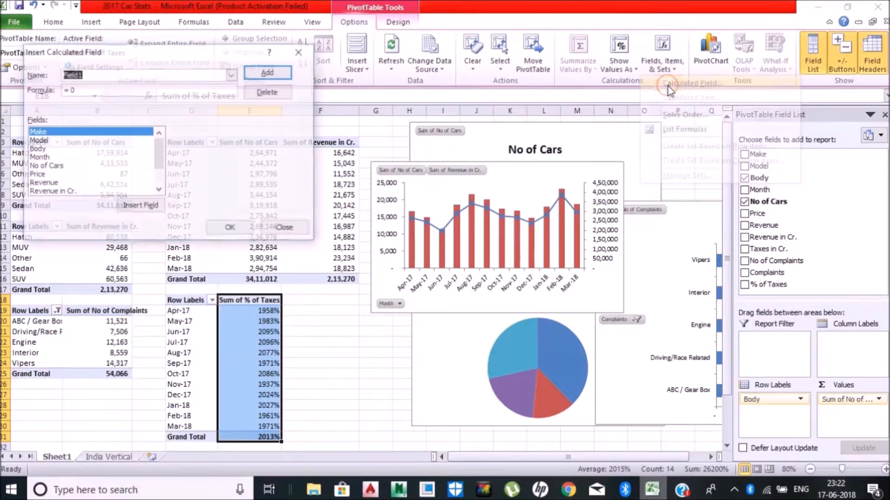
{"action": "key", "text": "alt+Down"}
{"action": "left_click", "coordinate": [213, 86]}
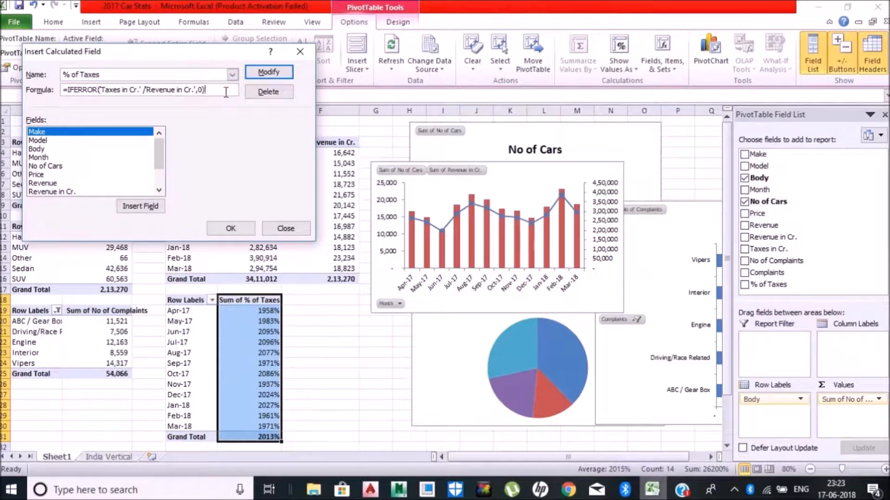
{"action": "left_click", "coordinate": [274, 72]}
{"action": "left_click", "coordinate": [234, 228]}
Add No of Cars to the D18 pivot table's values, ahead of % of Taxes
{"action": "left_click", "coordinate": [194, 302]}
{"action": "right_click", "coordinate": [230, 332]}
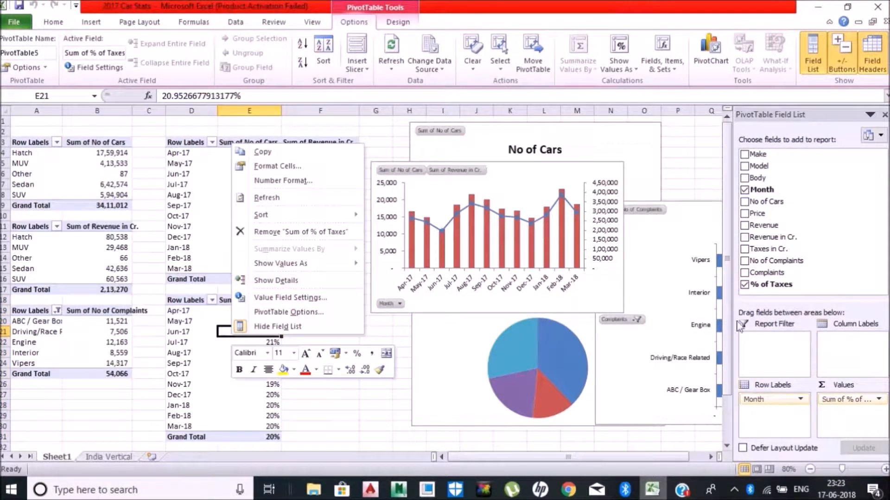
{"action": "left_click", "coordinate": [769, 268]}
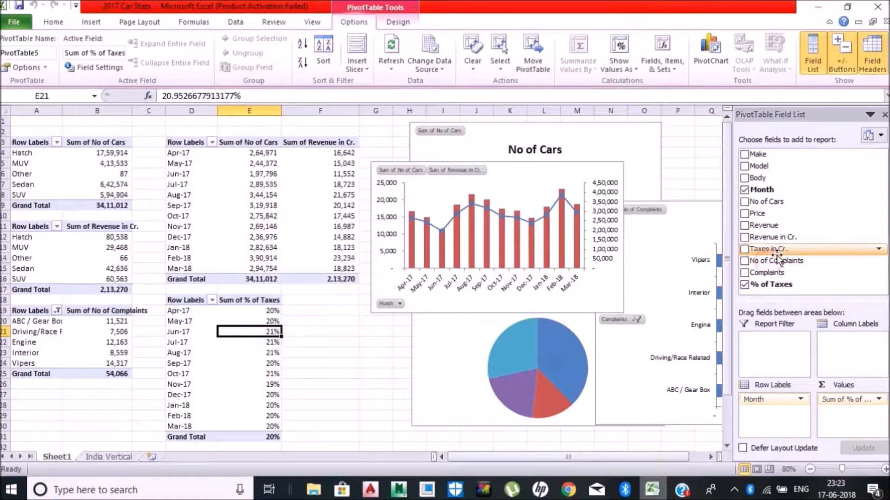
{"action": "left_click", "coordinate": [760, 205]}
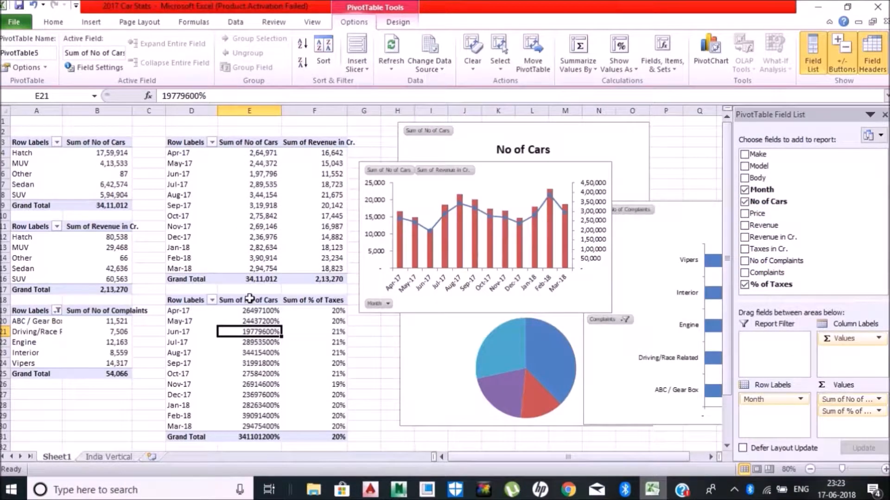
Format the Sum of No of Cars column of the D18 pivot table in comma style without decimals
{"action": "left_click", "coordinate": [250, 299]}
{"action": "left_click", "coordinate": [53, 22]}
{"action": "left_click", "coordinate": [451, 62]}
{"action": "left_click", "coordinate": [487, 63]}
{"action": "left_click", "coordinate": [487, 62]}
Insert a clustered column PivotChart from the D18 pivot table
{"action": "left_click", "coordinate": [320, 391]}
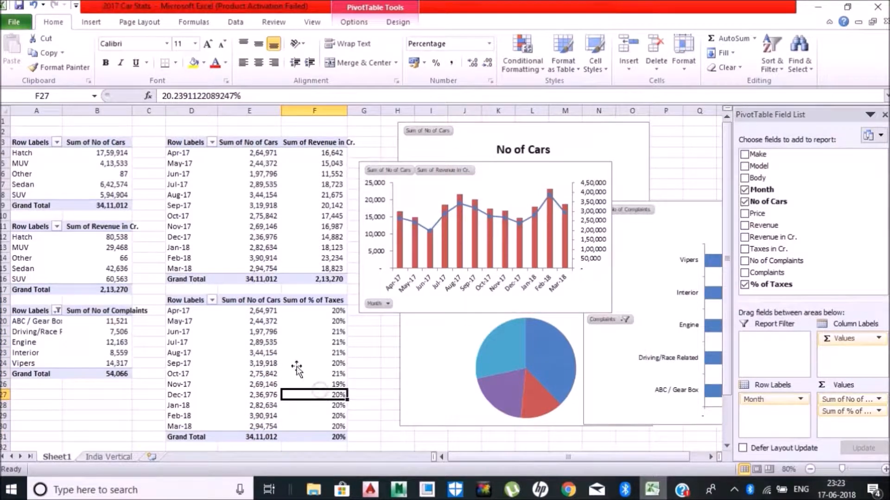
{"action": "right_click", "coordinate": [285, 354]}
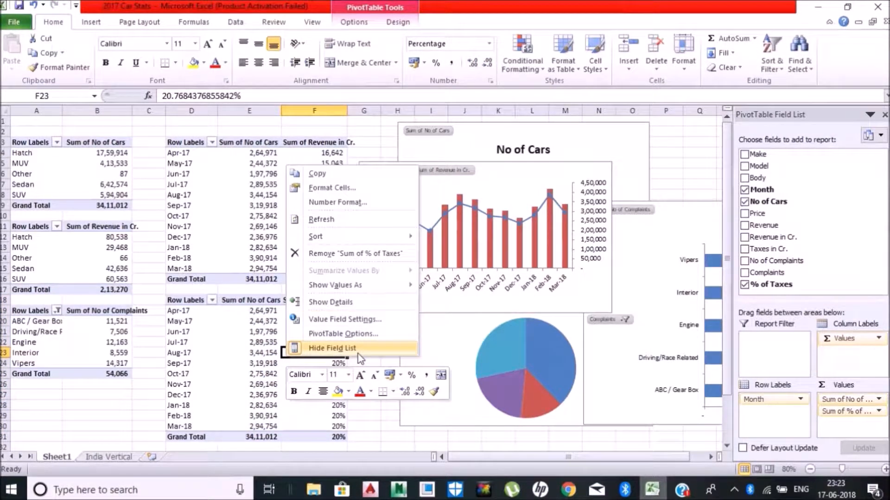
{"action": "left_click", "coordinate": [354, 22]}
{"action": "left_click", "coordinate": [710, 55]}
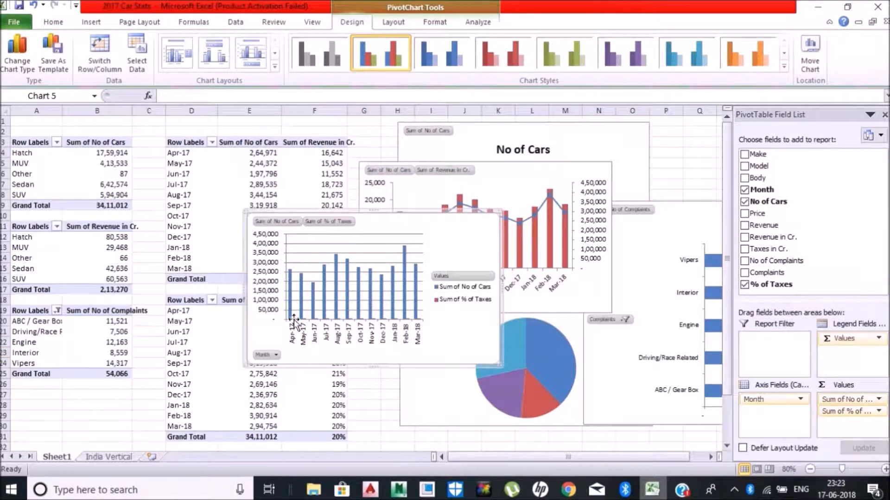
Plot the Sum of % of Taxes series of the new chart on the secondary axis
{"action": "left_click", "coordinate": [380, 319]}
{"action": "right_click", "coordinate": [380, 318]}
{"action": "left_click", "coordinate": [382, 449]}
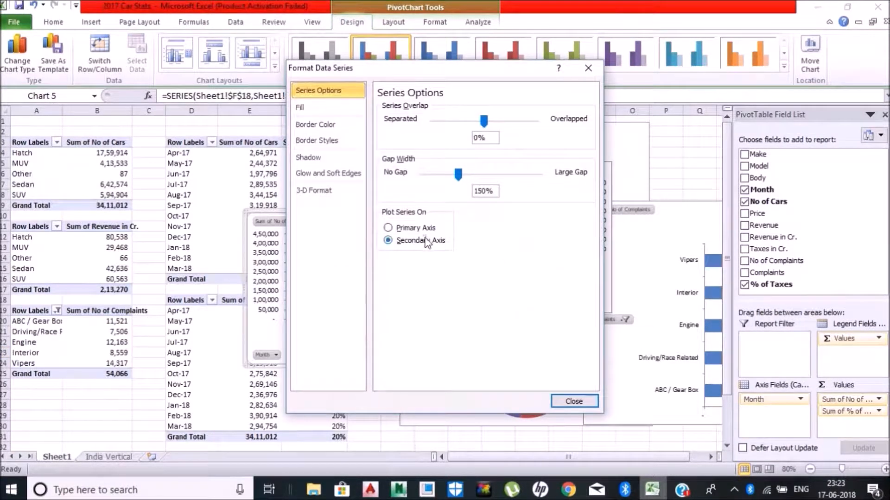
{"action": "left_click", "coordinate": [419, 240]}
{"action": "left_click", "coordinate": [571, 398]}
Change the Sum of % of Taxes series to a line with markers
{"action": "right_click", "coordinate": [355, 274]}
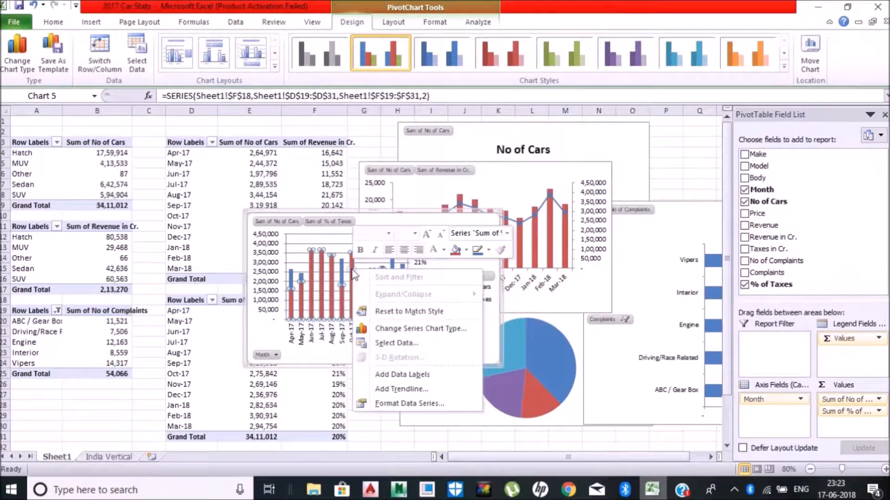
{"action": "left_click", "coordinate": [407, 328]}
{"action": "double_click", "coordinate": [482, 289]}
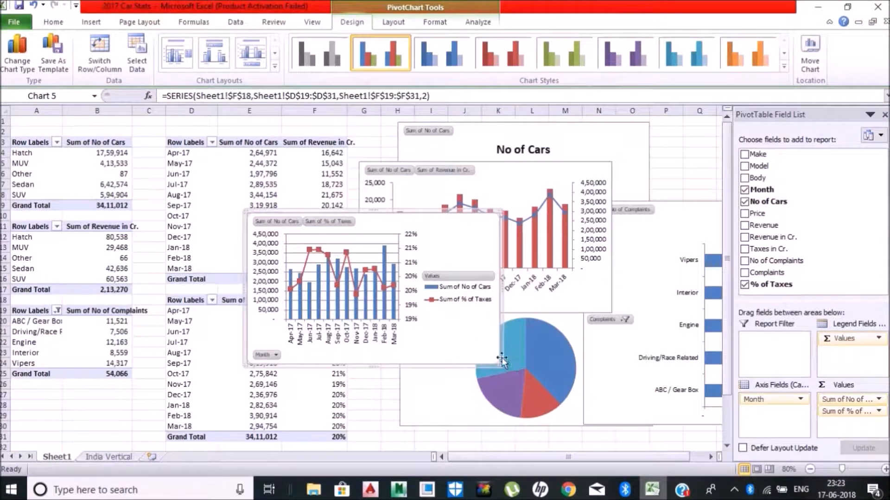
Enlarge the cars and % of Taxes chart and delete its legend
{"action": "left_click_drag", "start_coordinate": [501, 366], "coordinate": [586, 375]}
{"action": "left_click", "coordinate": [553, 309]}
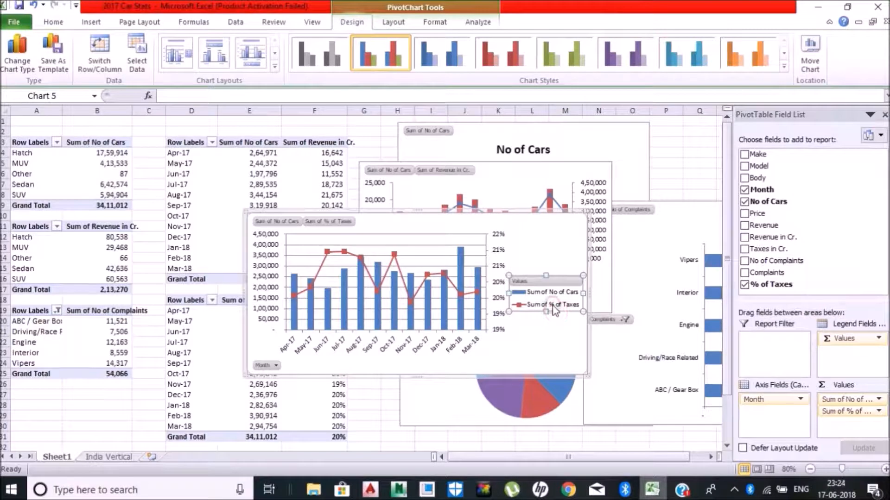
{"action": "key", "text": "Delete"}
Move the % of Taxes chart off the pivot tables and delete the old monthly cars and revenue chart
{"action": "left_click_drag", "start_coordinate": [552, 170], "coordinate": [267, 175]}
{"action": "left_click", "coordinate": [633, 211]}
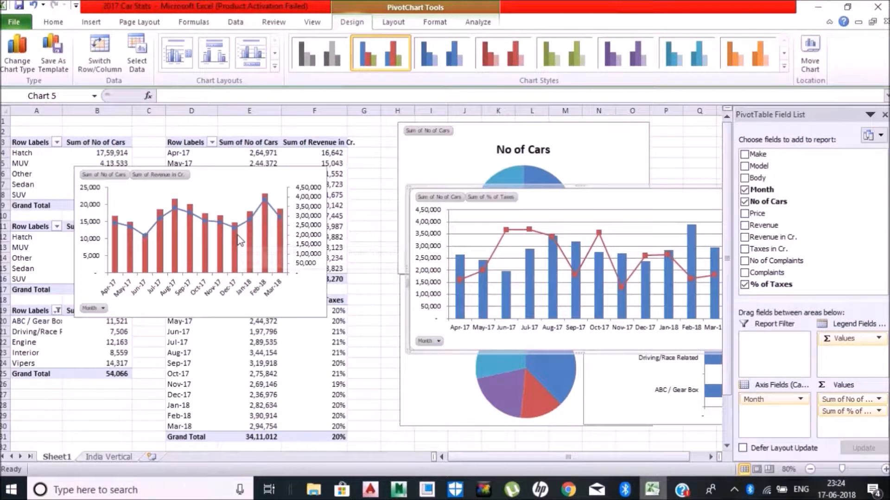
{"action": "left_click", "coordinate": [273, 184]}
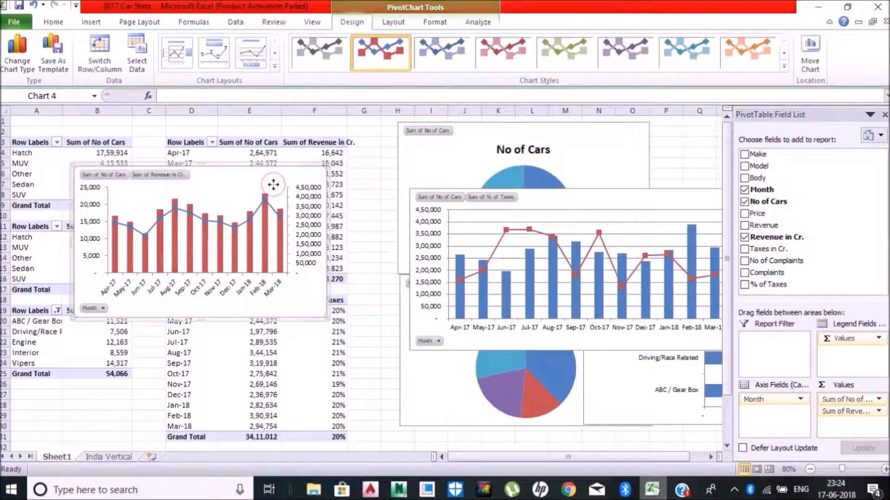
{"action": "key", "text": "Delete"}
Insert a new clustered column PivotChart from the D3 monthly cars and revenue pivot table
{"action": "left_click", "coordinate": [273, 184]}
{"action": "left_click", "coordinate": [357, 22]}
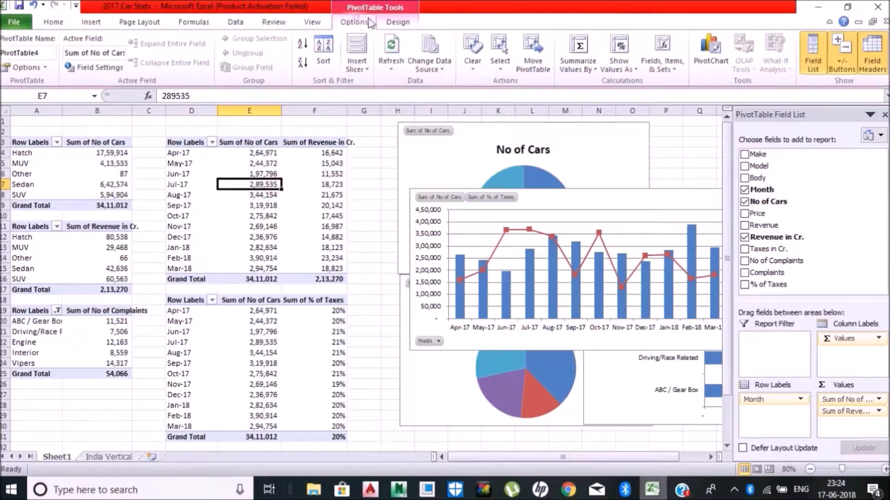
{"action": "left_click", "coordinate": [710, 53]}
{"action": "left_click", "coordinate": [562, 348]}
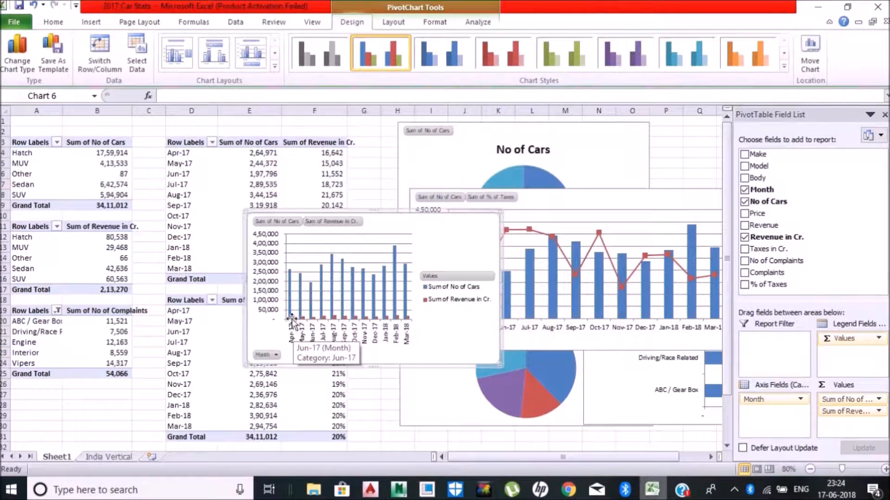
Plot the Sum of Revenue in Cr. series of the new chart on the secondary axis
{"action": "right_click", "coordinate": [292, 318]}
{"action": "left_click", "coordinate": [319, 452]}
{"action": "left_click", "coordinate": [389, 240]}
{"action": "left_click", "coordinate": [569, 397]}
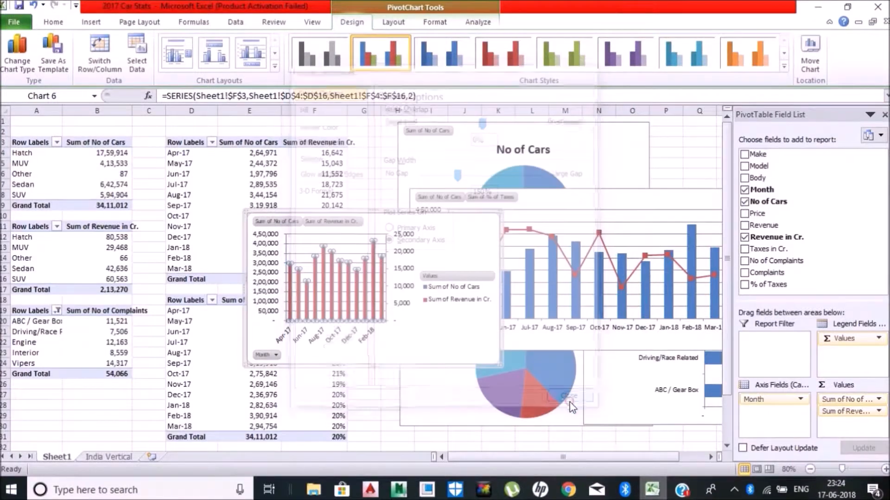
Change the Sum of Revenue in Cr. series to a line with markers and delete the chart's legend
{"action": "right_click", "coordinate": [308, 298]}
{"action": "left_click", "coordinate": [380, 356]}
{"action": "left_click", "coordinate": [307, 172]}
{"action": "left_click", "coordinate": [481, 288]}
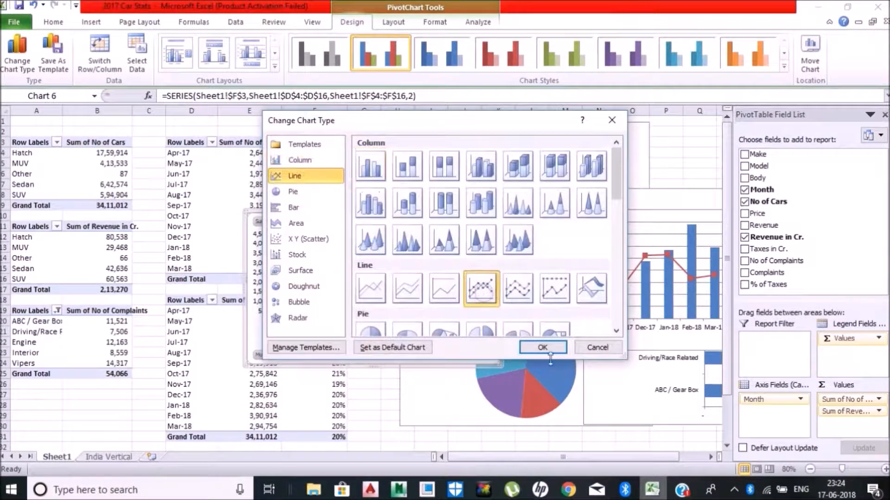
{"action": "left_click", "coordinate": [550, 355]}
{"action": "left_click", "coordinate": [457, 293]}
{"action": "key", "text": "Delete"}
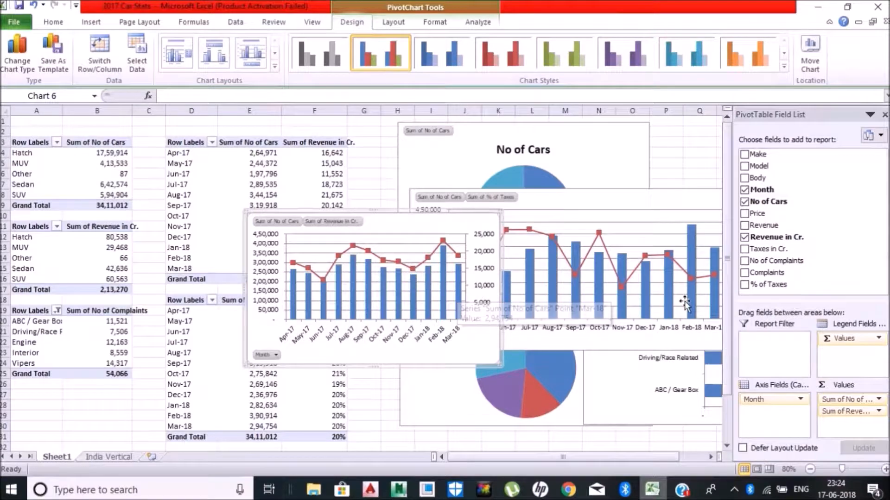
Move the cars and revenue chart beside the pivot tables, stacked below the cars and % of Taxes chart
{"action": "left_click_drag", "start_coordinate": [499, 342], "coordinate": [678, 432]}
{"action": "left_click_drag", "start_coordinate": [573, 198], "coordinate": [489, 139]}
{"action": "left_click_drag", "start_coordinate": [325, 292], "coordinate": [406, 306]}
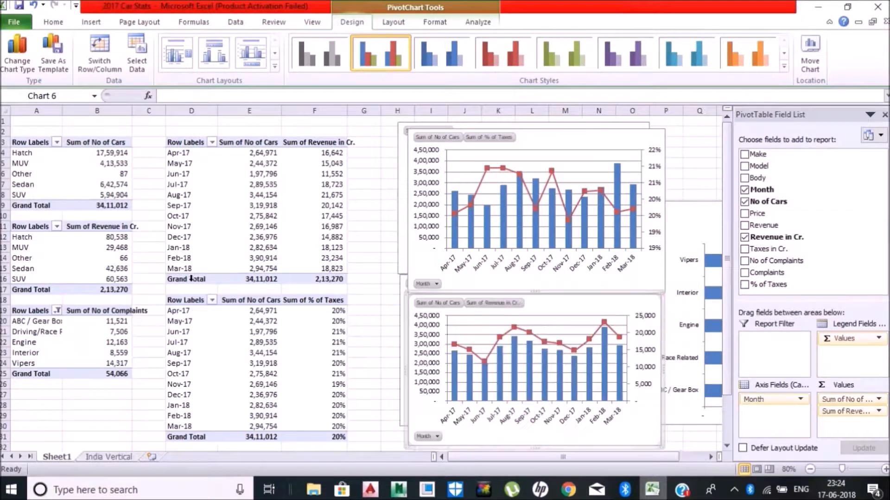
Copy the monthly cars and % of Taxes pivot table at D18 and paste it at H3
{"action": "left_click", "coordinate": [191, 142]}
{"action": "left_click_drag", "start_coordinate": [184, 300], "coordinate": [340, 439]}
{"action": "key", "text": "ctrl+c"}
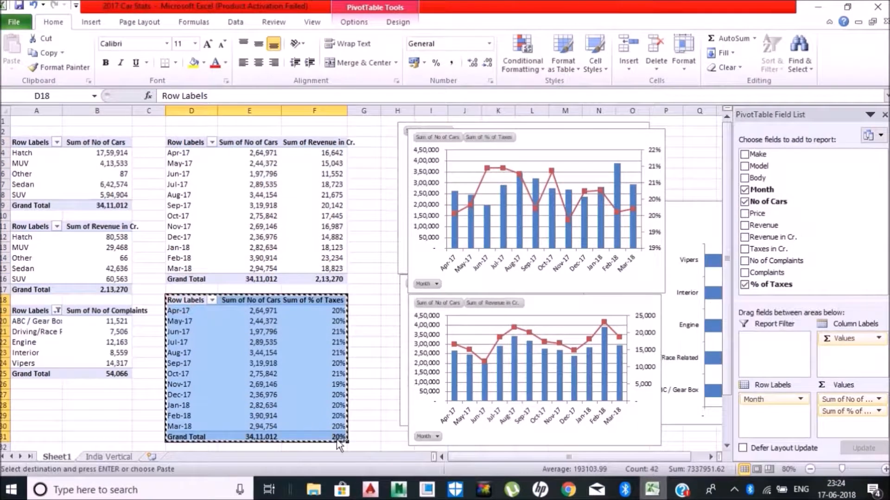
{"action": "key", "text": "Up"}
{"action": "key", "text": "Right"}
{"action": "key", "text": "Right"}
{"action": "key", "text": "Up"}
{"action": "key", "text": "Up"}
{"action": "key", "text": "Up"}
{"action": "key", "text": "Up"}
{"action": "key", "text": "Up"}
{"action": "key", "text": "Up"}
{"action": "key", "text": "Up"}
{"action": "key", "text": "Up"}
{"action": "key", "text": "Up"}
{"action": "key", "text": "Up"}
{"action": "key", "text": "Up"}
{"action": "key", "text": "Up"}
{"action": "key", "text": "Up"}
{"action": "key", "text": "Up"}
{"action": "key", "text": "Right"}
{"action": "key", "text": "Right"}
{"action": "key", "text": "ctrl+v"}
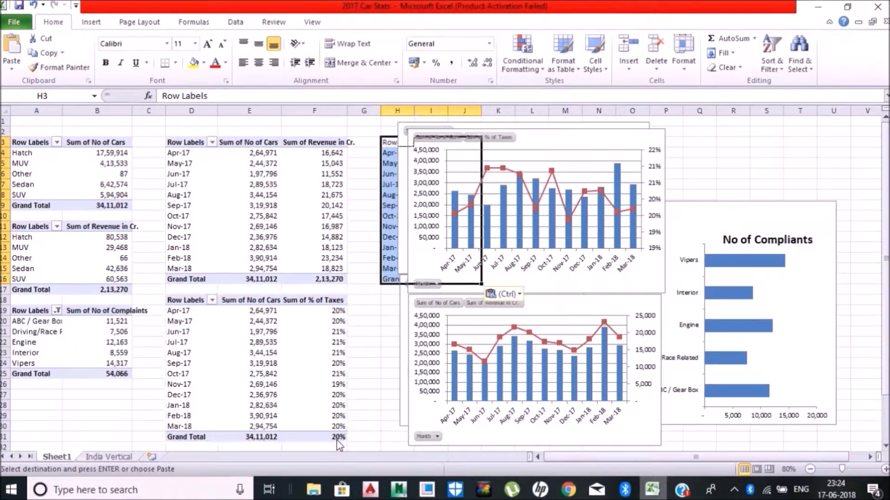
{"action": "key", "text": "Escape"}
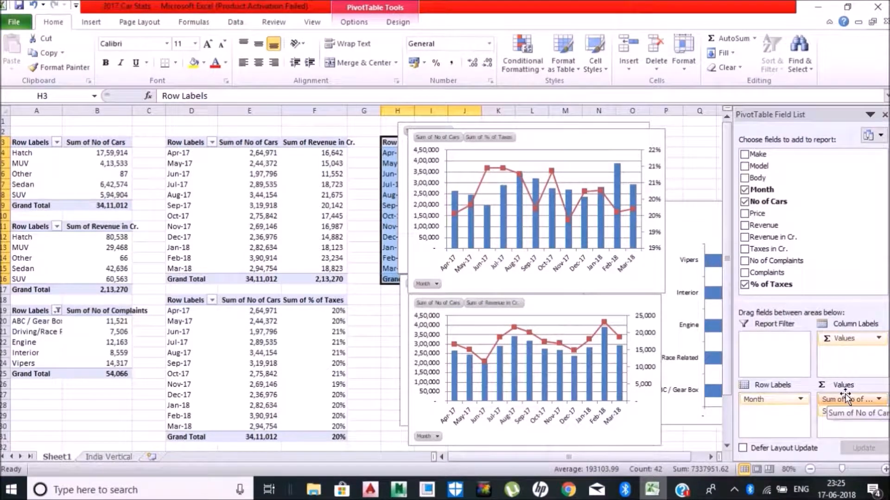
Replace % of Taxes with Complaints in the values of the H3 pivot table and hide the field list
{"action": "left_click_drag", "start_coordinate": [834, 412], "coordinate": [788, 250]}
{"action": "left_click", "coordinate": [744, 284]}
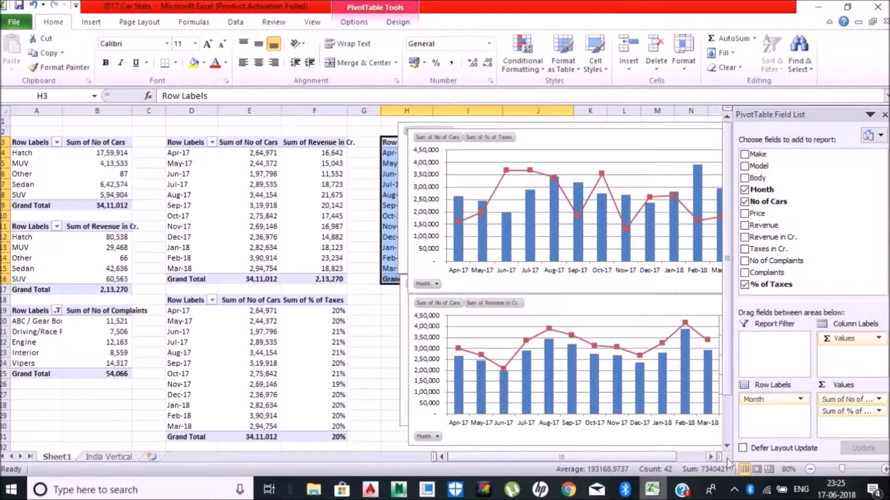
{"action": "left_click", "coordinate": [884, 115]}
Move the charts covering the H3 pivot table aside so its columns are uncovered
{"action": "scroll", "coordinate": [629, 460], "scroll_direction": "right", "scroll_amount": 1}
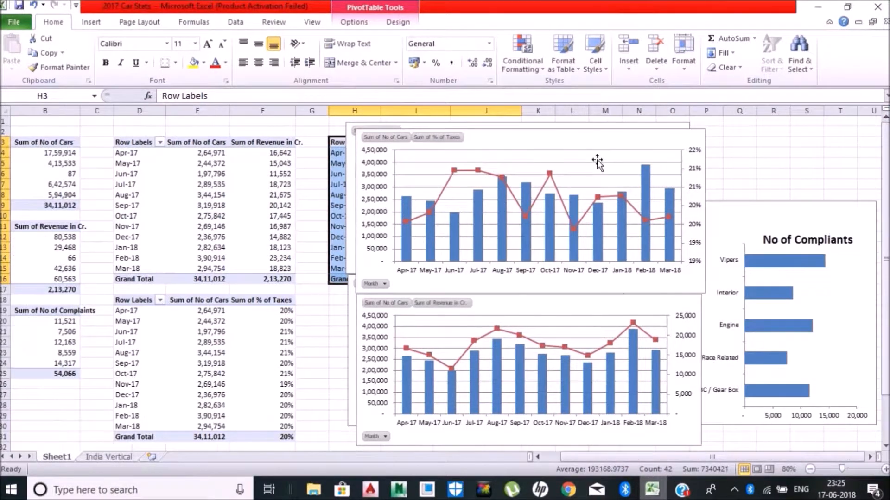
{"action": "left_click_drag", "start_coordinate": [595, 163], "coordinate": [802, 274]}
{"action": "left_click_drag", "start_coordinate": [503, 139], "coordinate": [746, 151]}
{"action": "left_click", "coordinate": [406, 152]}
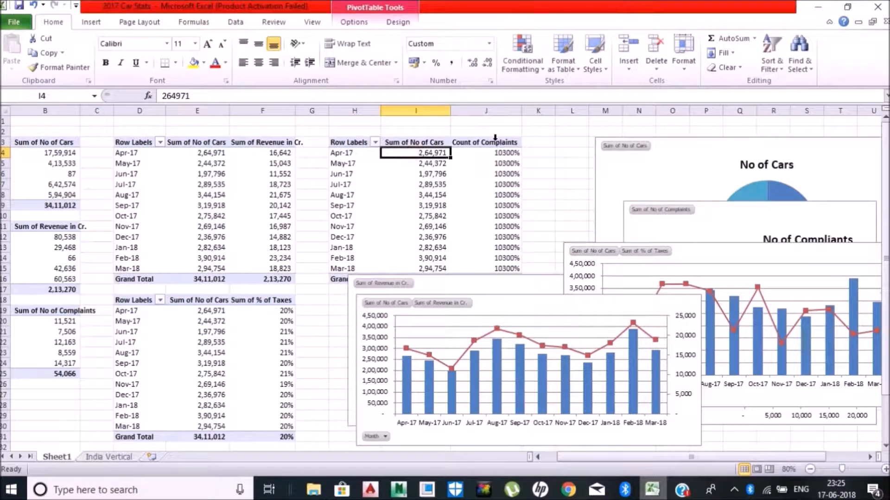
Show the field list and change the Complaints value field in the H3 pivot table from Count to Sum
{"action": "left_click", "coordinate": [493, 142]}
{"action": "left_click", "coordinate": [354, 22]}
{"action": "left_click", "coordinate": [819, 49]}
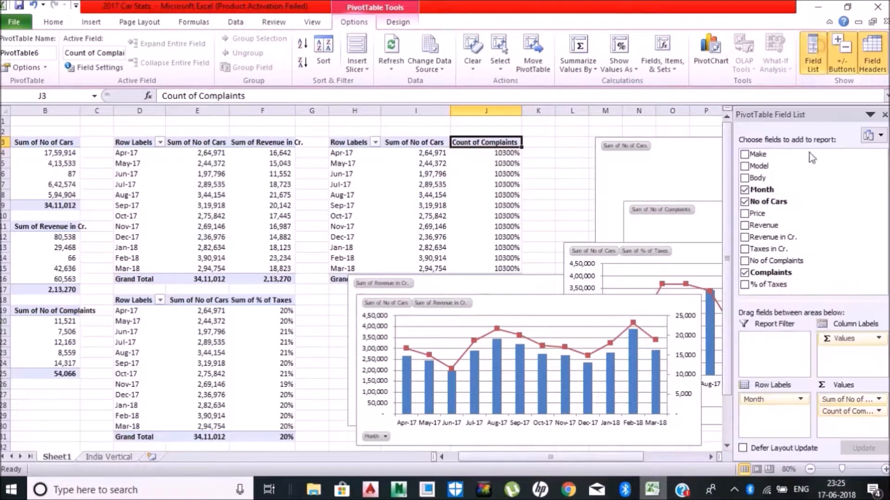
{"action": "left_click", "coordinate": [877, 412]}
{"action": "left_click", "coordinate": [838, 395]}
{"action": "double_click", "coordinate": [153, 154]}
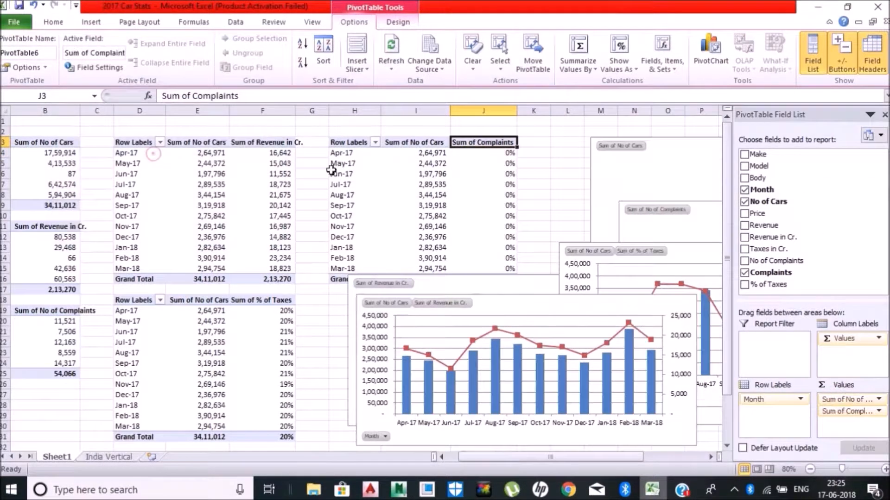
Replace Complaints with No of Complaints in the values of the H3 pivot table
{"action": "left_click", "coordinate": [504, 134]}
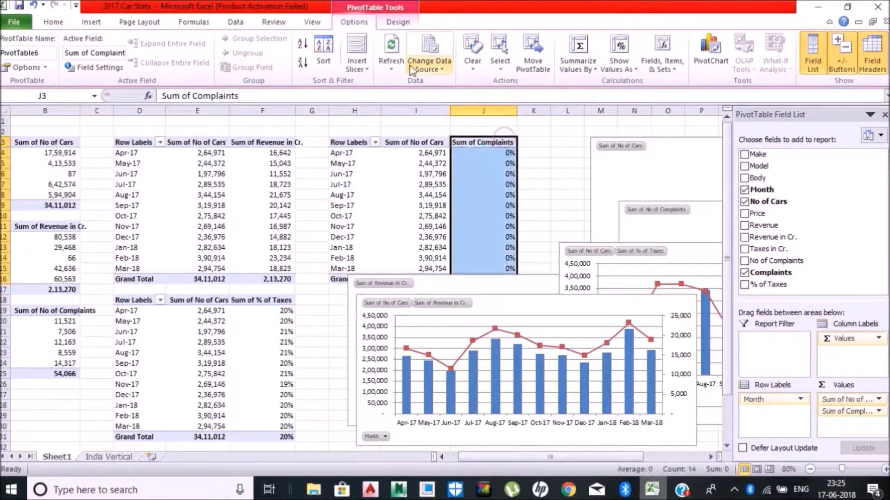
{"action": "left_click", "coordinate": [399, 22]}
{"action": "left_click_drag", "start_coordinate": [848, 412], "coordinate": [830, 198]}
{"action": "left_click_drag", "start_coordinate": [778, 261], "coordinate": [849, 405]}
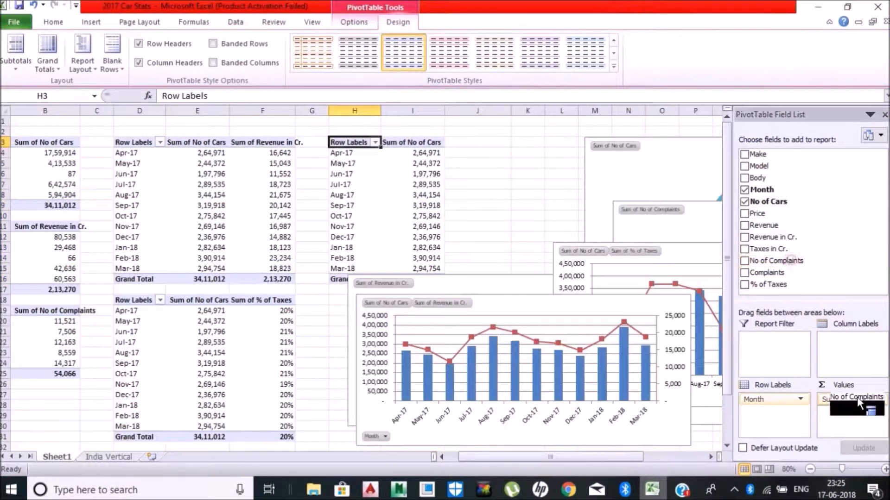
Format the Sum of No of Complaints column with comma style and no decimal places
{"action": "left_click", "coordinate": [53, 22]}
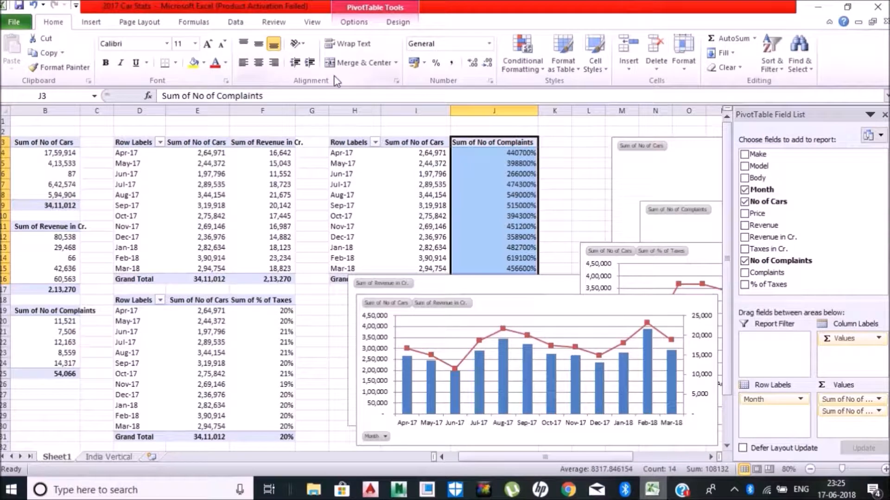
{"action": "left_click", "coordinate": [453, 63]}
{"action": "left_click", "coordinate": [488, 64]}
{"action": "left_click", "coordinate": [487, 64]}
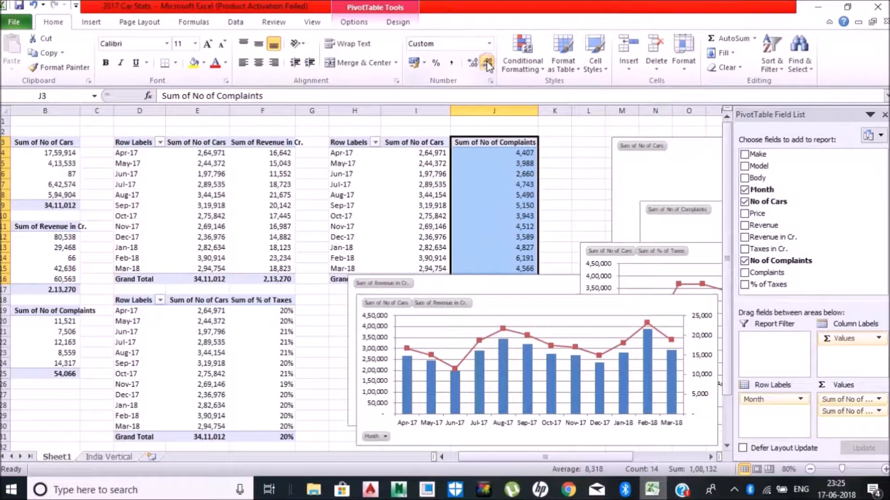
{"action": "left_click", "coordinate": [434, 172]}
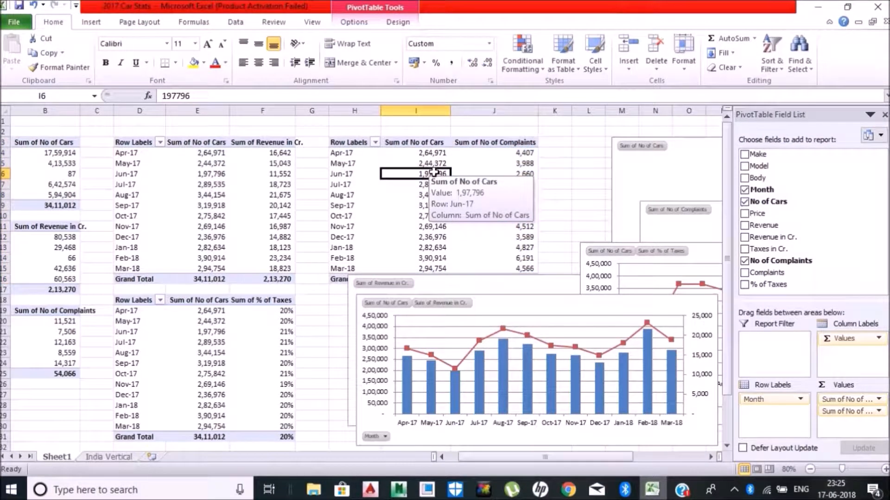
Insert a clustered column PivotChart of monthly cars and complaints from the H3 pivot table and enlarge it
{"action": "left_click_drag", "start_coordinate": [357, 139], "coordinate": [524, 268]}
{"action": "left_click", "coordinate": [437, 217]}
{"action": "left_click", "coordinate": [349, 23]}
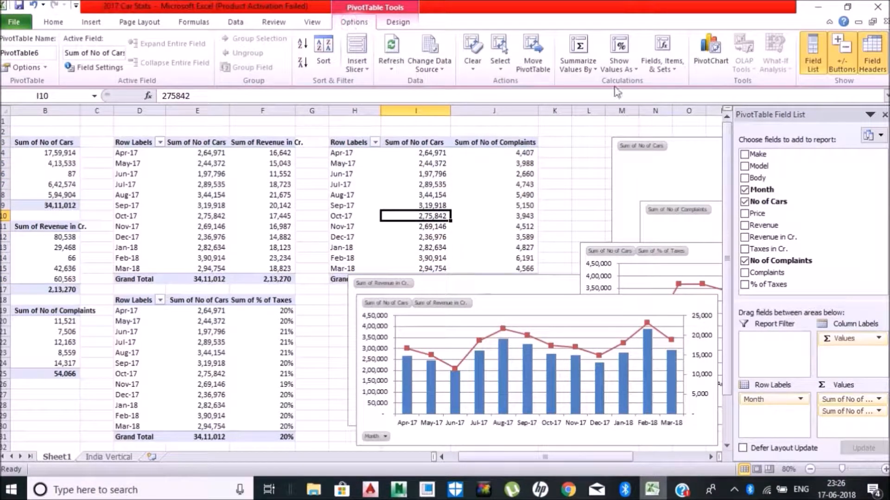
{"action": "left_click", "coordinate": [702, 44]}
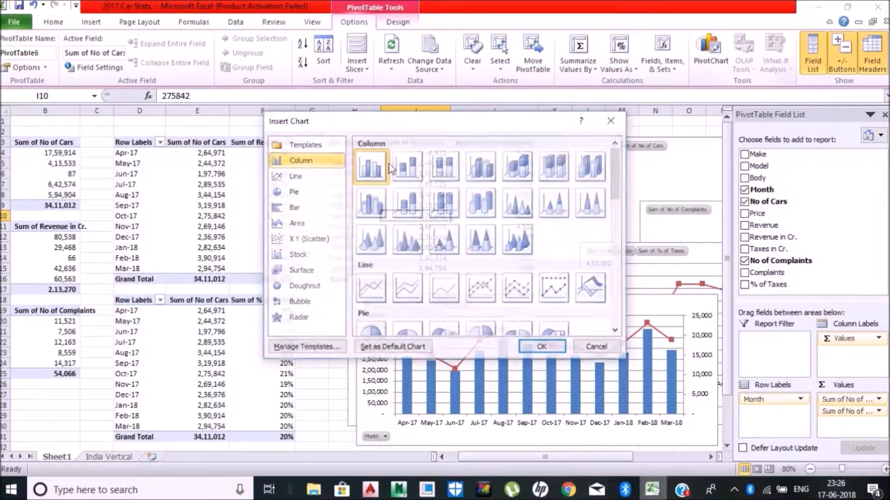
{"action": "left_click", "coordinate": [538, 351]}
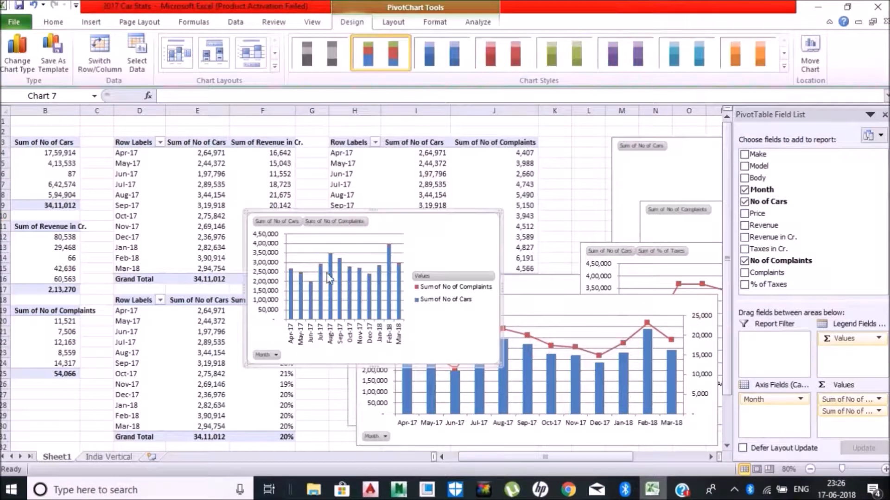
{"action": "left_click", "coordinate": [332, 257]}
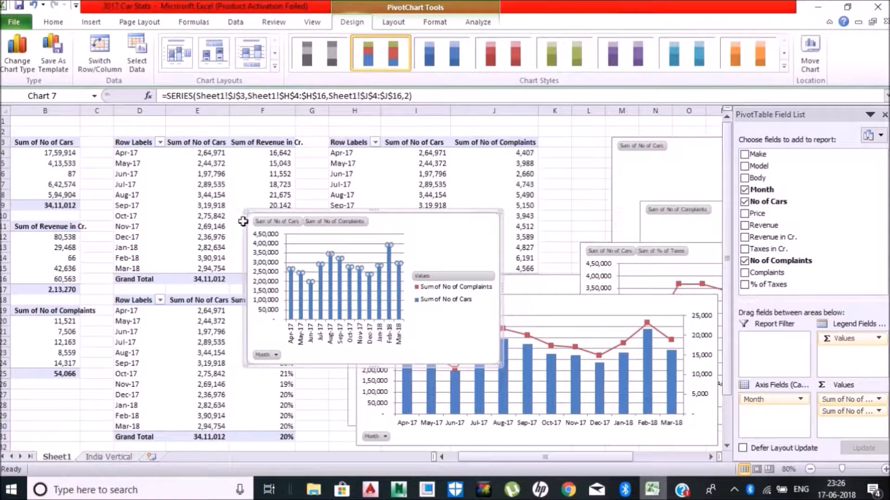
{"action": "left_click_drag", "start_coordinate": [241, 209], "coordinate": [128, 143]}
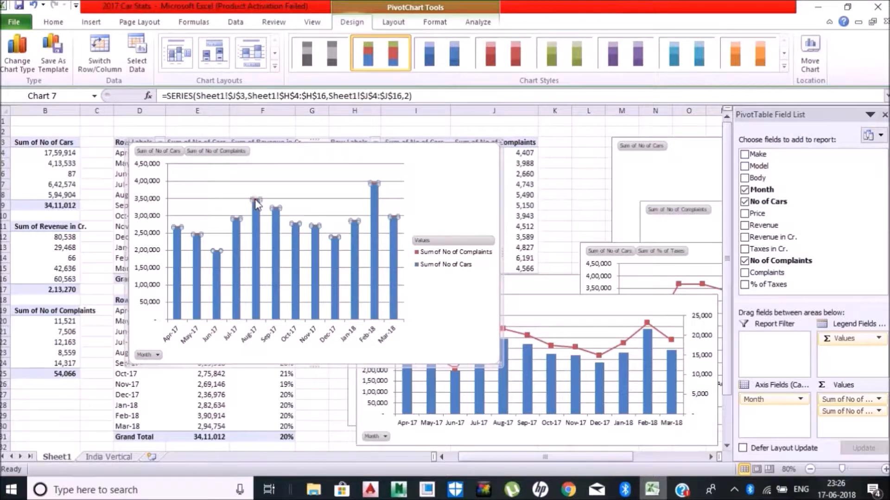
Plot the Sum of No of Complaints series on the secondary axis and move the chart lower on the sheet
{"action": "right_click", "coordinate": [274, 235]}
{"action": "left_click", "coordinate": [313, 334]}
{"action": "left_click", "coordinate": [400, 242]}
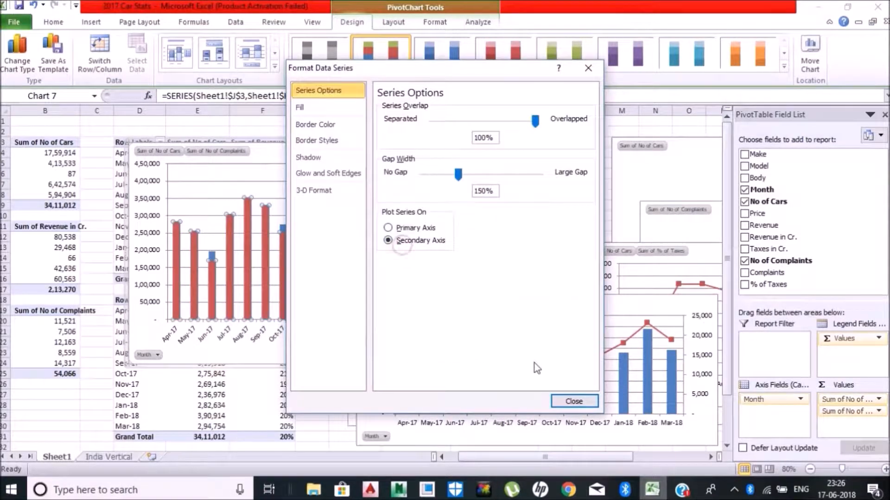
{"action": "left_click", "coordinate": [585, 402]}
{"action": "mouse_move", "coordinate": [443, 152]}
{"action": "left_mouse_down"}
{"action": "mouse_move", "coordinate": [544, 205]}
{"action": "mouse_move", "coordinate": [406, 241]}
{"action": "left_mouse_up"}
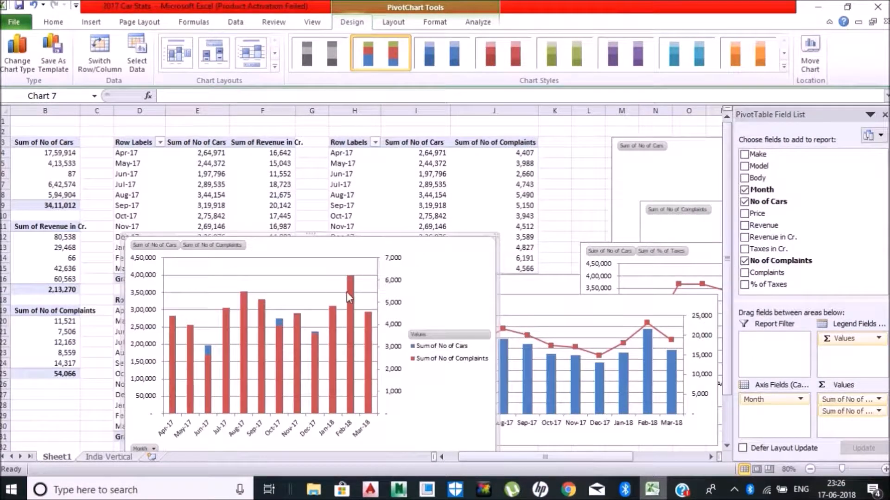
{"action": "left_click", "coordinate": [565, 129]}
{"action": "type", "text": "-1"}
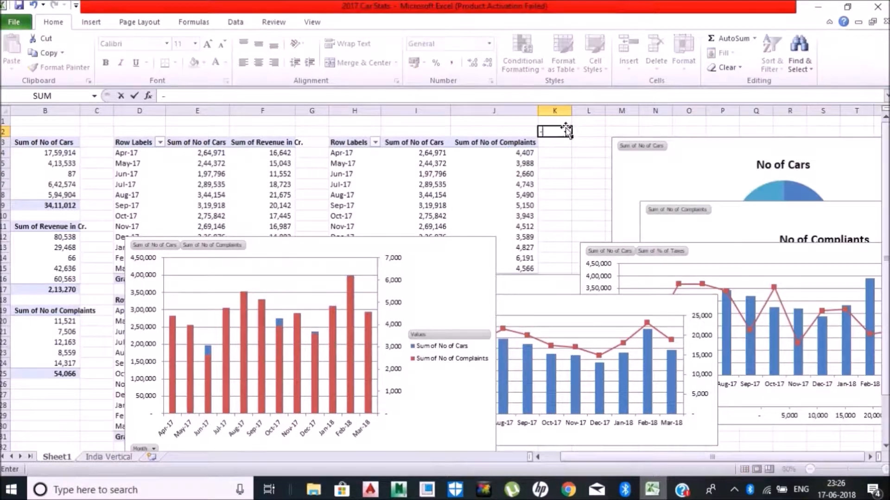
{"action": "key", "text": "Escape"}
Insert a column before Complaints in the India Vertical sheet and paste a copy of the No of Complaints column into it
{"action": "left_click", "coordinate": [102, 457]}
{"action": "right_click", "coordinate": [691, 111]}
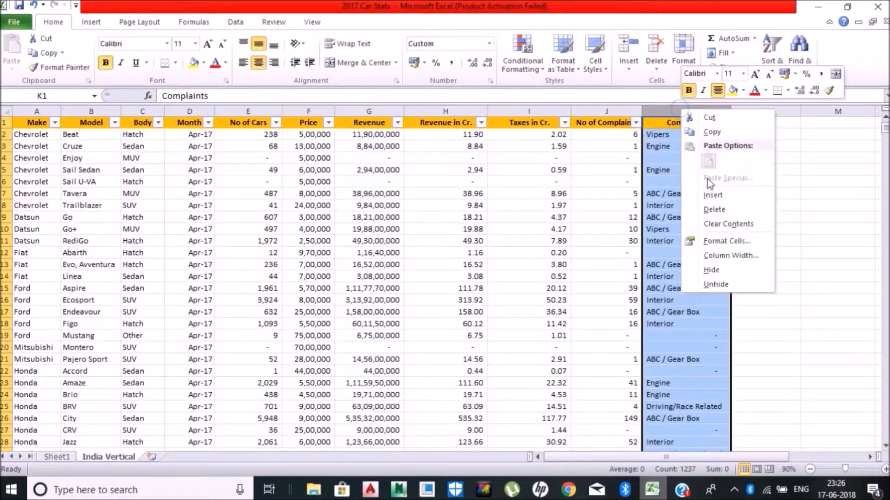
{"action": "left_click", "coordinate": [713, 193]}
{"action": "left_click", "coordinate": [622, 111]}
{"action": "key", "text": "ctrl+c"}
{"action": "left_click", "coordinate": [677, 111]}
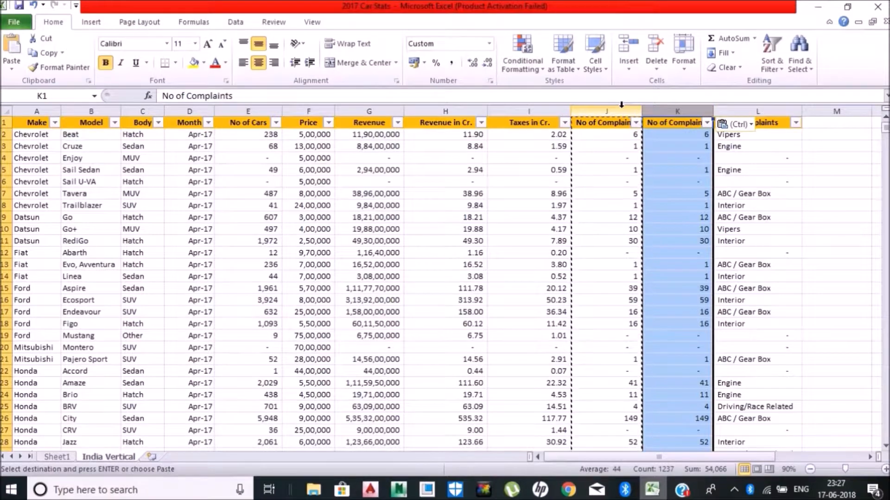
{"action": "key", "text": "ctrl+v"}
{"action": "key", "text": "Escape"}
Enter -1 in cell M2 and use Paste Special to turn the copied No of Complaints values in column K negative
{"action": "key", "text": "Down"}
{"action": "key", "text": "Right"}
{"action": "key", "text": "Right"}
{"action": "type", "text": "-1"}
{"action": "key", "text": "ctrl+Return"}
{"action": "key", "text": "ctrl+c"}
{"action": "key", "text": "Left"}
{"action": "key", "text": "Left"}
{"action": "key", "text": "ctrl+shift+Down"}
{"action": "key", "text": "ctrl+BackSpace"}
{"action": "key", "text": "ctrl+alt+v"}
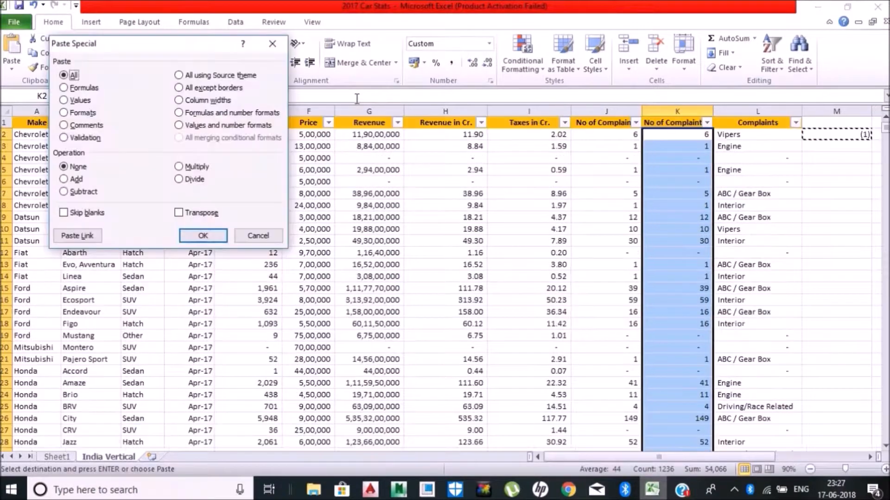
{"action": "key", "text": "Return"}
Refresh the H3 pivot table on Sheet1 and replace No of Complaints with No of Complaints 2 in its values
{"action": "key", "text": "ctrl+Page_Up"}
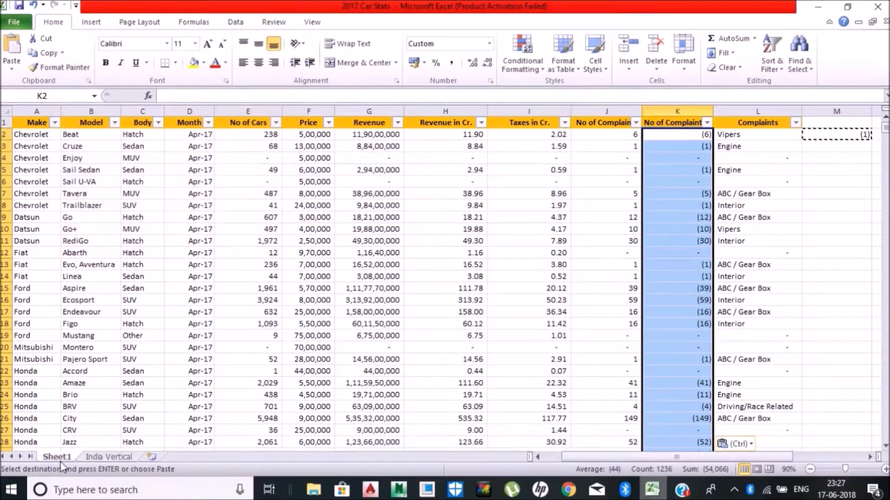
{"action": "left_click_drag", "start_coordinate": [858, 411], "coordinate": [850, 228]}
{"action": "right_click", "coordinate": [386, 173]}
{"action": "left_click", "coordinate": [426, 230]}
{"action": "left_click", "coordinate": [779, 273]}
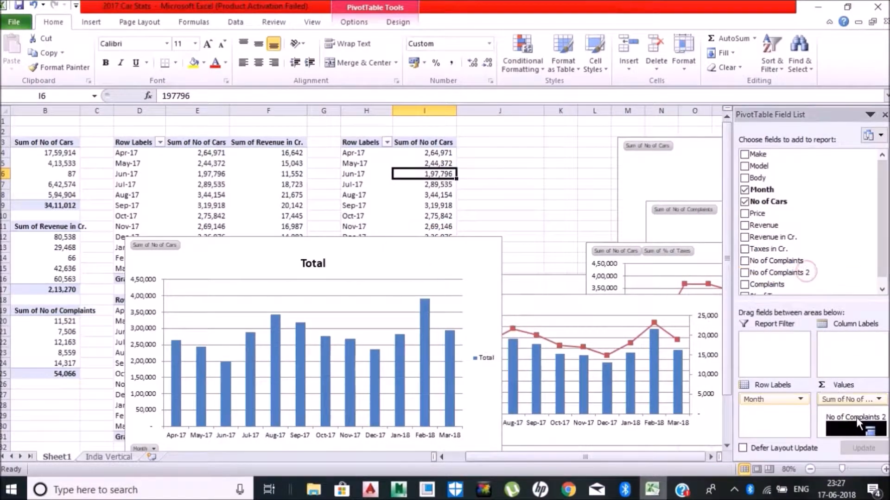
Plot the Sum of No of Complaints 2 series of the complaints chart on the secondary axis
{"action": "right_click", "coordinate": [274, 416]}
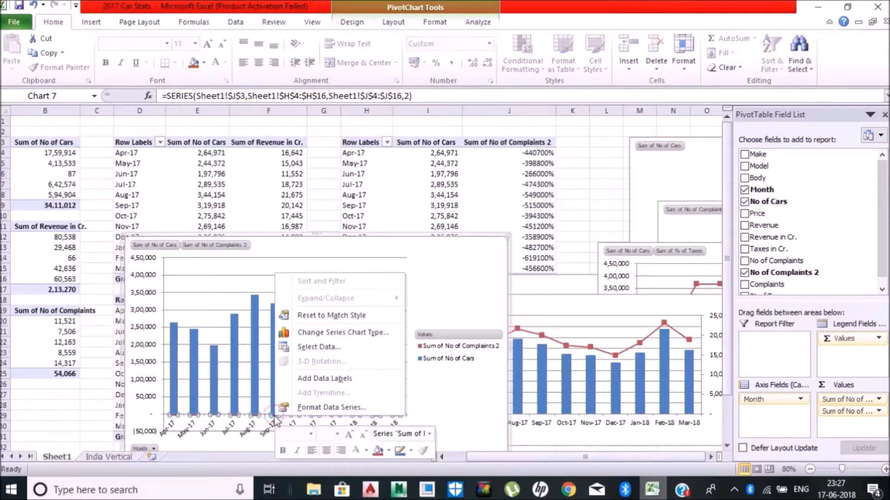
{"action": "left_click", "coordinate": [334, 407]}
{"action": "left_click", "coordinate": [429, 242]}
{"action": "left_click", "coordinate": [574, 401]}
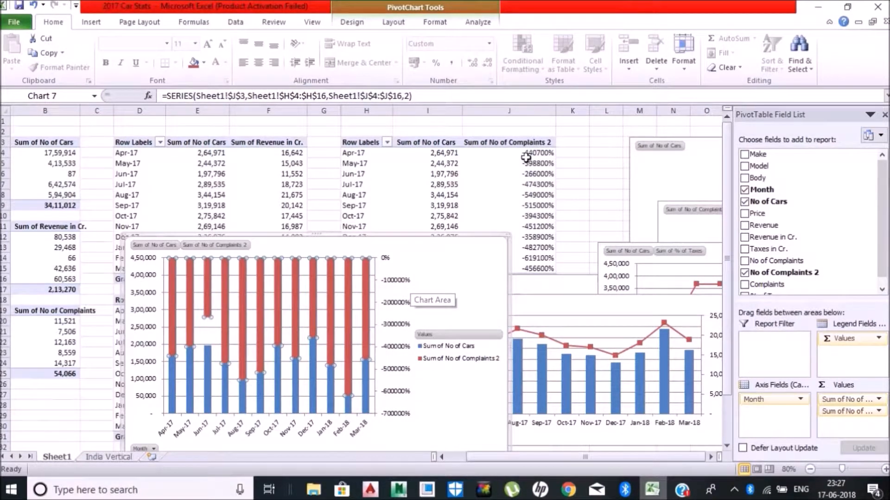
Format the Sum of No of Complaints 2 column with comma style and no decimal places
{"action": "left_click", "coordinate": [509, 138]}
{"action": "left_click", "coordinate": [450, 62]}
{"action": "left_click", "coordinate": [487, 63]}
{"action": "left_click", "coordinate": [488, 63]}
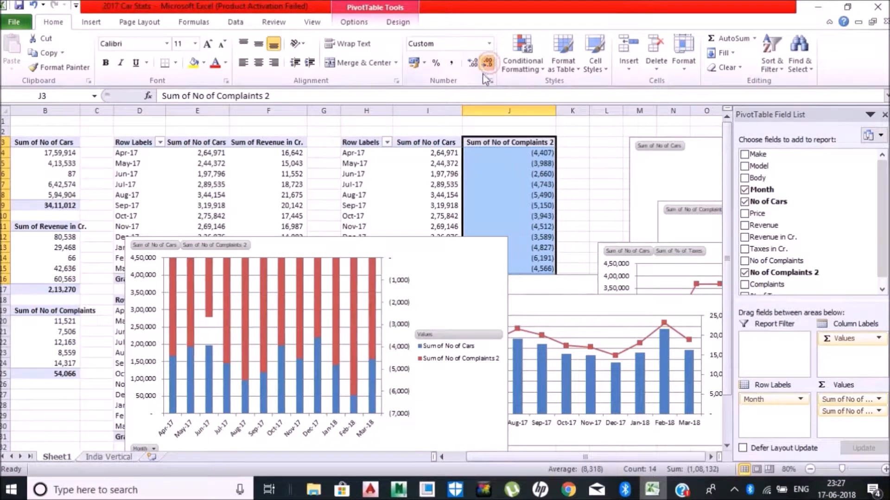
Set the minimum of the complaints chart's secondary vertical axis to a fixed -4000
{"action": "left_click", "coordinate": [391, 305]}
{"action": "right_click", "coordinate": [396, 305]}
{"action": "left_click", "coordinate": [398, 305]}
{"action": "right_click", "coordinate": [402, 305]}
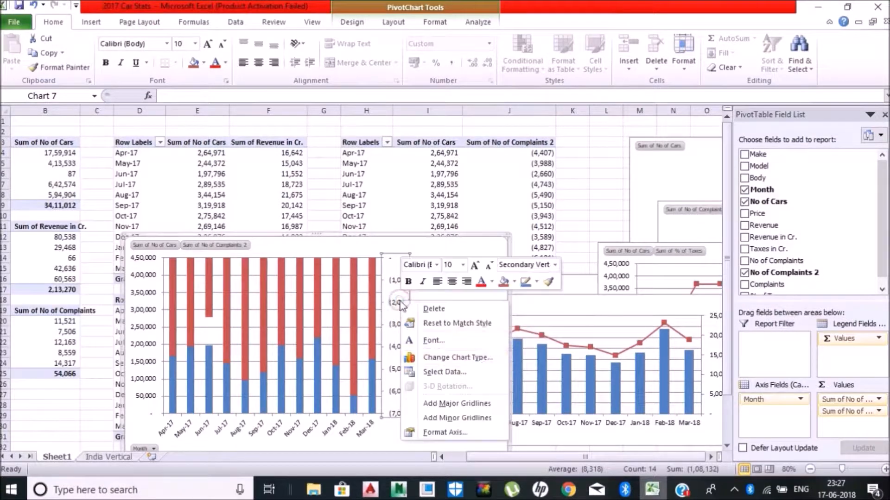
{"action": "left_click", "coordinate": [445, 432]}
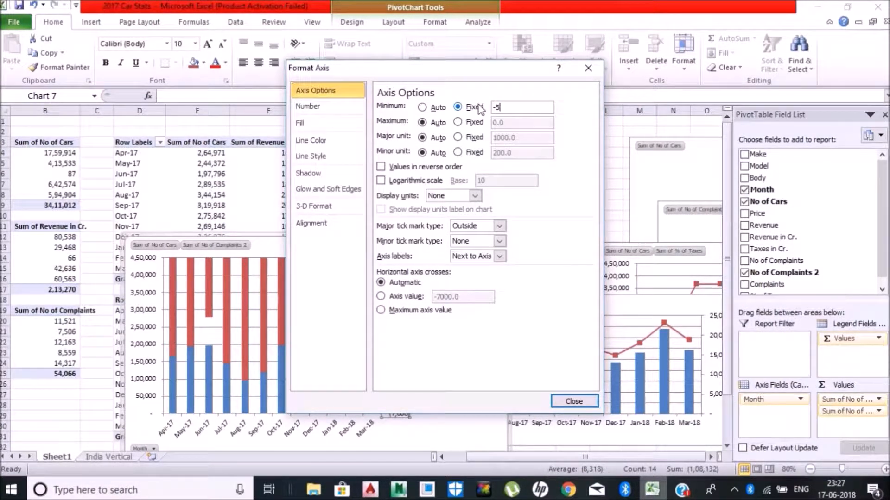
{"action": "key", "text": "Return"}
Set the minimum of the complaints chart's secondary vertical axis to a fixed -25000
{"action": "right_click", "coordinate": [400, 283]}
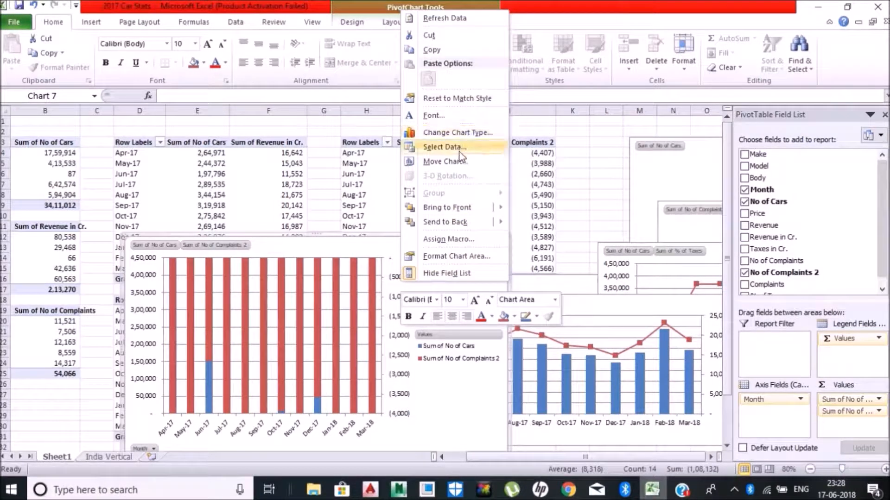
{"action": "left_click", "coordinate": [393, 374]}
{"action": "right_click", "coordinate": [393, 373]}
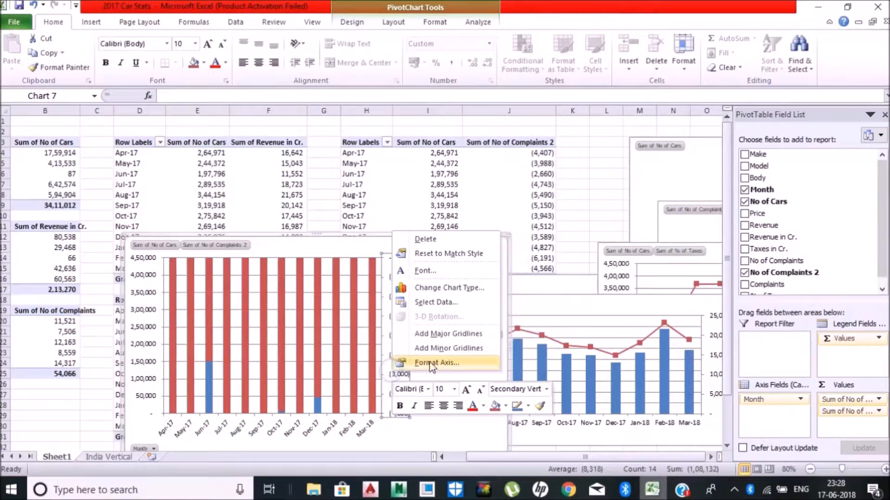
{"action": "left_click", "coordinate": [432, 363]}
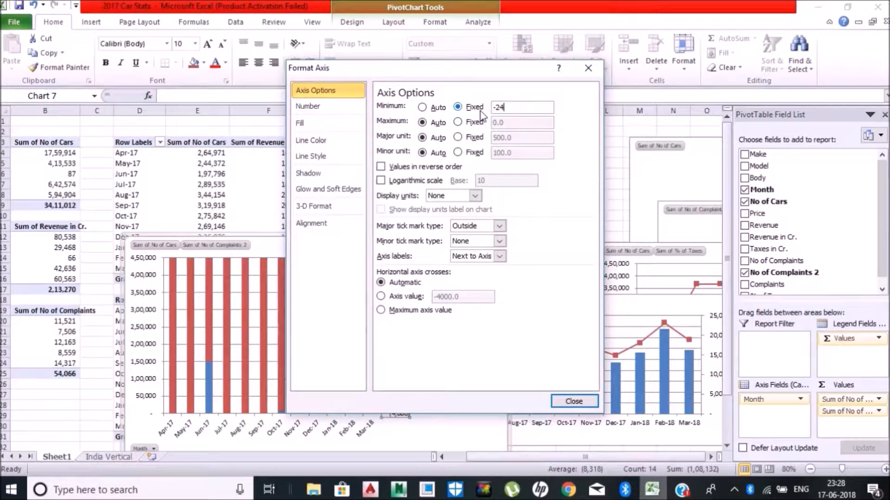
{"action": "key", "text": "Return"}
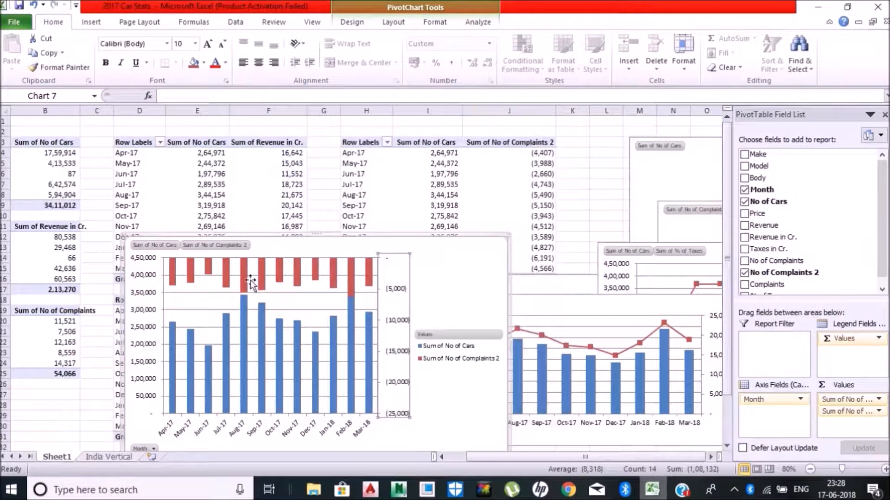
Set the maximum of the complaints chart's primary vertical axis to a fixed 700000
{"action": "right_click", "coordinate": [395, 295]}
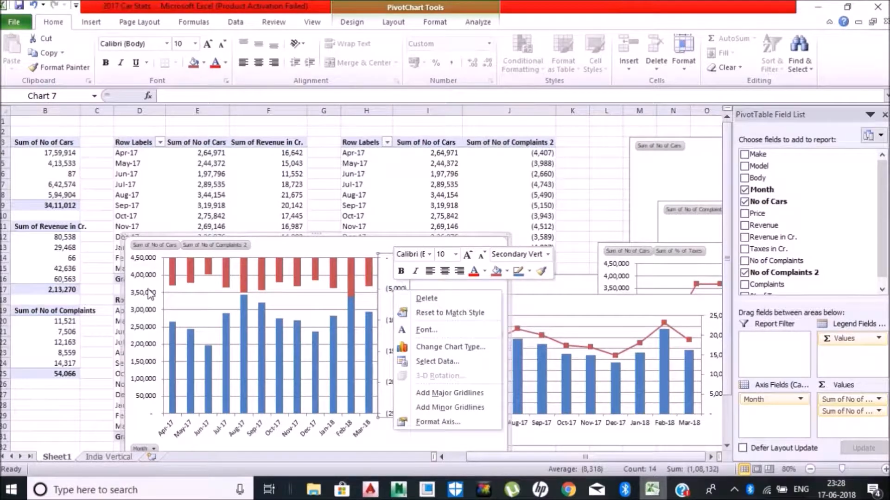
{"action": "left_click", "coordinate": [147, 290]}
{"action": "right_click", "coordinate": [148, 277]}
{"action": "left_click", "coordinate": [214, 409]}
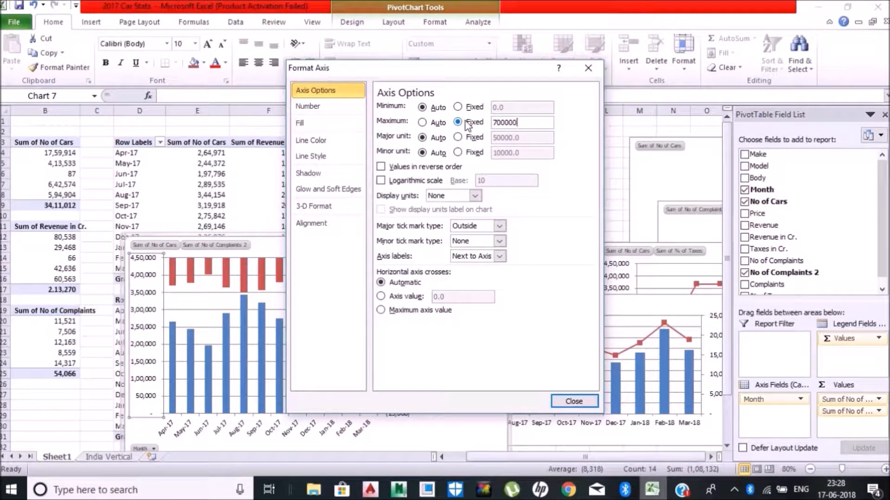
{"action": "left_click", "coordinate": [565, 403]}
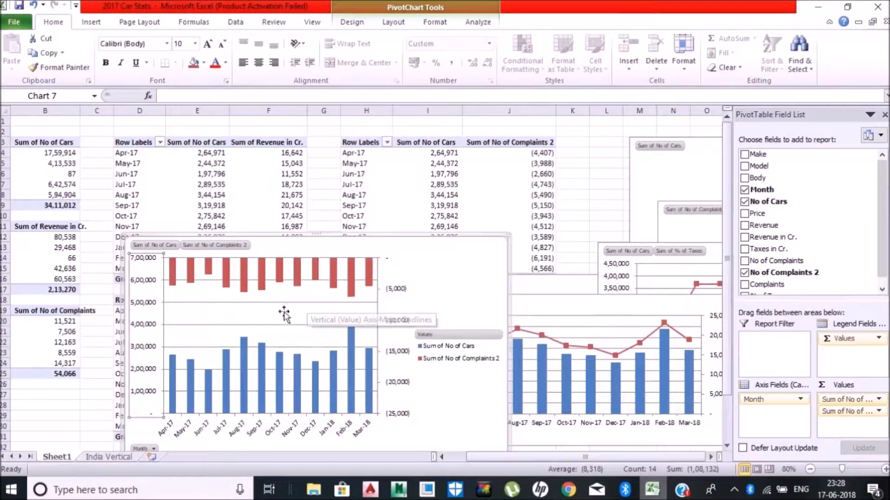
Delete the legend and the major gridlines from the complaints chart and move the chart clear of the others
{"action": "left_click", "coordinate": [458, 364]}
{"action": "key", "text": "Delete"}
{"action": "left_click_drag", "start_coordinate": [475, 238], "coordinate": [484, 228]}
{"action": "left_click", "coordinate": [390, 246]}
{"action": "key", "text": "Delete"}
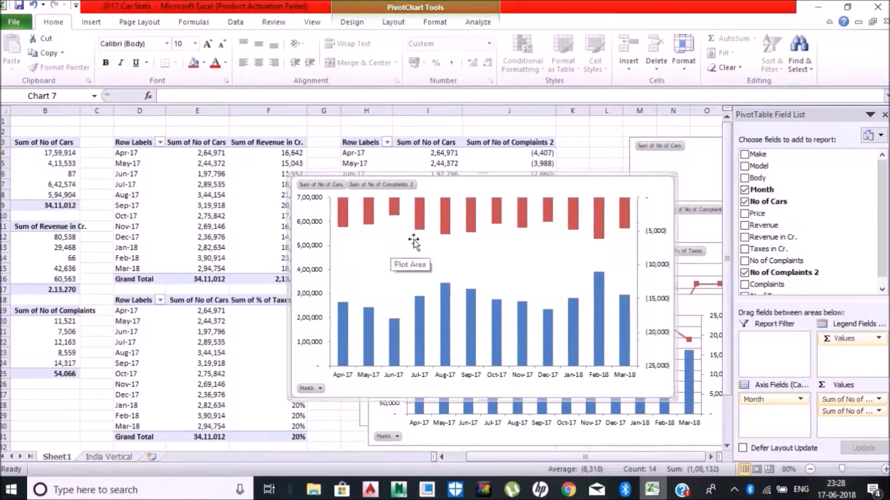
Spread out the overlapping complaints, taxes, revenue and complaint-type charts, moving the monthly complaints chart off the first pivot tables
{"action": "left_click", "coordinate": [694, 335]}
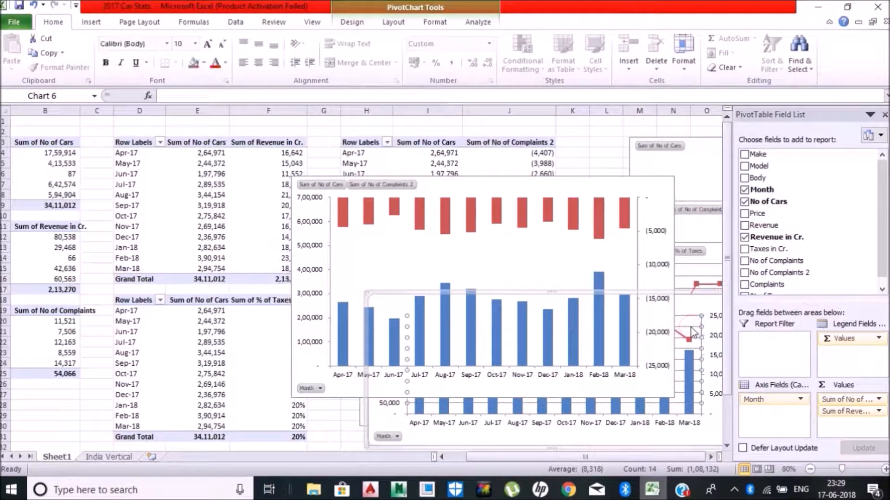
{"action": "left_click", "coordinate": [602, 179]}
{"action": "left_click_drag", "start_coordinate": [601, 179], "coordinate": [394, 141]}
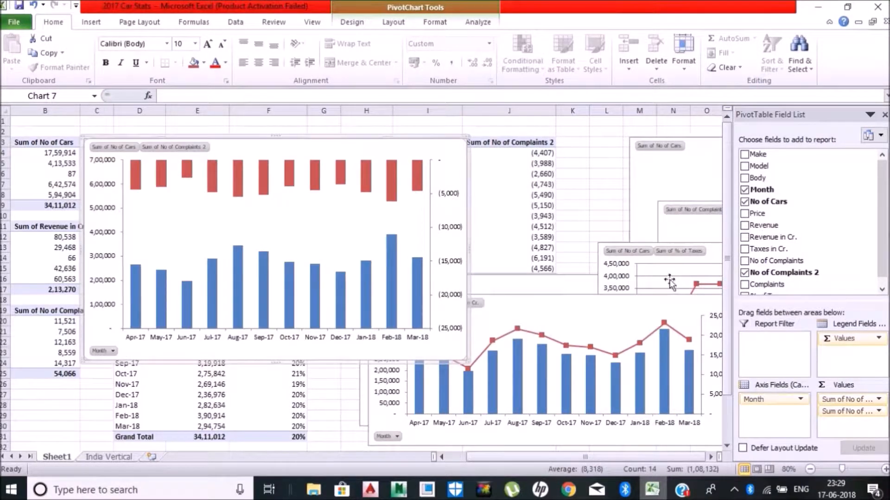
{"action": "left_click", "coordinate": [670, 283]}
{"action": "left_click_drag", "start_coordinate": [670, 282], "coordinate": [539, 209]}
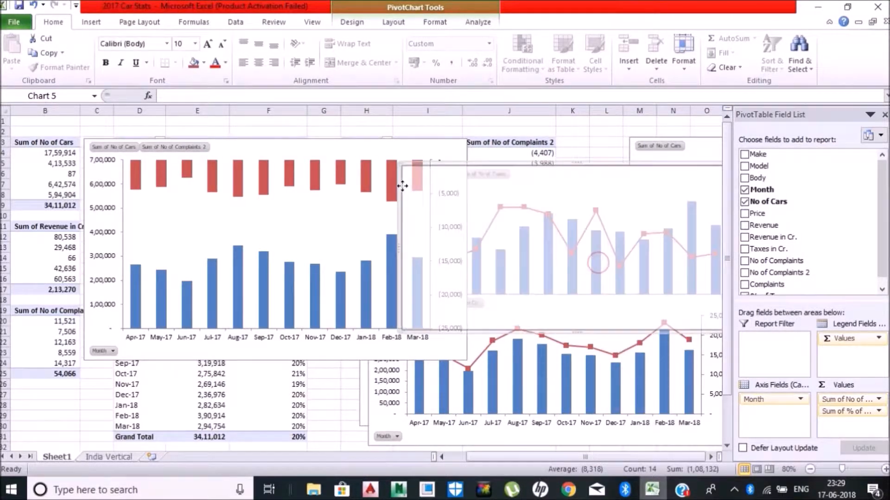
{"action": "left_click_drag", "start_coordinate": [371, 417], "coordinate": [287, 389]}
{"action": "left_click_drag", "start_coordinate": [686, 394], "coordinate": [552, 399]}
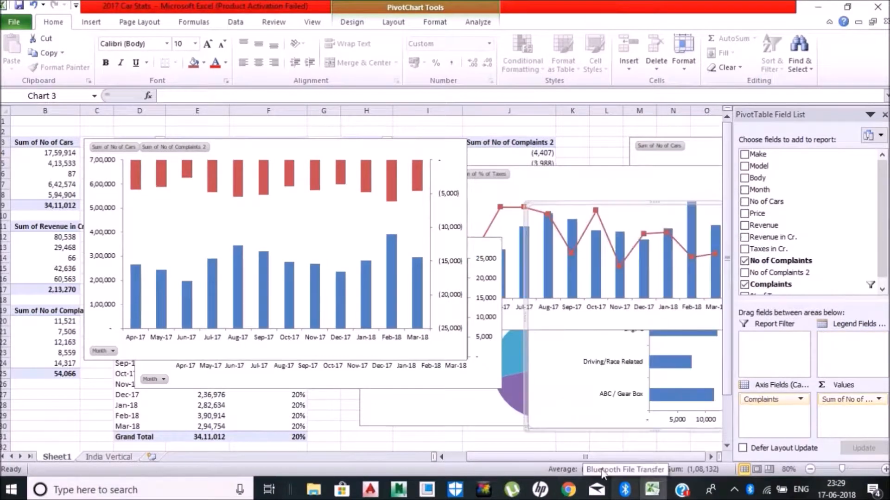
{"action": "scroll", "coordinate": [708, 461], "scroll_direction": "right", "scroll_amount": 5}
{"action": "scroll", "coordinate": [707, 461], "scroll_direction": "left", "scroll_amount": 6}
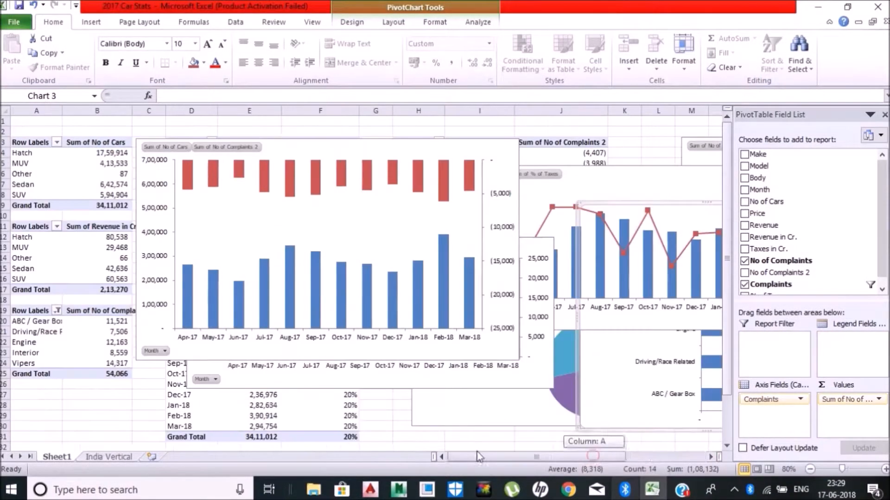
{"action": "left_click_drag", "start_coordinate": [137, 172], "coordinate": [392, 227]}
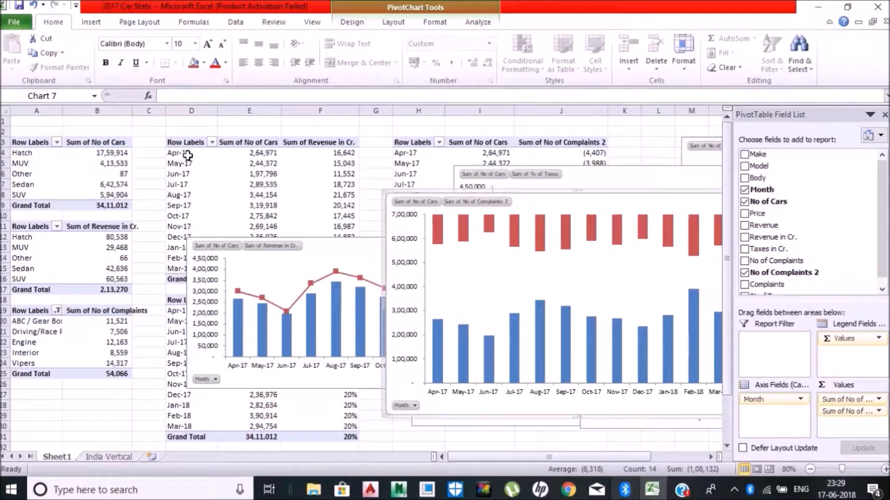
Copy the whole pivot table at H3 and paste it at cell AA3
{"action": "left_click", "coordinate": [411, 145]}
{"action": "key", "text": "ctrl+a"}
{"action": "key", "text": "ctrl+c"}
{"action": "key", "text": "Right"}
{"action": "key", "text": "Right"}
{"action": "key", "text": "Right"}
{"action": "key", "text": "Right"}
{"action": "key", "text": "Right"}
{"action": "key", "text": "Right"}
{"action": "key", "text": "Right"}
{"action": "key", "text": "Right"}
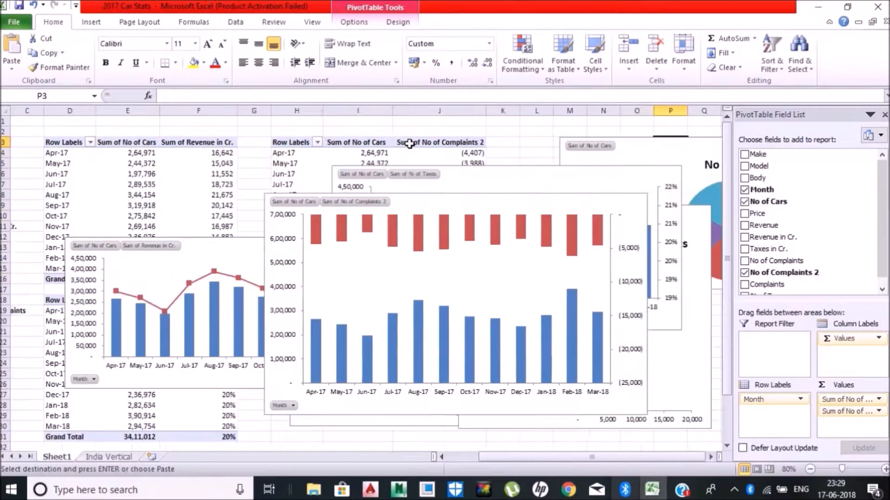
{"action": "key", "text": "Right"}
{"action": "key", "text": "Right"}
{"action": "key", "text": "Right"}
{"action": "key", "text": "Right"}
{"action": "key", "text": "Right"}
{"action": "key", "text": "Right"}
{"action": "key", "text": "Right"}
{"action": "key", "text": "Right"}
{"action": "key", "text": "Right"}
{"action": "key", "text": "Right"}
{"action": "key", "text": "Right"}
{"action": "key", "text": "ctrl+v"}
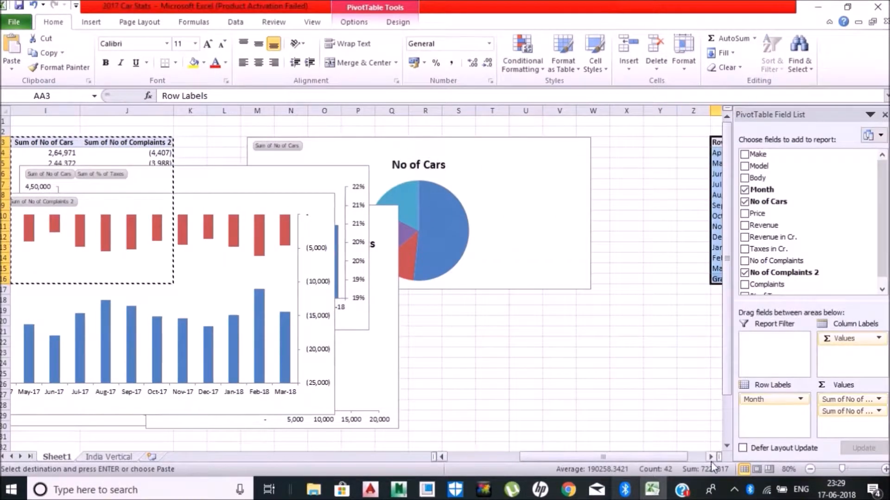
Replace No of Complaints 2 with No of Complaints in the AA3 pivot table's values, formatted in comma style without decimals
{"action": "left_click", "coordinate": [711, 458]}
{"action": "double_click", "coordinate": [446, 108]}
{"action": "left_click", "coordinate": [508, 195]}
{"action": "left_click_drag", "start_coordinate": [846, 411], "coordinate": [783, 263]}
{"action": "left_click", "coordinate": [783, 262]}
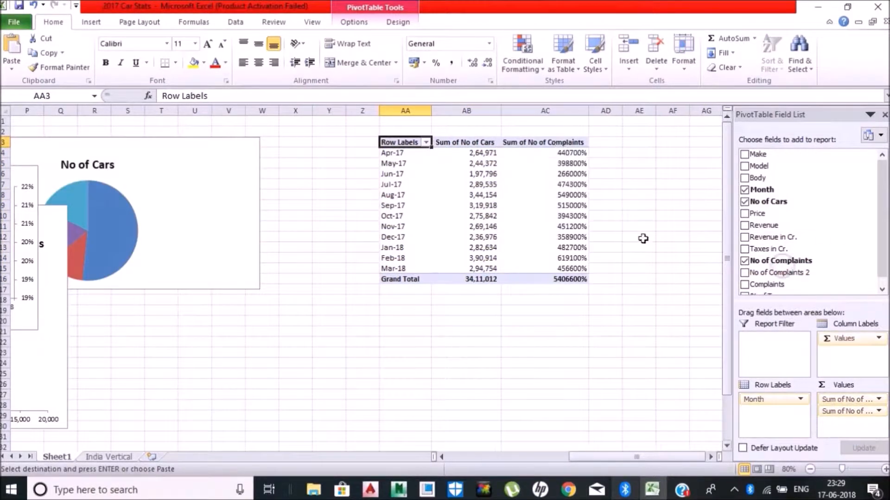
{"action": "left_click", "coordinate": [557, 133]}
{"action": "left_click", "coordinate": [451, 62]}
{"action": "left_click", "coordinate": [487, 63]}
{"action": "left_click", "coordinate": [486, 63]}
{"action": "left_click", "coordinate": [542, 205]}
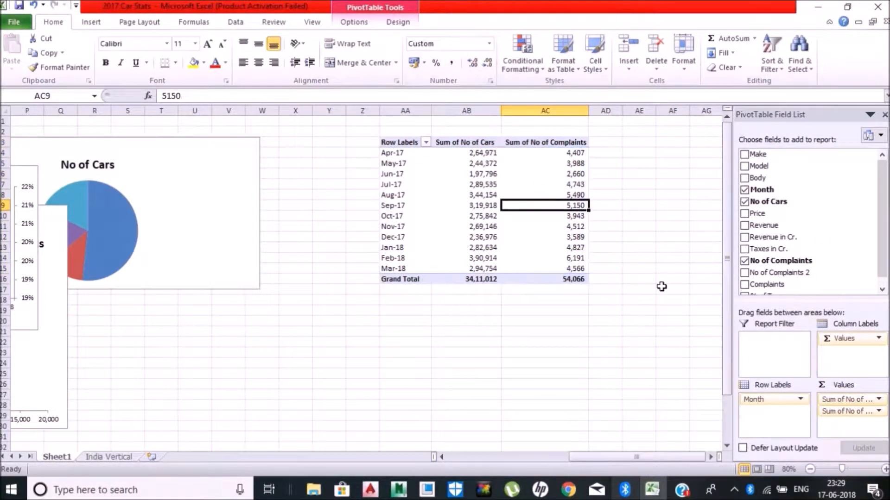
Add Revenue in Cr. and Taxes in Cr. to the AA3 pivot table's values, formatted in comma style without decimals
{"action": "left_click_drag", "start_coordinate": [828, 235], "coordinate": [848, 436]}
{"action": "left_click_drag", "start_coordinate": [795, 250], "coordinate": [867, 430]}
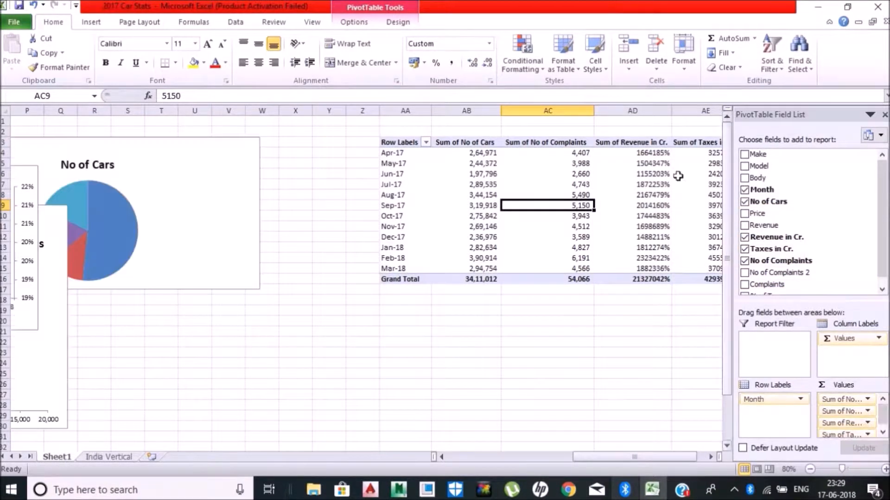
{"action": "left_click", "coordinate": [623, 139]}
{"action": "left_click", "coordinate": [451, 62]}
{"action": "left_click", "coordinate": [487, 62]}
{"action": "left_click", "coordinate": [487, 63]}
{"action": "left_click", "coordinate": [546, 320]}
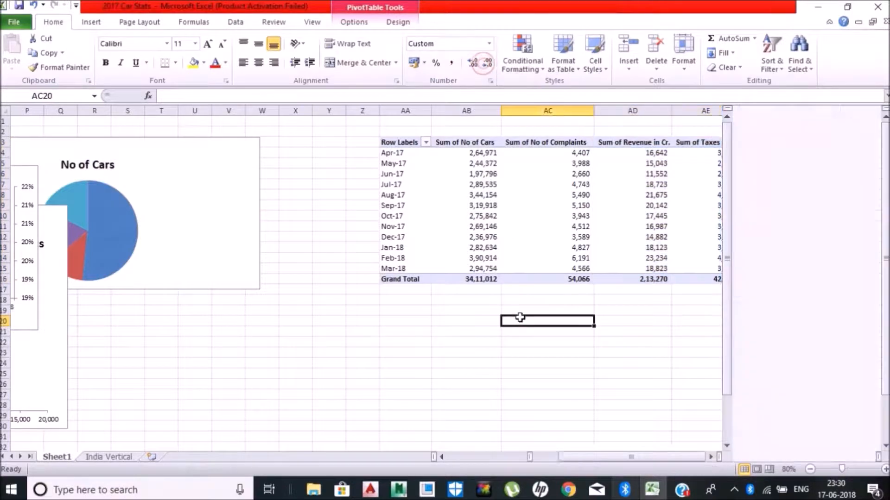
Move all the charts away from the first pivot tables into the area beside and below the AA3 pivot table
{"action": "left_click_drag", "start_coordinate": [264, 215], "coordinate": [737, 236]}
{"action": "left_click_drag", "start_coordinate": [52, 312], "coordinate": [559, 299]}
{"action": "left_click", "coordinate": [641, 454]}
{"action": "scroll", "coordinate": [536, 429], "scroll_direction": "down", "scroll_amount": 4, "text": "ctrl"}
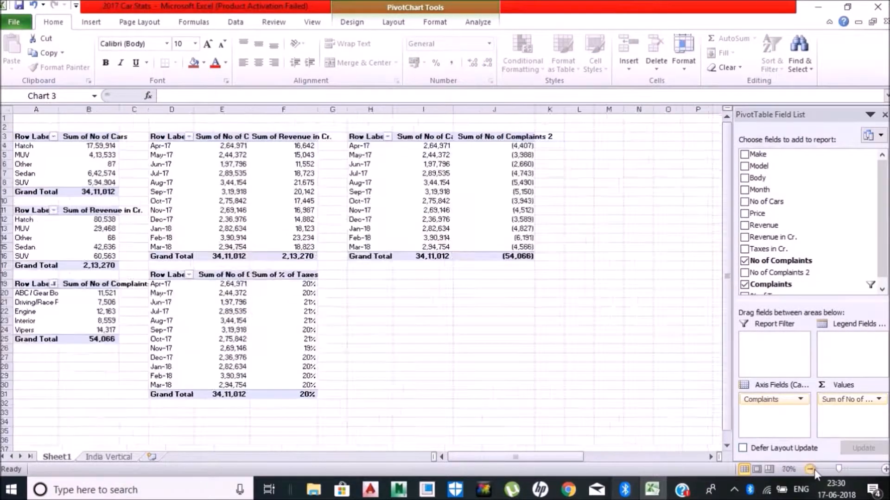
{"action": "left_click", "coordinate": [174, 143]}
{"action": "left_click_drag", "start_coordinate": [188, 189], "coordinate": [528, 239]}
{"action": "left_click_drag", "start_coordinate": [182, 163], "coordinate": [423, 282]}
{"action": "left_click_drag", "start_coordinate": [153, 178], "coordinate": [476, 169]}
{"action": "left_click", "coordinate": [114, 143]}
{"action": "left_click_drag", "start_coordinate": [114, 144], "coordinate": [625, 134]}
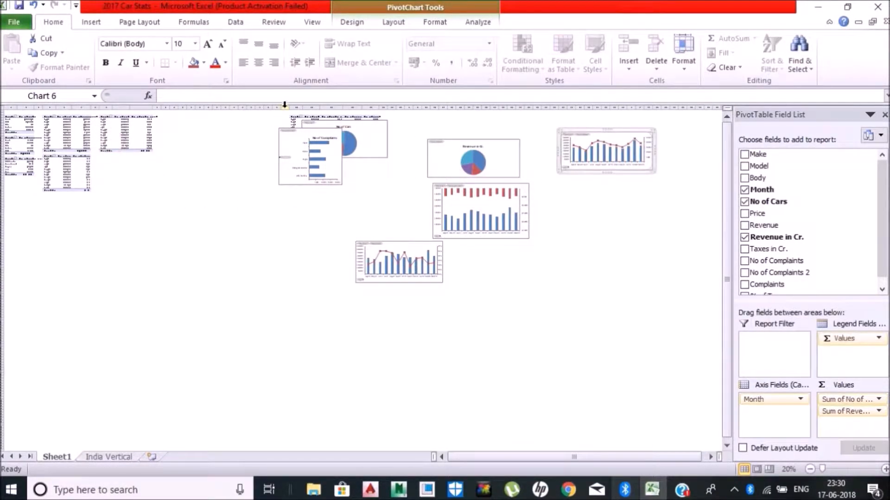
{"action": "left_click_drag", "start_coordinate": [286, 145], "coordinate": [343, 181]}
{"action": "left_click_drag", "start_coordinate": [566, 135], "coordinate": [418, 119]}
Hide the columns before the AA3 pivot table, from A through X
{"action": "left_click_drag", "start_coordinate": [285, 108], "coordinate": [8, 107]}
{"action": "right_click", "coordinate": [247, 181]}
{"action": "left_click", "coordinate": [284, 344]}
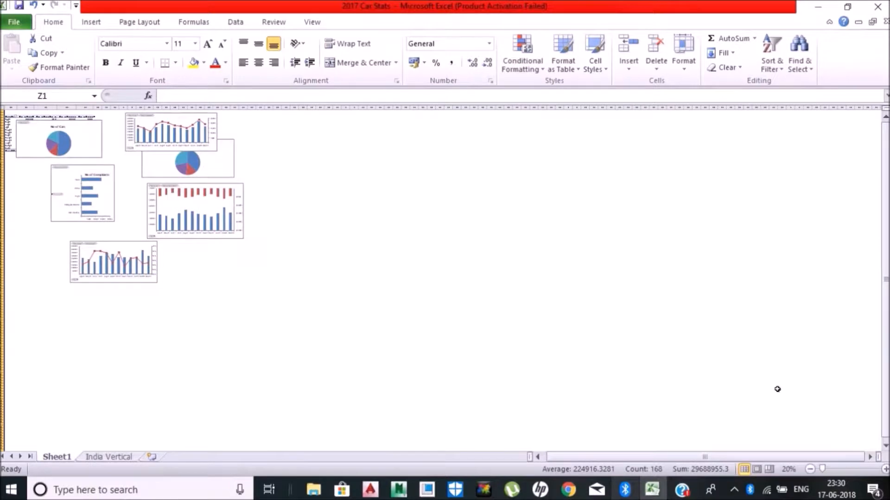
{"action": "key", "text": "ctrl+z"}
{"action": "key", "text": "ctrl+z"}
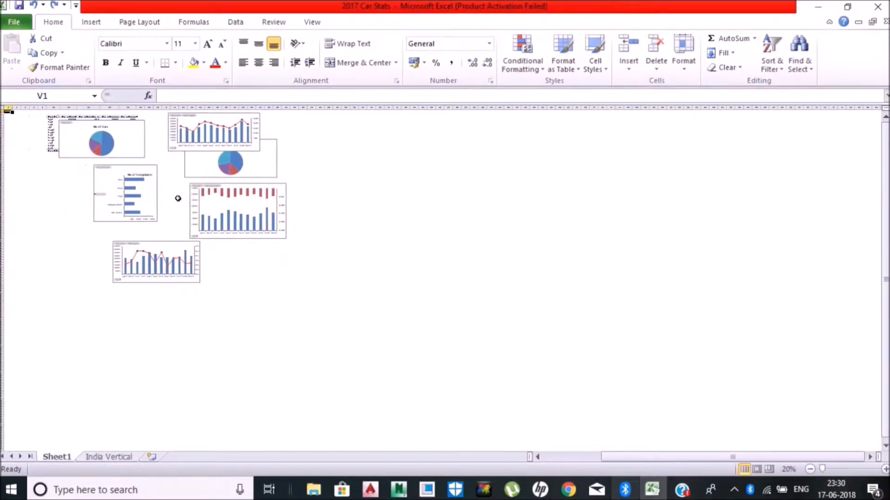
{"action": "left_click_drag", "start_coordinate": [35, 108], "coordinate": [273, 108]}
{"action": "right_click", "coordinate": [107, 232]}
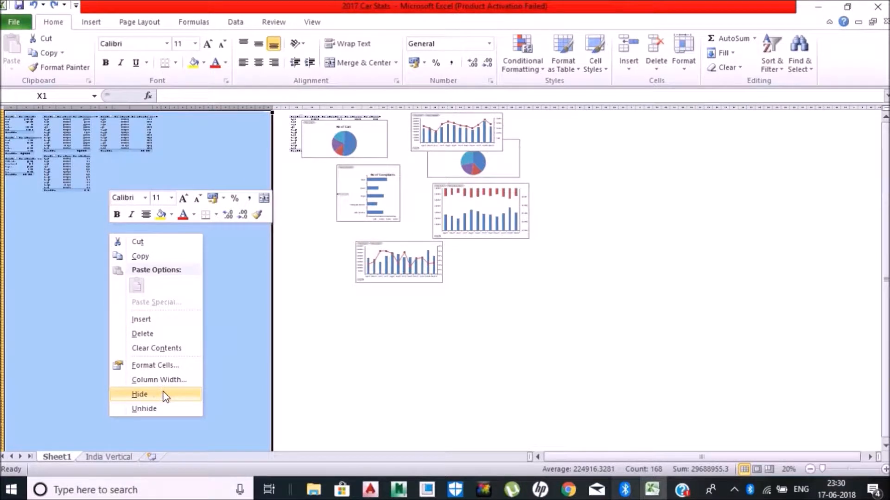
{"action": "left_click", "coordinate": [140, 394]}
Rearrange the pie, bar, revenue, taxes and complaints charts beside the AA3 pivot table so they sit farther apart
{"action": "left_click_drag", "start_coordinate": [230, 166], "coordinate": [351, 171]}
{"action": "left_click_drag", "start_coordinate": [204, 114], "coordinate": [374, 221]}
{"action": "left_click_drag", "start_coordinate": [225, 190], "coordinate": [238, 128]}
{"action": "left_click_drag", "start_coordinate": [97, 178], "coordinate": [241, 207]}
{"action": "left_click_drag", "start_coordinate": [143, 246], "coordinate": [158, 176]}
{"action": "left_click_drag", "start_coordinate": [122, 148], "coordinate": [172, 150]}
{"action": "left_click_drag", "start_coordinate": [354, 224], "coordinate": [308, 196]}
{"action": "key", "text": "ctrl+z"}
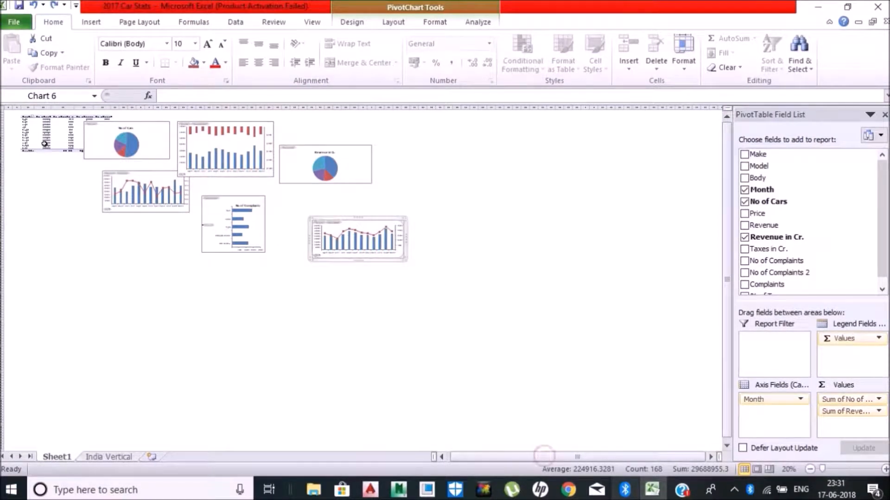
Unhide all the hidden columns before the AA3 pivot table
{"action": "left_click", "coordinate": [10, 103]}
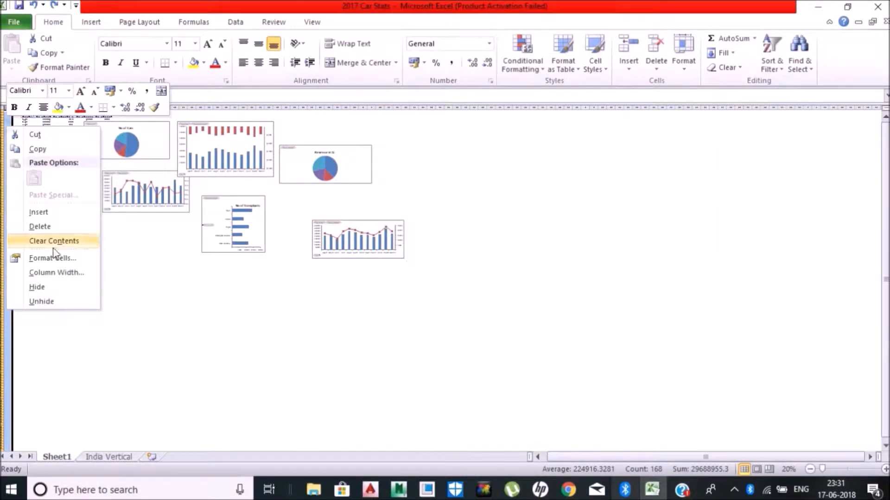
{"action": "left_click", "coordinate": [63, 290]}
{"action": "left_click", "coordinate": [10, 106]}
{"action": "right_click", "coordinate": [9, 108]}
{"action": "left_click", "coordinate": [65, 308]}
{"action": "left_click", "coordinate": [217, 206]}
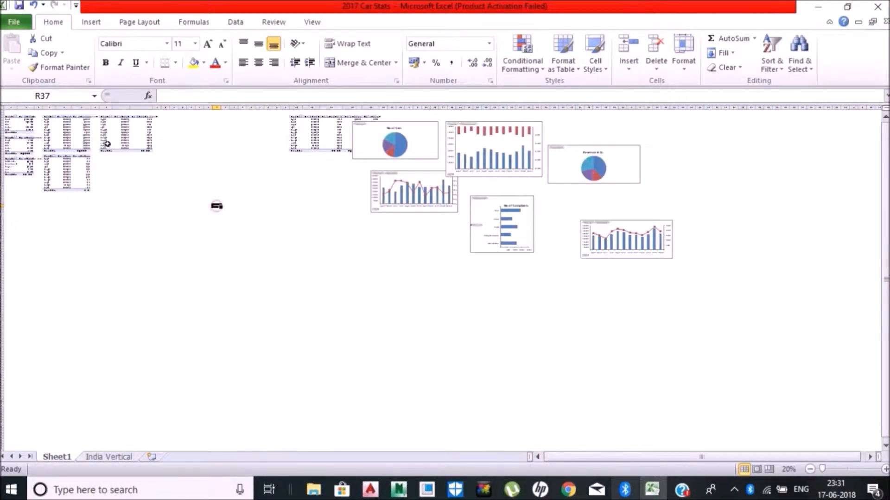
Copy the whole pivot table at H3 and paste it at cell H18
{"action": "left_click", "coordinate": [106, 117]}
{"action": "key", "text": "ctrl+a"}
{"action": "key", "text": "ctrl+c"}
{"action": "key", "text": "Down"}
{"action": "key", "text": "Down"}
{"action": "key", "text": "Down"}
{"action": "key", "text": "Down"}
{"action": "key", "text": "Down"}
{"action": "key", "text": "Down"}
{"action": "key", "text": "Down"}
{"action": "key", "text": "Down"}
{"action": "key", "text": "Down"}
{"action": "key", "text": "Down"}
{"action": "key", "text": "Down"}
{"action": "key", "text": "Down"}
{"action": "key", "text": "Down"}
{"action": "key", "text": "Down"}
{"action": "key", "text": "Down"}
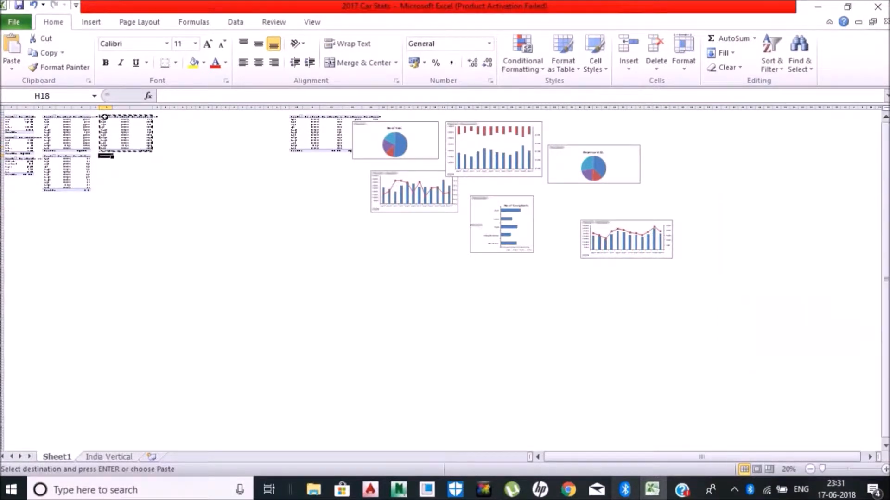
{"action": "key", "text": "ctrl+v"}
Replace Month with Make as the row labels of the H18 pivot table
{"action": "scroll", "coordinate": [362, 278], "scroll_direction": "up", "scroll_amount": 3}
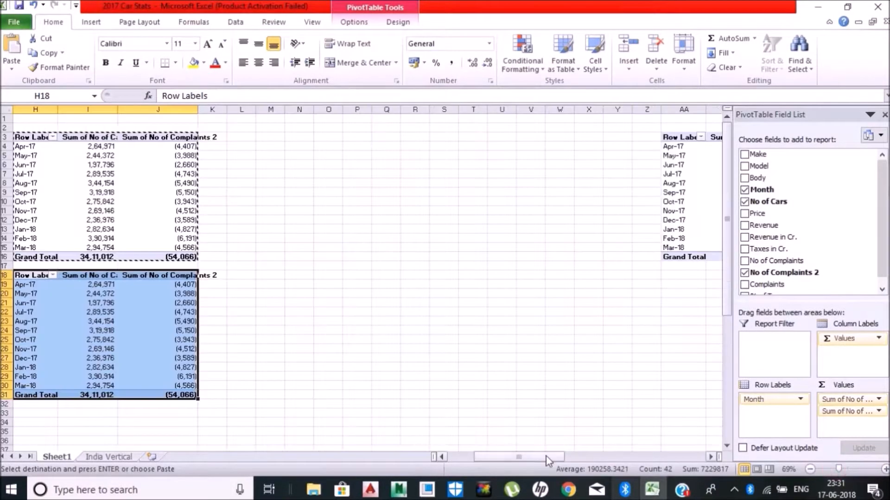
{"action": "scroll", "coordinate": [362, 278], "scroll_direction": "left", "scroll_amount": 5}
{"action": "left_click", "coordinate": [415, 349]}
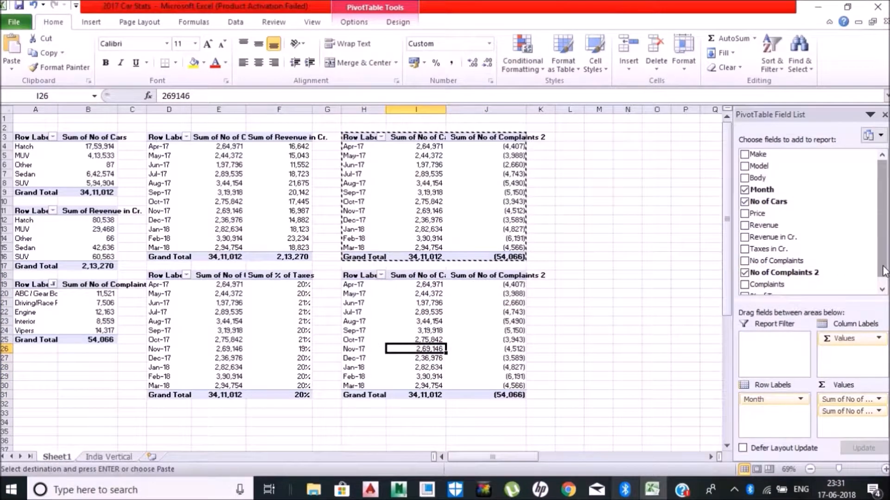
{"action": "left_click_drag", "start_coordinate": [765, 400], "coordinate": [811, 185]}
{"action": "left_click_drag", "start_coordinate": [772, 155], "coordinate": [781, 433]}
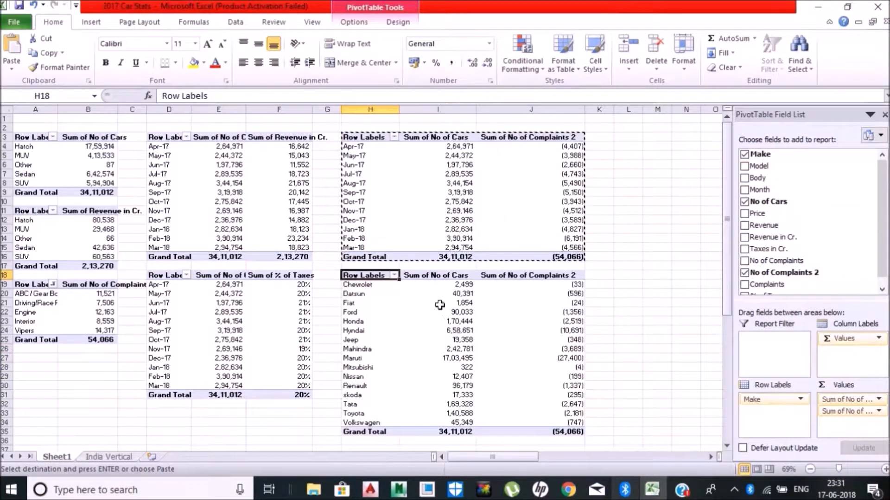
Replace No of Complaints 2 with Revenue in Cr., Taxes in Cr. and No of Complaints in the H18 pivot table's values
{"action": "left_click", "coordinate": [535, 269]}
{"action": "mouse_move", "coordinate": [534, 306]}
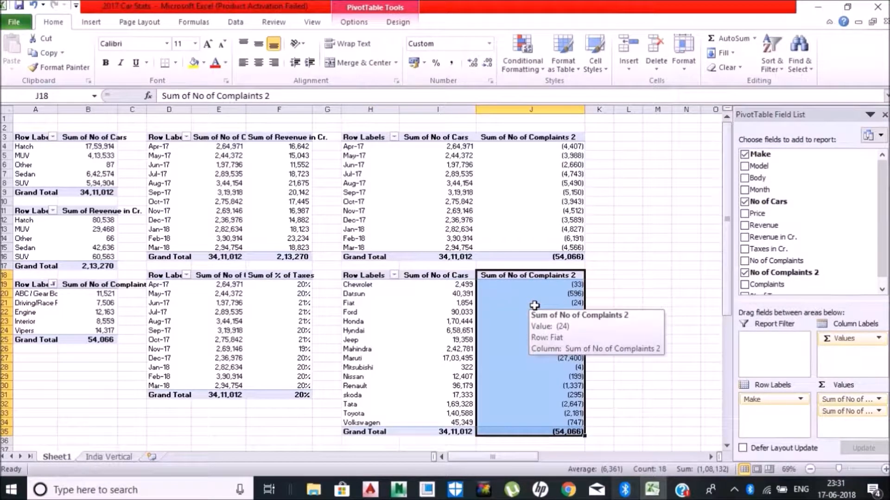
{"action": "left_click_drag", "start_coordinate": [848, 411], "coordinate": [788, 194]}
{"action": "left_click_drag", "start_coordinate": [793, 237], "coordinate": [852, 423]}
{"action": "left_click_drag", "start_coordinate": [772, 261], "coordinate": [852, 434]}
Format the H18 pivot table's new value columns in comma style without decimals and place No of Complaints directly after No of Cars
{"action": "left_click", "coordinate": [514, 275]}
{"action": "left_click_drag", "start_coordinate": [547, 275], "coordinate": [693, 276]}
{"action": "left_click", "coordinate": [450, 63]}
{"action": "left_click", "coordinate": [487, 62]}
{"action": "left_click", "coordinate": [487, 63]}
{"action": "left_click", "coordinate": [583, 302]}
{"action": "left_click_drag", "start_coordinate": [852, 434], "coordinate": [855, 412]}
{"action": "left_click", "coordinate": [602, 358]}
Copy the whole Make pivot table at H18 and paste it at cell AA19
{"action": "left_click_drag", "start_coordinate": [366, 276], "coordinate": [411, 274]}
{"action": "key", "text": "ctrl+c"}
{"action": "key", "text": "Right"}
{"action": "key", "text": "Right"}
{"action": "key", "text": "Right"}
{"action": "key", "text": "Right"}
{"action": "key", "text": "Right"}
{"action": "key", "text": "Right"}
{"action": "key", "text": "Right"}
{"action": "key", "text": "Right"}
{"action": "key", "text": "Right"}
{"action": "key", "text": "Right"}
{"action": "key", "text": "Right"}
{"action": "key", "text": "Right"}
{"action": "key", "text": "Right"}
{"action": "key", "text": "Right"}
{"action": "key", "text": "Right"}
{"action": "key", "text": "Right"}
{"action": "key", "text": "Right"}
{"action": "key", "text": "Right"}
{"action": "key", "text": "Right"}
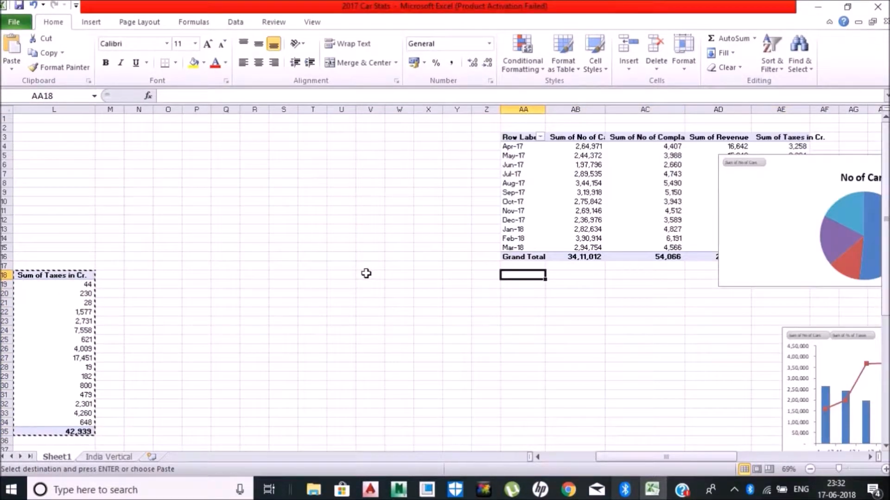
{"action": "key", "text": "Return"}
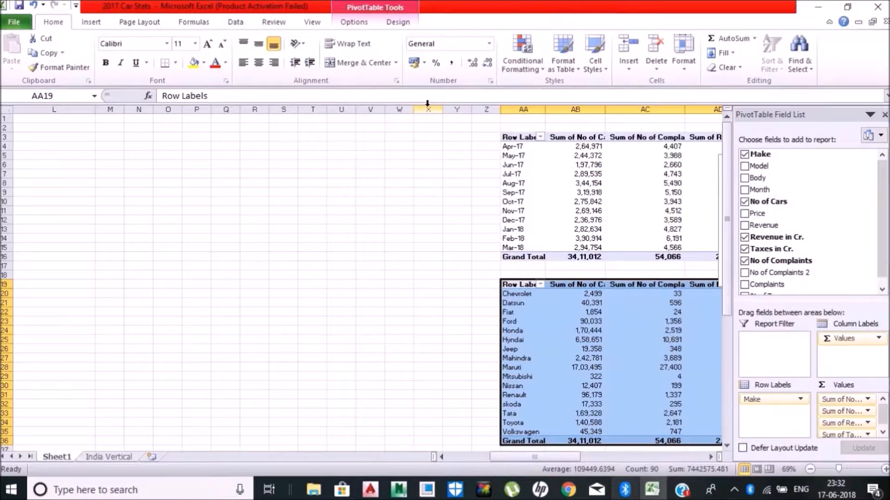
Hide columns A through X
{"action": "left_click_drag", "start_coordinate": [427, 106], "coordinate": [14, 109]}
{"action": "right_click", "coordinate": [367, 109]}
{"action": "left_click", "coordinate": [397, 270]}
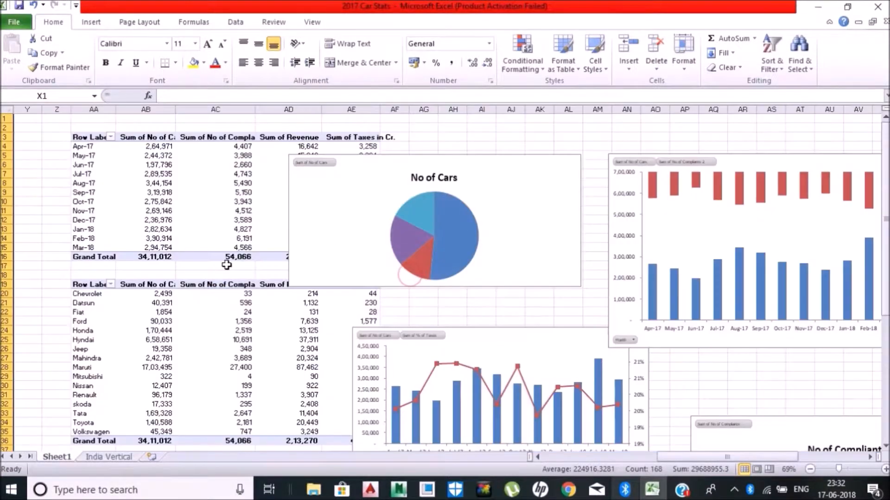
Autofit columns AA to AE and move the No of Cars pie chart up beside the Month pivot table's Revenue column
{"action": "left_click_drag", "start_coordinate": [94, 110], "coordinate": [375, 110]}
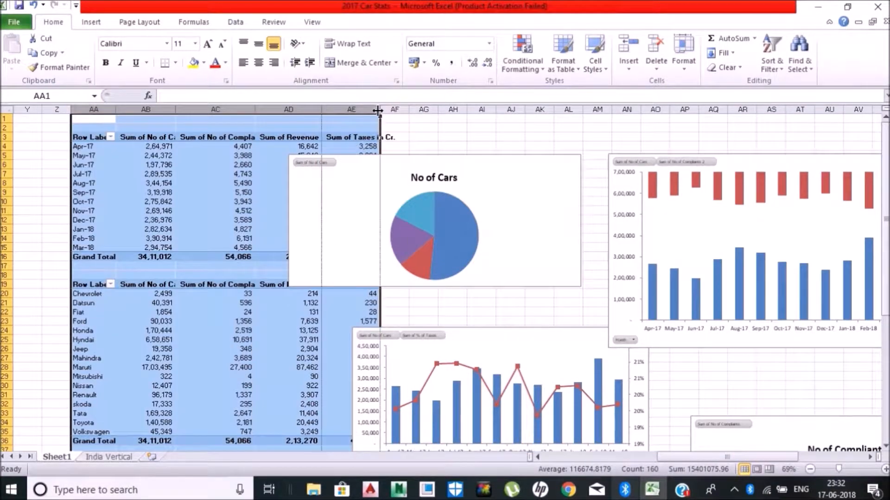
{"action": "double_click", "coordinate": [379, 109]}
{"action": "left_click", "coordinate": [279, 157]}
{"action": "left_click_drag", "start_coordinate": [343, 203], "coordinate": [401, 175]}
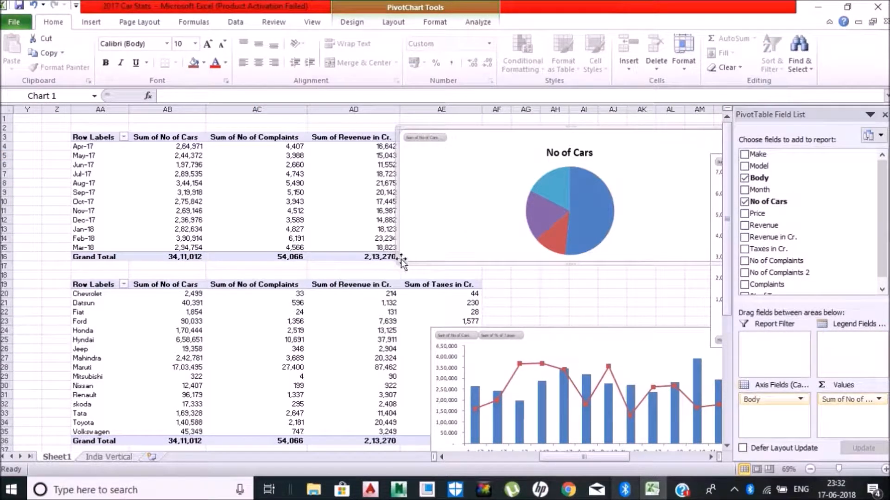
Rename the first two value headers of the Month pivot table at AA3 as Units and Complaint Count
{"action": "left_click", "coordinate": [175, 137]}
{"action": "type", "text": "No"}
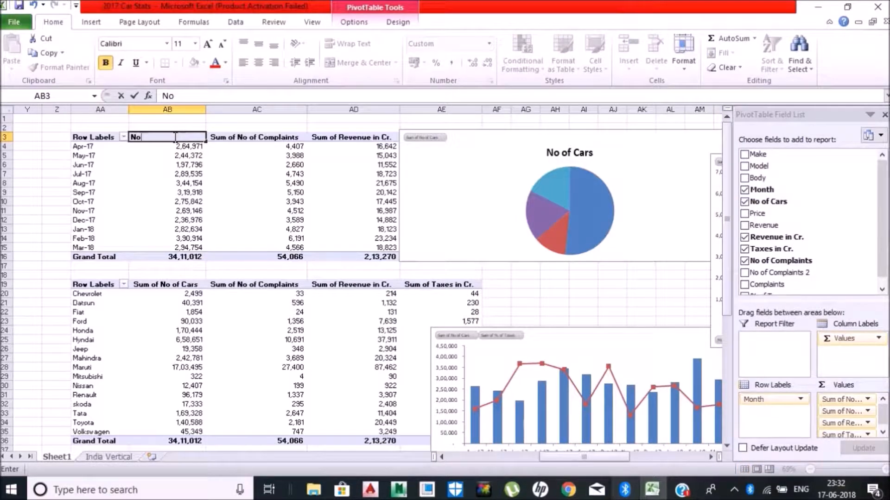
{"action": "key", "text": "Tab"}
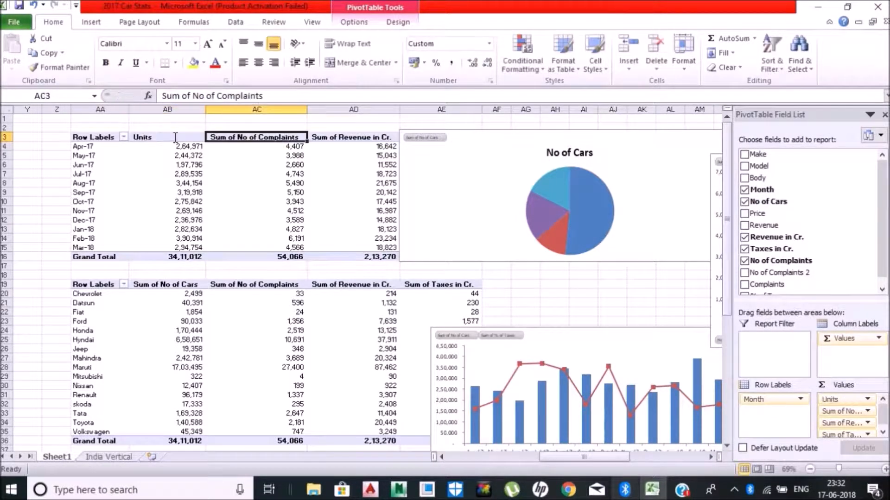
{"action": "type", "text": "Compl"}
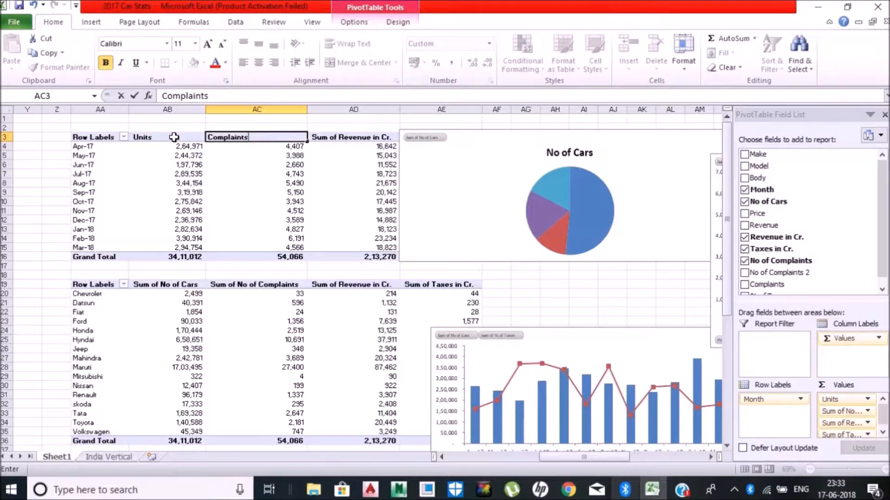
{"action": "key", "text": "Return"}
{"action": "key", "text": "Return"}
{"action": "key", "text": "BackSpace"}
{"action": "key", "text": "Tab"}
{"action": "key", "text": "Left"}
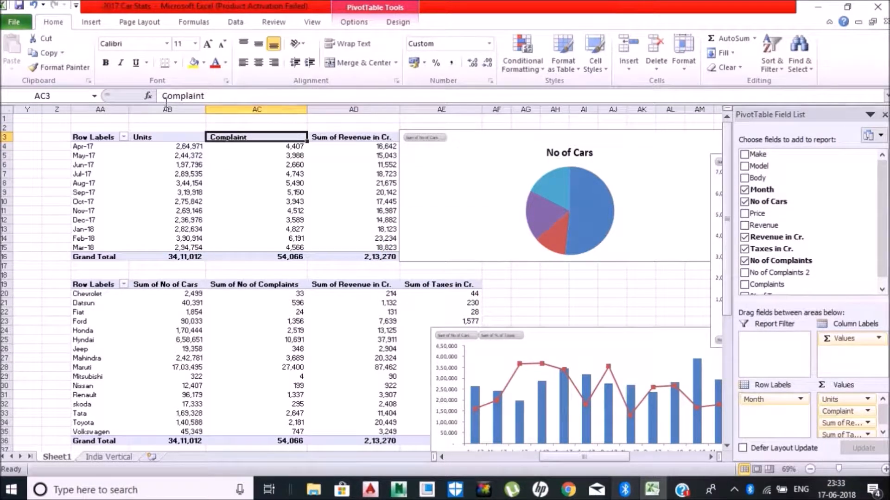
{"action": "left_click", "coordinate": [213, 95]}
{"action": "key", "text": "Return"}
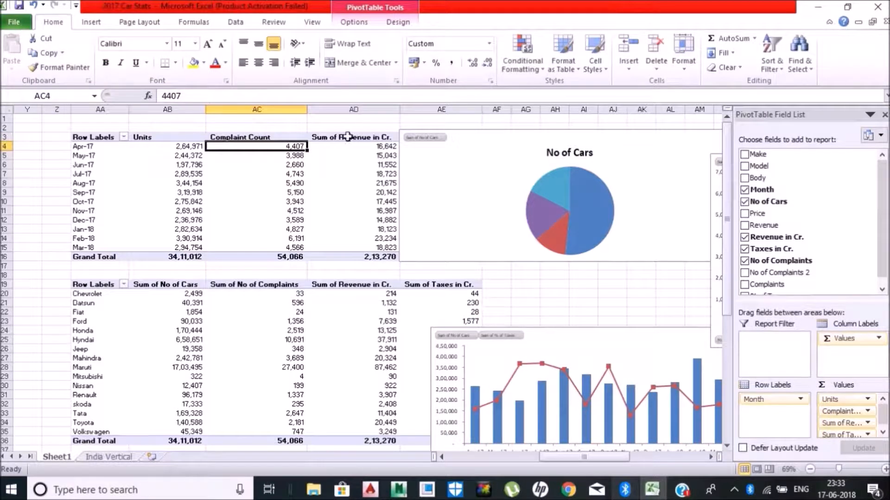
Shorten the last two value headers of the Month pivot table at AA3 to Revenue in Cr. and Taxes in Cr
{"action": "left_click", "coordinate": [350, 137]}
{"action": "left_click_drag", "start_coordinate": [191, 96], "coordinate": [162, 95]}
{"action": "key", "text": "BackSpace"}
{"action": "left_click", "coordinate": [132, 96]}
{"action": "left_click", "coordinate": [306, 183]}
{"action": "key", "text": "Up"}
{"action": "key", "text": "Up"}
{"action": "key", "text": "Up"}
{"action": "key", "text": "Up"}
{"action": "key", "text": "Up"}
{"action": "key", "text": "Right"}
{"action": "key", "text": "Down"}
{"action": "key", "text": "Down"}
{"action": "key", "text": "Down"}
{"action": "key", "text": "Down"}
{"action": "key", "text": "Down"}
Rename the first two value headers of the Make pivot table at AA19 as Units and Complaint Count
{"action": "left_click", "coordinate": [181, 284]}
{"action": "type", "text": "Units"}
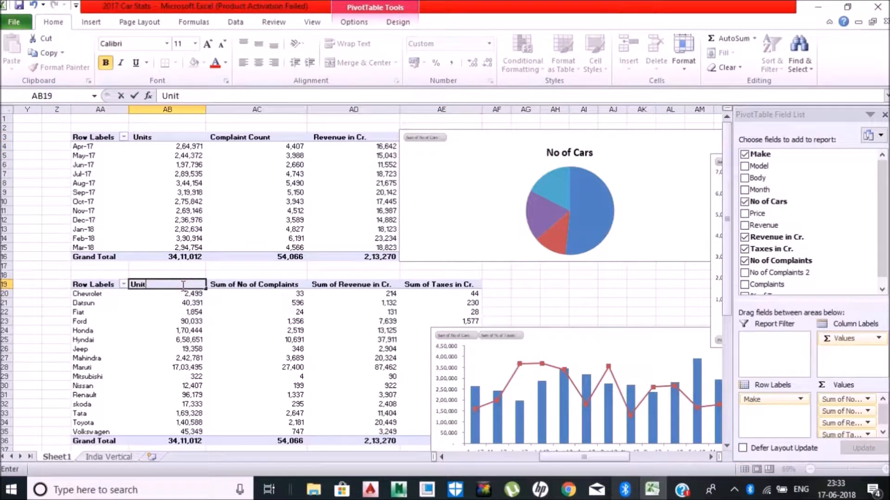
{"action": "key", "text": "Tab"}
{"action": "type", "text": "Co"}
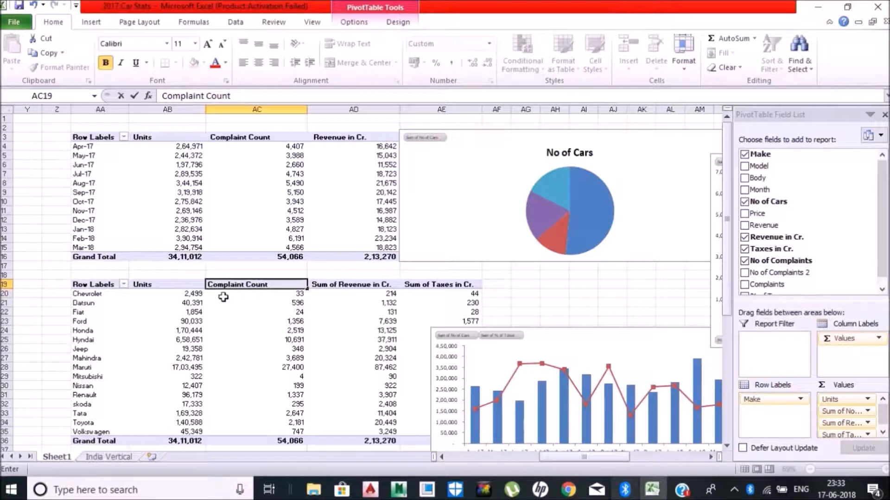
{"action": "type", "text": "mplaint Count"}
{"action": "key", "text": "Tab"}
Shorten the last two value headers of the Make pivot table at AA19 to Revenue in Cr. and Taxes in Cr
{"action": "left_click", "coordinate": [163, 96]}
{"action": "key", "text": "Delete"}
{"action": "key", "text": "Delete"}
{"action": "key", "text": "Delete"}
{"action": "key", "text": "Delete"}
{"action": "key", "text": "Delete"}
{"action": "key", "text": "Delete"}
{"action": "key", "text": "Delete"}
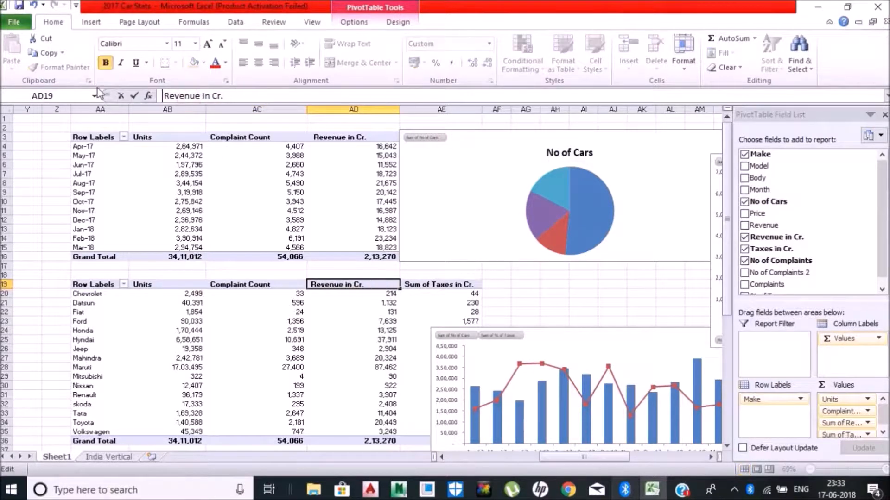
{"action": "left_click", "coordinate": [438, 287]}
{"action": "left_click_drag", "start_coordinate": [186, 95], "coordinate": [162, 95]}
{"action": "key", "text": "Delete"}
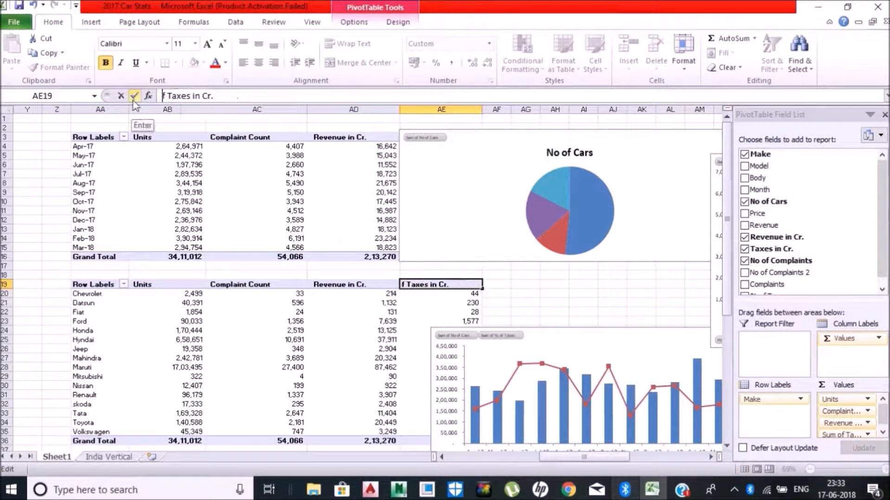
{"action": "left_click", "coordinate": [256, 165]}
Autofit columns AA to AE to the shortened headers
{"action": "left_click_drag", "start_coordinate": [112, 115], "coordinate": [398, 452]}
{"action": "double_click", "coordinate": [306, 109]}
{"action": "left_click", "coordinate": [210, 302]}
Unhide the hidden columns A through X
{"action": "left_click_drag", "start_coordinate": [583, 456], "coordinate": [459, 454]}
{"action": "left_click_drag", "start_coordinate": [26, 110], "coordinate": [9, 109]}
{"action": "right_click", "coordinate": [21, 109]}
{"action": "left_click", "coordinate": [74, 320]}
Remove "Sum of" from the No of Cars and No of Complaints 2 headers of the pivot table at H3
{"action": "left_click", "coordinate": [123, 138]}
{"action": "left_click_drag", "start_coordinate": [191, 95], "coordinate": [234, 95]}
{"action": "key", "text": "Delete"}
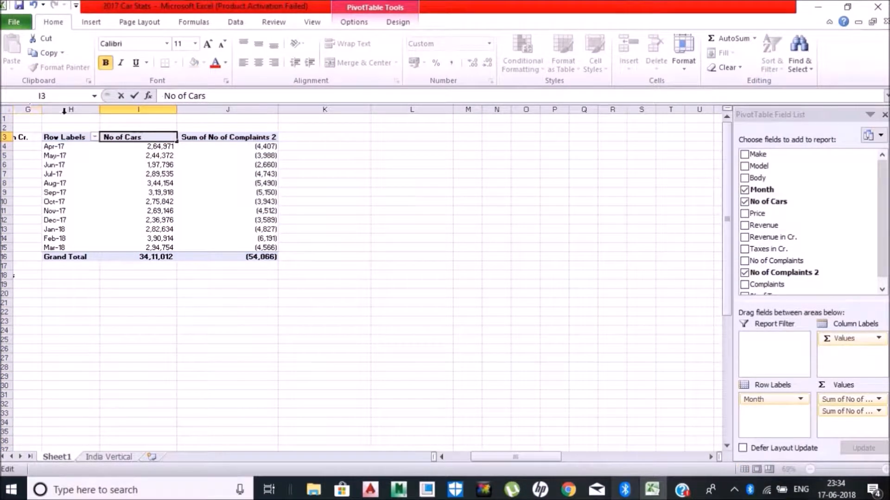
{"action": "left_click", "coordinate": [227, 193]}
{"action": "left_click", "coordinate": [227, 137]}
{"action": "left_click_drag", "start_coordinate": [190, 95], "coordinate": [62, 97]}
{"action": "key", "text": "Delete"}
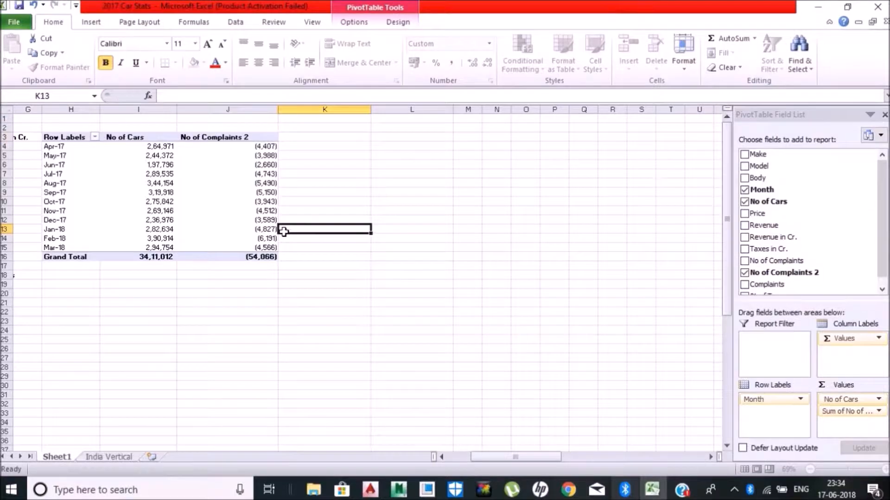
{"action": "left_click", "coordinate": [284, 232]}
Replace all occurrences of "sum of" with nothing in columns A to F
{"action": "left_click_drag", "start_coordinate": [667, 460], "coordinate": [463, 460]}
{"action": "left_click", "coordinate": [226, 136]}
{"action": "left_click", "coordinate": [270, 109]}
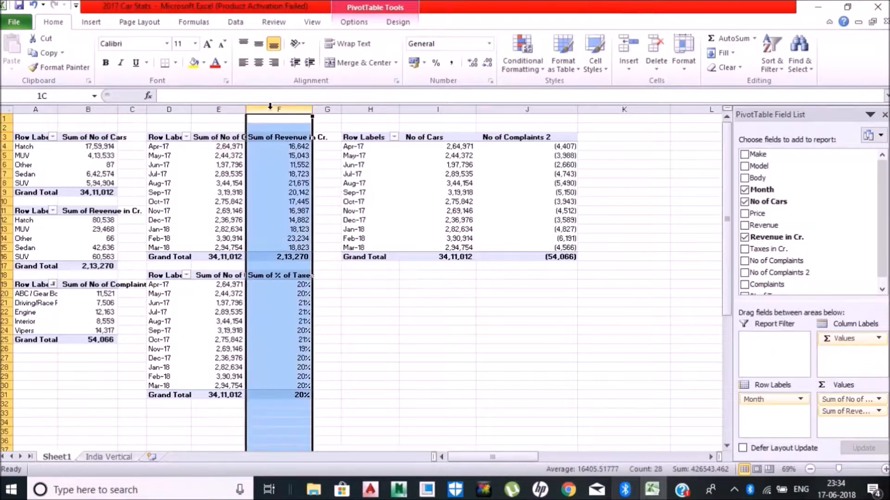
{"action": "left_click_drag", "start_coordinate": [270, 109], "coordinate": [28, 109]}
{"action": "key", "text": "ctrl+f"}
{"action": "type", "text": "sum"}
{"action": "left_click", "coordinate": [80, 118]}
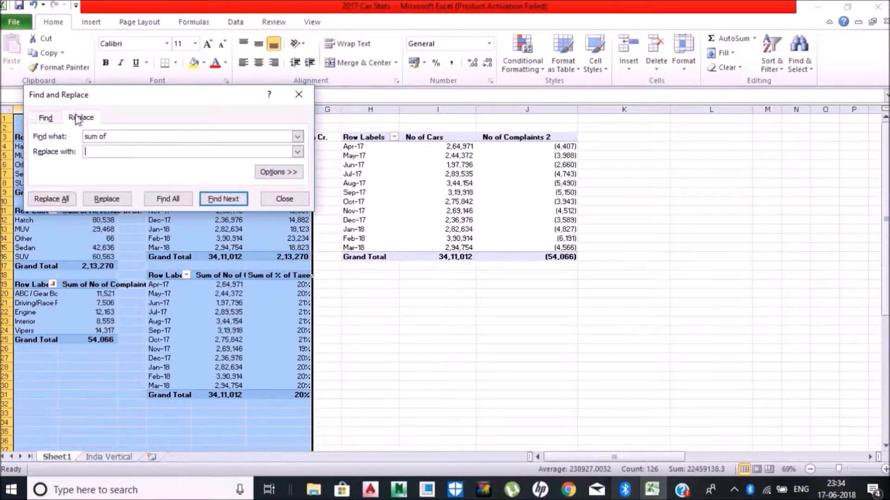
{"action": "left_click", "coordinate": [51, 199]}
{"action": "left_click", "coordinate": [454, 278]}
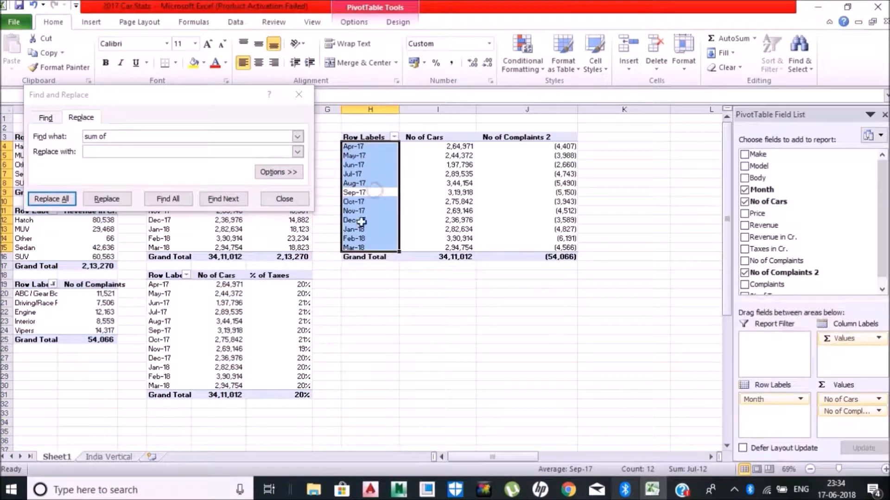
{"action": "left_click", "coordinate": [283, 199]}
Hide columns A through W
{"action": "left_click_drag", "start_coordinate": [528, 457], "coordinate": [690, 458]}
{"action": "left_click", "coordinate": [259, 109]}
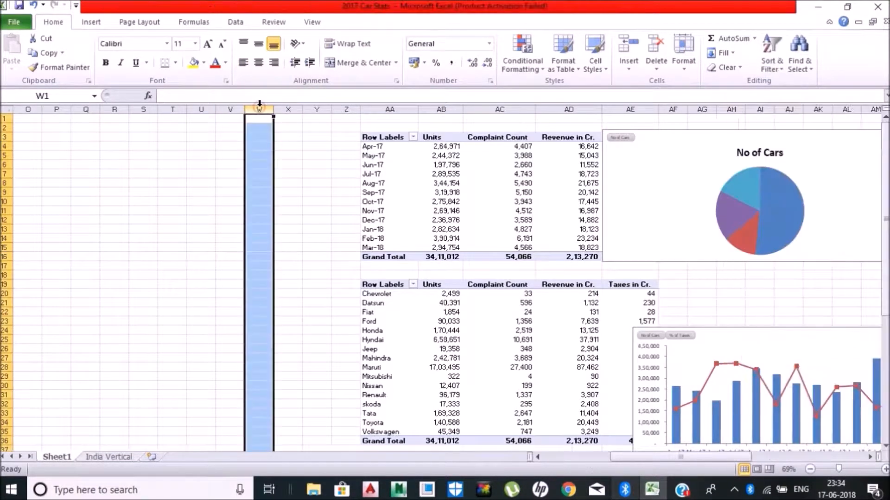
{"action": "left_click_drag", "start_coordinate": [259, 110], "coordinate": [19, 109]}
{"action": "right_click", "coordinate": [453, 115]}
{"action": "left_click", "coordinate": [481, 294]}
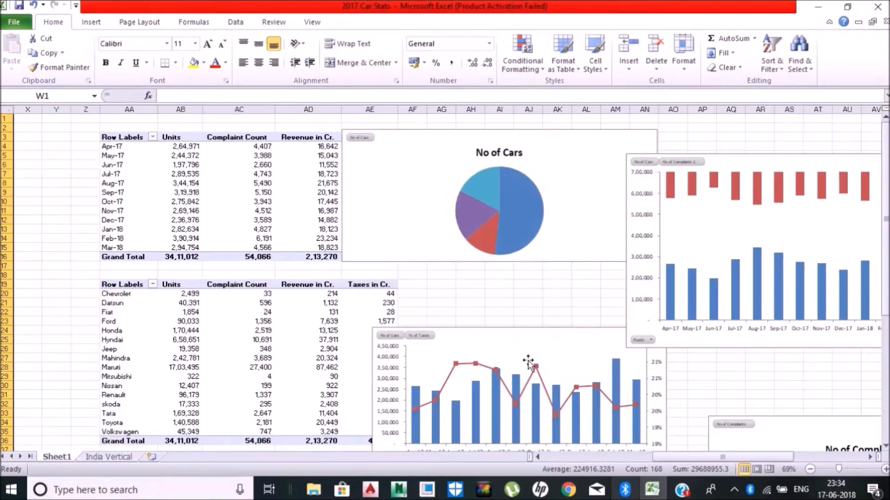
Make the No of Cars pie chart narrower and place it just beyond the Month pivot table's Taxes column
{"action": "left_click", "coordinate": [358, 179]}
{"action": "left_click_drag", "start_coordinate": [339, 126], "coordinate": [453, 114]}
{"action": "left_click_drag", "start_coordinate": [468, 234], "coordinate": [443, 233]}
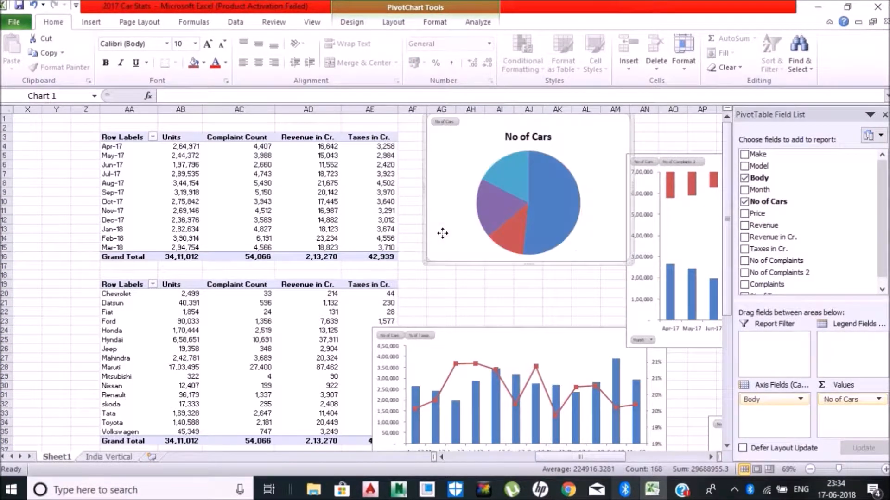
Close the PivotTable field list and move the No of Cars and % of Taxes chart across to columns AQ to AZ
{"action": "left_click", "coordinate": [884, 115]}
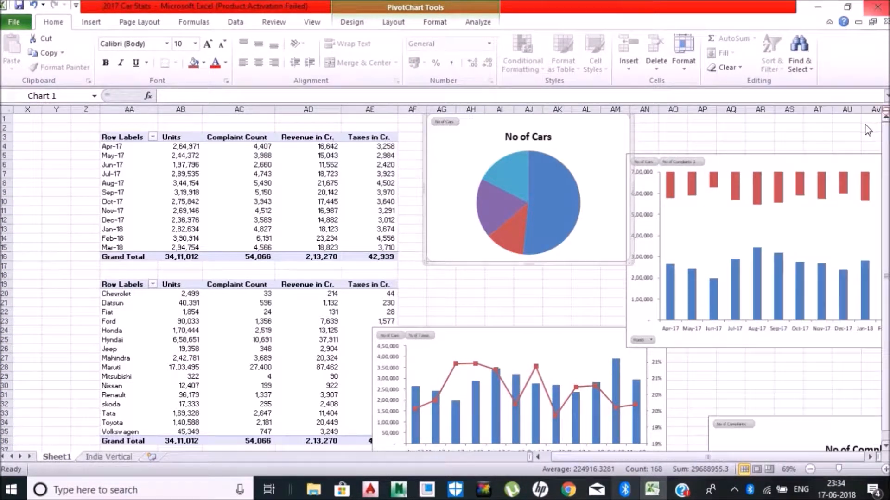
{"action": "left_click", "coordinate": [810, 469]}
{"action": "left_click", "coordinate": [810, 469]}
{"action": "left_click_drag", "start_coordinate": [395, 278], "coordinate": [647, 287]}
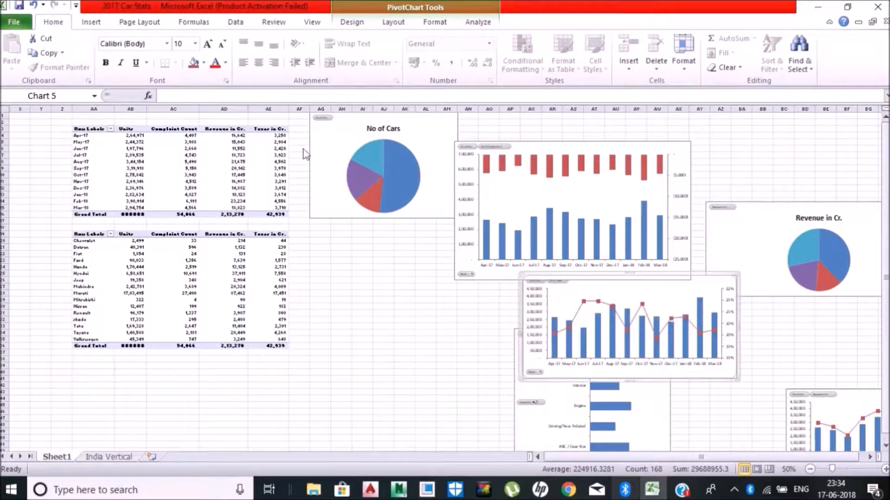
Move the Make pivot table from AA19 to AG3
{"action": "left_click", "coordinate": [88, 233]}
{"action": "key", "text": "ctrl+c"}
{"action": "key", "text": "Right"}
{"action": "key", "text": "Right"}
{"action": "key", "text": "Right"}
{"action": "key", "text": "Right"}
{"action": "key", "text": "Right"}
{"action": "key", "text": "Right"}
{"action": "key", "text": "Return"}
Place the monthly cars and complaints column chart below the Month pivot table and title it No of Cars vs Complaints
{"action": "left_click_drag", "start_coordinate": [514, 158], "coordinate": [142, 249]}
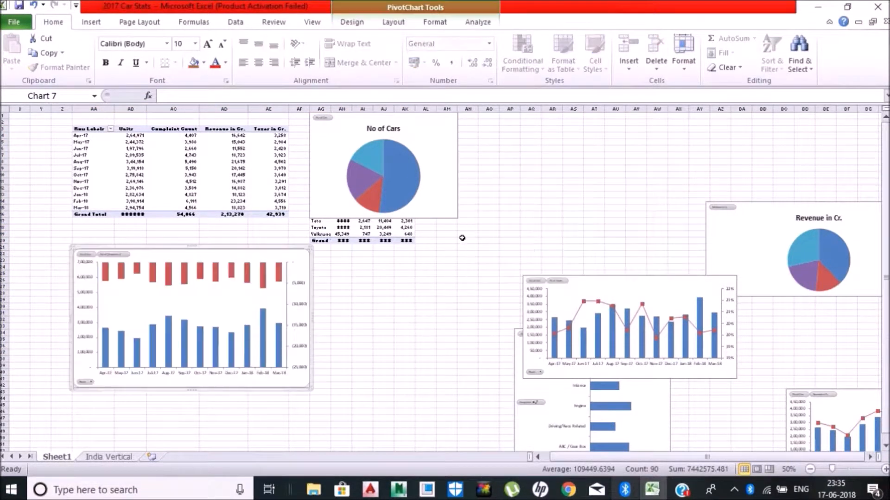
{"action": "left_click", "coordinate": [438, 25]}
{"action": "left_click", "coordinate": [402, 24]}
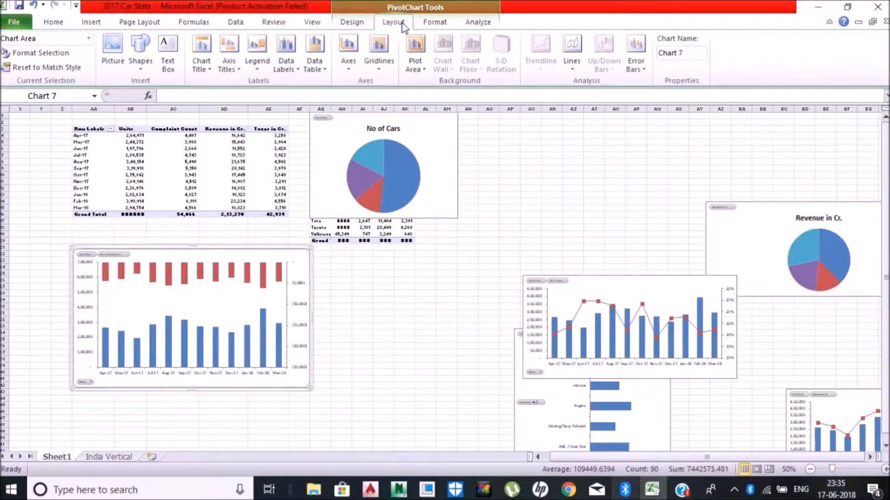
{"action": "left_click", "coordinate": [202, 56]}
{"action": "left_click", "coordinate": [222, 147]}
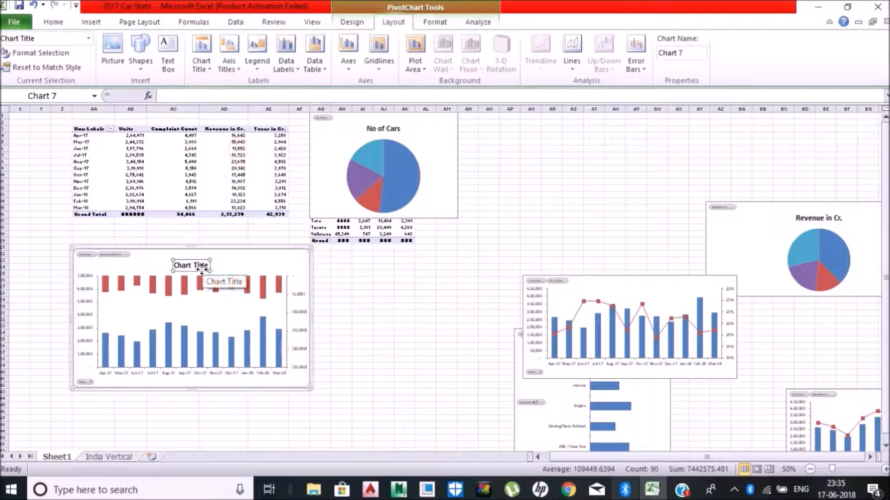
{"action": "type", "text": "No of Cars vs Complaints"}
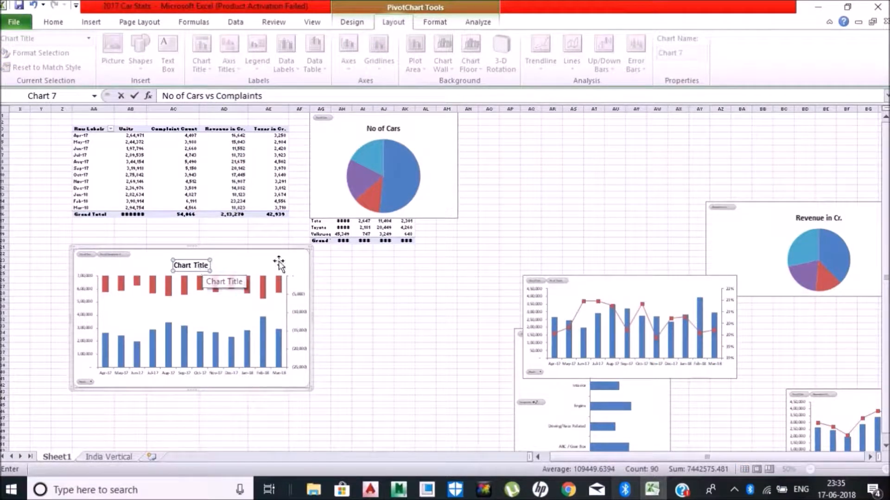
Place the % of Taxes combo chart beside the No of Cars vs Complaints chart and title it No of Cars and % of Taxes
{"action": "left_click", "coordinate": [591, 280]}
{"action": "left_click_drag", "start_coordinate": [590, 280], "coordinate": [395, 266]}
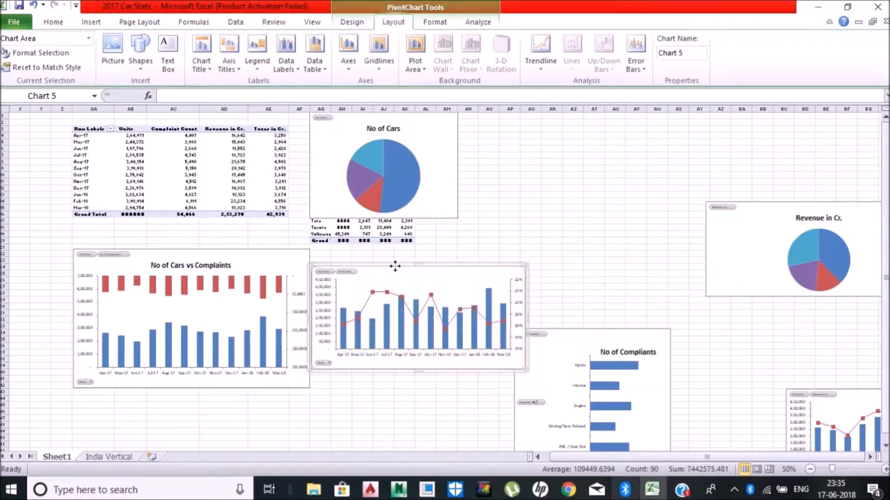
{"action": "left_click", "coordinate": [201, 57]}
{"action": "left_click", "coordinate": [227, 143]}
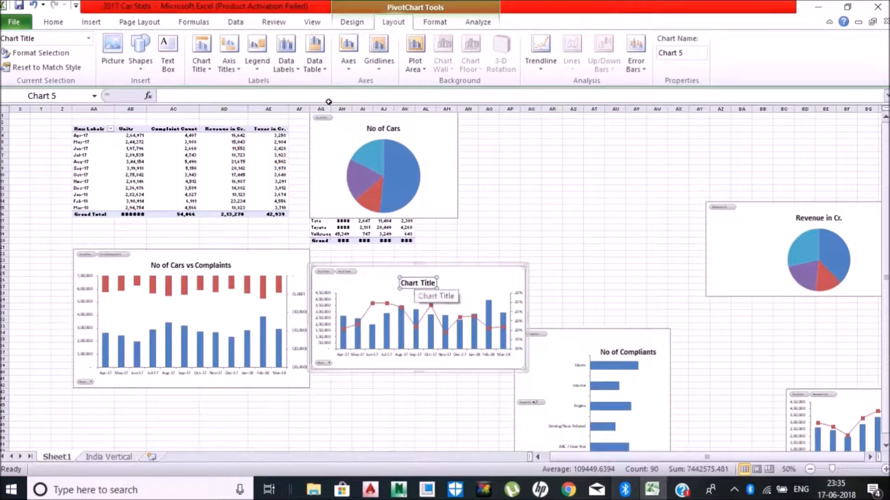
{"action": "type", "text": "No of Cars and % of Taxes"}
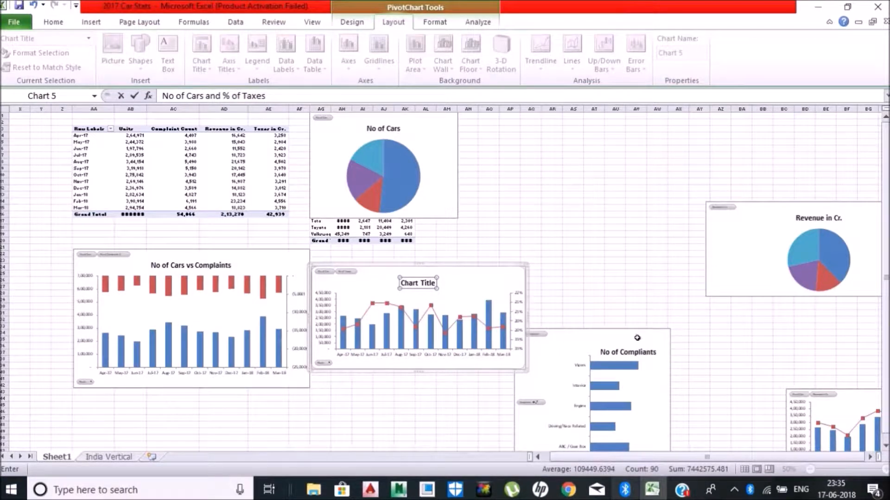
Move the complaints bar chart and the cars and revenue combo chart clear of the others, and retitle the bar chart Type of Complaints with the title centred
{"action": "left_click_drag", "start_coordinate": [637, 337], "coordinate": [663, 142]}
{"action": "left_click_drag", "start_coordinate": [846, 390], "coordinate": [607, 323]}
{"action": "left_click", "coordinate": [654, 158]}
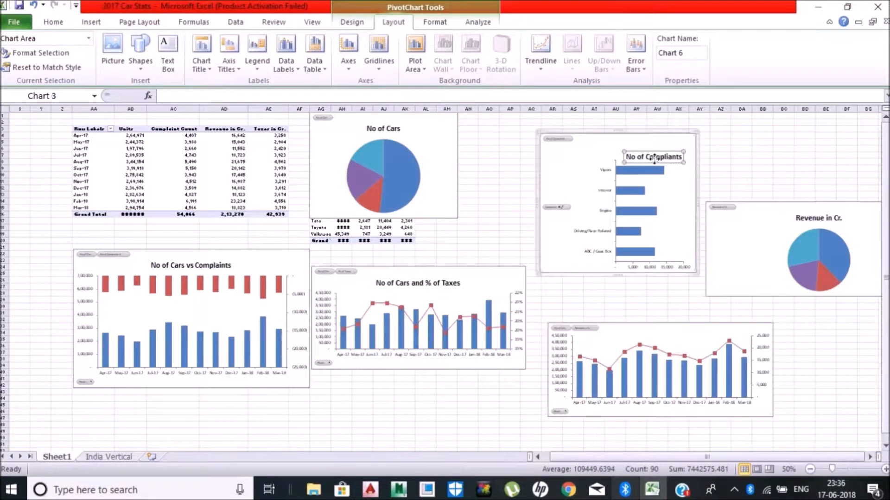
{"action": "type", "text": "Type of Co"}
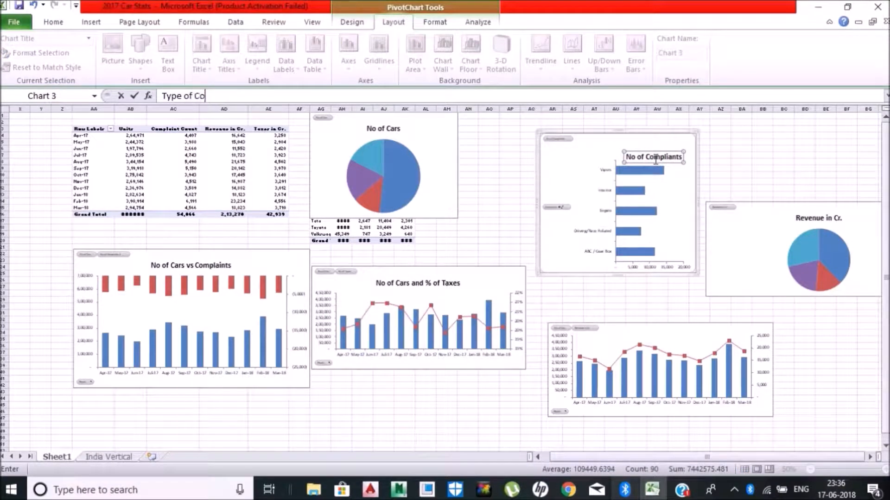
{"action": "type", "text": "mplaints"}
{"action": "key", "text": "Return"}
{"action": "left_click_drag", "start_coordinate": [655, 157], "coordinate": [625, 146]}
Bring the Revenue in Cr. pie chart closer to the tables and move the No of Cars pie chart off the Make pivot table
{"action": "left_click_drag", "start_coordinate": [747, 298], "coordinate": [454, 322]}
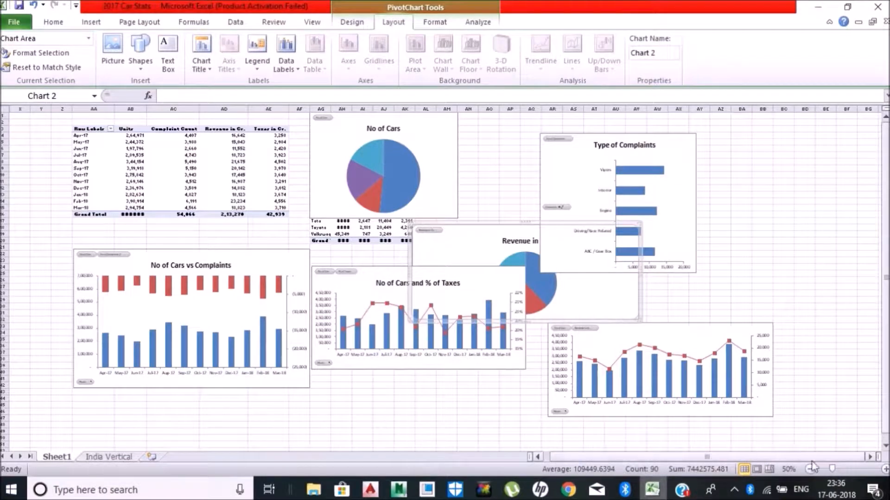
{"action": "left_click", "coordinate": [885, 469]}
{"action": "left_click", "coordinate": [885, 469]}
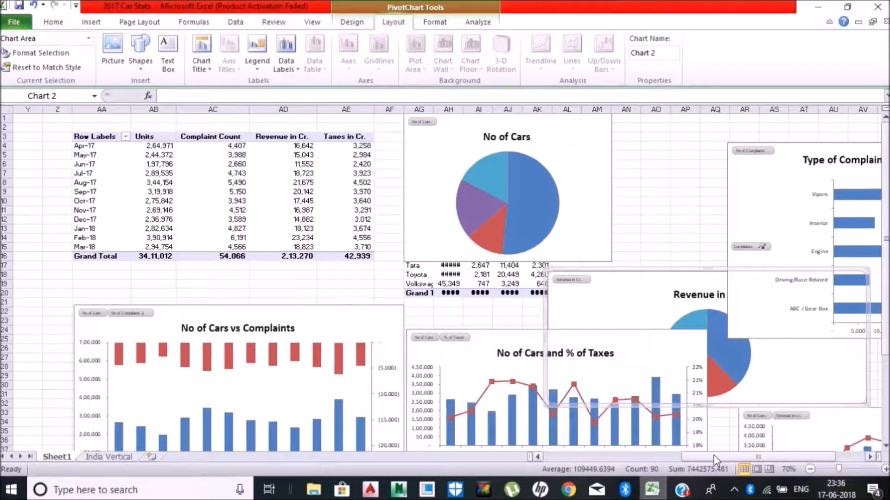
{"action": "left_click", "coordinate": [537, 456]}
{"action": "left_click_drag", "start_coordinate": [644, 157], "coordinate": [771, 163]}
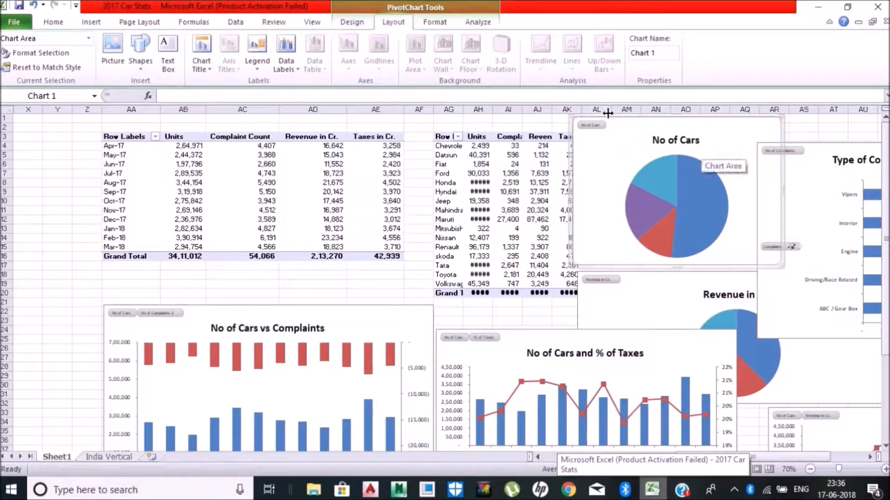
{"action": "left_click_drag", "start_coordinate": [598, 113], "coordinate": [649, 116]}
Stack the No of Cars and Revenue in Cr. pie charts beyond the Make pivot table and move the Type of Complaints chart off them
{"action": "left_click_drag", "start_coordinate": [603, 300], "coordinate": [371, 246]}
{"action": "left_click_drag", "start_coordinate": [345, 216], "coordinate": [470, 178]}
{"action": "left_click_drag", "start_coordinate": [575, 287], "coordinate": [732, 370]}
{"action": "left_click_drag", "start_coordinate": [820, 173], "coordinate": [327, 239]}
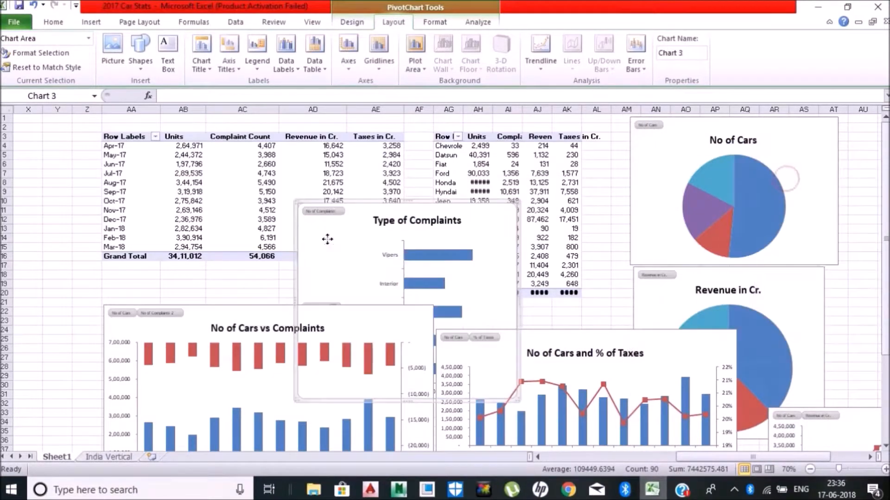
Title the cars and revenue combo chart No of Cars vs Revenue Trend and place it below the No of Cars and % of Taxes chart
{"action": "scroll", "coordinate": [885, 248], "scroll_direction": "down", "scroll_amount": 4}
{"action": "left_click_drag", "start_coordinate": [774, 399], "coordinate": [556, 318]}
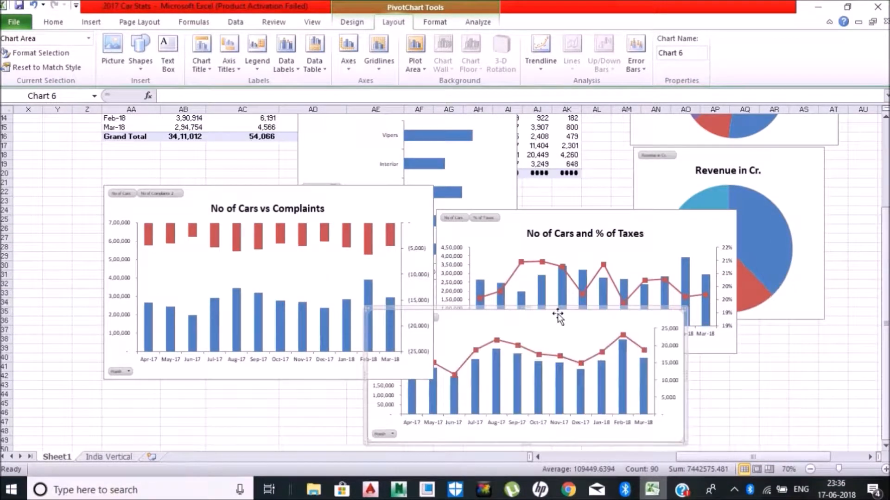
{"action": "left_click", "coordinate": [202, 51]}
{"action": "left_click", "coordinate": [217, 147]}
{"action": "type", "text": "No of Cars vs Revenue Trend"}
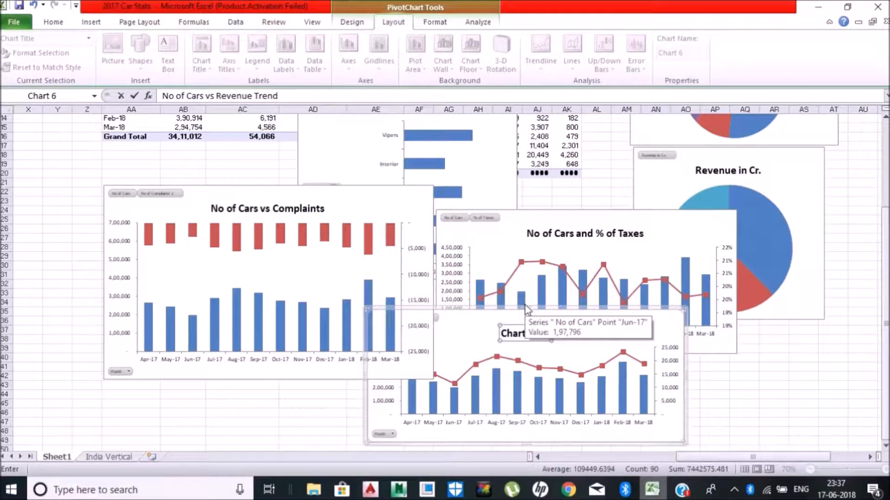
{"action": "key", "text": "Return"}
{"action": "left_click_drag", "start_coordinate": [610, 313], "coordinate": [705, 309]}
{"action": "left_click", "coordinate": [587, 236]}
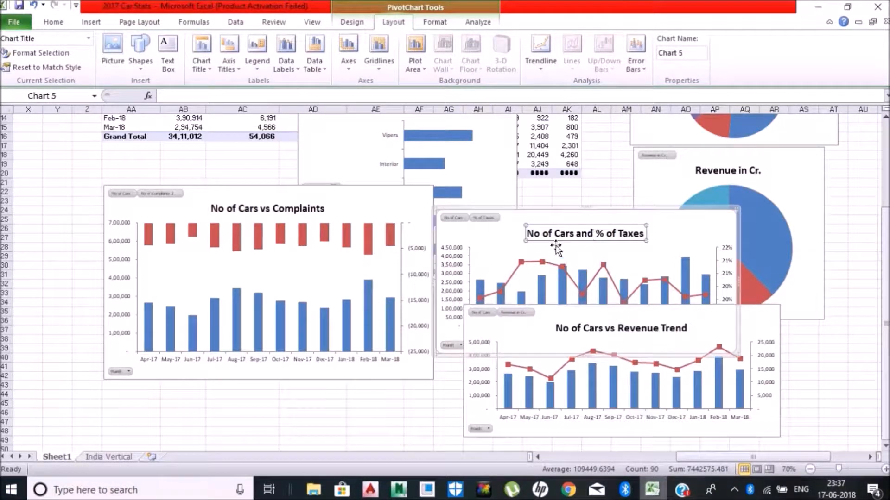
{"action": "left_click_drag", "start_coordinate": [553, 328], "coordinate": [534, 344]}
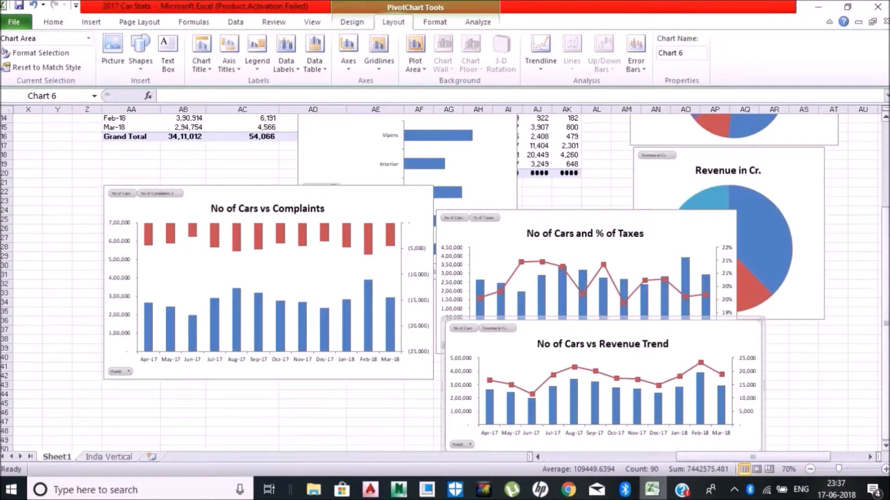
Fill the Type of Complaints bars and the complaints columns of the No of Cars vs Complaints chart with dark red
{"action": "scroll", "coordinate": [459, 213], "scroll_direction": "up", "scroll_amount": 3}
{"action": "right_click", "coordinate": [444, 235]}
{"action": "left_click", "coordinate": [560, 212]}
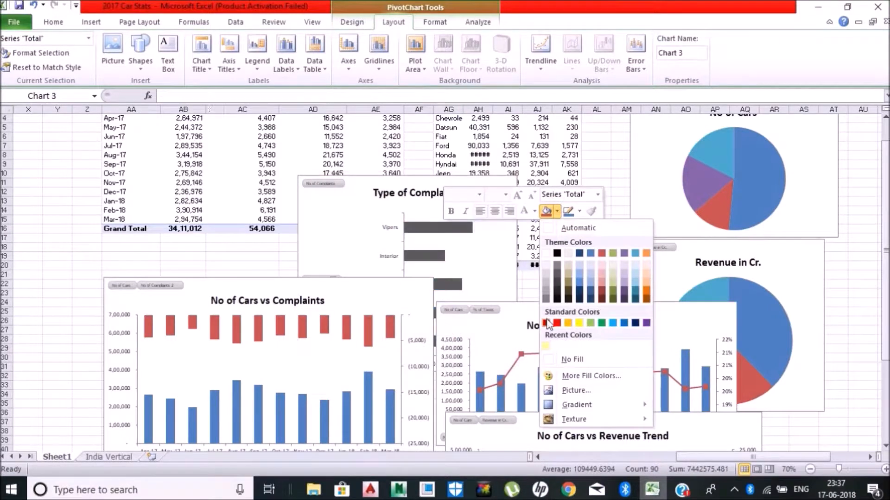
{"action": "left_click", "coordinate": [548, 320]}
{"action": "left_click", "coordinate": [368, 331]}
{"action": "right_click", "coordinate": [369, 332]}
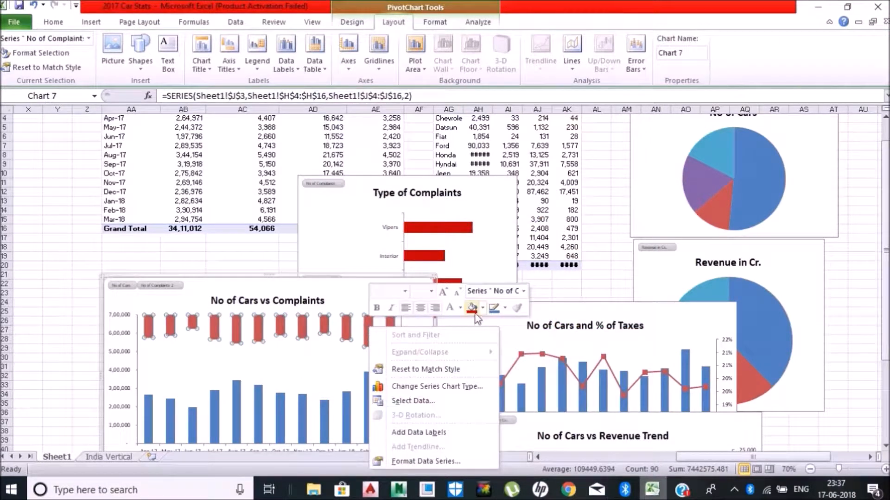
Fill the No of Cars columns dark blue in the No of Cars vs Complaints and No of Cars and % of Taxes charts
{"action": "left_click", "coordinate": [318, 408]}
{"action": "right_click", "coordinate": [319, 408]}
{"action": "left_click", "coordinate": [440, 445]}
{"action": "left_click", "coordinate": [462, 264]}
{"action": "right_click", "coordinate": [567, 392]}
{"action": "left_click", "coordinate": [666, 425]}
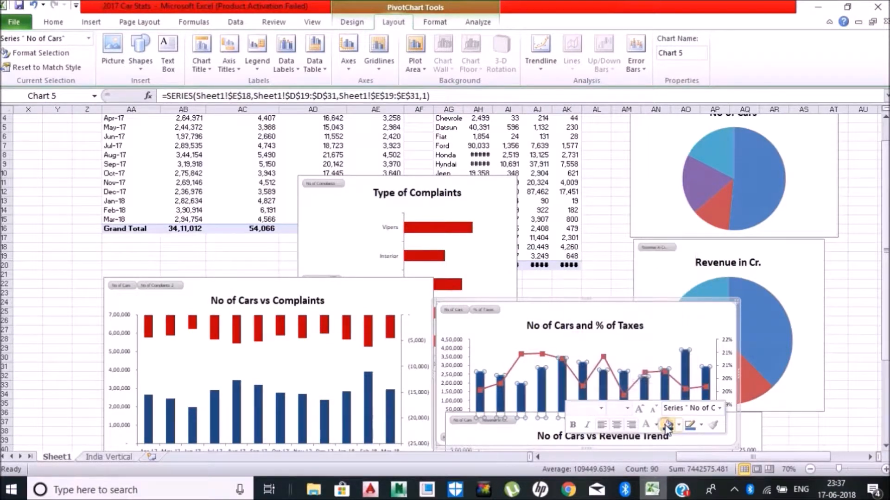
Move the No of Cars and % of Taxes chart into clear view and make its % of Taxes line and markers black
{"action": "left_click_drag", "start_coordinate": [603, 358], "coordinate": [588, 223]}
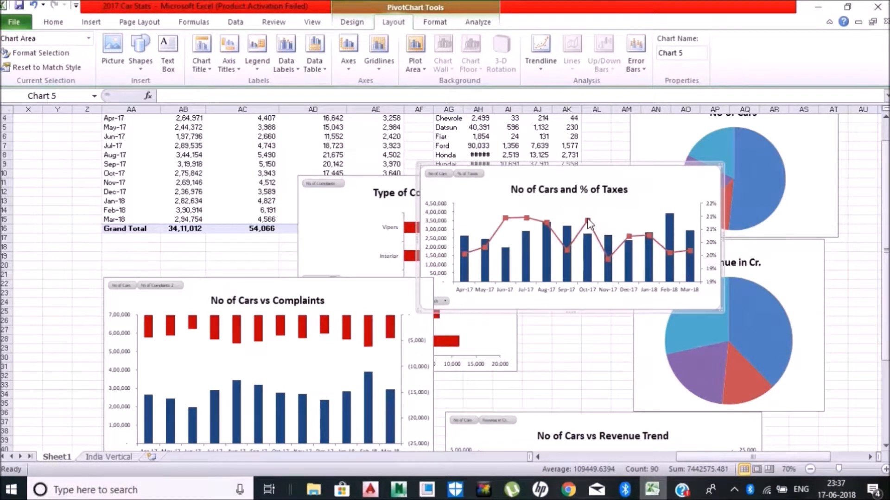
{"action": "right_click", "coordinate": [588, 222]}
{"action": "left_click", "coordinate": [724, 200]}
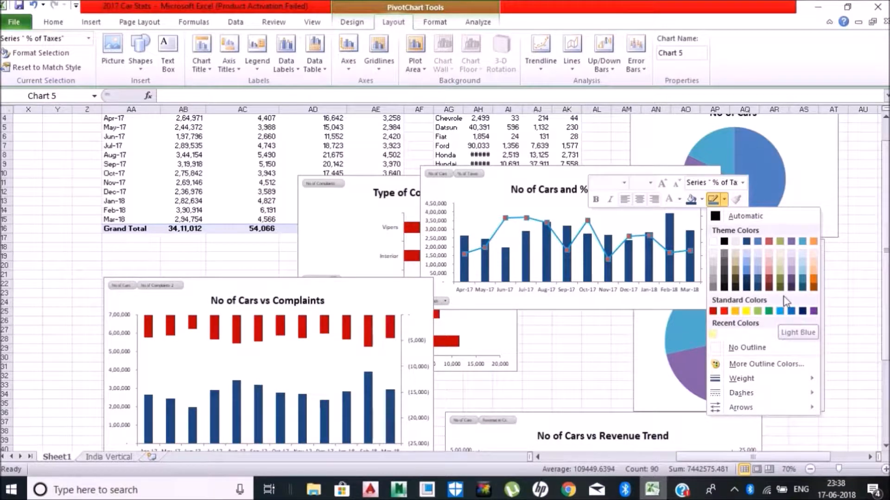
{"action": "left_click", "coordinate": [723, 241]}
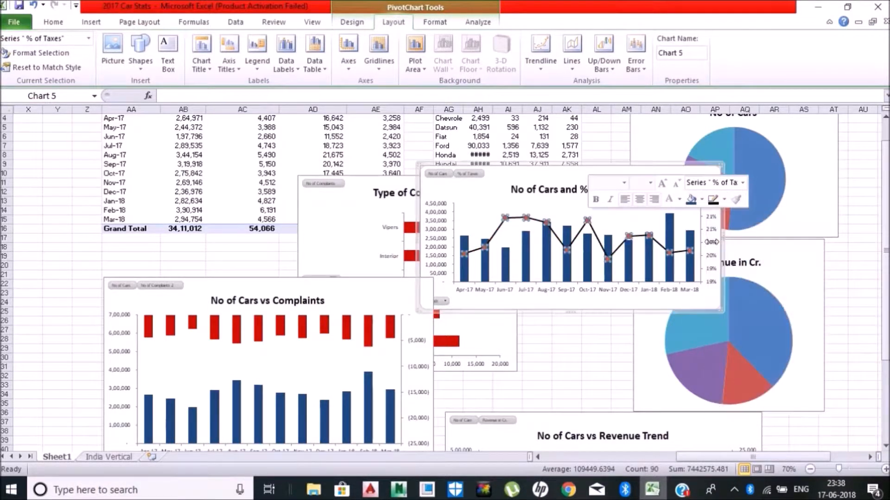
{"action": "left_click", "coordinate": [702, 199]}
{"action": "left_click", "coordinate": [702, 242]}
Move the No of Cars vs Revenue Trend chart clear of the other combo charts and fill its No of Cars columns dark blue
{"action": "left_click_drag", "start_coordinate": [616, 421], "coordinate": [559, 258]}
{"action": "left_click", "coordinate": [545, 323]}
{"action": "right_click", "coordinate": [545, 323]}
{"action": "left_click", "coordinate": [473, 261]}
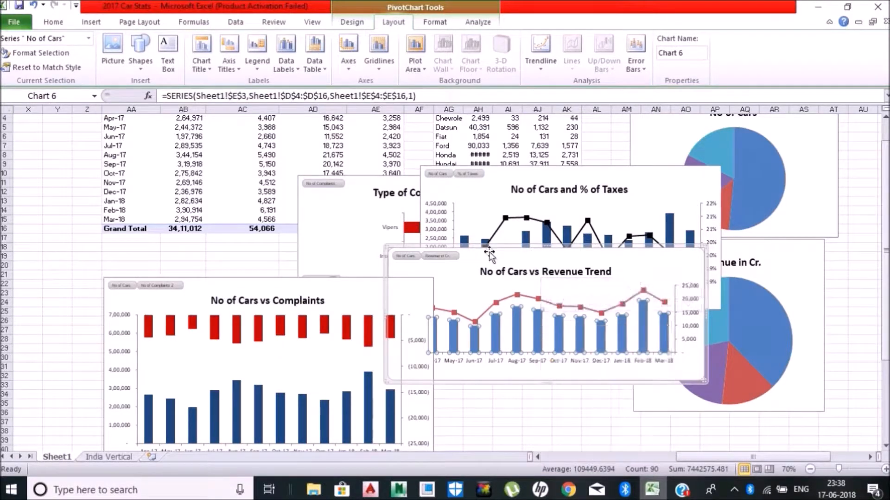
{"action": "left_click_drag", "start_coordinate": [476, 306], "coordinate": [577, 299]}
{"action": "right_click", "coordinate": [574, 334]}
{"action": "left_click", "coordinate": [687, 309]}
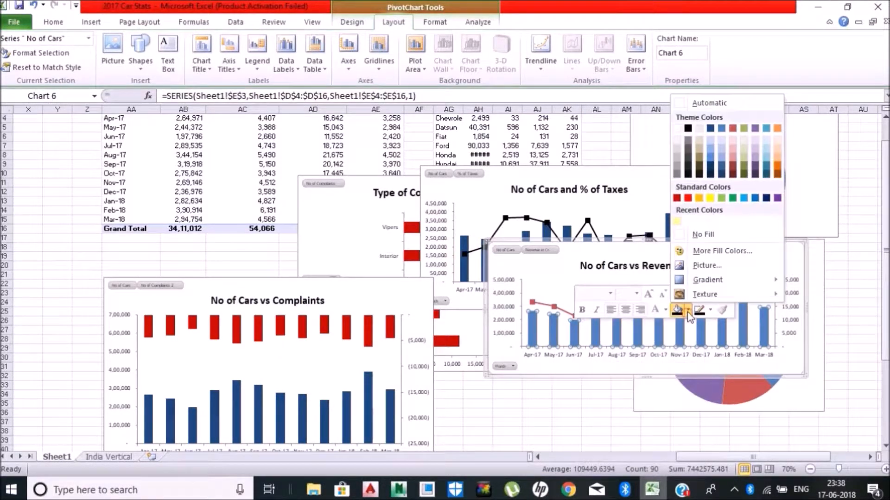
{"action": "left_click", "coordinate": [708, 132]}
Color the Revenue in Cr. line and its markers olive green in the No of Cars vs Revenue Trend chart
{"action": "left_click", "coordinate": [533, 302]}
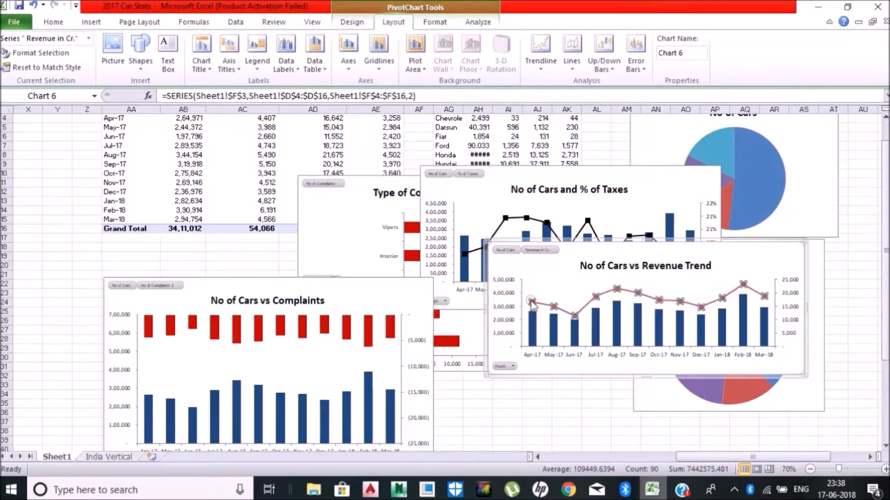
{"action": "right_click", "coordinate": [533, 302]}
{"action": "left_click", "coordinate": [644, 281]}
{"action": "key", "text": "Escape"}
{"action": "right_click", "coordinate": [533, 302]}
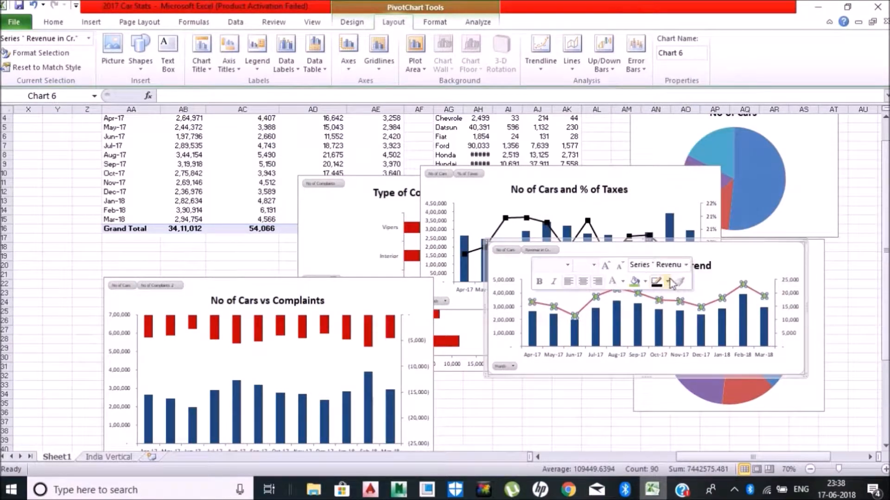
{"action": "left_click", "coordinate": [667, 281]}
{"action": "left_click", "coordinate": [701, 170]}
{"action": "left_click", "coordinate": [574, 366]}
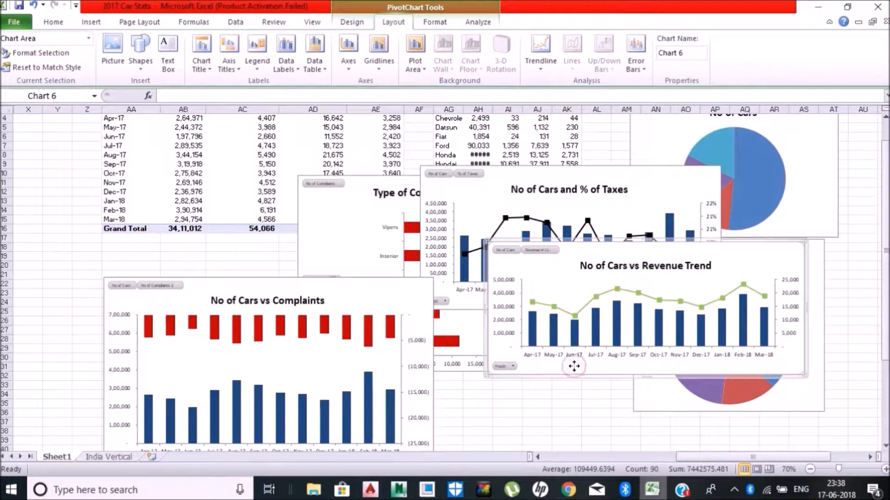
Move the No of Cars vs Revenue Trend and No of Cars and % of Taxes charts away from the pie charts
{"action": "left_click_drag", "start_coordinate": [586, 248], "coordinate": [592, 333]}
{"action": "left_click_drag", "start_coordinate": [263, 301], "coordinate": [263, 300]}
{"action": "left_click_drag", "start_coordinate": [546, 171], "coordinate": [229, 197]}
Align the Revenue in Cr. pie chart under the No of Cars pie chart at the same width and make the upper chart taller
{"action": "left_click_drag", "start_coordinate": [764, 238], "coordinate": [796, 250]}
{"action": "left_click_drag", "start_coordinate": [824, 322], "coordinate": [839, 320]}
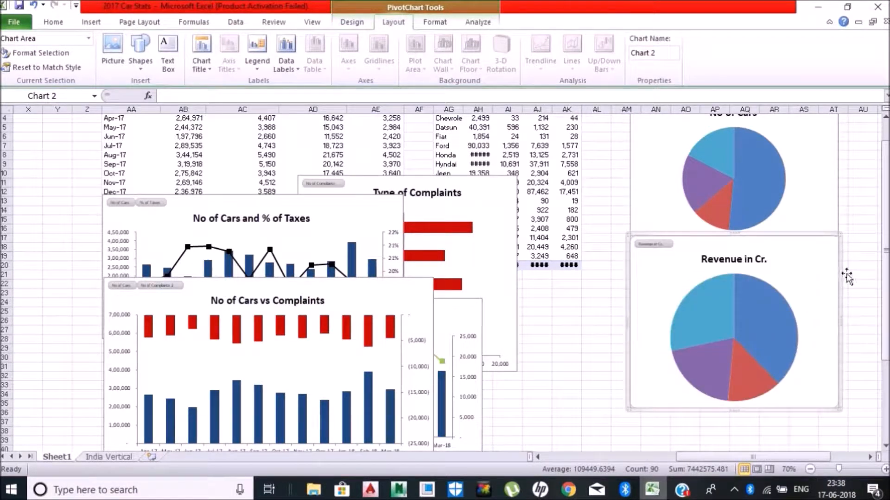
{"action": "left_click", "coordinate": [759, 194]}
{"action": "left_click_drag", "start_coordinate": [685, 230], "coordinate": [676, 250]}
{"action": "mouse_move", "coordinate": [820, 280]}
{"action": "left_mouse_down"}
{"action": "mouse_move", "coordinate": [828, 312]}
{"action": "mouse_move", "coordinate": [824, 289]}
{"action": "left_mouse_up"}
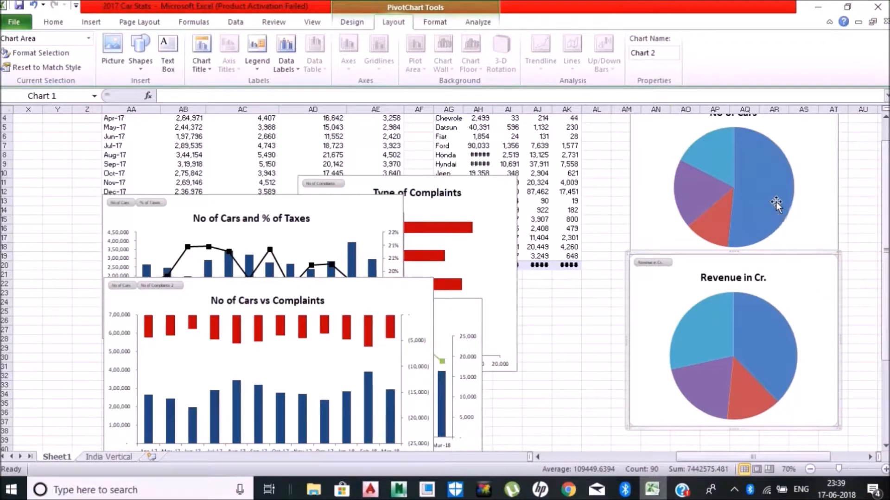
Add data labels to the No of Cars pie showing category name, value and percentage, separated by new lines
{"action": "right_click", "coordinate": [778, 204]}
{"action": "left_click", "coordinate": [707, 278]}
{"action": "right_click", "coordinate": [731, 194]}
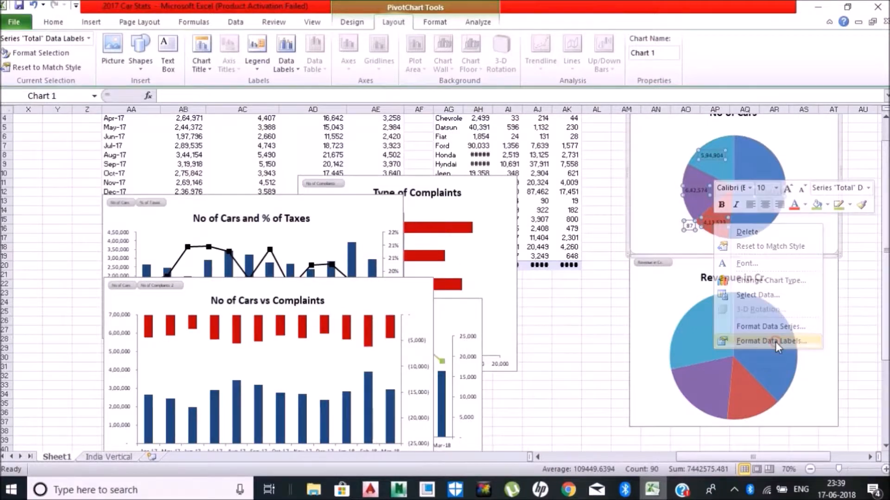
{"action": "left_click", "coordinate": [667, 340]}
{"action": "left_click", "coordinate": [465, 287]}
{"action": "left_click", "coordinate": [454, 330]}
{"action": "left_click", "coordinate": [386, 157]}
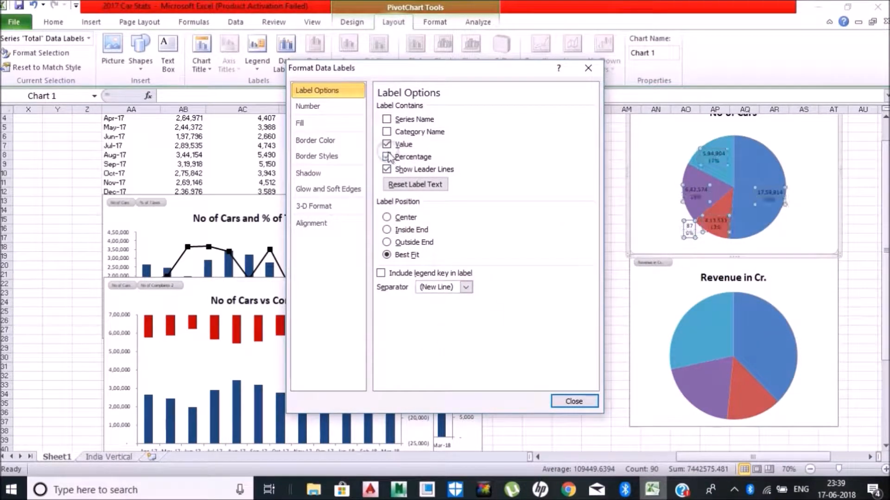
{"action": "left_click", "coordinate": [387, 132]}
{"action": "left_click", "coordinate": [574, 401]}
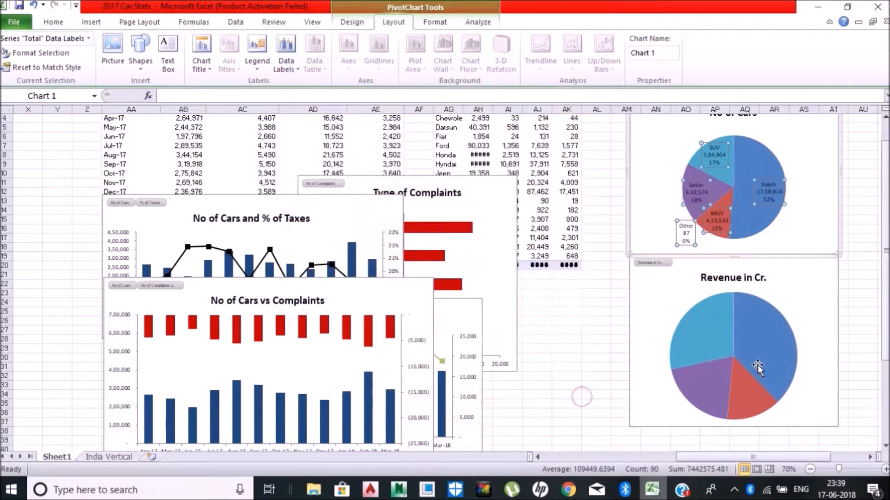
Add data labels to the Revenue in Cr. pie showing category name, value and percentage, separated by new lines
{"action": "right_click", "coordinate": [753, 410]}
{"action": "left_click", "coordinate": [790, 324]}
{"action": "right_click", "coordinate": [724, 387]}
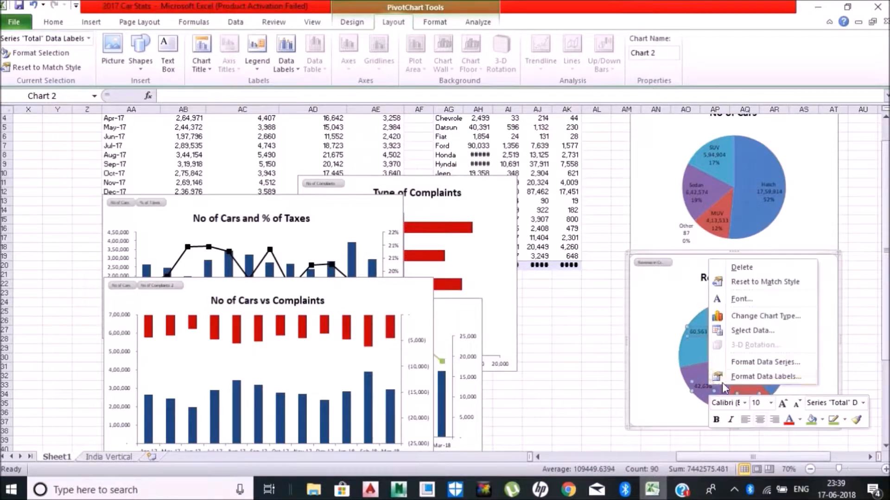
{"action": "left_click", "coordinate": [762, 377]}
{"action": "left_click", "coordinate": [466, 287]}
{"action": "left_click", "coordinate": [437, 334]}
{"action": "left_click", "coordinate": [387, 157]}
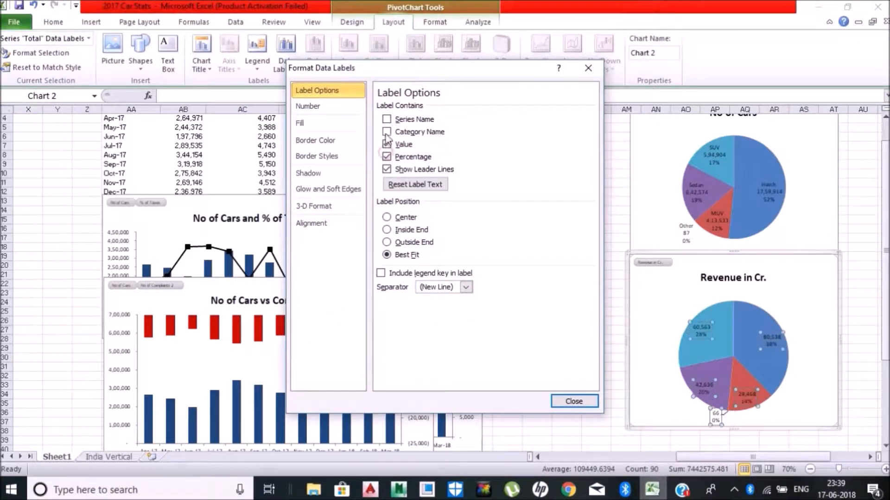
{"action": "left_click", "coordinate": [387, 131]}
{"action": "left_click", "coordinate": [573, 401]}
Move the Type of Complaints chart next to the pie charts and add data labels to its bars
{"action": "left_click_drag", "start_coordinate": [519, 221], "coordinate": [692, 208]}
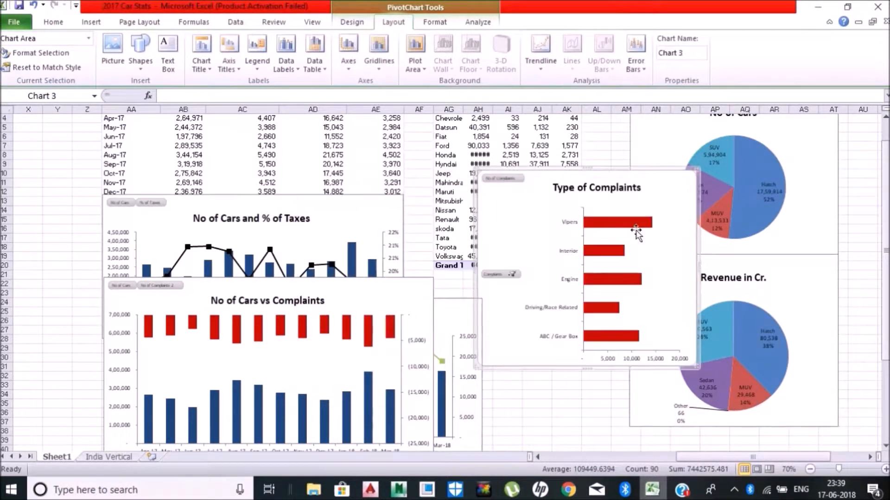
{"action": "right_click", "coordinate": [623, 225]}
{"action": "left_click", "coordinate": [704, 327]}
Try adding data labels to the No of Cars columns in the No of Cars vs Complaints chart
{"action": "left_click_drag", "start_coordinate": [286, 382], "coordinate": [398, 262]}
{"action": "right_click", "coordinate": [396, 304]}
{"action": "key", "text": "Escape"}
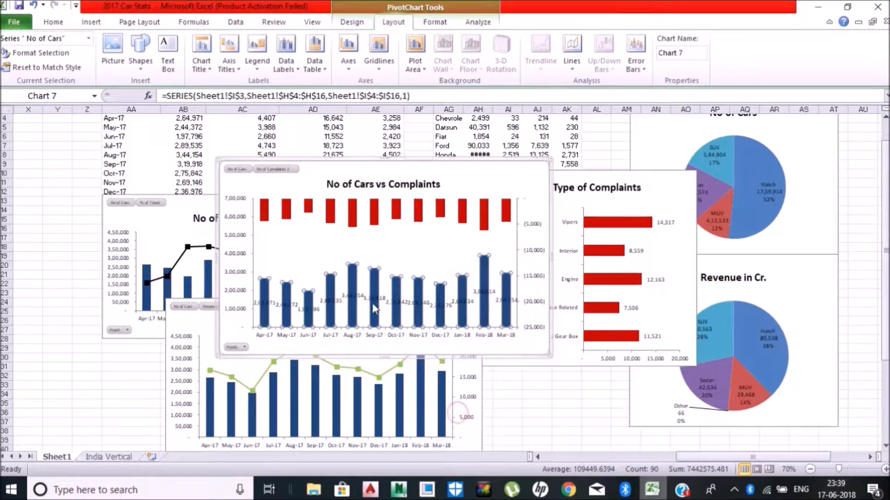
Give the No of Cars vs Complaints chart a data table layout without gridlines or axis title, and widen it to fit the table values
{"action": "left_click", "coordinate": [466, 188]}
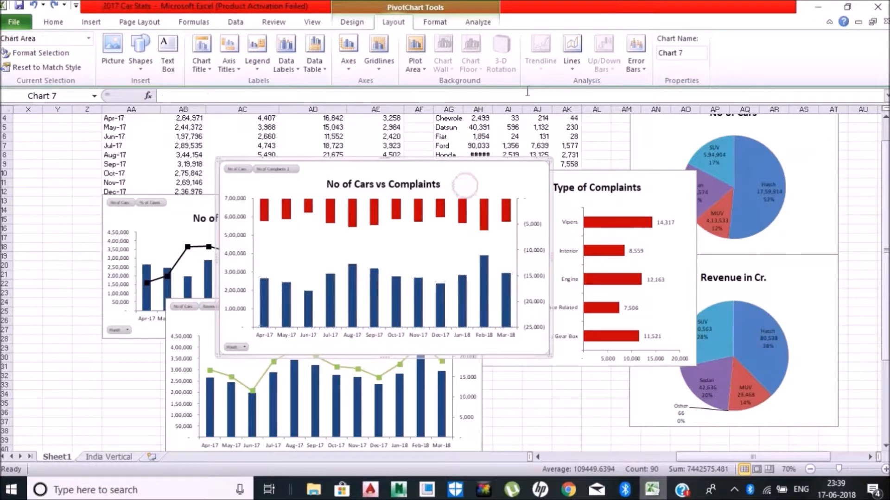
{"action": "left_click", "coordinate": [352, 22]}
{"action": "left_click", "coordinate": [275, 54]}
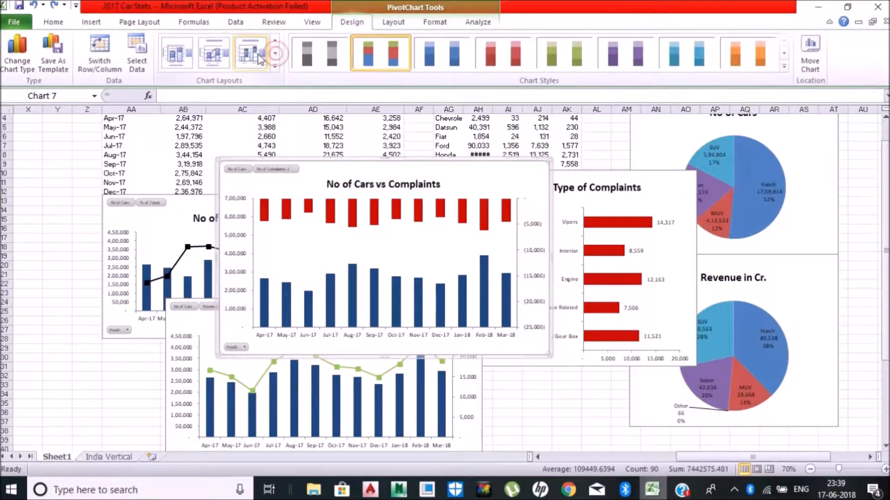
{"action": "left_click", "coordinate": [213, 52]}
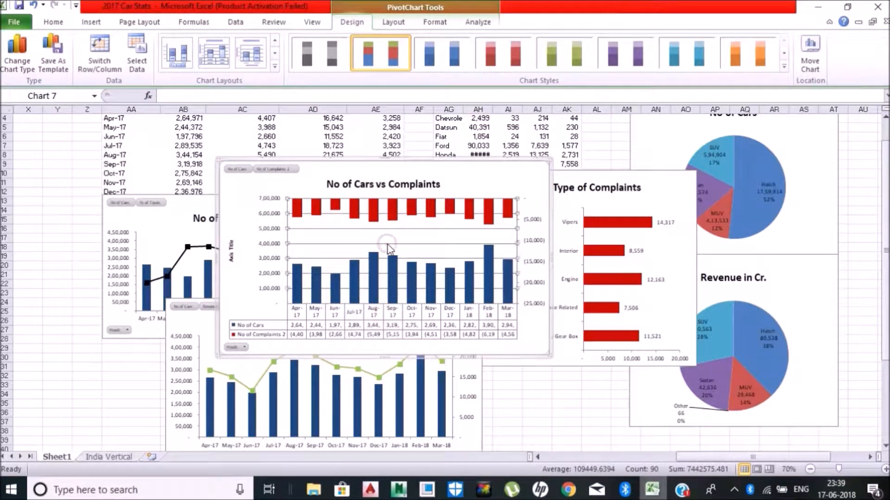
{"action": "key", "text": "Delete"}
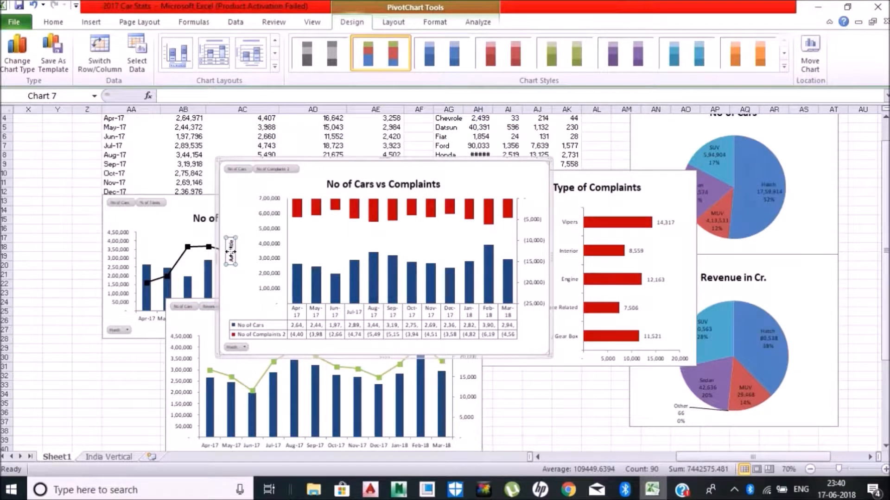
{"action": "key", "text": "Delete"}
{"action": "left_click_drag", "start_coordinate": [553, 260], "coordinate": [633, 254]}
{"action": "left_click_drag", "start_coordinate": [508, 153], "coordinate": [634, 164]}
Give the No of Cars vs Revenue Trend chart a data table layout without gridlines or axis title, and widen it to fit the table values
{"action": "left_click", "coordinate": [245, 314]}
{"action": "left_click_drag", "start_coordinate": [244, 314], "coordinate": [230, 211]}
{"action": "left_click", "coordinate": [220, 59]}
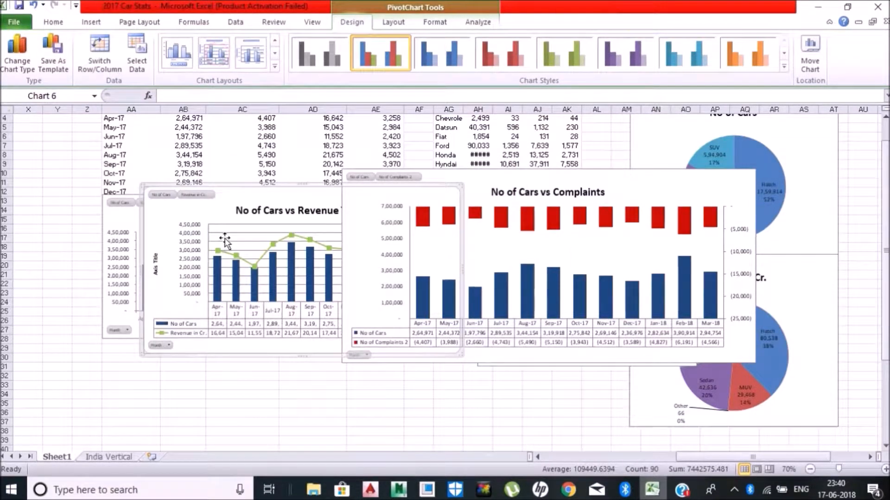
{"action": "key", "text": "Delete"}
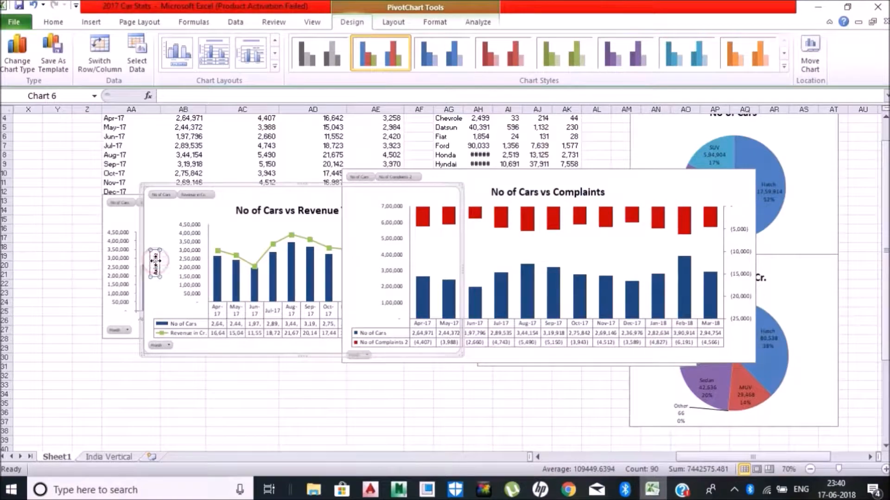
{"action": "left_click_drag", "start_coordinate": [143, 274], "coordinate": [53, 273]}
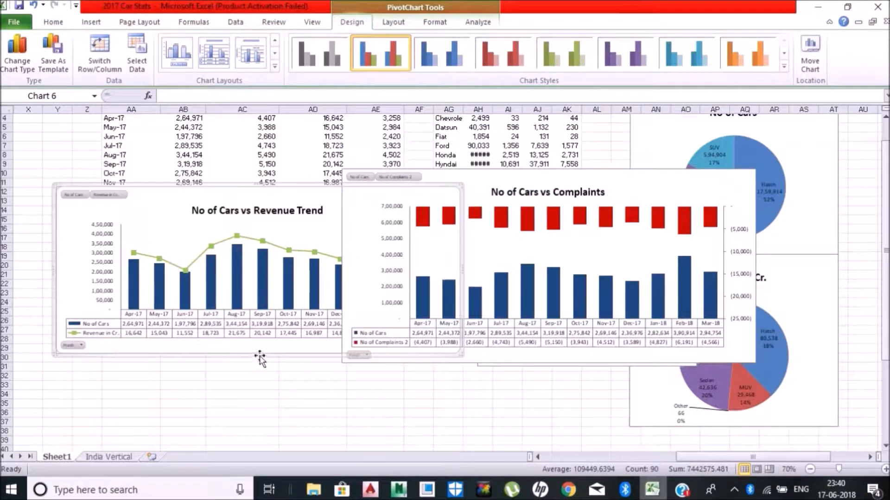
Place the Revenue Trend and Complaints charts side by side, with the % of Taxes chart beneath them showing a data table without gridlines
{"action": "left_click_drag", "start_coordinate": [292, 352], "coordinate": [353, 395]}
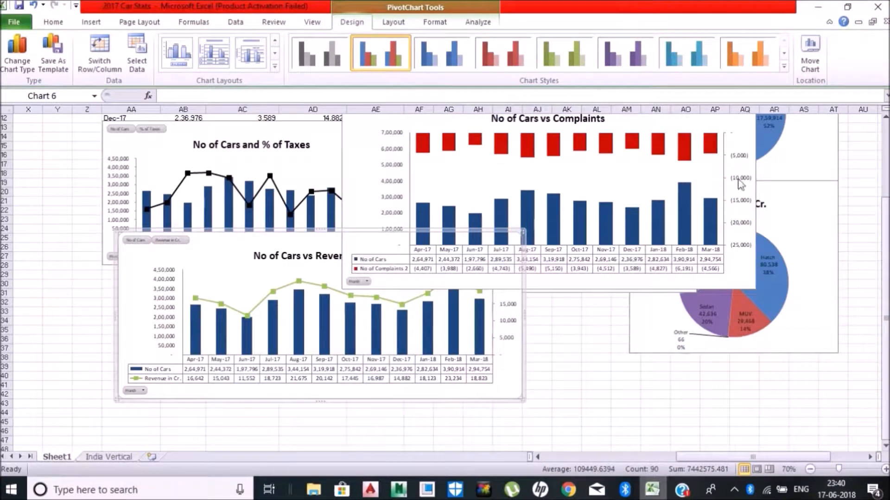
{"action": "left_click_drag", "start_coordinate": [471, 179], "coordinate": [646, 291]}
{"action": "left_click", "coordinate": [347, 148]}
{"action": "left_click_drag", "start_coordinate": [332, 122], "coordinate": [345, 309]}
{"action": "left_click_drag", "start_coordinate": [308, 345], "coordinate": [380, 282]}
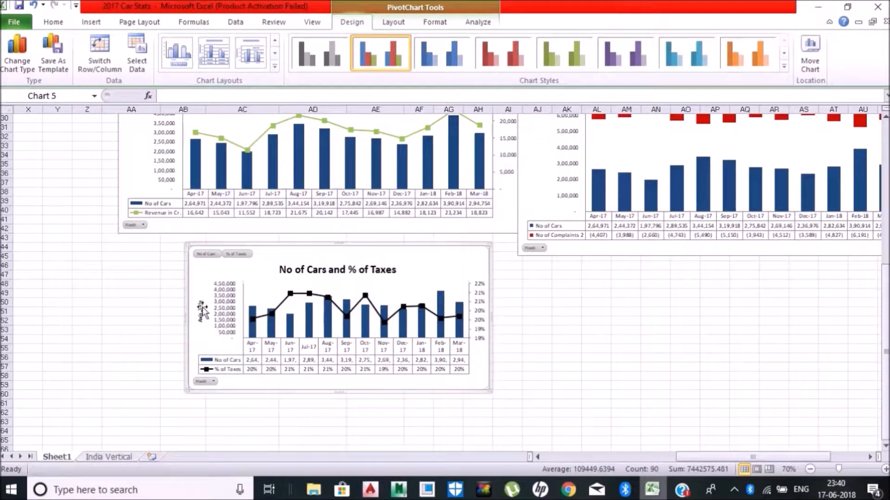
Fill the chart areas of the No of Cars vs Revenue Trend, No of Cars vs Complaints and Type of Complaints charts light grey
{"action": "left_click_drag", "start_coordinate": [885, 352], "coordinate": [885, 251]}
{"action": "left_click", "coordinate": [428, 285]}
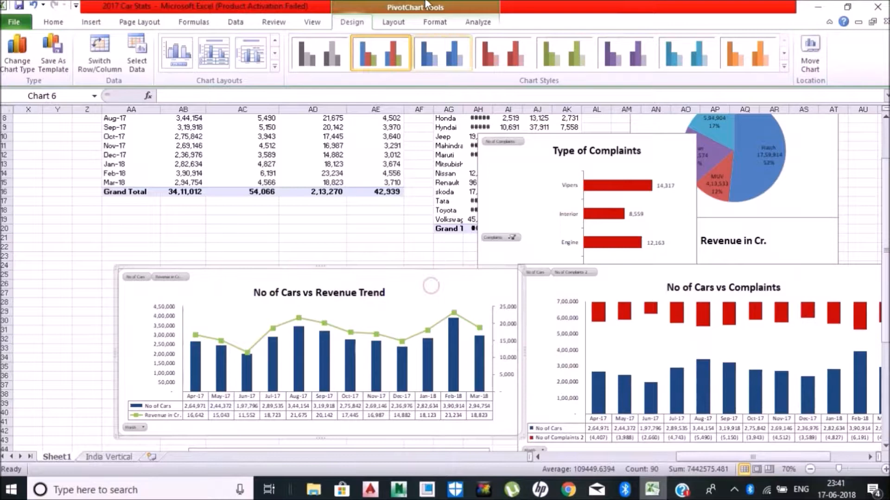
{"action": "right_click", "coordinate": [401, 287]}
{"action": "mouse_move", "coordinate": [487, 217]}
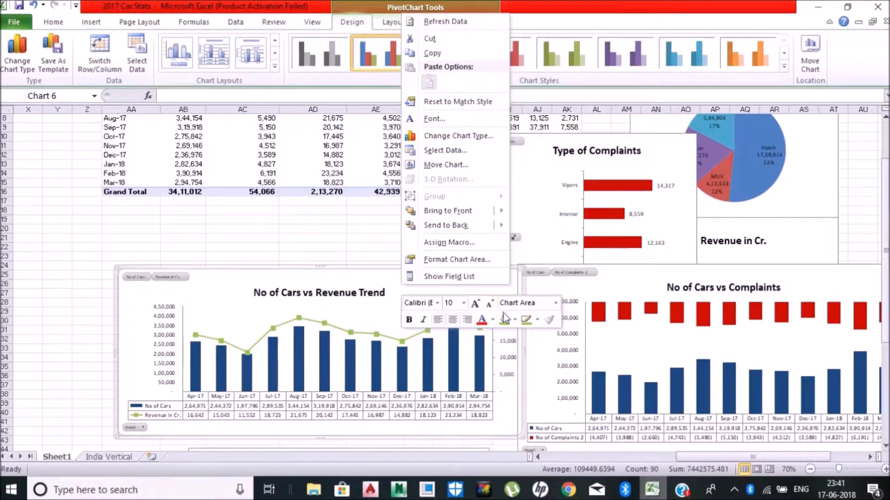
{"action": "left_click", "coordinate": [514, 320]}
{"action": "left_click", "coordinate": [367, 322]}
{"action": "right_click", "coordinate": [368, 320]}
{"action": "right_click", "coordinate": [629, 269]}
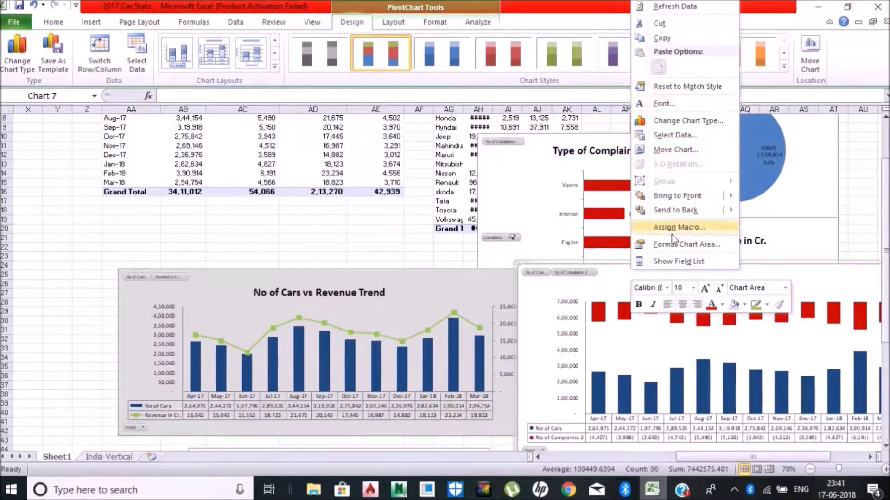
{"action": "left_click", "coordinate": [656, 338]}
{"action": "right_click", "coordinate": [633, 341]}
{"action": "key", "text": "Escape"}
{"action": "right_click", "coordinate": [666, 160]}
{"action": "key", "text": "Escape"}
{"action": "right_click", "coordinate": [607, 195]}
{"action": "key", "text": "Escape"}
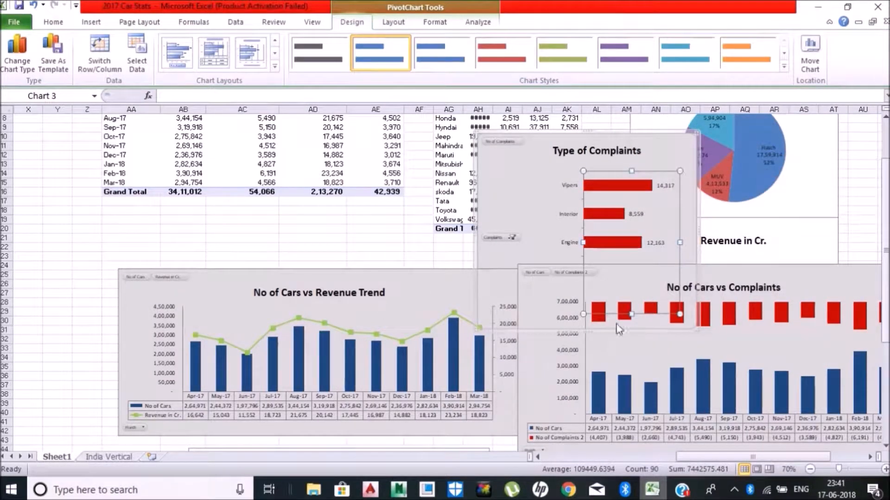
Apply the same light grey fill to the No of Cars pie, Revenue in Cr. pie and No of Cars and % of Taxes charts
{"action": "left_click_drag", "start_coordinate": [735, 458], "coordinate": [769, 458]}
{"action": "scroll", "coordinate": [499, 178], "scroll_direction": "up", "scroll_amount": 3}
{"action": "right_click", "coordinate": [499, 178]}
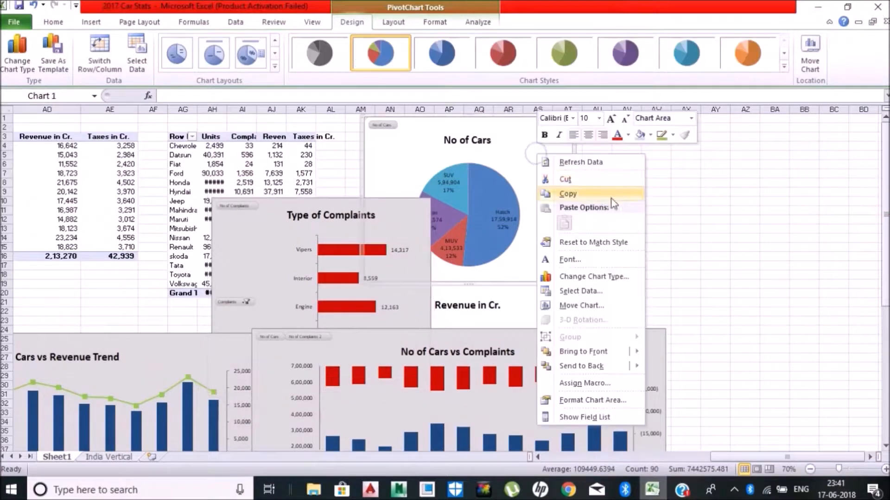
{"action": "key", "text": "Escape"}
{"action": "right_click", "coordinate": [540, 301]}
{"action": "key", "text": "Escape"}
{"action": "left_click_drag", "start_coordinate": [884, 222], "coordinate": [179, 268]}
{"action": "right_click", "coordinate": [169, 282]}
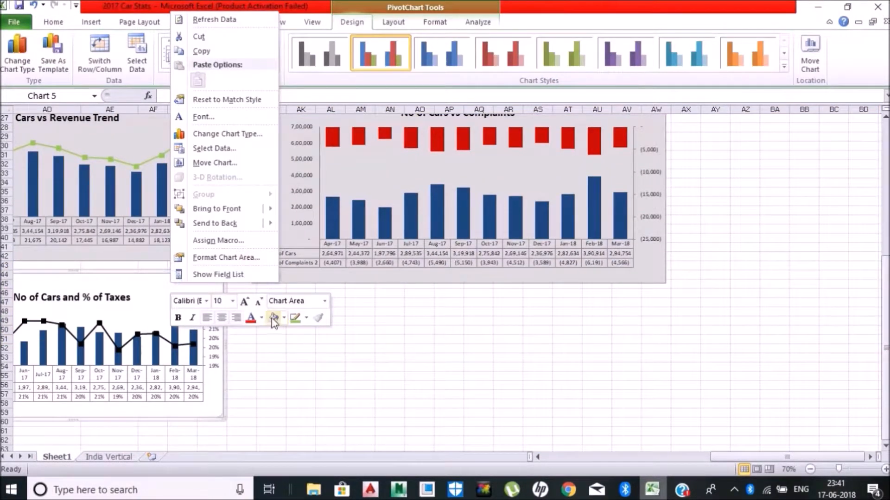
{"action": "key", "text": "Escape"}
{"action": "right_click", "coordinate": [147, 318]}
{"action": "key", "text": "Escape"}
Apply a plain black-outlined PivotTable style without header shading to the monthly pivot table
{"action": "left_click_drag", "start_coordinate": [786, 457], "coordinate": [712, 417]}
{"action": "left_click_drag", "start_coordinate": [886, 339], "coordinate": [886, 122]}
{"action": "left_click_drag", "start_coordinate": [133, 145], "coordinate": [376, 250]}
{"action": "left_click", "coordinate": [350, 210]}
{"action": "left_click", "coordinate": [354, 22]}
{"action": "left_click", "coordinate": [399, 24]}
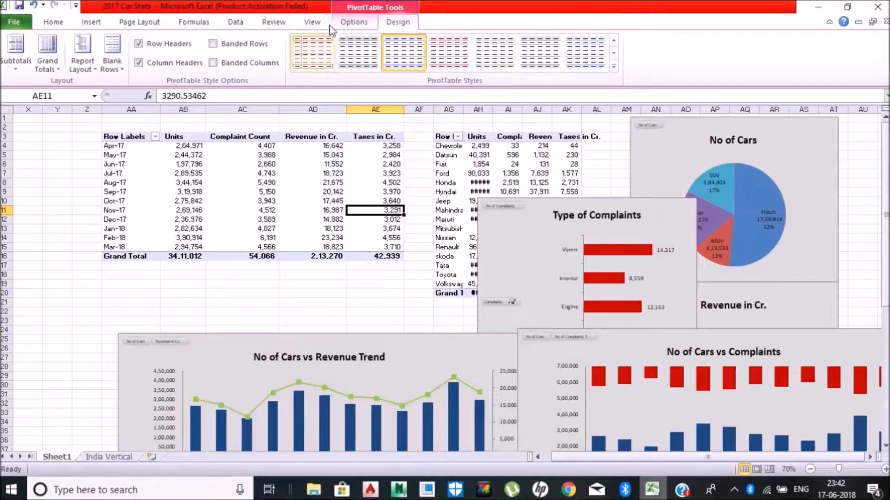
{"action": "left_click", "coordinate": [312, 52]}
Shade the monthly pivot table's Units column light blue and its Complaint Count column light red
{"action": "left_click", "coordinate": [167, 133]}
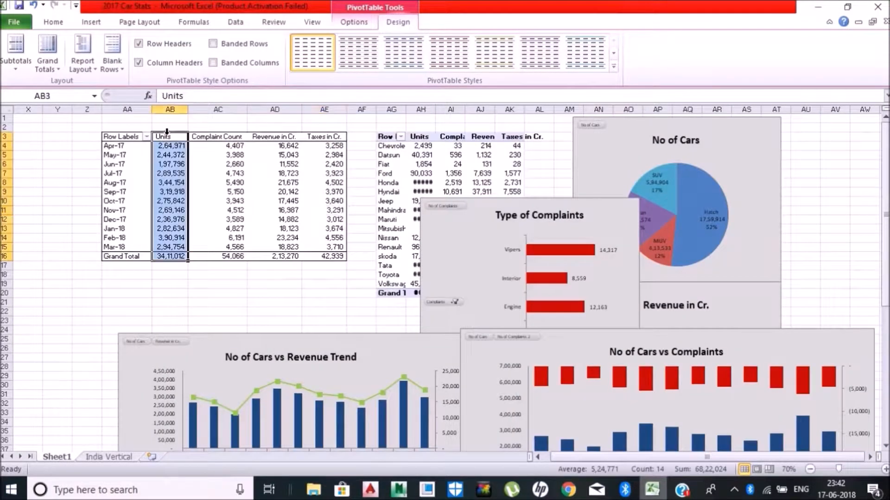
{"action": "left_click", "coordinate": [53, 21]}
{"action": "left_click", "coordinate": [203, 63]}
{"action": "left_click", "coordinate": [220, 132]}
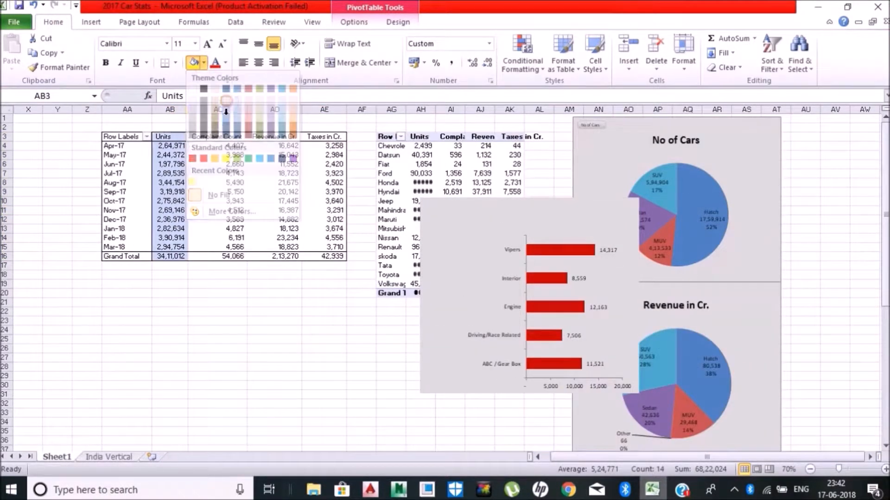
{"action": "left_click", "coordinate": [219, 133]}
{"action": "left_click", "coordinate": [204, 63]}
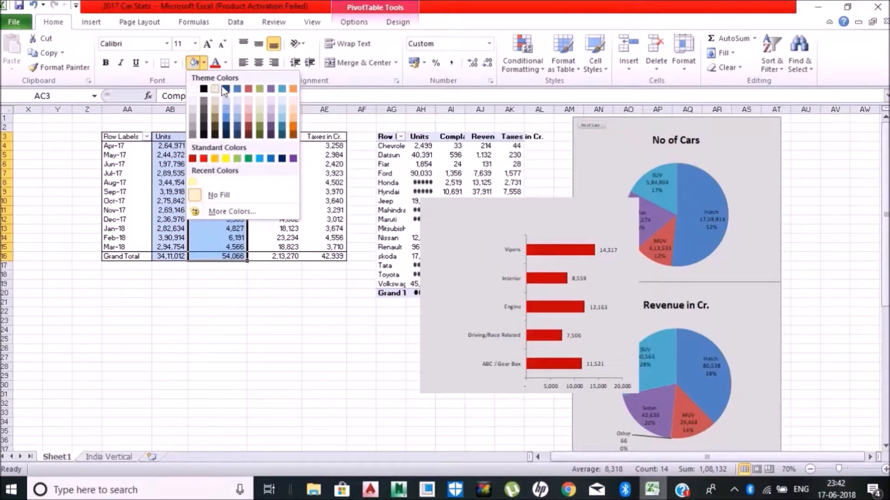
{"action": "left_click", "coordinate": [250, 111]}
Shade the monthly pivot table's Revenue in Cr. column light green and its Taxes in Cr. column grey
{"action": "left_click", "coordinate": [288, 139]}
{"action": "left_click", "coordinate": [204, 63]}
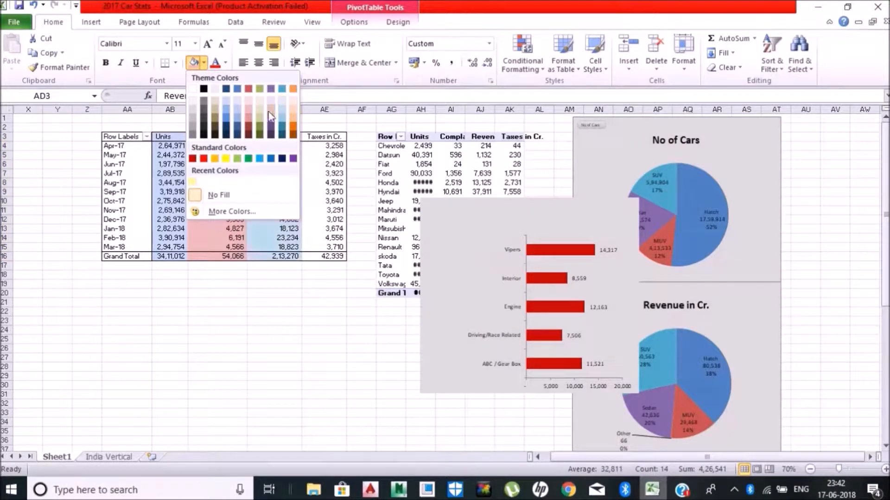
{"action": "left_click", "coordinate": [257, 115]}
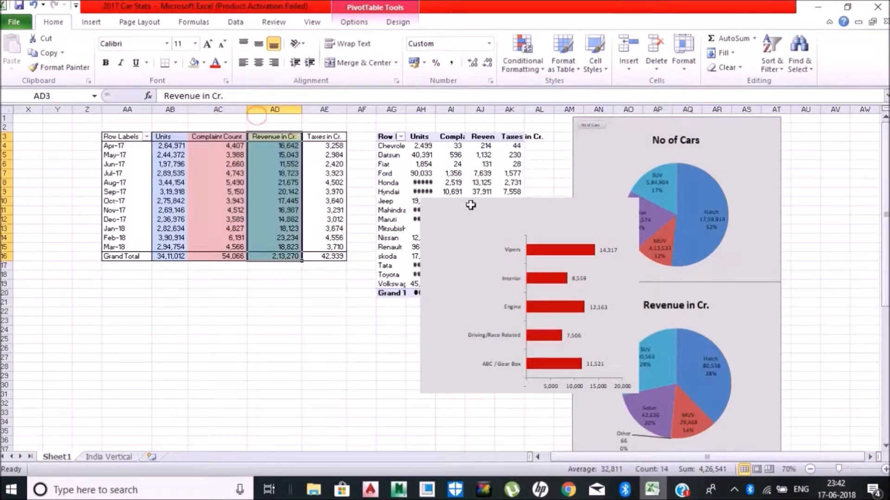
{"action": "left_click_drag", "start_coordinate": [881, 204], "coordinate": [881, 204]}
{"action": "left_click", "coordinate": [318, 136]}
{"action": "left_click_drag", "start_coordinate": [318, 135], "coordinate": [325, 256]}
{"action": "left_click", "coordinate": [203, 62]}
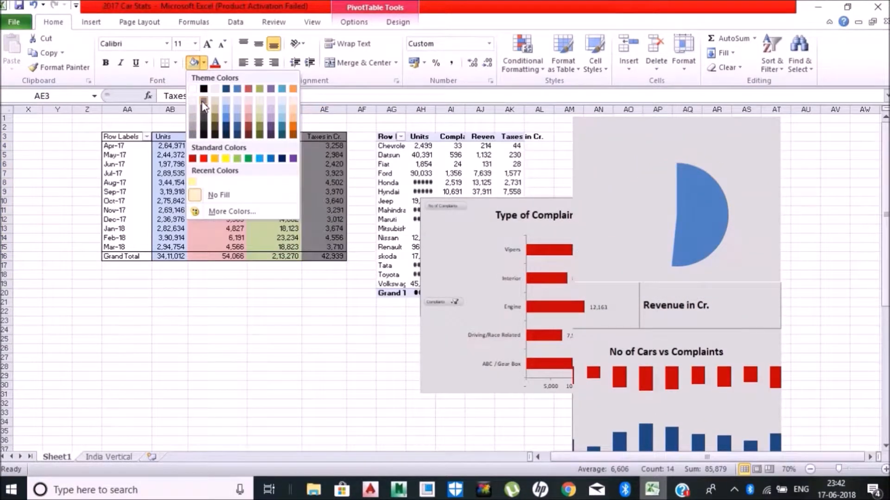
{"action": "left_click", "coordinate": [200, 107]}
Shade the brand pivot table's Taxes column grey, Revenue column light green and Complaint Count column light red
{"action": "left_click", "coordinate": [506, 131]}
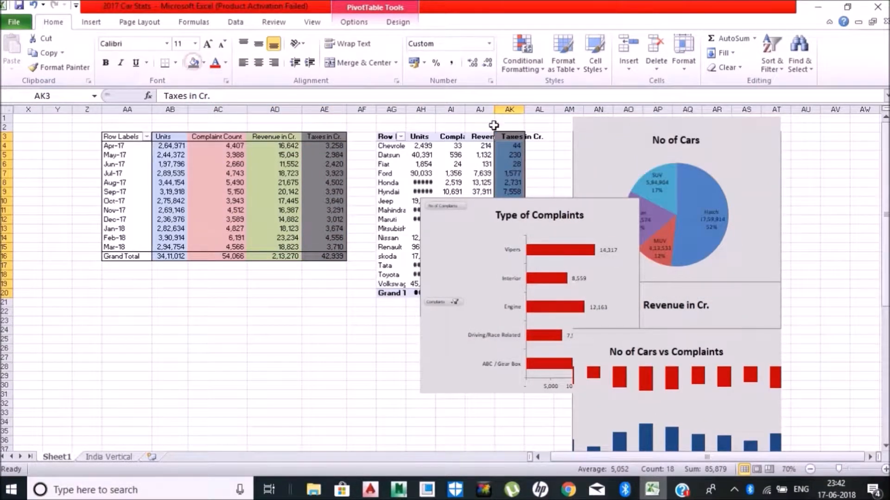
{"action": "left_click", "coordinate": [478, 132]}
{"action": "left_click", "coordinate": [204, 62]}
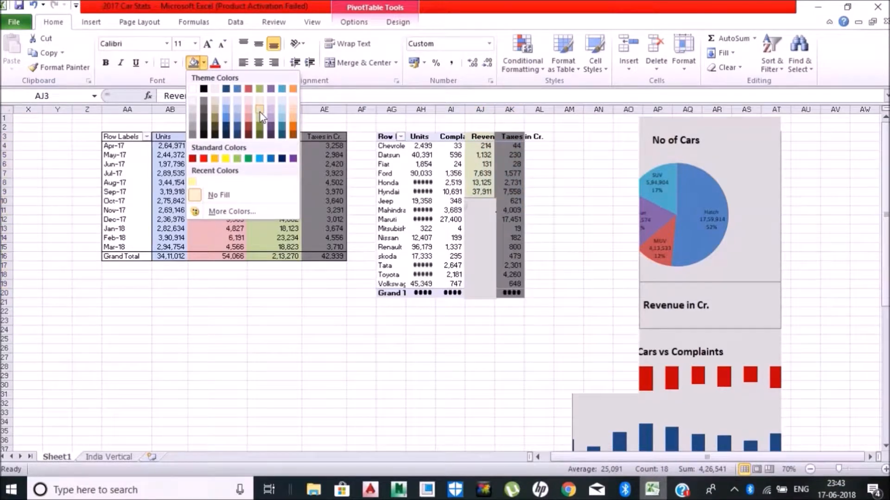
{"action": "left_click", "coordinate": [260, 117]}
{"action": "left_click", "coordinate": [449, 135]}
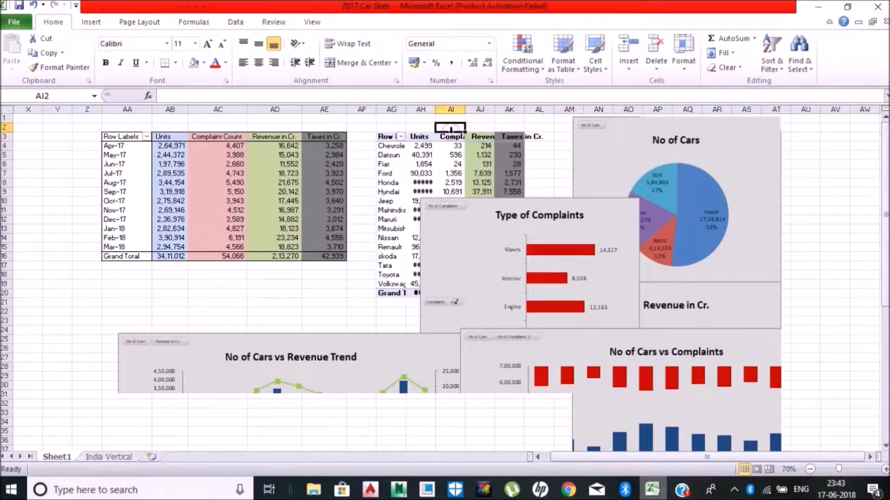
{"action": "left_click", "coordinate": [204, 63]}
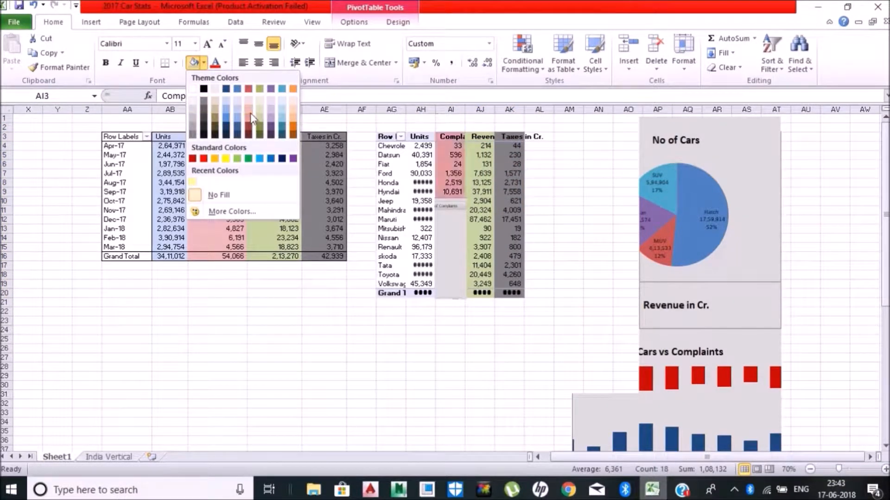
{"action": "left_click", "coordinate": [249, 123]}
Shade the Units columns of the brand and monthly pivot tables with the same stronger blue
{"action": "left_click", "coordinate": [217, 137]}
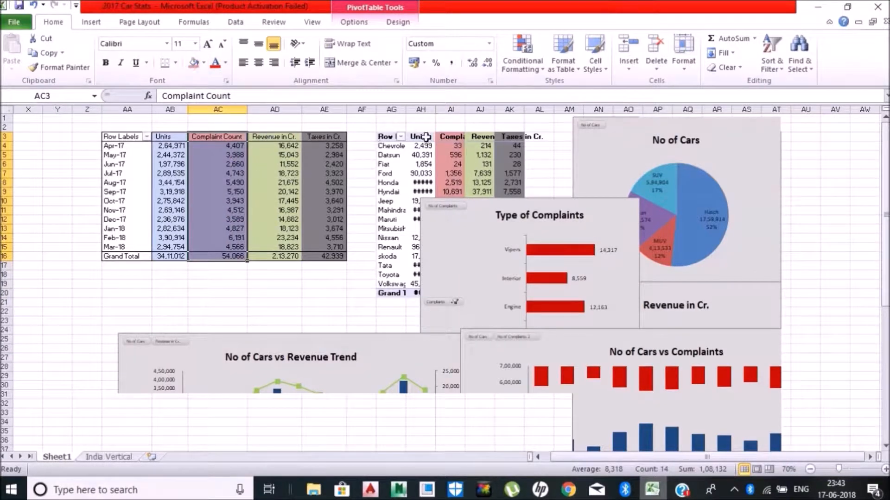
{"action": "left_click", "coordinate": [422, 136]}
{"action": "left_click", "coordinate": [204, 62]}
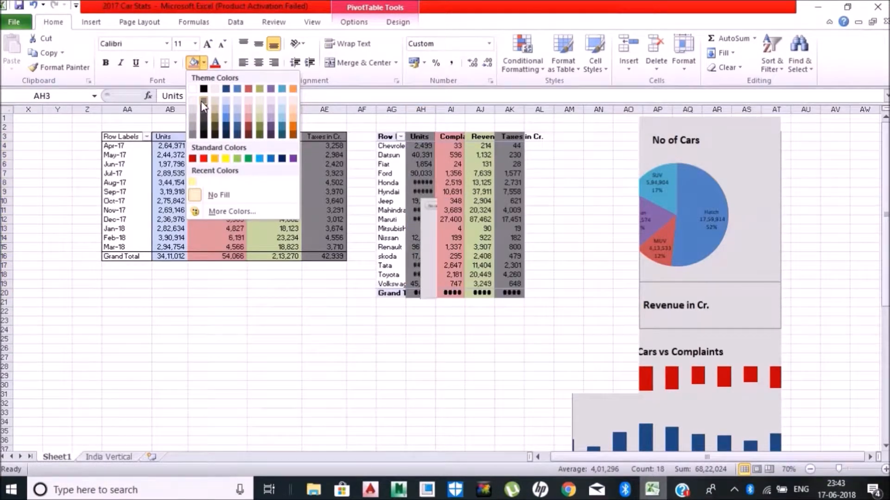
{"action": "left_click", "coordinate": [226, 110]}
{"action": "left_click", "coordinate": [171, 135]}
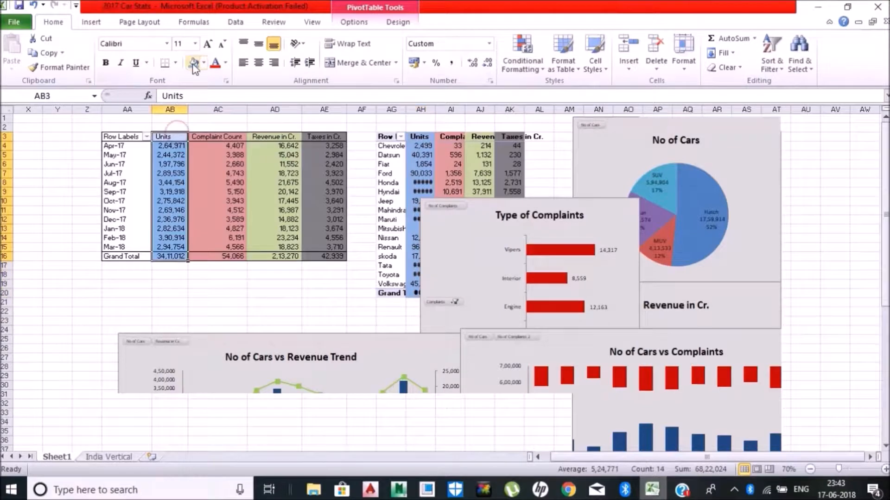
{"action": "left_click", "coordinate": [194, 62]}
Apply the same plain black-outlined PivotTable style to the brand pivot table
{"action": "left_click", "coordinate": [431, 173]}
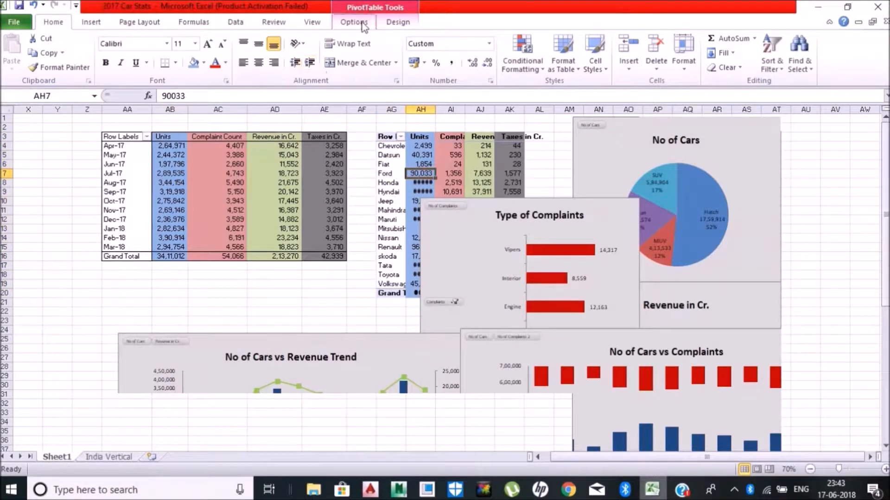
{"action": "left_click", "coordinate": [397, 22]}
{"action": "left_click", "coordinate": [313, 53]}
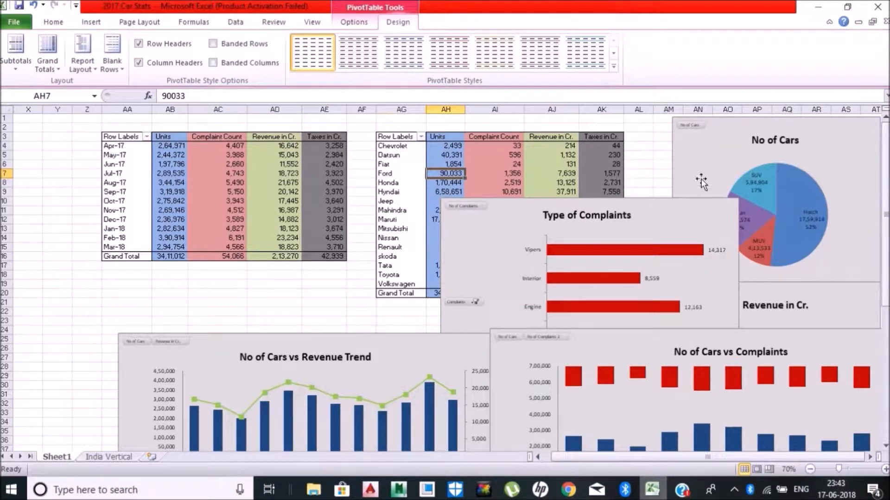
Move the Type of Complaints chart off the brand pivot table and relocate that table to cell AA18, below the monthly pivot table
{"action": "left_click_drag", "start_coordinate": [653, 200], "coordinate": [790, 200]}
{"action": "left_click", "coordinate": [398, 135]}
{"action": "key", "text": "ctrl+a"}
{"action": "key", "text": "ctrl+c"}
{"action": "key", "text": "Down"}
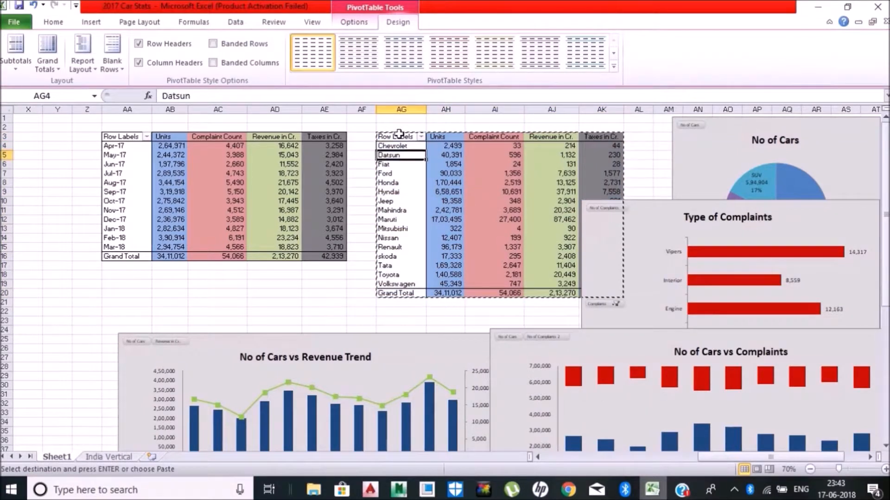
{"action": "key", "text": "Down"}
{"action": "key", "text": "Down"}
{"action": "key", "text": "Down"}
{"action": "key", "text": "Down"}
{"action": "key", "text": "Down"}
{"action": "key", "text": "Down"}
{"action": "key", "text": "Down"}
{"action": "key", "text": "Down"}
{"action": "key", "text": "Down"}
{"action": "key", "text": "Down"}
{"action": "key", "text": "Down"}
{"action": "key", "text": "Down"}
{"action": "key", "text": "Down"}
{"action": "key", "text": "Down"}
{"action": "key", "text": "Left"}
{"action": "key", "text": "Left"}
{"action": "key", "text": "Left"}
{"action": "key", "text": "Left"}
{"action": "key", "text": "Left"}
{"action": "key", "text": "Left"}
{"action": "key", "text": "Left"}
{"action": "key", "text": "Right"}
{"action": "key", "text": "Return"}
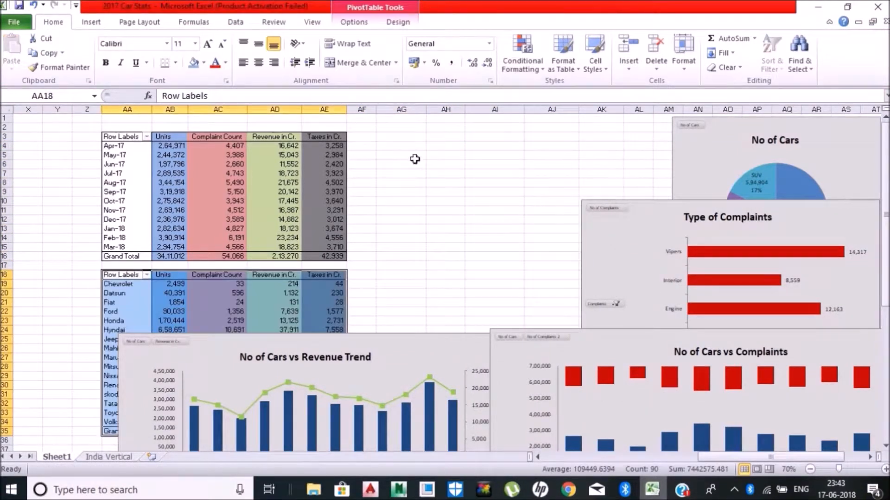
Narrow the Type of Complaints chart and park it with the No of Cars pie in the empty columns beyond the other charts
{"action": "left_click_drag", "start_coordinate": [697, 209], "coordinate": [475, 133]}
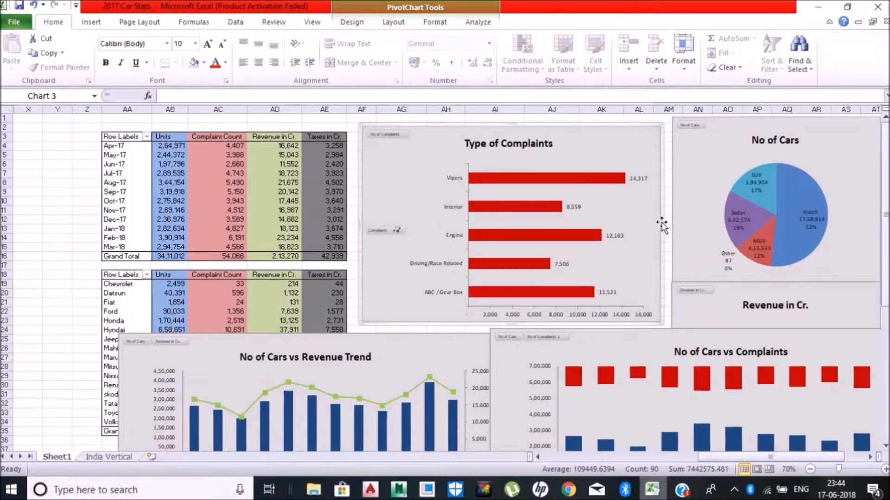
{"action": "left_click_drag", "start_coordinate": [662, 225], "coordinate": [550, 227]}
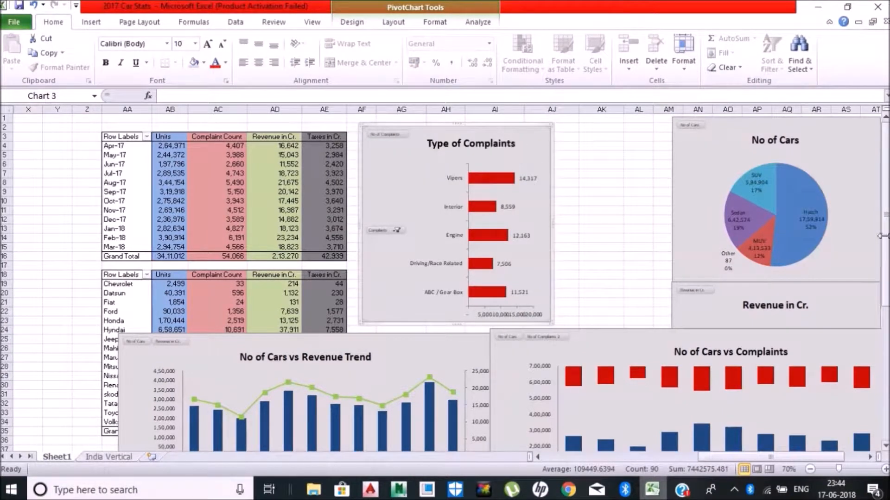
{"action": "left_click", "coordinate": [810, 470]}
{"action": "left_click", "coordinate": [810, 469]}
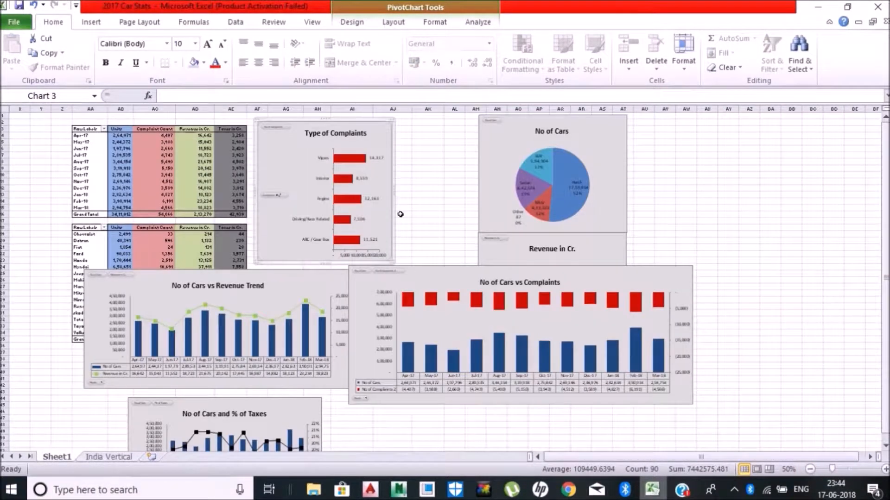
{"action": "left_click_drag", "start_coordinate": [360, 132], "coordinate": [707, 173]}
{"action": "left_click_drag", "start_coordinate": [512, 123], "coordinate": [712, 180]}
Place the No of Cars vs Complaints chart beside the monthly pivot table and size it 27 cm wide by 11 cm high
{"action": "left_click_drag", "start_coordinate": [407, 272], "coordinate": [305, 129]}
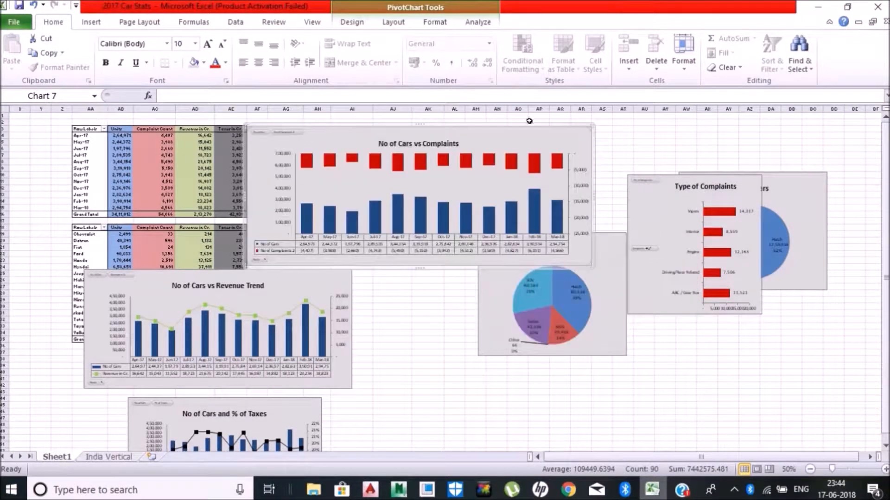
{"action": "left_click", "coordinate": [474, 22]}
{"action": "left_click", "coordinate": [436, 22]}
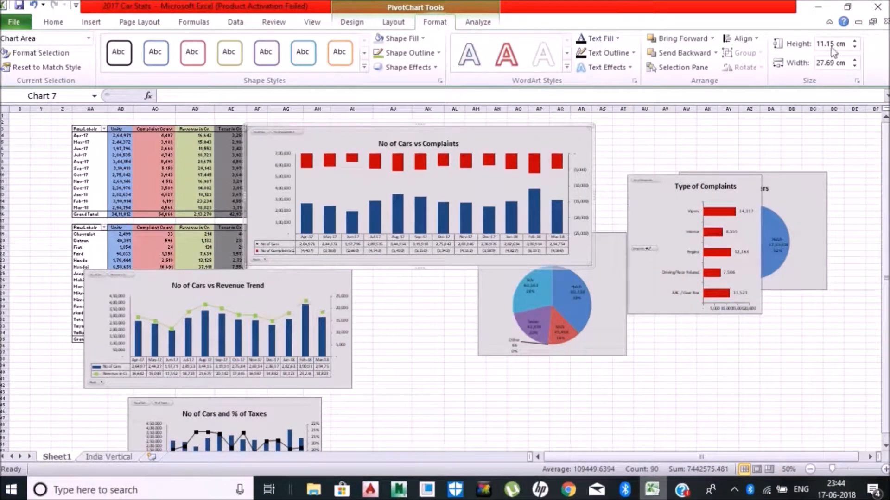
{"action": "triple_click", "coordinate": [836, 62]}
{"action": "type", "text": "27"}
{"action": "key", "text": "Return"}
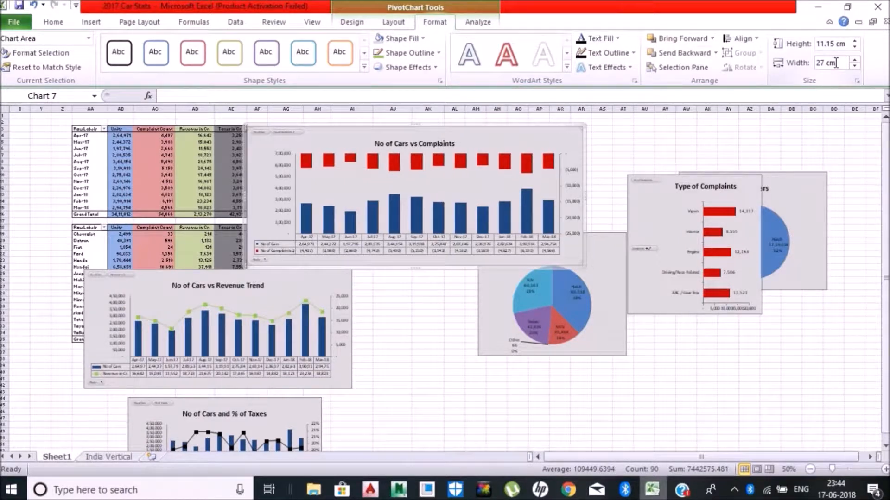
{"action": "triple_click", "coordinate": [837, 43]}
{"action": "type", "text": "11"}
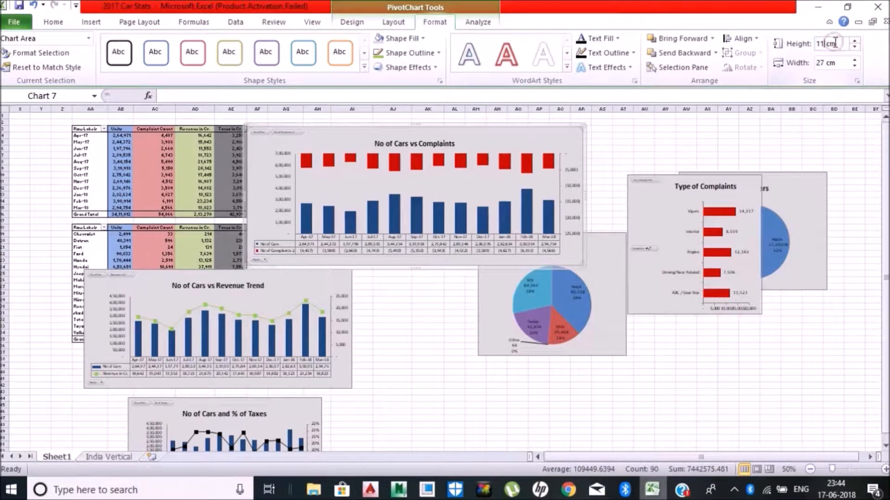
{"action": "key", "text": "Return"}
Size the Revenue Trend chart 11 cm high by 27 cm wide and place it directly below the No of Cars vs Complaints chart
{"action": "left_click", "coordinate": [285, 290]}
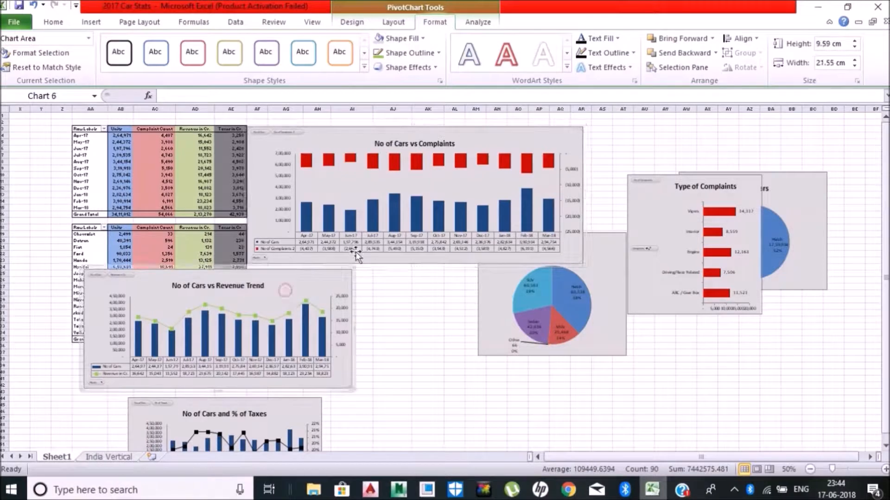
{"action": "triple_click", "coordinate": [841, 44]}
{"action": "type", "text": "11"}
{"action": "key", "text": "Return"}
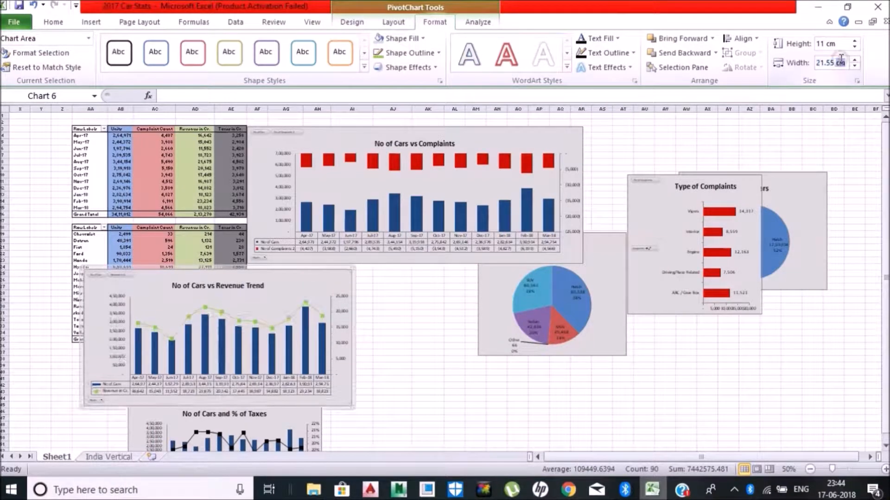
{"action": "left_click", "coordinate": [841, 60]}
{"action": "type", "text": "27"}
{"action": "key", "text": "Return"}
{"action": "left_click_drag", "start_coordinate": [322, 279], "coordinate": [484, 272]}
Move the No of Cars and % of Taxes chart up over the pivot tables and size it 11 cm high by 27 cm wide
{"action": "left_click_drag", "start_coordinate": [217, 408], "coordinate": [223, 183]}
{"action": "left_click", "coordinate": [829, 44]}
{"action": "type", "text": "11"}
{"action": "key", "text": "Return"}
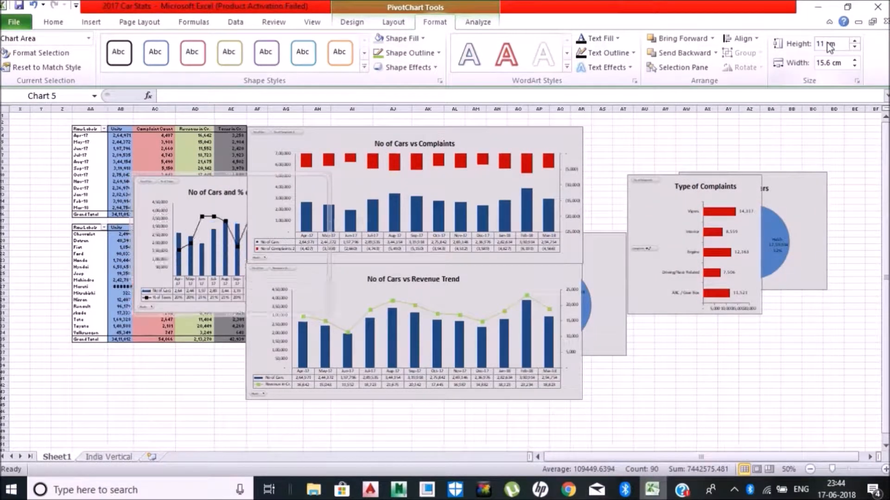
{"action": "left_click", "coordinate": [821, 64]}
{"action": "type", "text": "2"}
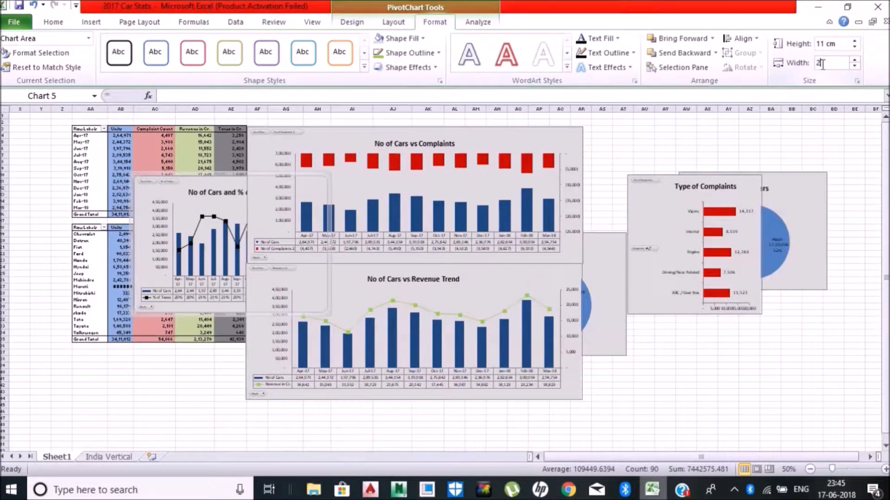
{"action": "type", "text": "7"}
{"action": "key", "text": "Return"}
Try reducing the No of Cars vs Complaints chart to a height of 8 cm
{"action": "left_click", "coordinate": [495, 136]}
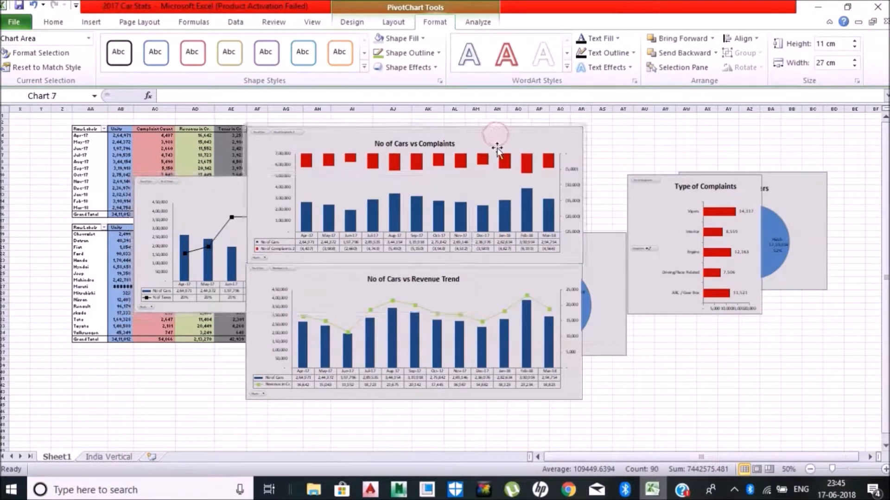
{"action": "left_click", "coordinate": [825, 46]}
{"action": "type", "text": "8"}
{"action": "key", "text": "Return"}
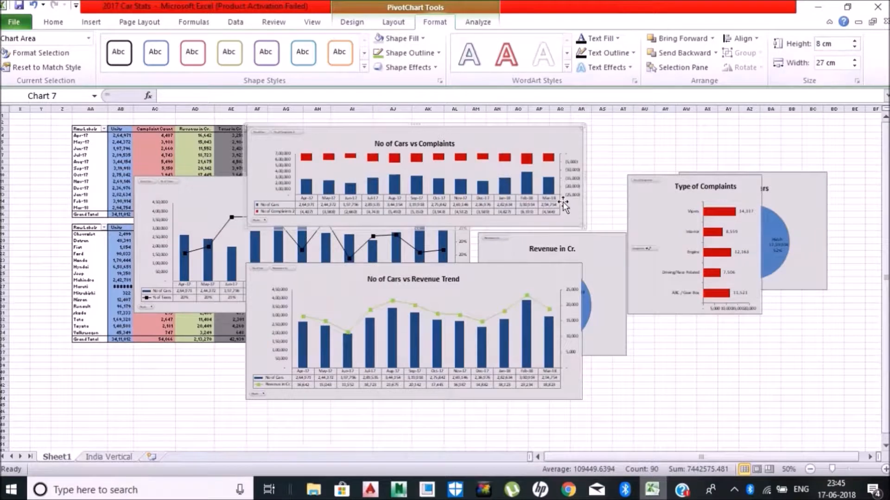
{"action": "key", "text": "ctrl+z"}
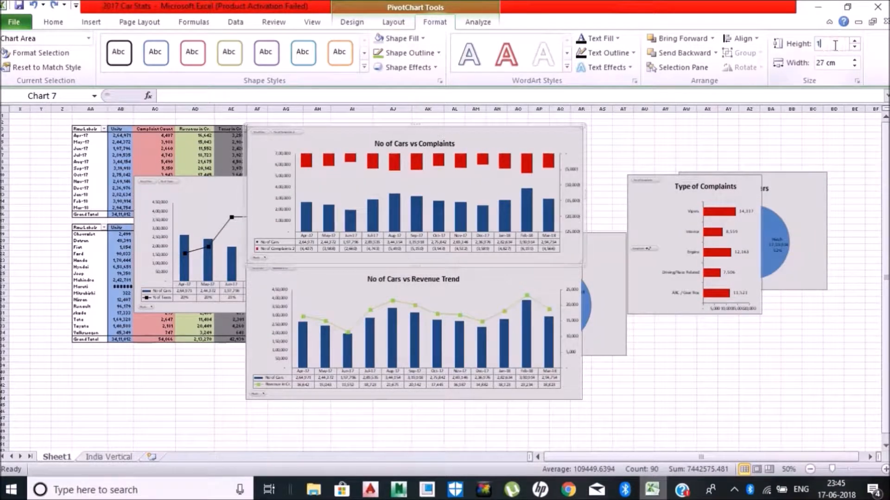
Set the height of the No of Cars vs Complaints, Revenue Trend and % of Taxes charts to 10 cm
{"action": "type", "text": "10"}
{"action": "key", "text": "Return"}
{"action": "left_click", "coordinate": [510, 263]}
{"action": "left_click", "coordinate": [830, 43]}
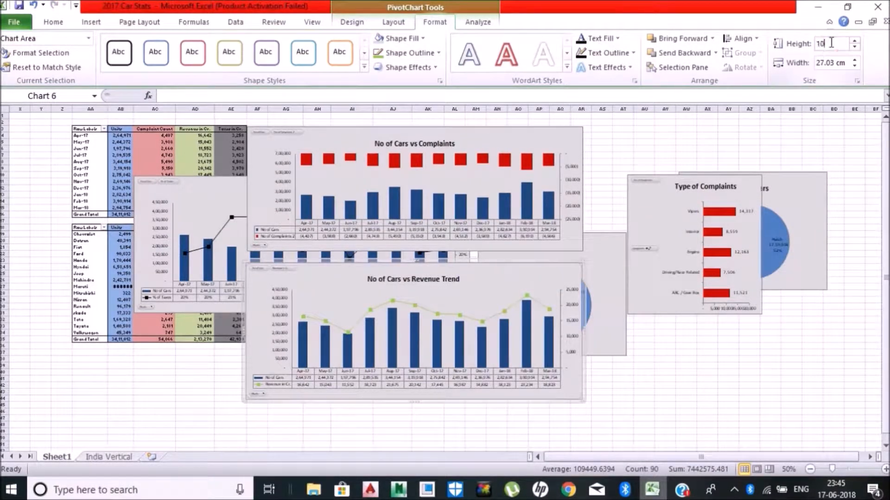
{"action": "type", "text": "10"}
{"action": "key", "text": "Return"}
{"action": "left_click", "coordinate": [226, 188]}
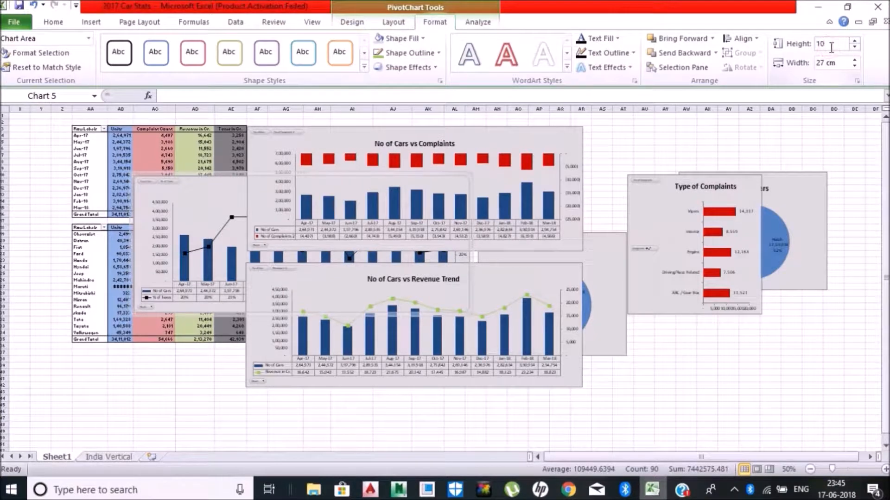
Set the No of Cars and % of Taxes chart's height to 10 cm and size the No of Cars pie chart to 10 cm by 10 cm
{"action": "key", "text": "Return"}
{"action": "left_click", "coordinate": [792, 199]}
{"action": "left_click", "coordinate": [837, 46]}
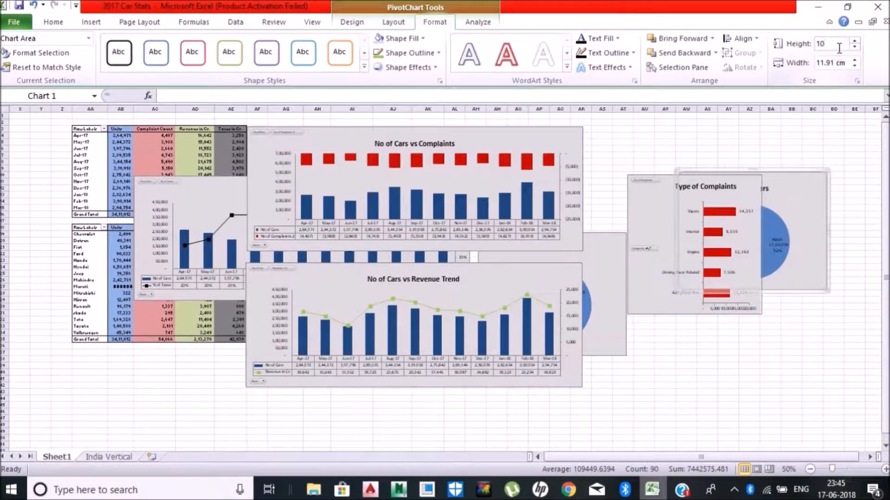
{"action": "left_click", "coordinate": [836, 57]}
{"action": "key", "text": "Return"}
Size the Revenue in Cr. pie and Type of Complaints charts to 10 cm by 10 cm, moving the revenue pie below the complaints chart
{"action": "left_click", "coordinate": [673, 224]}
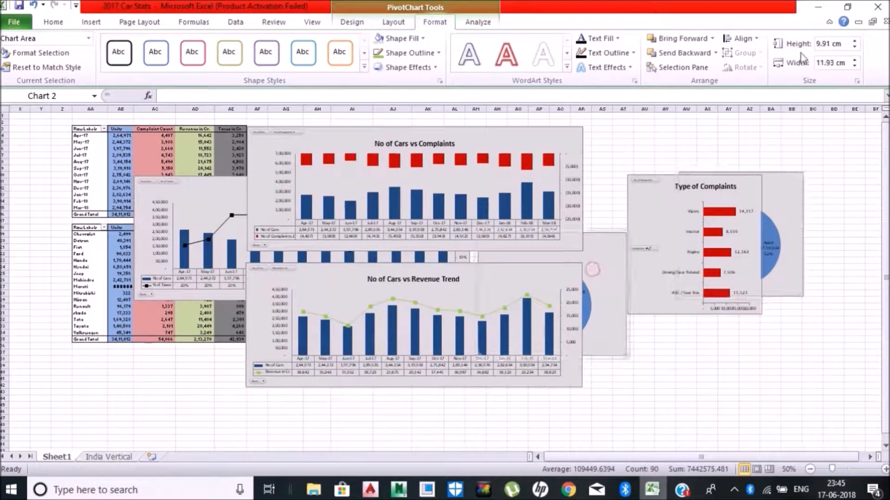
{"action": "left_click", "coordinate": [831, 61]}
{"action": "type", "text": "10"}
{"action": "key", "text": "Return"}
{"action": "left_click_drag", "start_coordinate": [598, 273], "coordinate": [796, 343]}
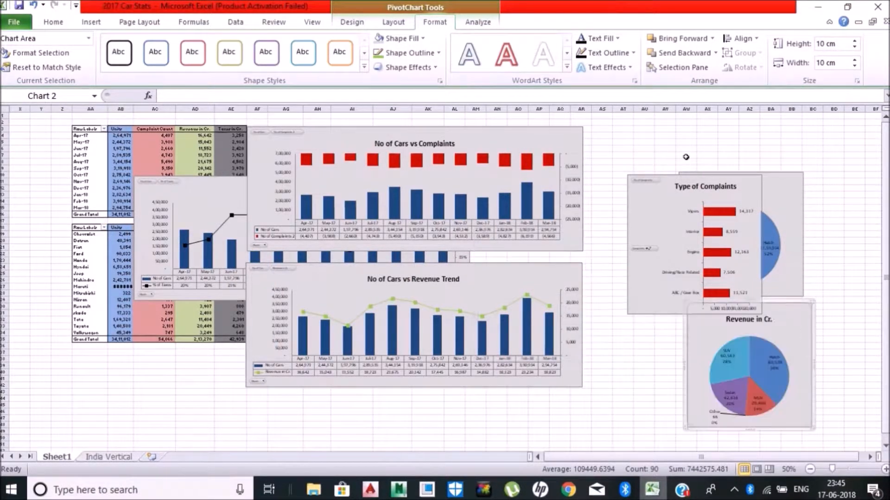
{"action": "type", "text": "10"}
{"action": "key", "text": "Return"}
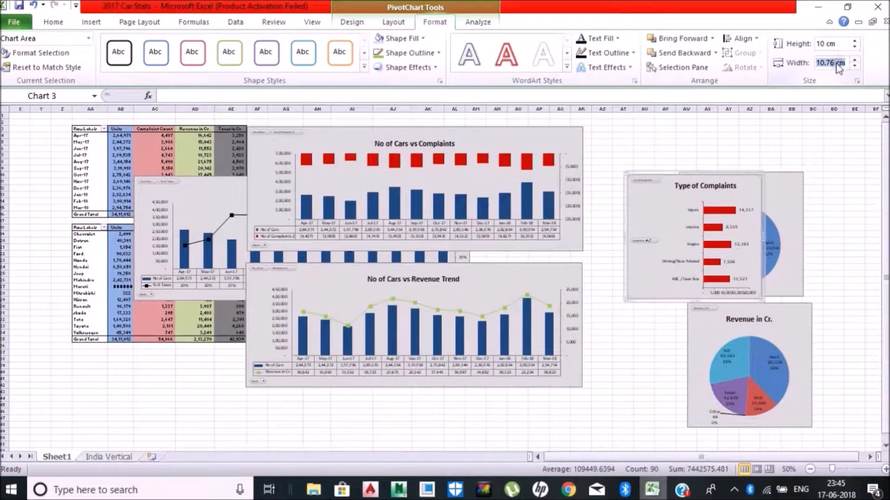
Stack the No of Cars vs Revenue Trend and No of Cars and % of Taxes charts directly below the No of Cars vs Complaints chart
{"action": "left_click", "coordinate": [466, 248]}
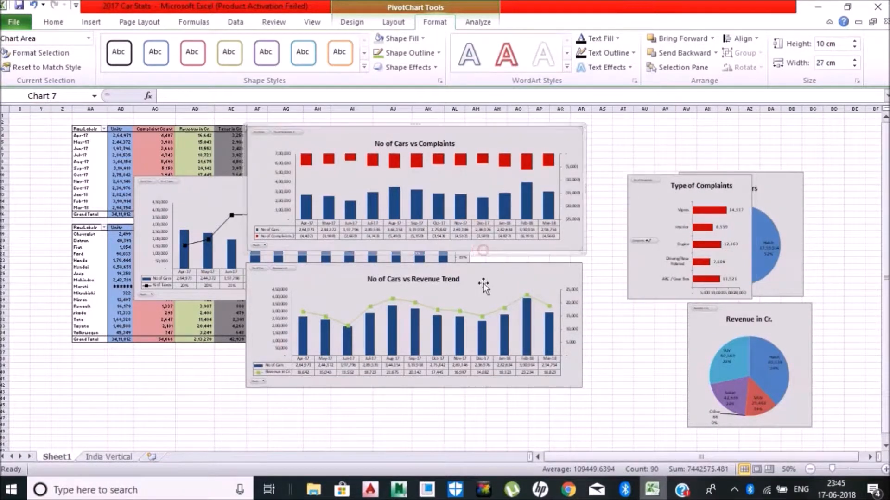
{"action": "left_click_drag", "start_coordinate": [493, 285], "coordinate": [493, 274]}
{"action": "left_click", "coordinate": [313, 390]}
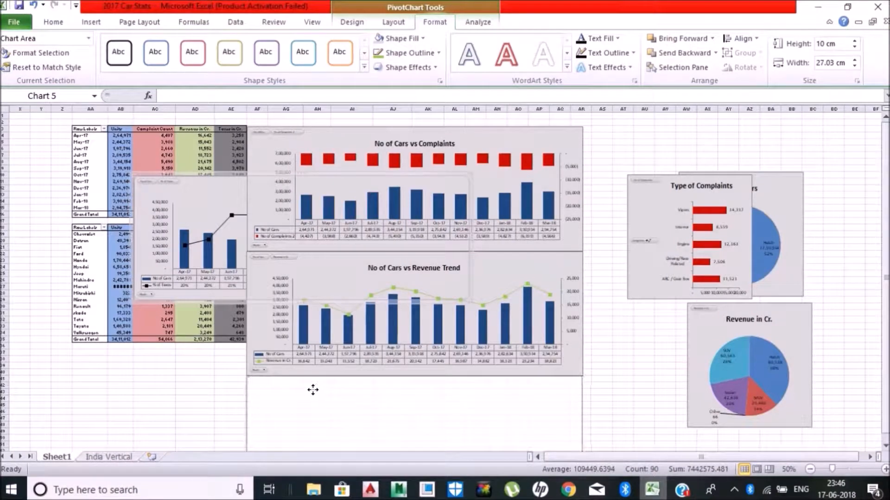
{"action": "left_click_drag", "start_coordinate": [313, 390], "coordinate": [313, 390]}
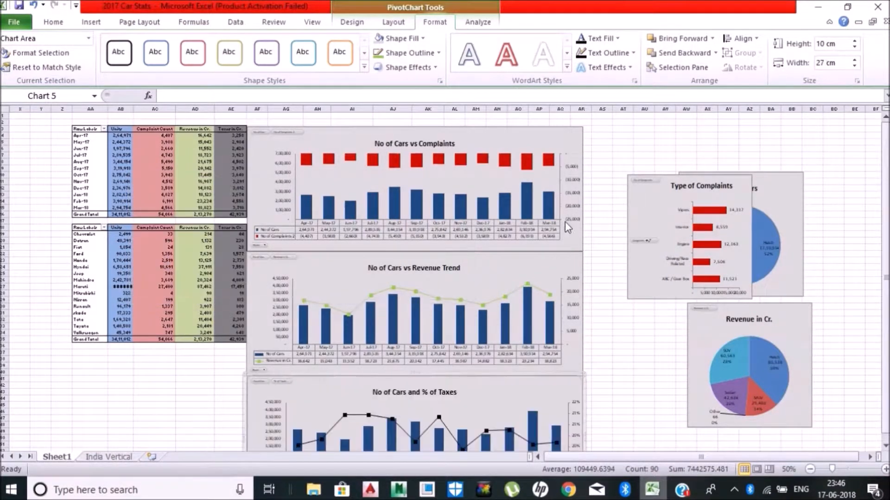
Stack the Type of Complaints, Revenue in Cr. and No of Cars charts in a column along the right edge of the wide charts
{"action": "left_click_drag", "start_coordinate": [644, 204], "coordinate": [627, 195]}
{"action": "left_click_drag", "start_coordinate": [600, 154], "coordinate": [598, 153]}
{"action": "left_click_drag", "start_coordinate": [770, 175], "coordinate": [675, 253]}
{"action": "left_click_drag", "start_coordinate": [694, 287], "coordinate": [817, 235]}
{"action": "left_click_drag", "start_coordinate": [804, 338], "coordinate": [699, 283]}
{"action": "left_click_drag", "start_coordinate": [699, 213], "coordinate": [634, 385]}
{"action": "left_click", "coordinate": [784, 379]}
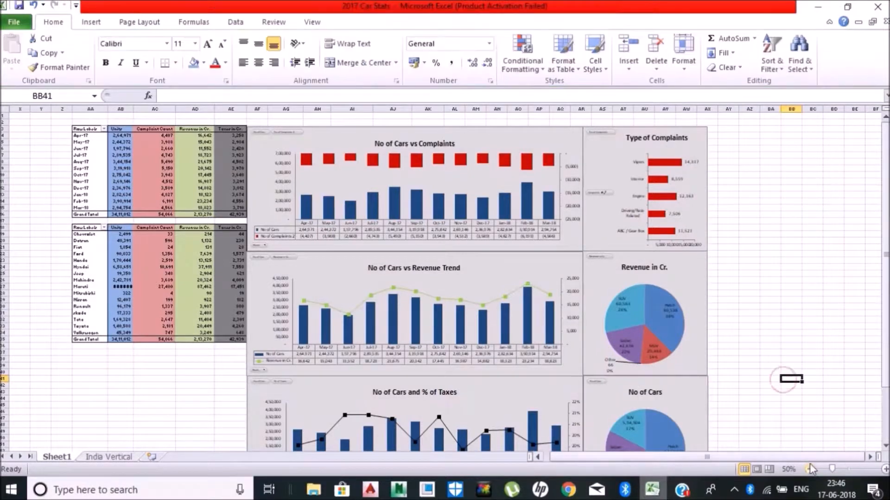
Hide all worksheet columns from AY onward, beyond the charts
{"action": "left_click", "coordinate": [722, 109]}
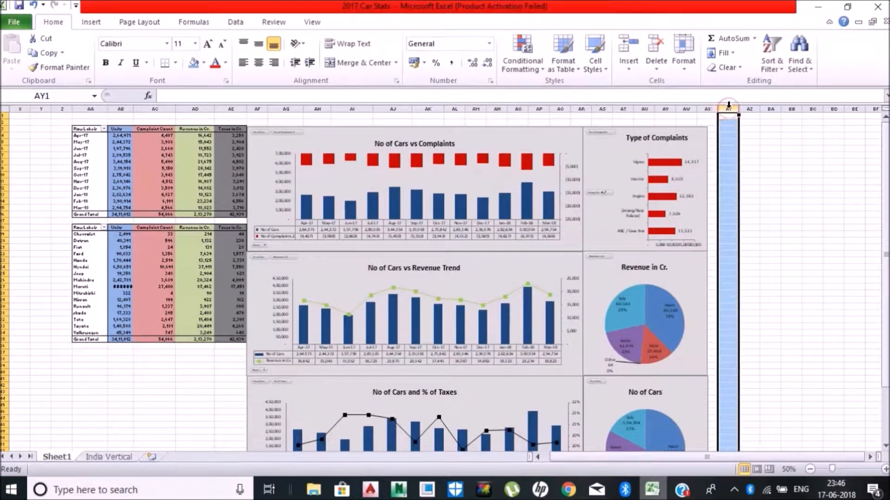
{"action": "key", "text": "ctrl+shift+Right"}
{"action": "right_click", "coordinate": [675, 176]}
{"action": "left_click", "coordinate": [705, 337]}
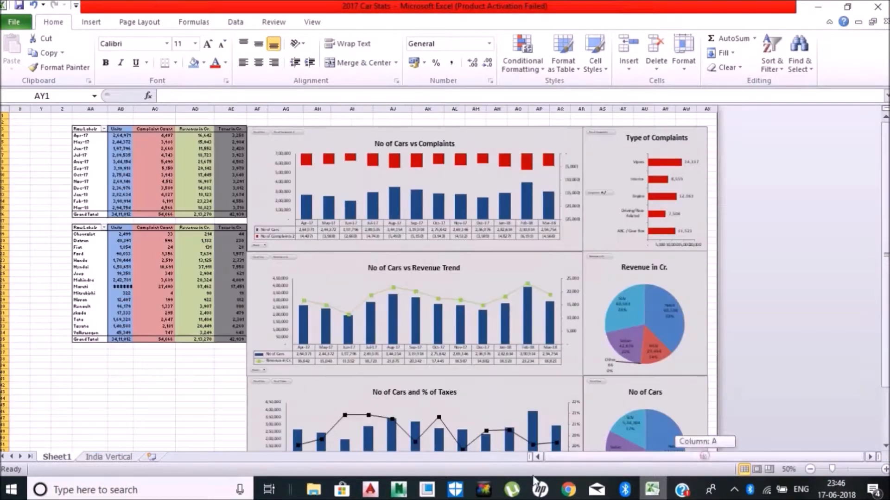
Align the No of Cars pie chart with the adjacent No of Cars and % of Taxes chart in the bottom row of charts
{"action": "scroll", "coordinate": [695, 417], "scroll_direction": "down", "scroll_amount": 2}
{"action": "left_click", "coordinate": [695, 356]}
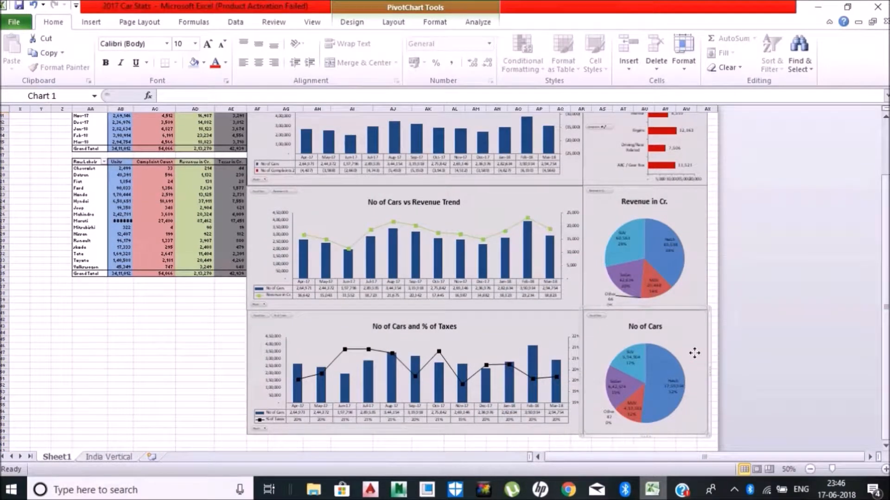
{"action": "left_click", "coordinate": [707, 340]}
{"action": "left_click", "coordinate": [707, 339]}
{"action": "left_click", "coordinate": [253, 345]}
{"action": "left_click", "coordinate": [248, 345]}
{"action": "left_click", "coordinate": [631, 315], "text": "ctrl"}
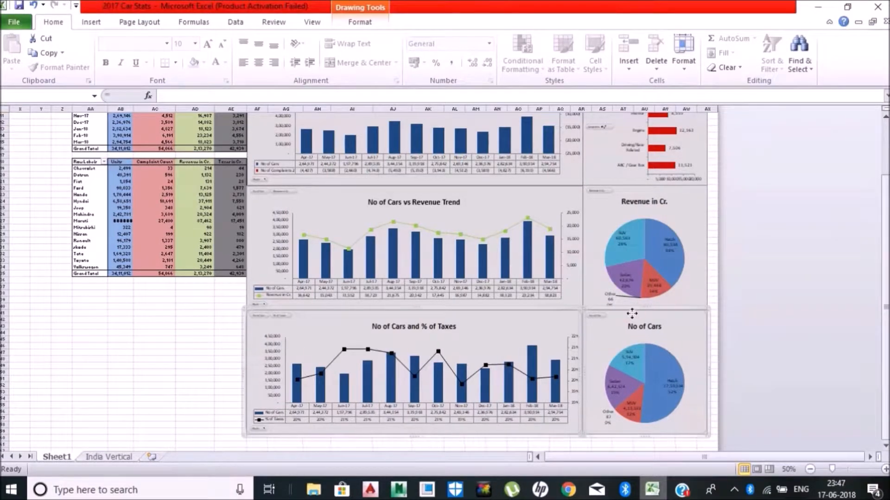
{"action": "left_click", "coordinate": [713, 275]}
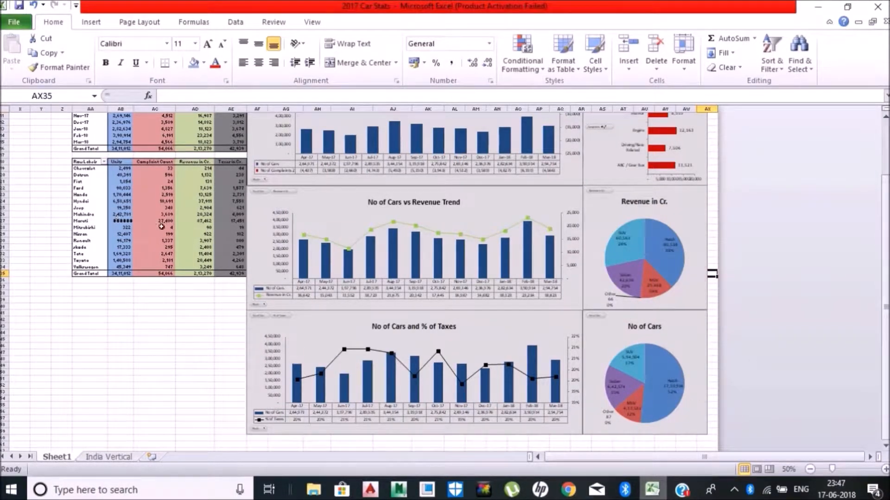
Zoom the sheet to 70% and hide all rows from 61 downward, below the charts
{"action": "left_click", "coordinate": [884, 469]}
{"action": "left_click", "coordinate": [885, 469]}
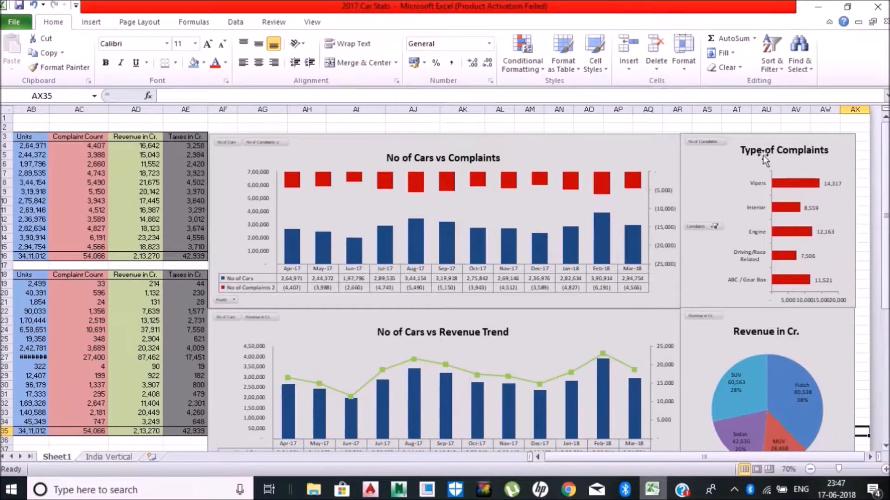
{"action": "left_click", "coordinate": [885, 446]}
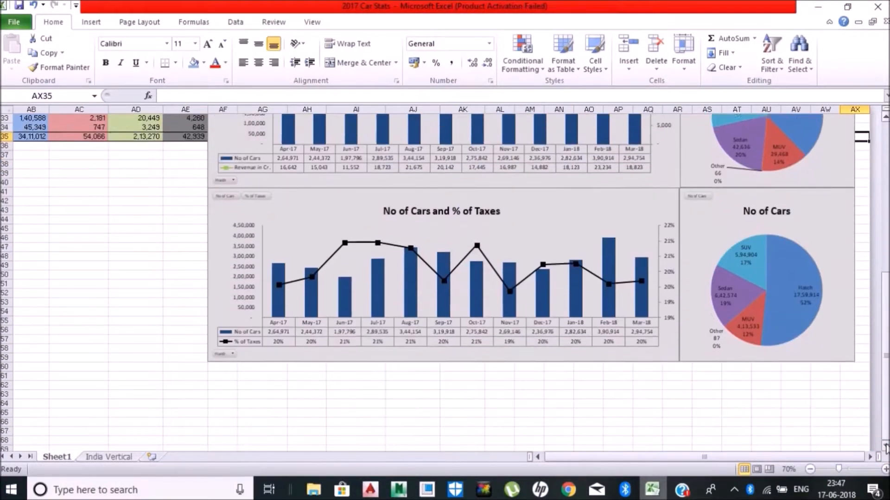
{"action": "left_click", "coordinate": [885, 445]}
{"action": "left_click", "coordinate": [5, 348]}
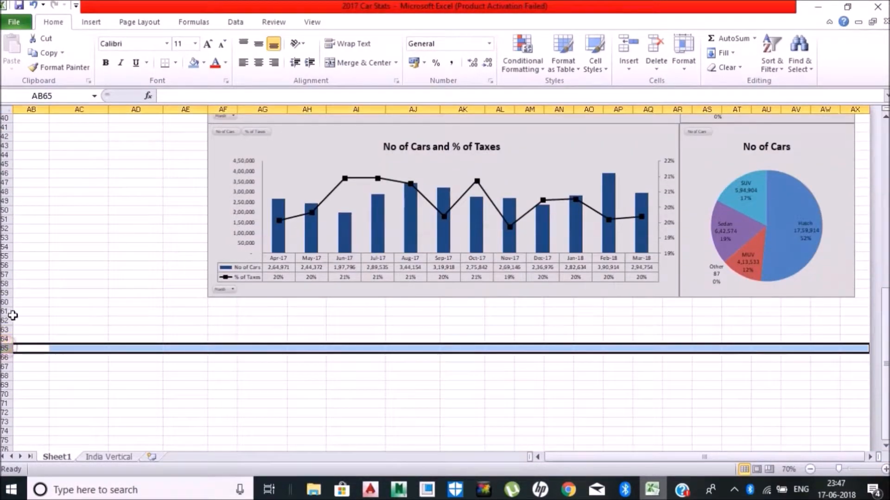
{"action": "left_click", "coordinate": [5, 311]}
{"action": "key", "text": "ctrl+shift+Down"}
{"action": "right_click", "coordinate": [184, 254]}
{"action": "left_click", "coordinate": [228, 421]}
{"action": "scroll", "coordinate": [768, 184], "scroll_direction": "up", "scroll_amount": 14}
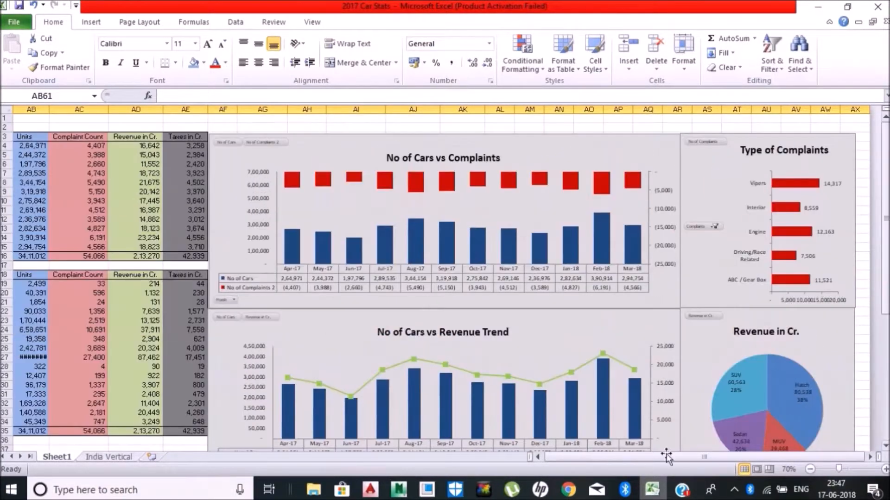
Move both pivot tables together down four rows so the upper one starts at cell AA7
{"action": "left_click", "coordinate": [537, 458]}
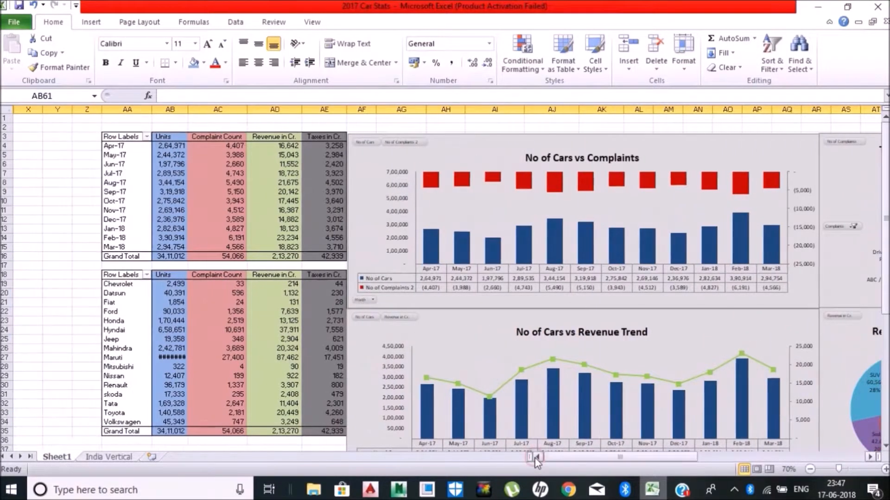
{"action": "left_click", "coordinate": [122, 276]}
{"action": "key", "text": "Up"}
{"action": "key", "text": "Up"}
{"action": "key", "text": "Up"}
{"action": "key", "text": "Up"}
{"action": "key", "text": "Up"}
{"action": "key", "text": "Up"}
{"action": "key", "text": "Up"}
{"action": "key", "text": "Up"}
{"action": "key", "text": "Up"}
{"action": "key", "text": "Up"}
{"action": "key", "text": "Up"}
{"action": "key", "text": "Up"}
{"action": "key", "text": "Up"}
{"action": "key", "text": "Up"}
{"action": "key", "text": "Up"}
{"action": "key", "text": "ctrl+shift+Down"}
{"action": "key", "text": "ctrl+shift+Down"}
{"action": "key", "text": "ctrl+shift+Down"}
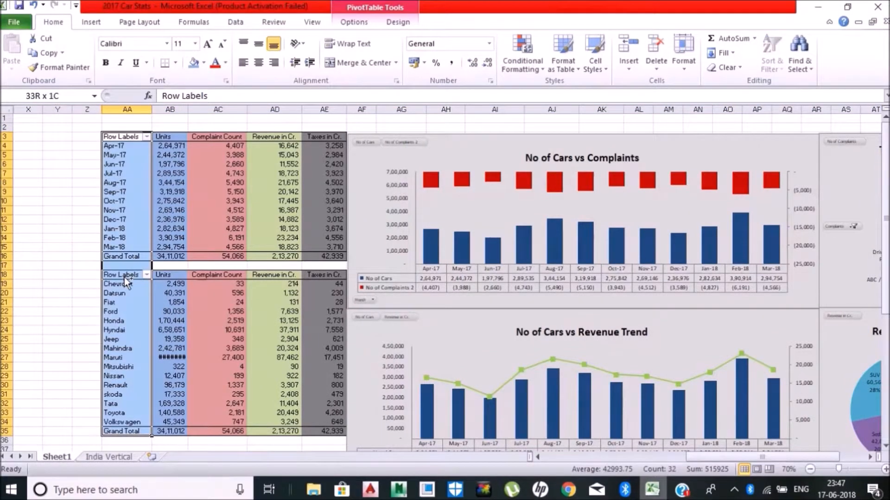
{"action": "key", "text": "ctrl+shift+Right"}
{"action": "key", "text": "ctrl+x"}
{"action": "key", "text": "Down"}
{"action": "key", "text": "Down"}
{"action": "key", "text": "Down"}
{"action": "key", "text": "Down"}
{"action": "key", "text": "ctrl+v"}
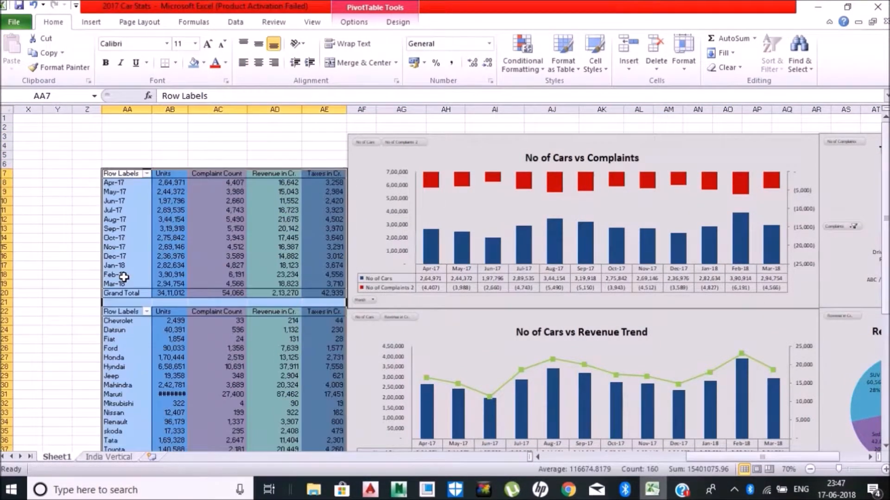
Move the pivot table of car makes down so it starts at cell AA30
{"action": "left_click", "coordinate": [121, 312]}
{"action": "key", "text": "ctrl+shift+Down"}
{"action": "key", "text": "ctrl+shift+Right"}
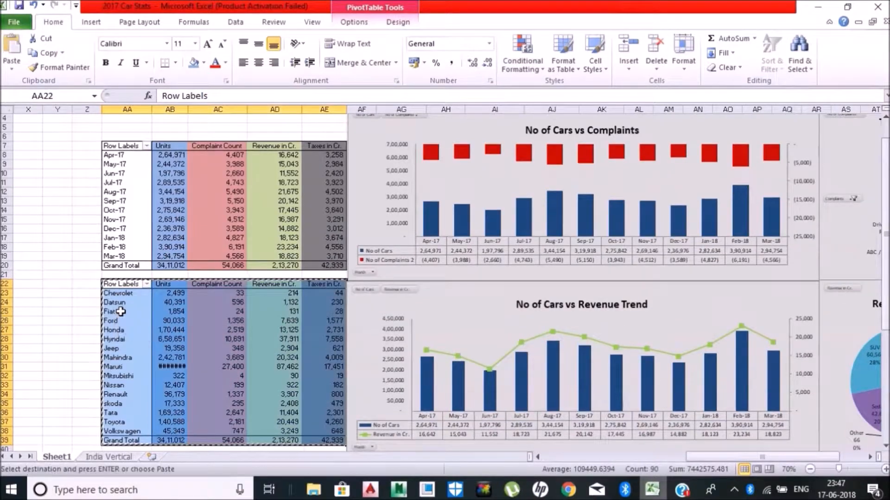
{"action": "key", "text": "ctrl+c"}
{"action": "key", "text": "Down"}
{"action": "key", "text": "Down"}
{"action": "key", "text": "Down"}
{"action": "key", "text": "Down"}
{"action": "key", "text": "Down"}
{"action": "key", "text": "Down"}
{"action": "key", "text": "Down"}
{"action": "key", "text": "Down"}
{"action": "key", "text": "Down"}
{"action": "key", "text": "Down"}
{"action": "key", "text": "Up"}
{"action": "key", "text": "Up"}
{"action": "key", "text": "Return"}
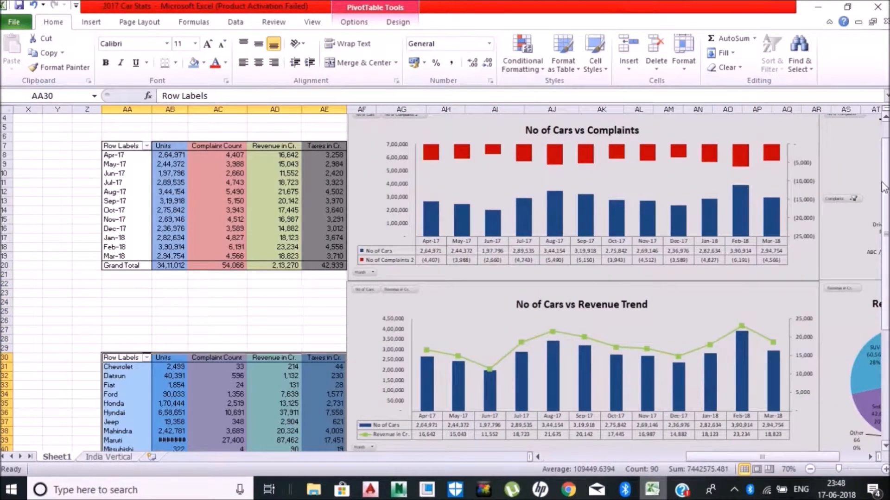
Zoom the sheet to 80% and insert Make, Model and Body slicers for the pivot table of car makes
{"action": "scroll", "coordinate": [852, 461], "scroll_direction": "up", "scroll_amount": 1}
{"action": "left_click", "coordinate": [885, 469]}
{"action": "scroll", "coordinate": [556, 278], "scroll_direction": "down", "scroll_amount": 5}
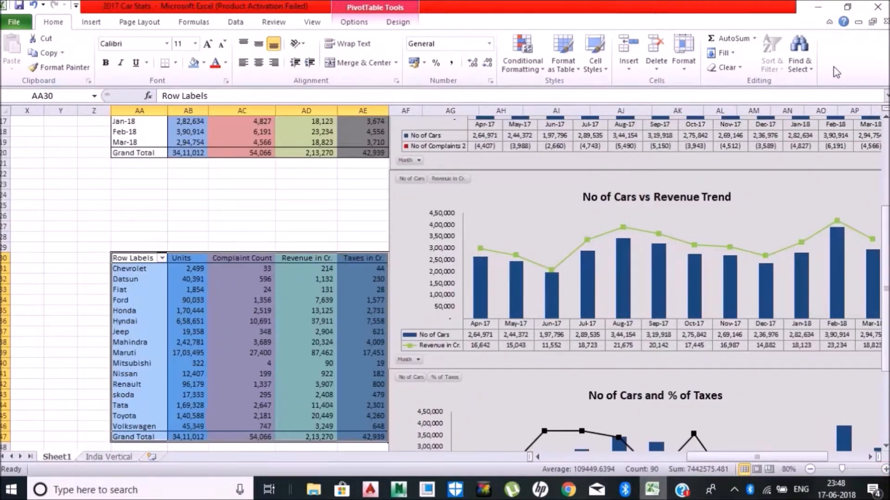
{"action": "left_click", "coordinate": [830, 22]}
{"action": "right_click", "coordinate": [261, 277]}
{"action": "left_click", "coordinate": [353, 22]}
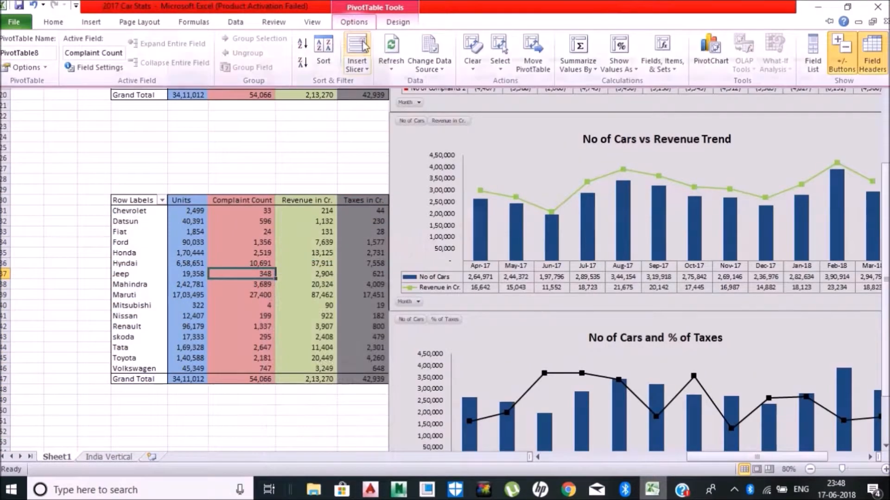
{"action": "left_click", "coordinate": [361, 40]}
{"action": "left_click", "coordinate": [388, 121]}
{"action": "left_click", "coordinate": [387, 133]}
{"action": "left_click", "coordinate": [388, 145]}
{"action": "left_click", "coordinate": [437, 367]}
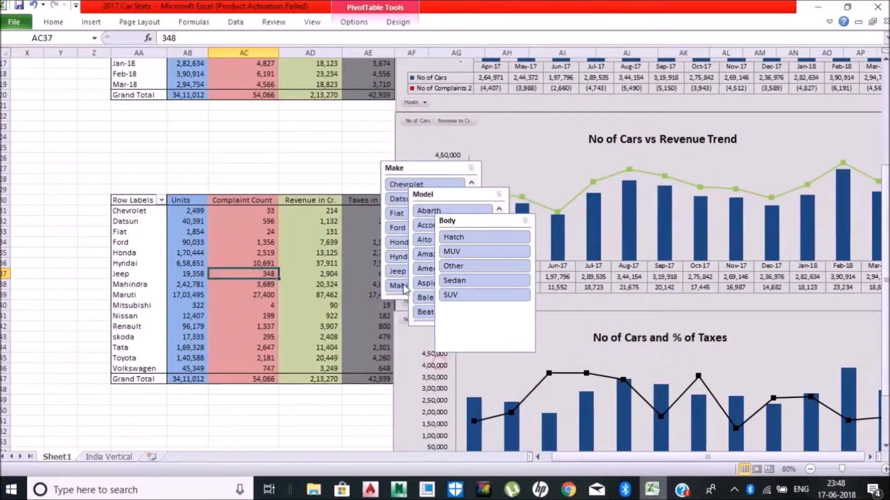
Move the Make slicer to the left of the pivot tables and connect it to PivotTable1 through PivotTable8
{"action": "left_click_drag", "start_coordinate": [412, 179], "coordinate": [81, 145]}
{"action": "right_click", "coordinate": [81, 144]}
{"action": "left_click", "coordinate": [124, 282]}
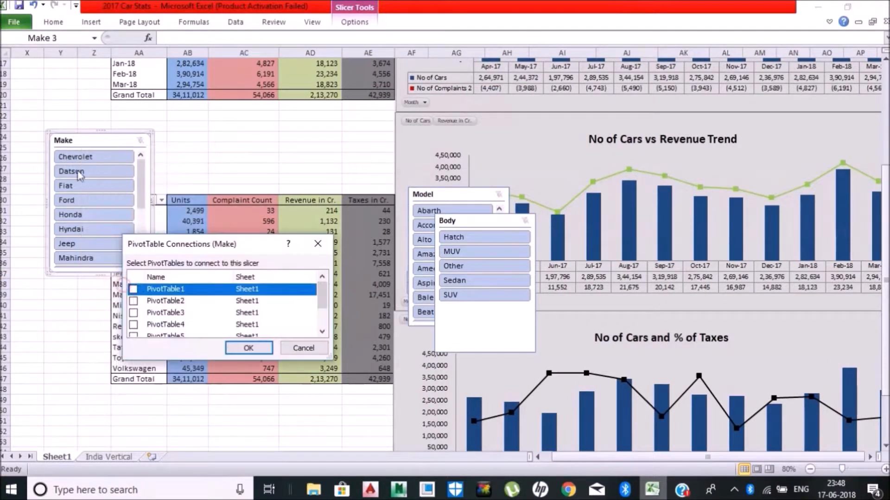
{"action": "left_click", "coordinate": [132, 301]}
{"action": "key", "text": "Down"}
{"action": "key", "text": "Down"}
{"action": "key", "text": "space"}
{"action": "key", "text": "Down"}
{"action": "key", "text": "space"}
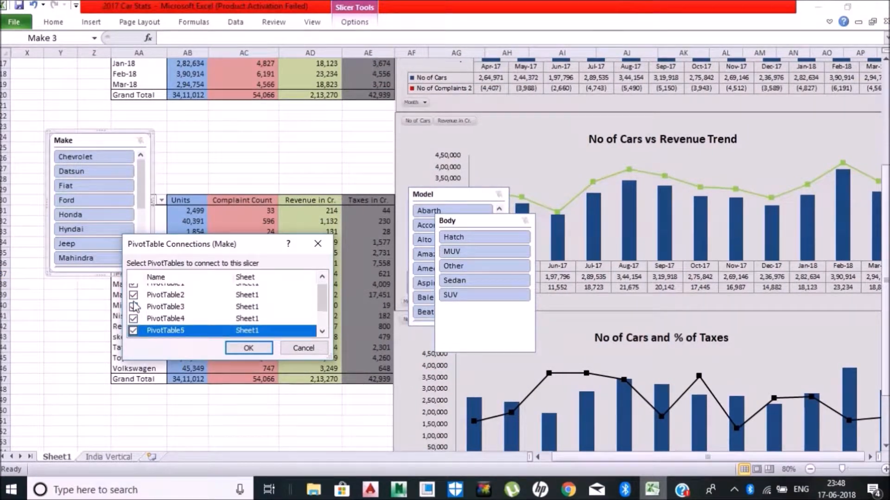
{"action": "left_click", "coordinate": [133, 306]}
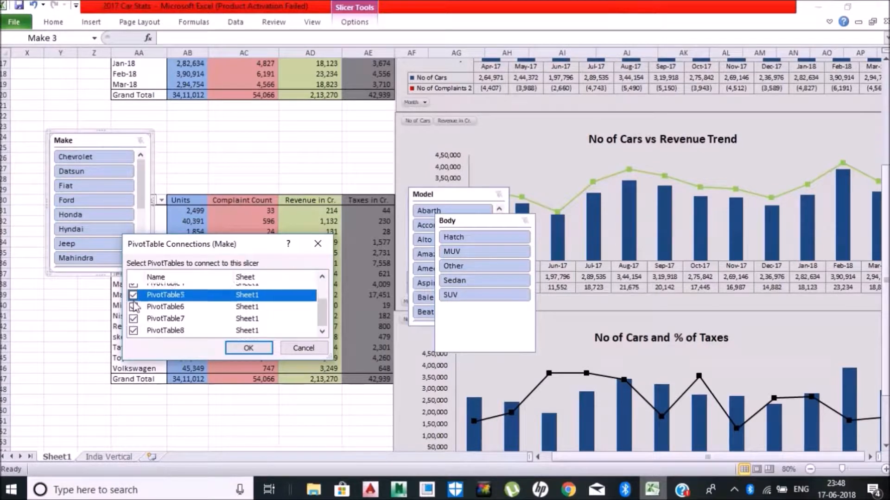
{"action": "scroll", "coordinate": [139, 305], "scroll_direction": "up", "scroll_amount": 2}
{"action": "left_click", "coordinate": [248, 348]}
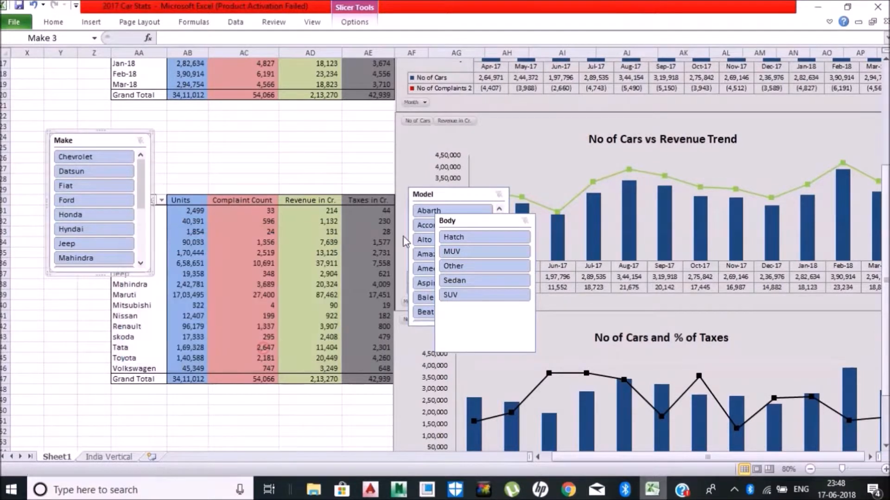
Connect the Model slicer to PivotTable1 through PivotTable8
{"action": "right_click", "coordinate": [441, 191]}
{"action": "left_click", "coordinate": [481, 326]}
{"action": "left_click", "coordinate": [133, 299]}
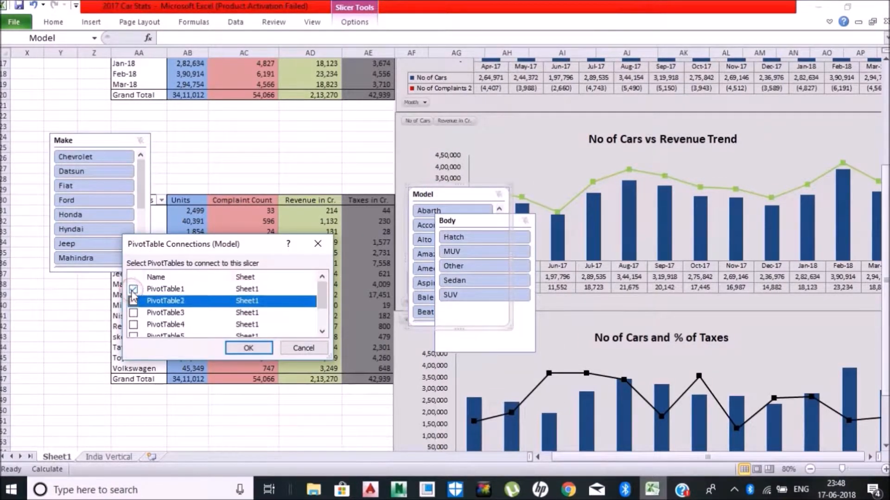
{"action": "key", "text": "Down"}
{"action": "key", "text": "Down"}
{"action": "key", "text": "space"}
{"action": "key", "text": "Down"}
{"action": "key", "text": "space"}
{"action": "key", "text": "Down"}
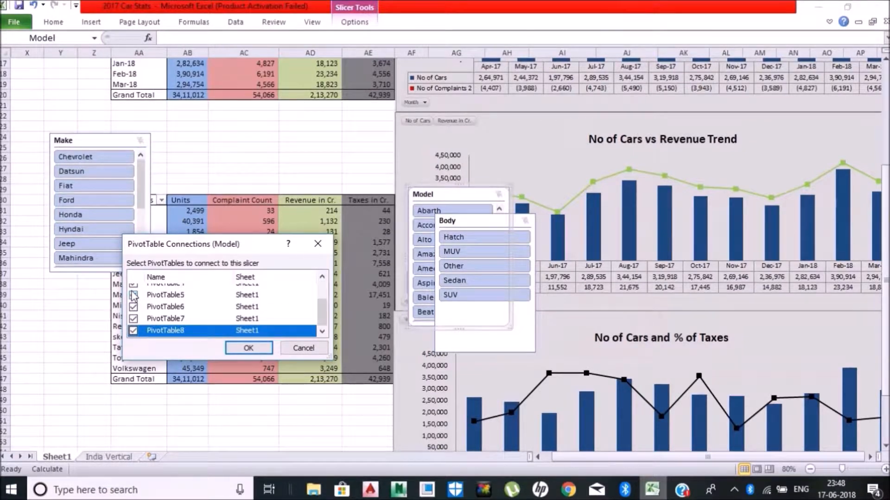
{"action": "left_click", "coordinate": [241, 347]}
Move the Body slicer away from the Model slicer and connect it to PivotTable1 through PivotTable8
{"action": "left_click", "coordinate": [482, 222]}
{"action": "left_click_drag", "start_coordinate": [481, 222], "coordinate": [295, 170]}
{"action": "right_click", "coordinate": [297, 172]}
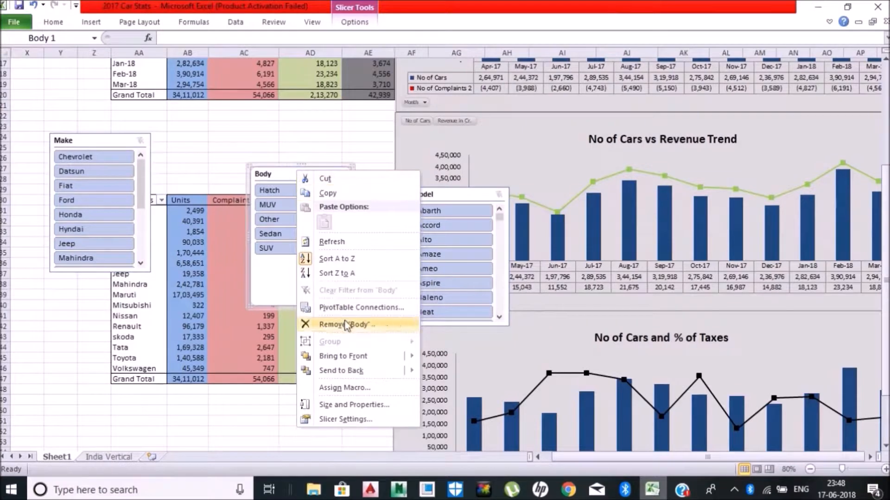
{"action": "left_click", "coordinate": [336, 308]}
{"action": "left_click", "coordinate": [133, 301]}
{"action": "left_click", "coordinate": [134, 312]}
{"action": "left_click", "coordinate": [133, 324]}
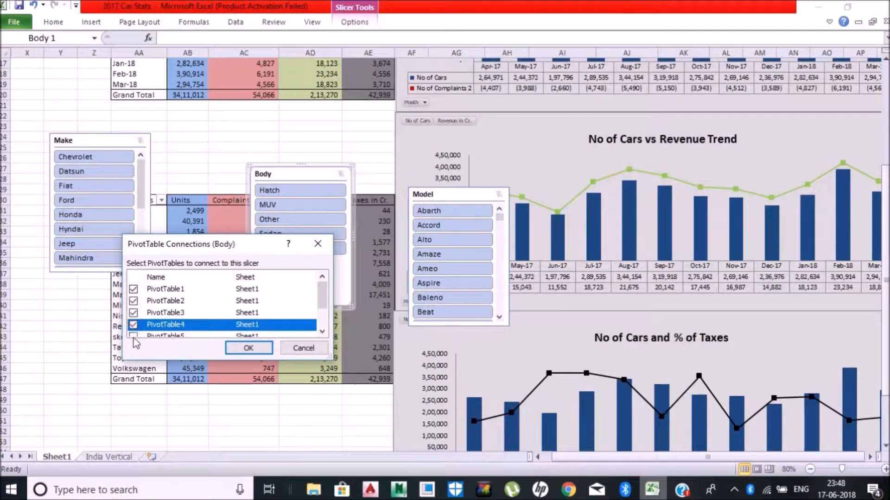
{"action": "left_click", "coordinate": [134, 335]}
{"action": "left_click", "coordinate": [323, 330]}
{"action": "left_click", "coordinate": [133, 307]}
{"action": "left_click", "coordinate": [133, 318]}
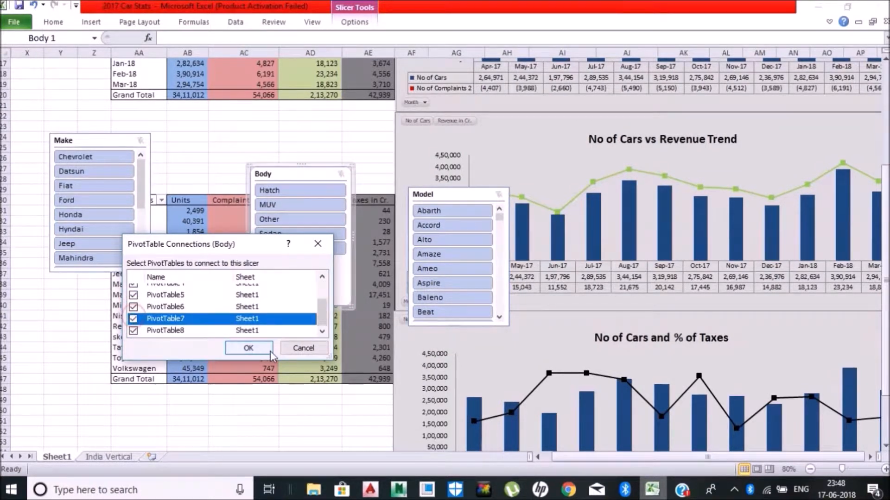
{"action": "left_click", "coordinate": [248, 348]}
Move the Model and Make slicers into the blank columns left of the pivot tables, and make the Make slicer narrower and shorter
{"action": "left_click_drag", "start_coordinate": [430, 198], "coordinate": [32, 195]}
{"action": "scroll", "coordinate": [520, 190], "scroll_direction": "up", "scroll_amount": 5}
{"action": "left_click_drag", "start_coordinate": [67, 304], "coordinate": [30, 65]}
{"action": "left_click_drag", "start_coordinate": [110, 114], "coordinate": [85, 125]}
{"action": "left_click_drag", "start_coordinate": [51, 202], "coordinate": [46, 183]}
Place the Body slicer directly below the Make slicer and narrow it to match the Make slicer's width
{"action": "left_click", "coordinate": [322, 347]}
{"action": "left_click_drag", "start_coordinate": [322, 347], "coordinate": [79, 190]}
{"action": "left_click_drag", "start_coordinate": [111, 244], "coordinate": [88, 245]}
Set the Make slicer's height to 7 cm and its width to 4 cm
{"action": "left_click", "coordinate": [43, 69]}
{"action": "left_click", "coordinate": [347, 27]}
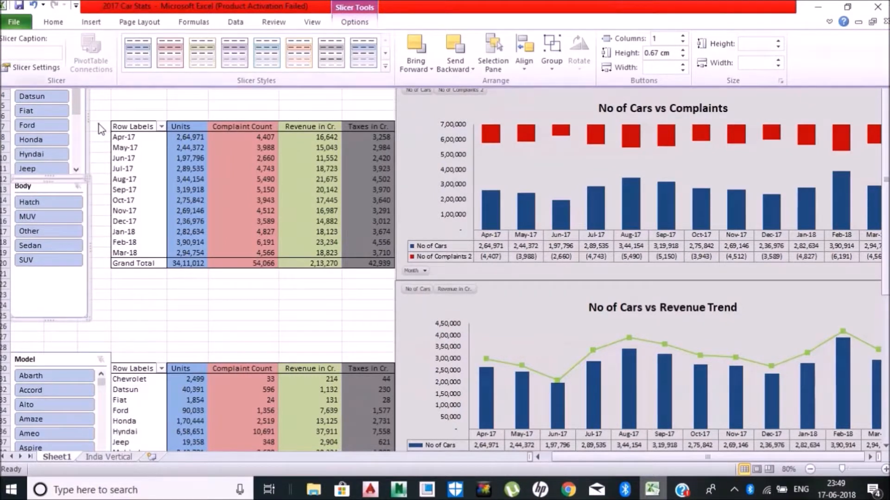
{"action": "left_click", "coordinate": [366, 25]}
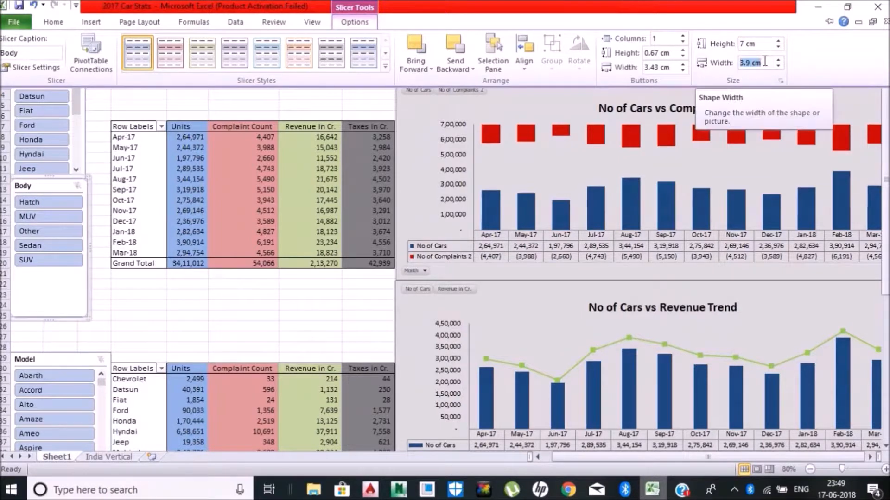
{"action": "key", "text": "Escape"}
{"action": "left_click", "coordinate": [354, 22]}
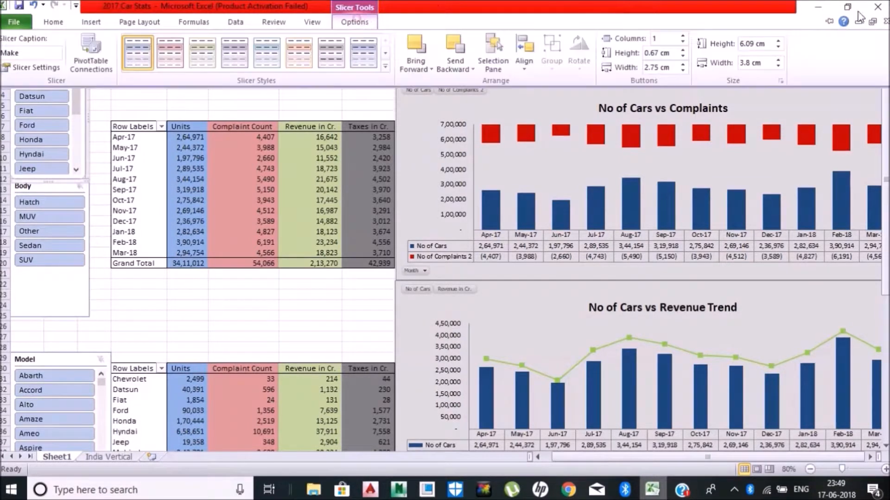
{"action": "left_click", "coordinate": [753, 46]}
{"action": "type", "text": "7"}
{"action": "left_click", "coordinate": [760, 62]}
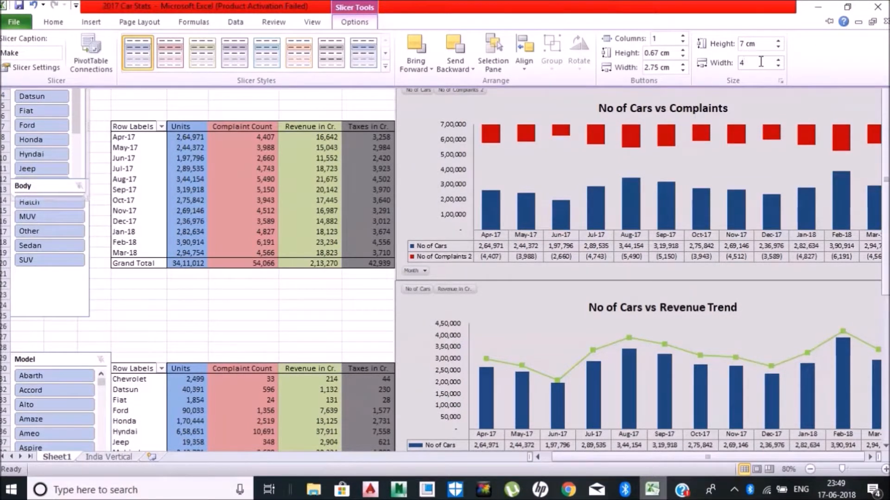
{"action": "key", "text": "Return"}
Reposition the Body slicer so it sits directly below the Make slicer without overlapping it
{"action": "left_click", "coordinate": [49, 311]}
{"action": "left_click_drag", "start_coordinate": [50, 310], "coordinate": [51, 323]}
{"action": "left_click_drag", "start_coordinate": [39, 207], "coordinate": [37, 200]}
Place the Model slicer directly below the Body slicer and narrow it to match the width of the other slicers
{"action": "left_click_drag", "start_coordinate": [77, 358], "coordinate": [58, 341]}
{"action": "left_click_drag", "start_coordinate": [112, 403], "coordinate": [88, 404]}
{"action": "left_click", "coordinate": [145, 310]}
{"action": "left_click", "coordinate": [54, 343]}
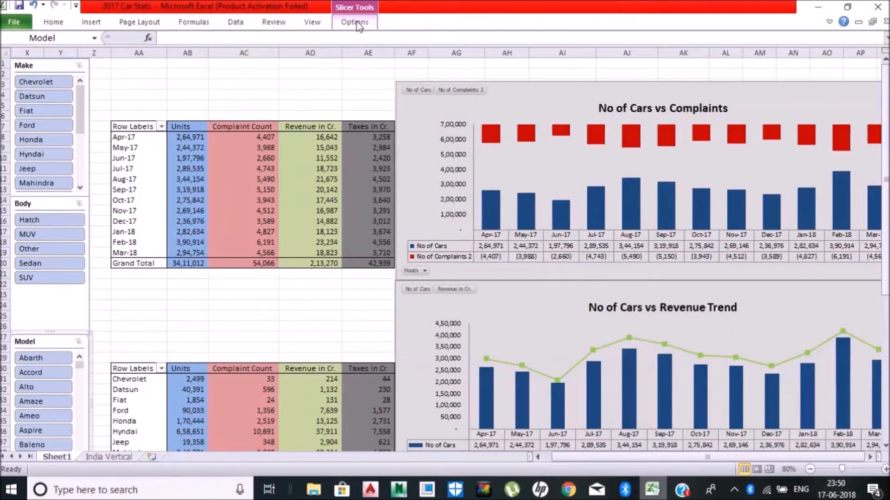
{"action": "left_click", "coordinate": [354, 22]}
{"action": "left_click", "coordinate": [762, 67]}
{"action": "left_click", "coordinate": [164, 324]}
Fill the whole dashboard cell range from column X, row 1 through AX60 with light yellow
{"action": "left_click", "coordinate": [99, 67]}
{"action": "key", "text": "Left"}
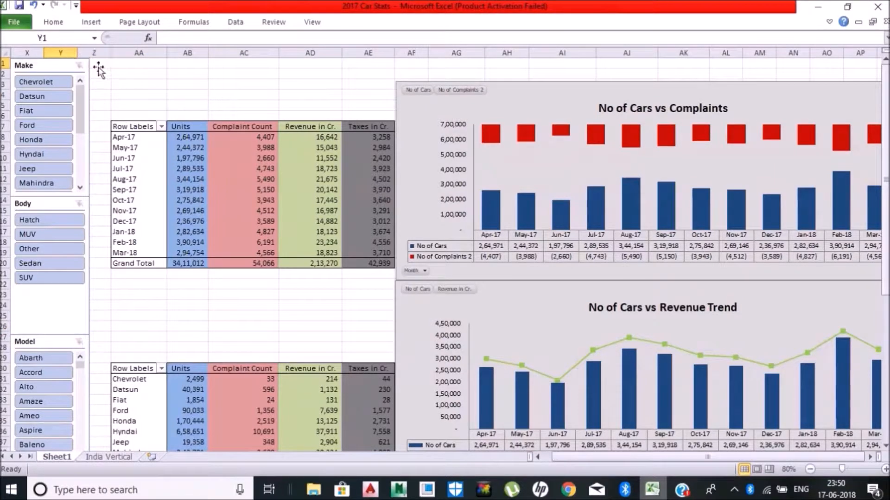
{"action": "key", "text": "Right"}
{"action": "key", "text": "Right"}
{"action": "key", "text": "Right"}
{"action": "key", "text": "Right"}
{"action": "key", "text": "Right"}
{"action": "key", "text": "Right"}
{"action": "key", "text": "Right"}
{"action": "key", "text": "Right"}
{"action": "key", "text": "Right"}
{"action": "key", "text": "Right"}
{"action": "key", "text": "Right"}
{"action": "key", "text": "Right"}
{"action": "key", "text": "Right"}
{"action": "key", "text": "Right"}
{"action": "key", "text": "Right"}
{"action": "key", "text": "Right"}
{"action": "key", "text": "Right"}
{"action": "key", "text": "Right"}
{"action": "key", "text": "Down"}
{"action": "key", "text": "Right"}
{"action": "key", "text": "Right"}
{"action": "key", "text": "Right"}
{"action": "key", "text": "Right"}
{"action": "key", "text": "Right"}
{"action": "key", "text": "Right"}
{"action": "key", "text": "Right"}
{"action": "key", "text": "End"}
{"action": "key", "text": "Down"}
{"action": "key", "text": "Left"}
{"action": "key", "text": "Right"}
{"action": "key", "text": "ctrl+shift+Left"}
{"action": "key", "text": "ctrl+shift+Up"}
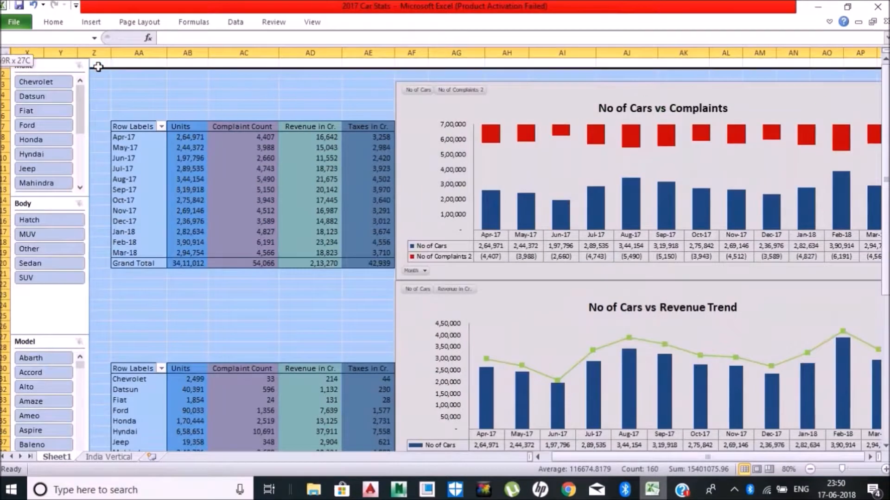
{"action": "left_click", "coordinate": [53, 23]}
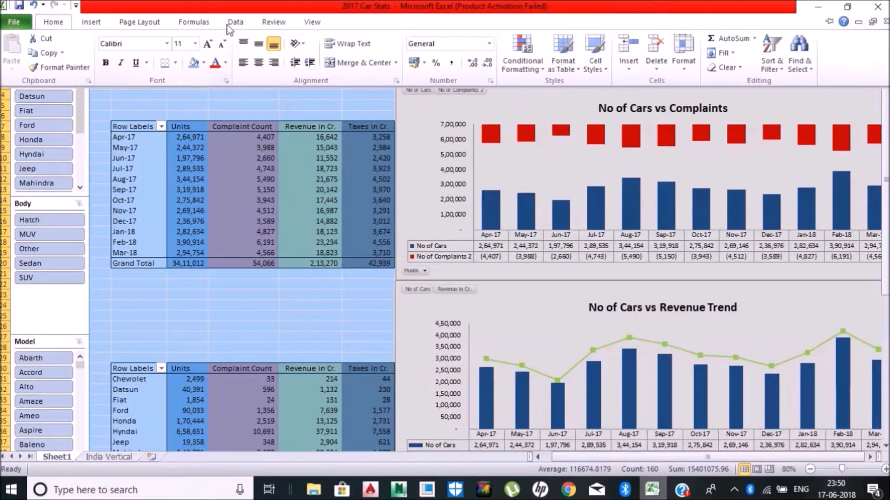
{"action": "scroll", "coordinate": [220, 31], "scroll_direction": "down", "scroll_amount": 4}
{"action": "scroll", "coordinate": [220, 31], "scroll_direction": "up", "scroll_amount": 4}
{"action": "left_click", "coordinate": [204, 63]}
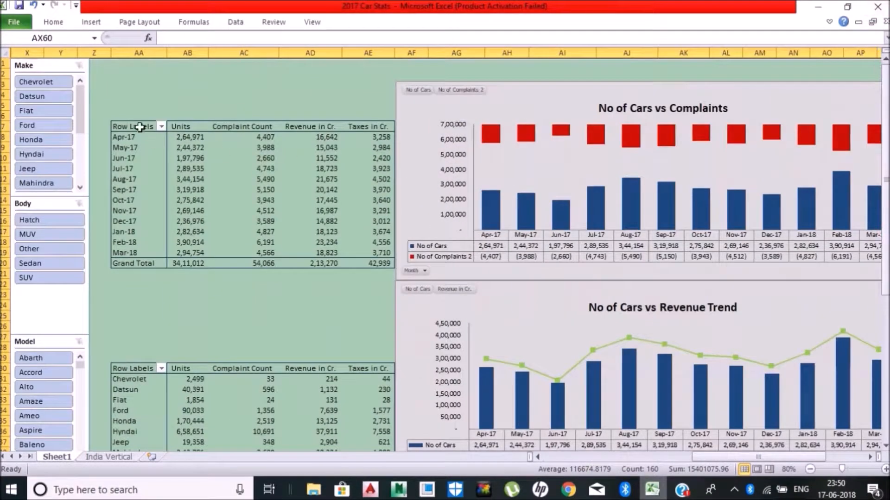
Remove the yellow fill from the monthly pivot table and from the car make pivot table below it
{"action": "left_click_drag", "start_coordinate": [139, 130], "coordinate": [366, 259]}
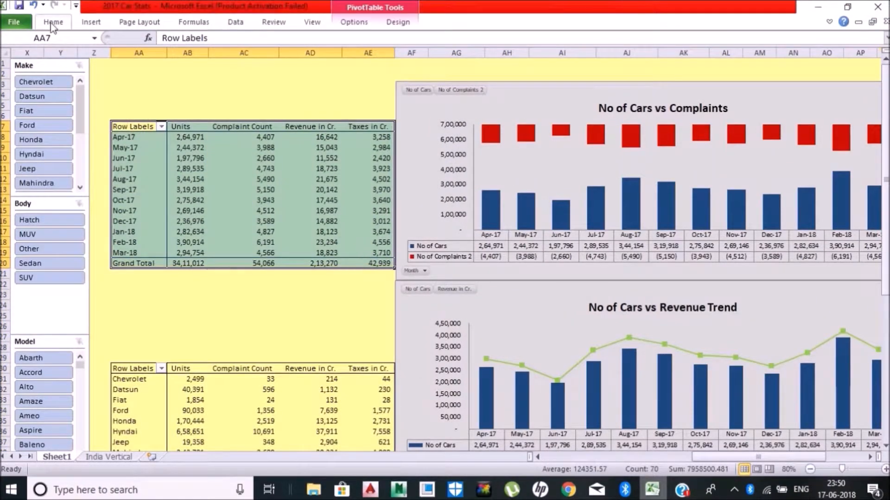
{"action": "left_click", "coordinate": [53, 22]}
{"action": "left_click", "coordinate": [203, 63]}
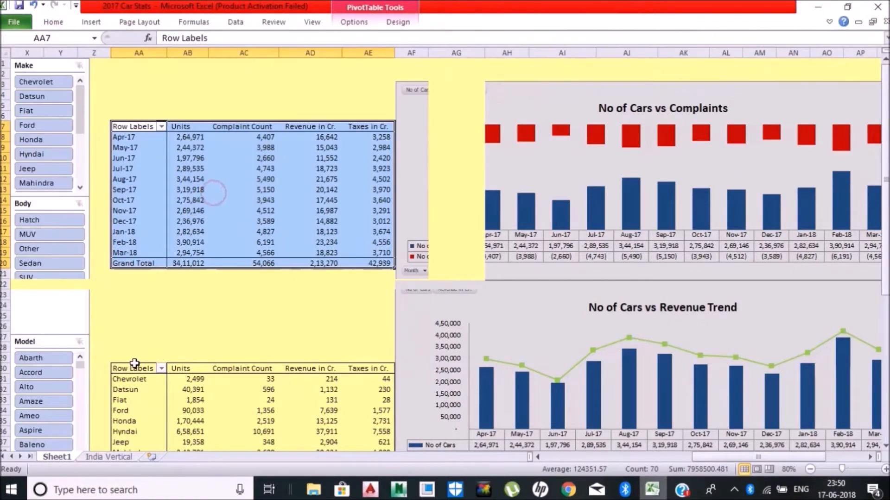
{"action": "left_click_drag", "start_coordinate": [134, 363], "coordinate": [378, 432]}
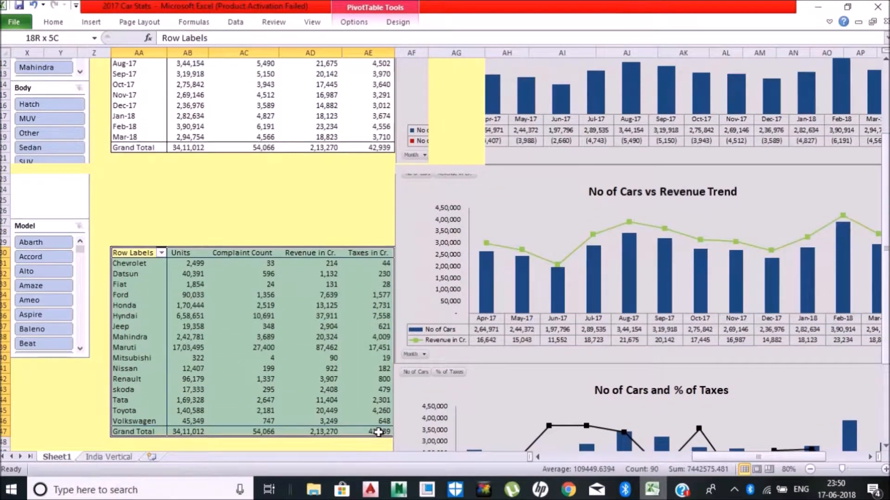
{"action": "left_click", "coordinate": [54, 22]}
{"action": "left_click", "coordinate": [195, 159]}
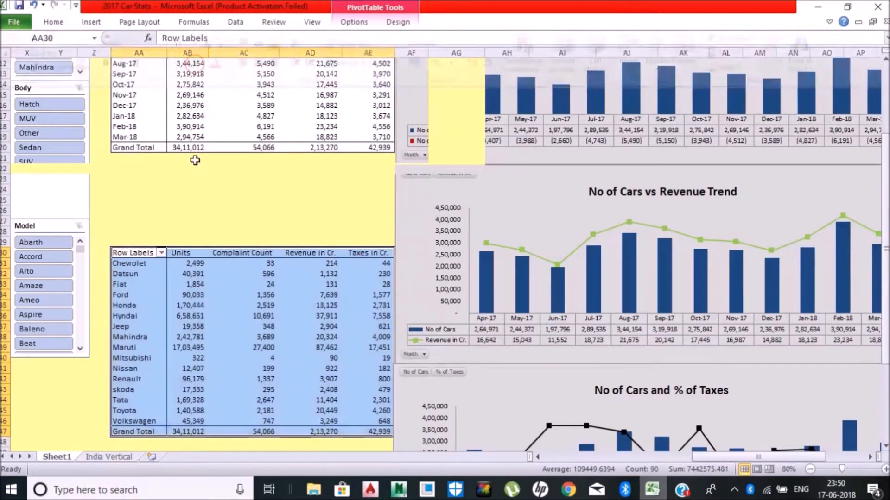
{"action": "left_click", "coordinate": [190, 316]}
{"action": "mouse_move", "coordinate": [885, 231]}
{"action": "left_mouse_down"}
{"action": "mouse_move", "coordinate": [886, 216]}
{"action": "mouse_move", "coordinate": [886, 224]}
{"action": "left_mouse_up"}
{"action": "left_click", "coordinate": [128, 238]}
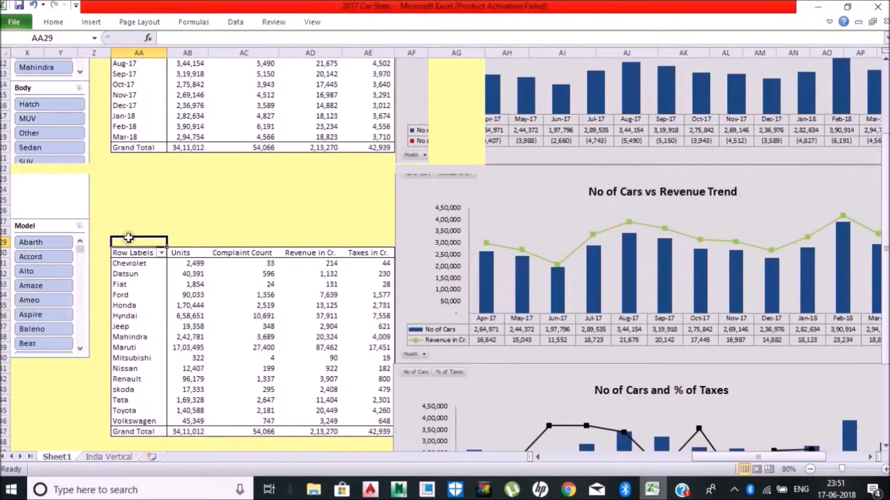
{"action": "key", "text": "shift+Down"}
{"action": "key", "text": "shift+Down"}
{"action": "key", "text": "shift+Down"}
{"action": "key", "text": "shift+Down"}
{"action": "key", "text": "shift+Down"}
{"action": "key", "text": "shift+Down"}
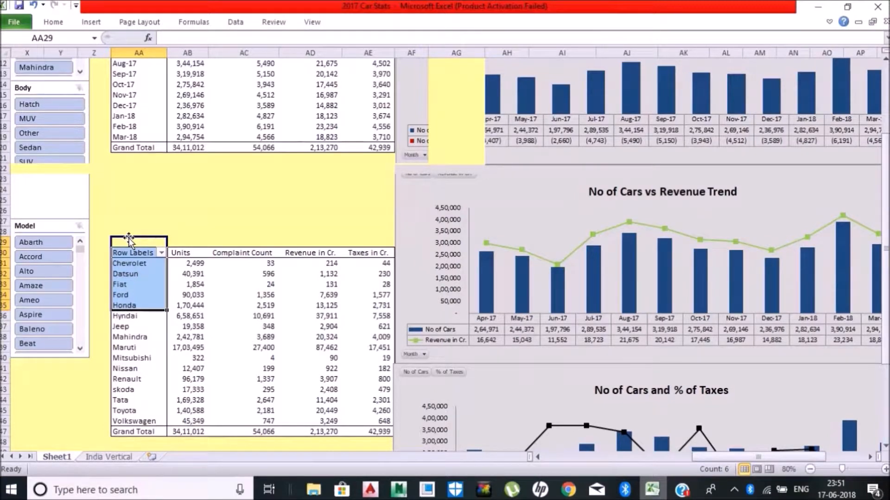
{"action": "key", "text": "Down"}
{"action": "key", "text": "ctrl+shift+Down"}
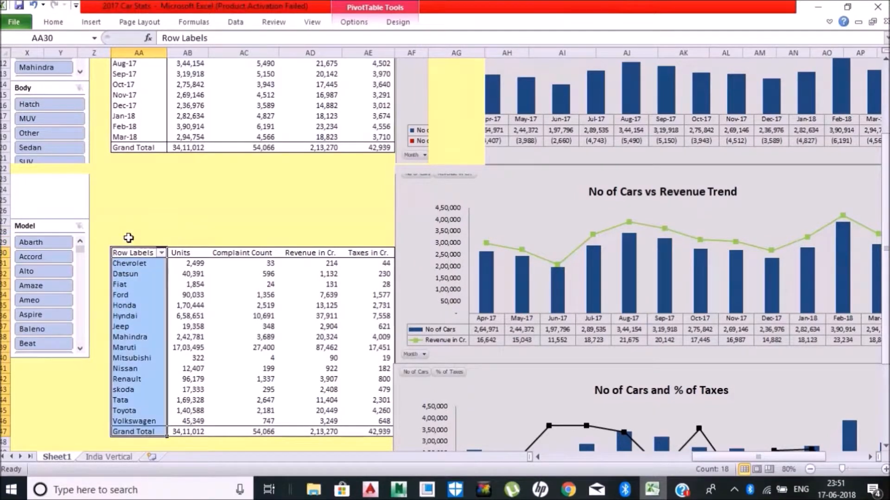
{"action": "left_click", "coordinate": [203, 281]}
{"action": "left_click", "coordinate": [130, 242]}
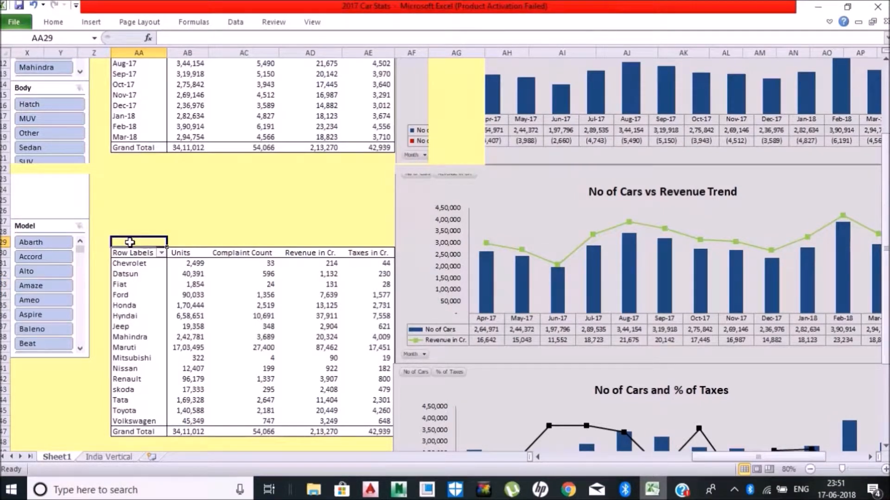
Nudge the No of Cars vs Complaints chart slightly so its edge lines up with the revenue chart below
{"action": "scroll", "coordinate": [829, 203], "scroll_direction": "down", "scroll_amount": 2}
{"action": "scroll", "coordinate": [839, 278], "scroll_direction": "up", "scroll_amount": 5}
{"action": "left_click_drag", "start_coordinate": [387, 91], "coordinate": [397, 96]}
{"action": "left_click", "coordinate": [341, 76]}
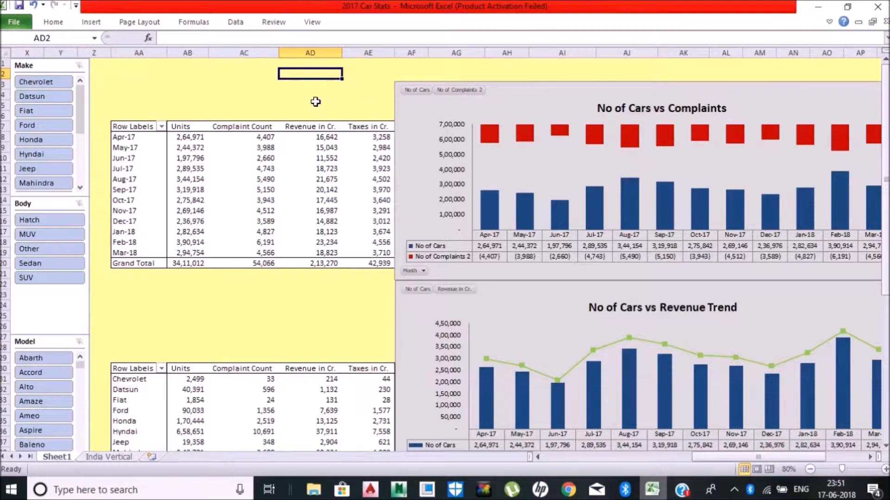
Select the monthly pivot table's Units column and keep the ribbon permanently expanded above the sheet
{"action": "left_click", "coordinate": [194, 359]}
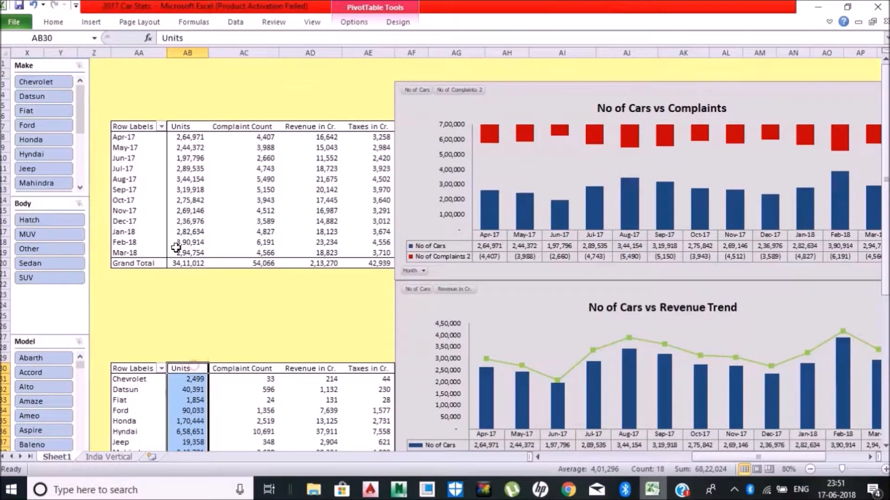
{"action": "left_click", "coordinate": [190, 119]}
{"action": "left_click", "coordinate": [818, 7]}
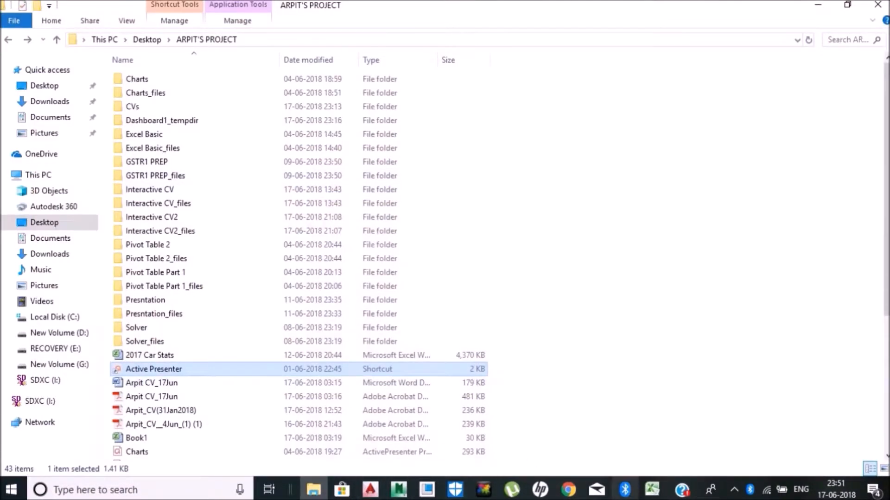
{"action": "left_click", "coordinate": [652, 489]}
{"action": "key", "text": "ctrl+F1"}
Try filling the monthly pivot table's Units column with medium blue and its Complaint Count column with light red
{"action": "left_click", "coordinate": [204, 63]}
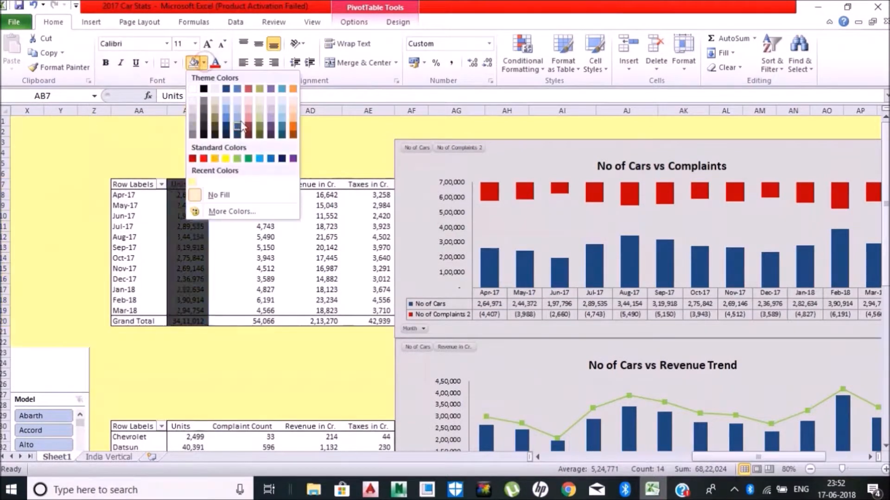
{"action": "left_click", "coordinate": [225, 114]}
{"action": "left_click", "coordinate": [233, 177]}
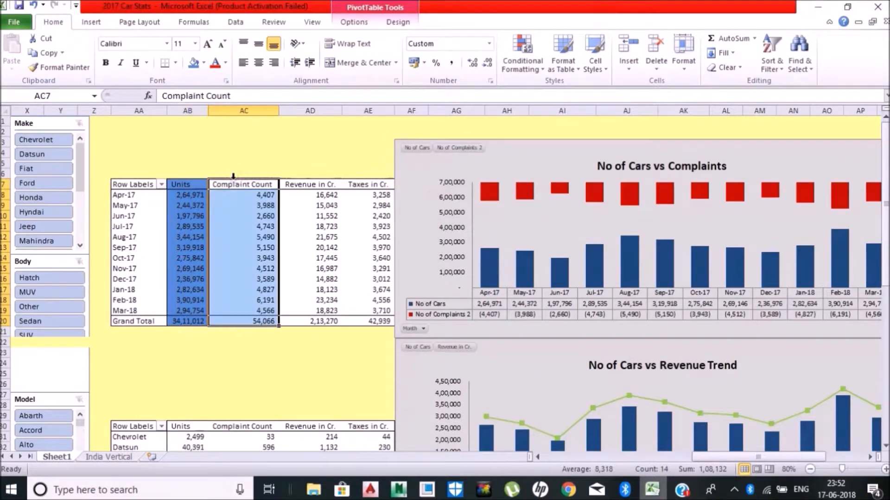
{"action": "left_click", "coordinate": [204, 63]}
{"action": "left_click", "coordinate": [249, 111]}
Try filling the monthly pivot table's Revenue in Cr. column with olive green and its Taxes in Cr. column with dark grey
{"action": "left_click", "coordinate": [311, 179]}
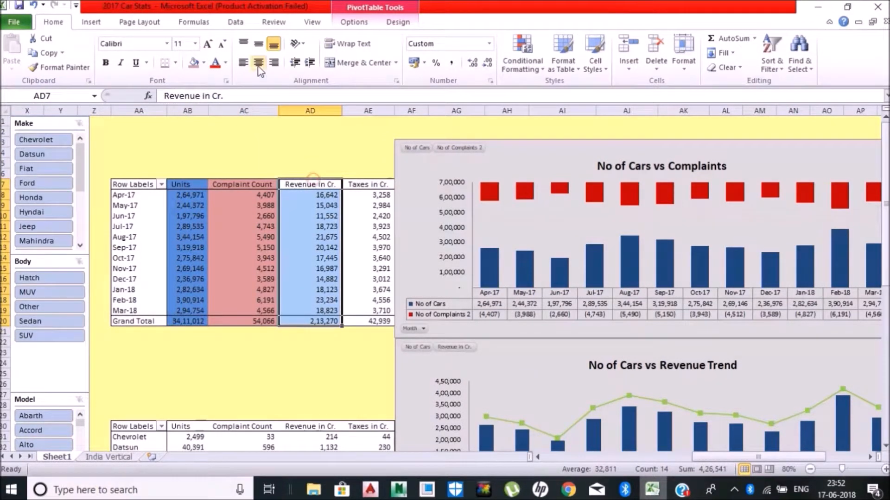
{"action": "left_click", "coordinate": [204, 63]}
{"action": "left_click", "coordinate": [259, 118]}
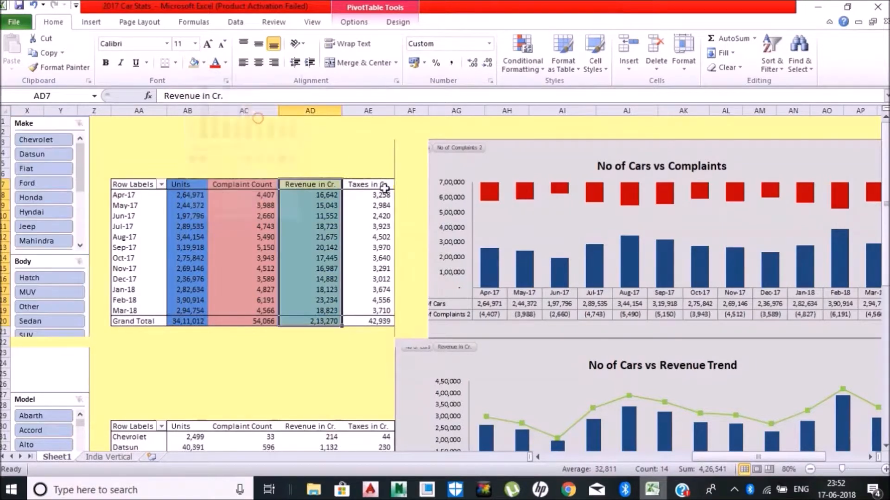
{"action": "left_click", "coordinate": [379, 178]}
{"action": "left_click", "coordinate": [204, 63]}
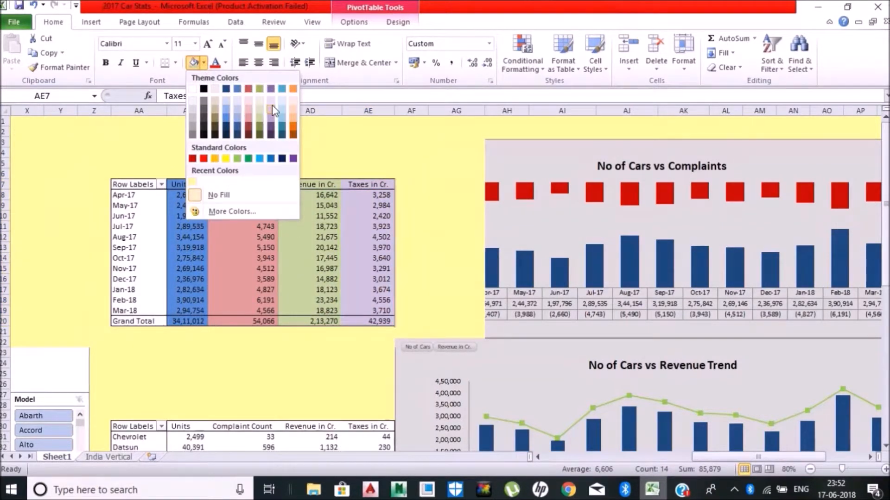
{"action": "left_click", "coordinate": [204, 103]}
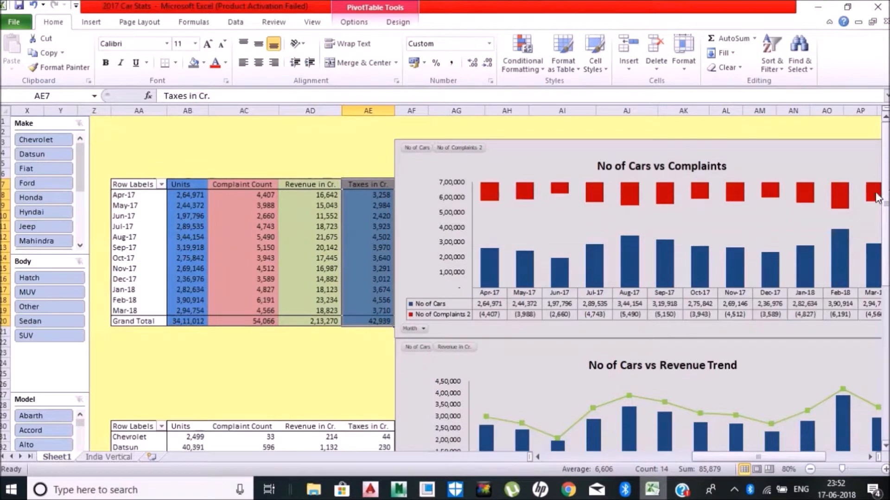
Undo the four column fills in the monthly pivot table
{"action": "key", "text": "ctrl+z"}
{"action": "key", "text": "ctrl+z"}
{"action": "key", "text": "ctrl+z"}
{"action": "key", "text": "ctrl+z"}
{"action": "left_click", "coordinate": [210, 206]}
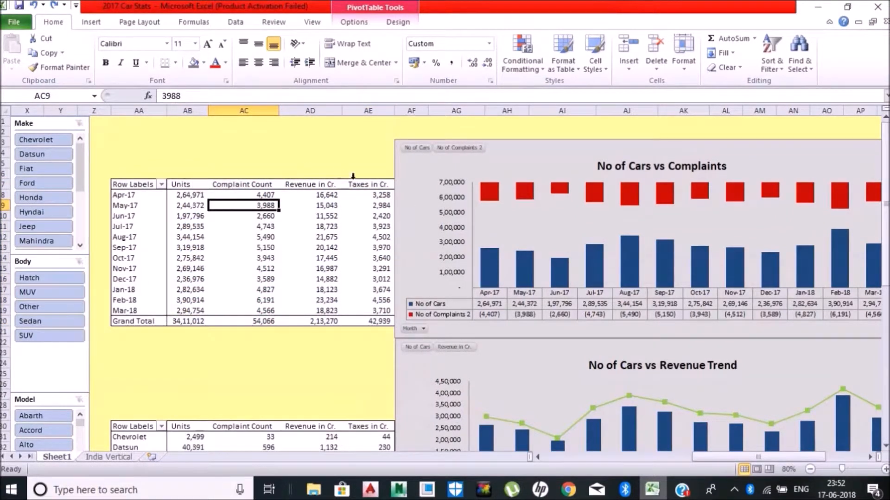
Fill the monthly pivot table's Taxes in Cr. column with dark grey and its Revenue in Cr. column with light olive green
{"action": "left_click", "coordinate": [350, 179]}
{"action": "left_click", "coordinate": [193, 64]}
{"action": "left_click", "coordinate": [309, 180]}
{"action": "left_click", "coordinate": [204, 63]}
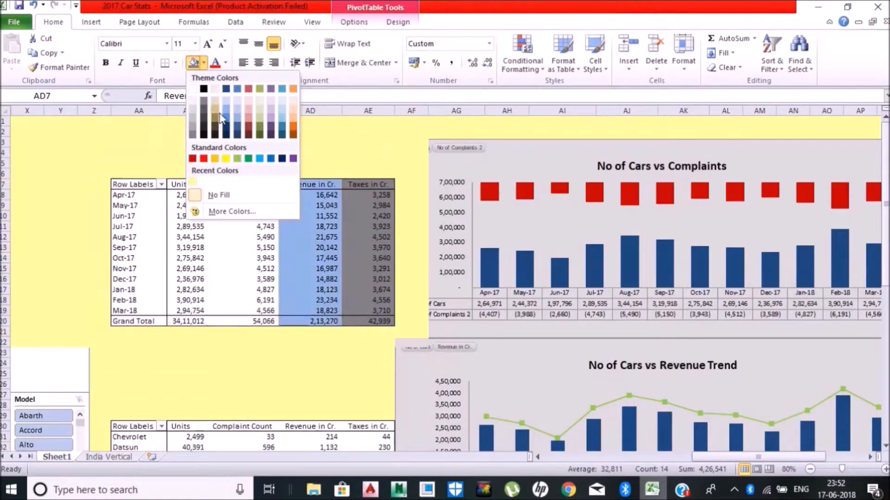
{"action": "left_click", "coordinate": [259, 106]}
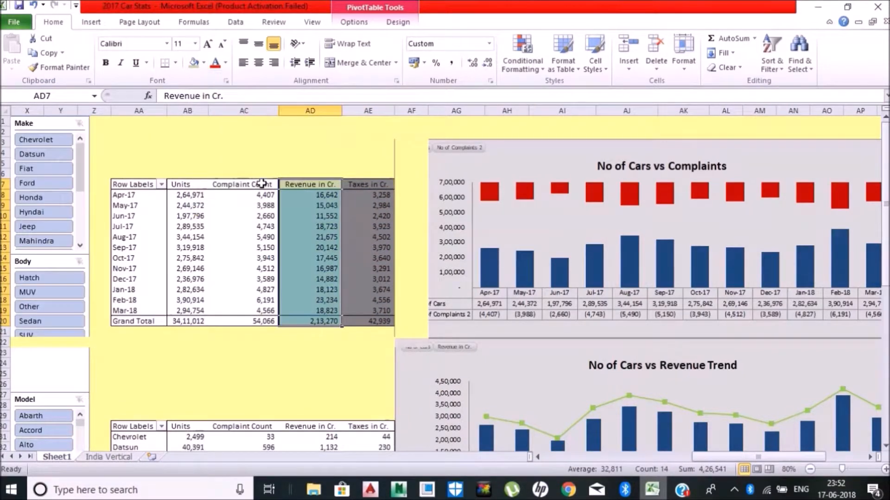
Fill the monthly pivot table's Complaint Count column with light red and its Units column with light blue
{"action": "left_click", "coordinate": [259, 181]}
{"action": "left_click", "coordinate": [204, 63]}
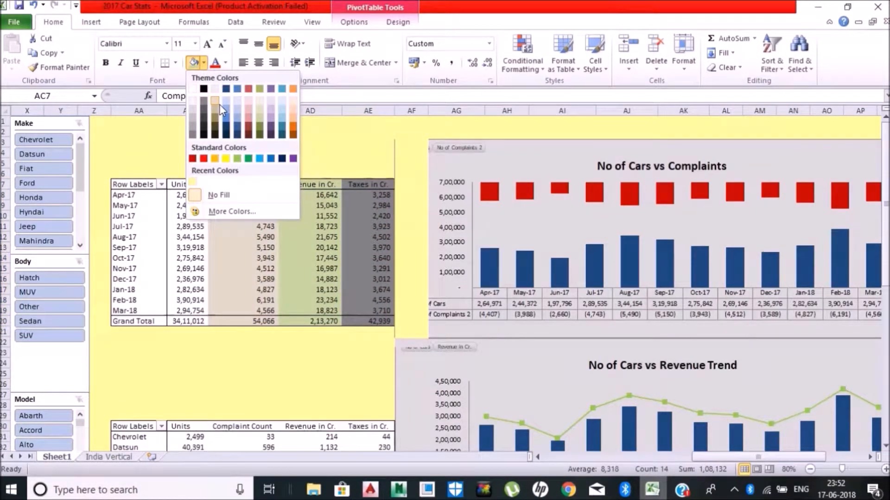
{"action": "left_click", "coordinate": [248, 115]}
{"action": "left_click", "coordinate": [181, 184]}
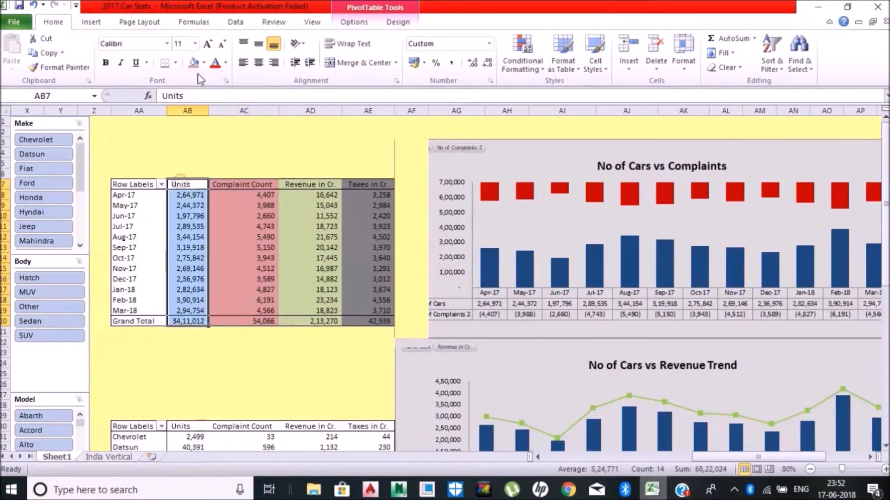
{"action": "left_click", "coordinate": [204, 63]}
{"action": "left_click", "coordinate": [237, 113]}
Try adding a merged, centred heading "Month on Month Units and Revenue Comparison" across AA3:AE5 above the monthly pivot table
{"action": "left_click_drag", "start_coordinate": [130, 153], "coordinate": [382, 164]}
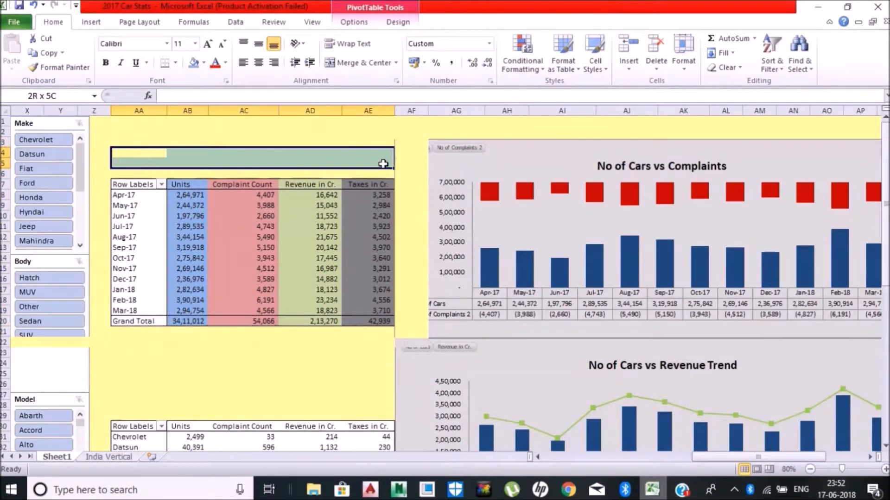
{"action": "left_click_drag", "start_coordinate": [122, 139], "coordinate": [387, 163]}
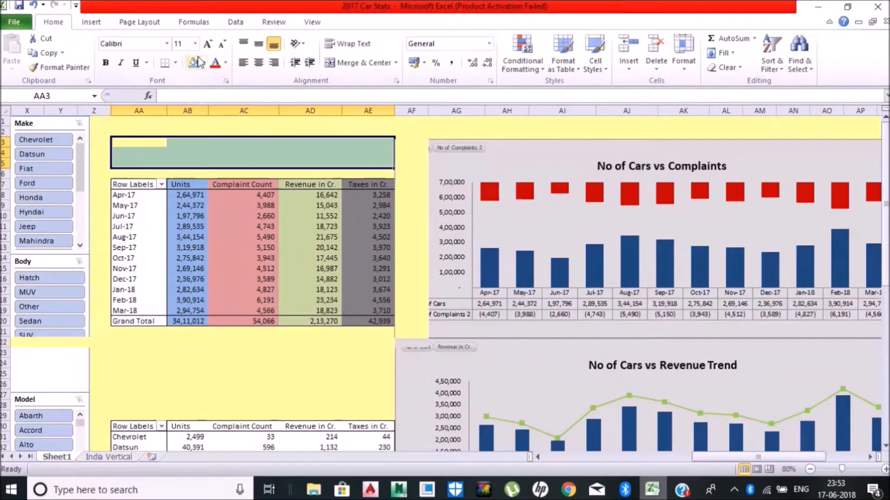
{"action": "left_click", "coordinate": [357, 65]}
{"action": "type", "text": "Month on Month"}
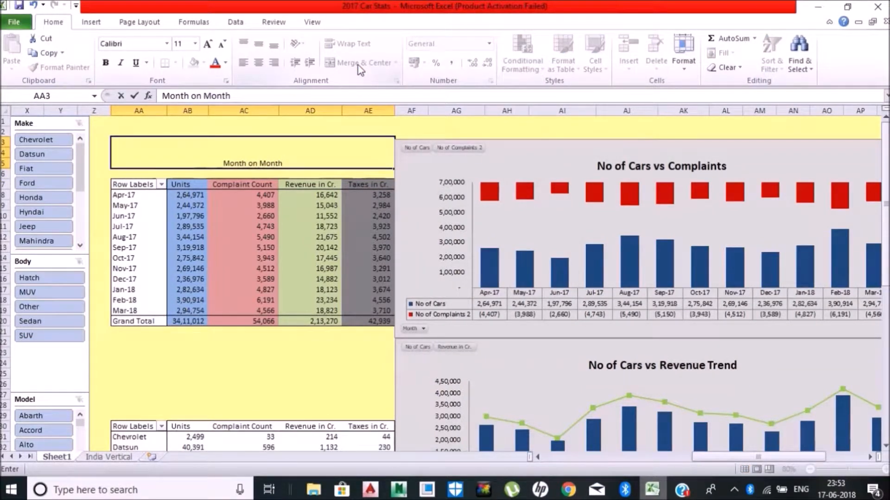
{"action": "type", "text": " Unit"}
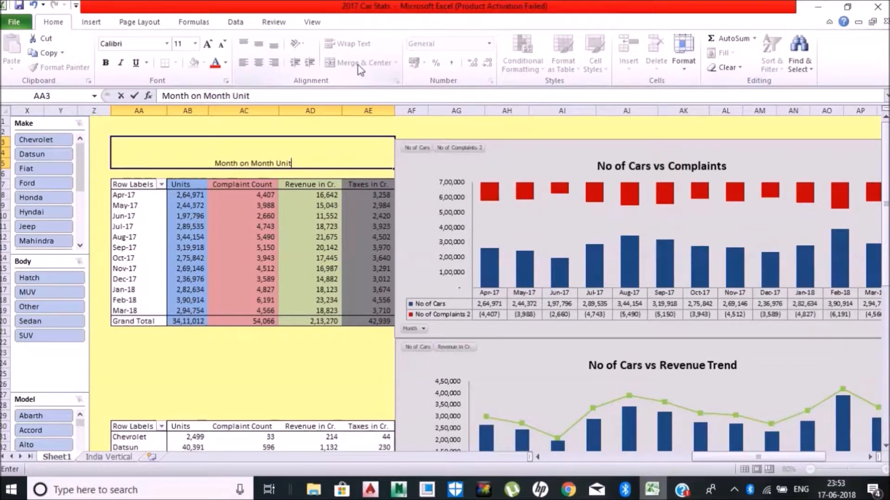
{"action": "type", "text": " Units and Revenue Comparison"}
{"action": "key", "text": "Return"}
Try formatting the monthly table's heading as bold, wrapped, vertically centred text at size 15
{"action": "key", "text": "Up"}
{"action": "key", "text": "ctrl+b"}
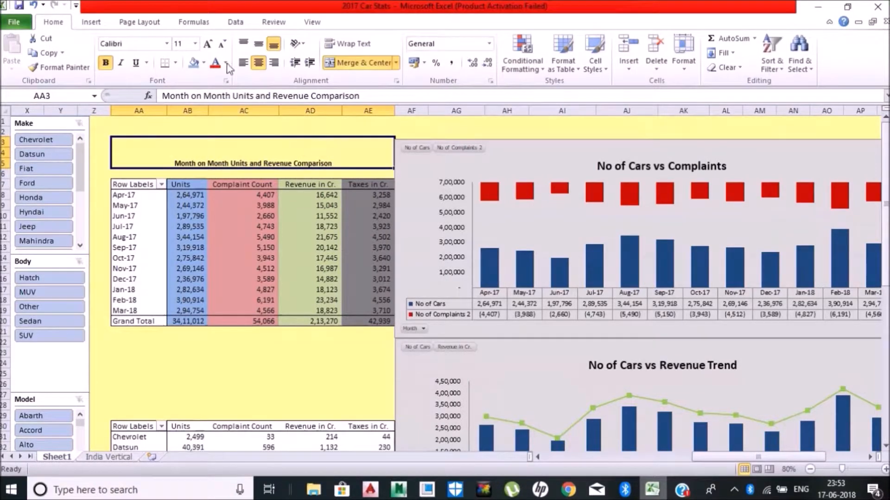
{"action": "type", "text": "20"}
{"action": "key", "text": "Return"}
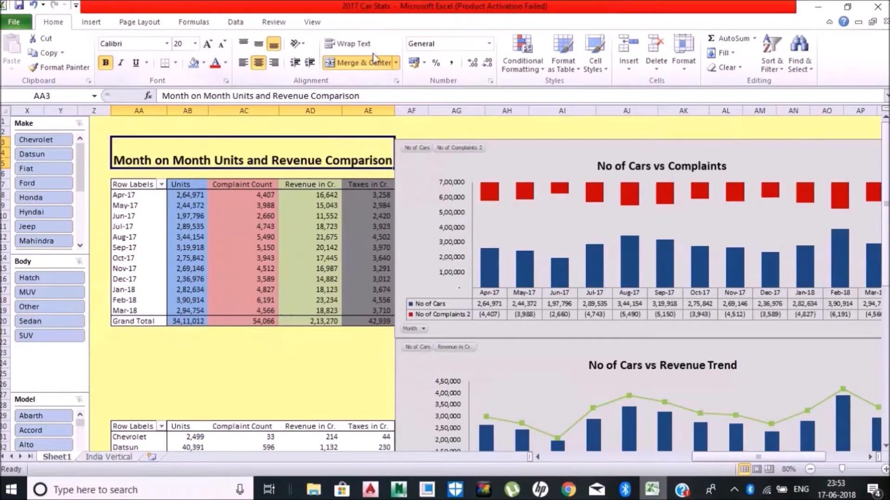
{"action": "type", "text": "5"}
{"action": "key", "text": "Return"}
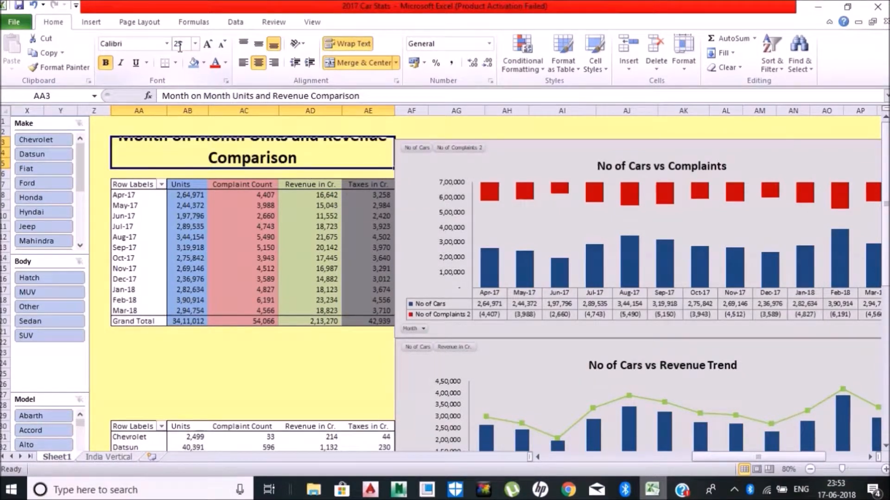
{"action": "left_click", "coordinate": [182, 49]}
{"action": "type", "text": "15"}
{"action": "key", "text": "Return"}
{"action": "left_click", "coordinate": [258, 43]}
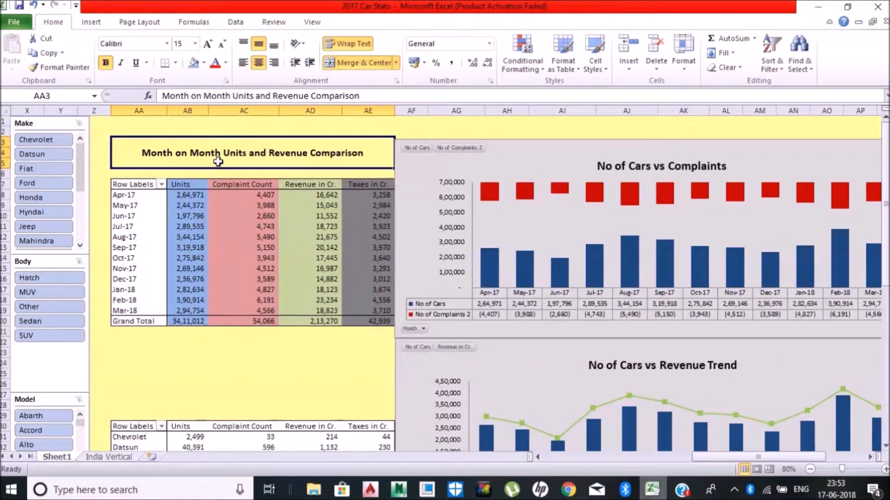
Undo the "Month on Month Units and Revenue Comparison" heading together with its formatting
{"action": "key", "text": "ctrl+z"}
{"action": "key", "text": "ctrl+y"}
{"action": "key", "text": "ctrl+z"}
{"action": "key", "text": "ctrl+z"}
{"action": "key", "text": "ctrl+y"}
{"action": "key", "text": "ctrl+z"}
{"action": "key", "text": "ctrl+y"}
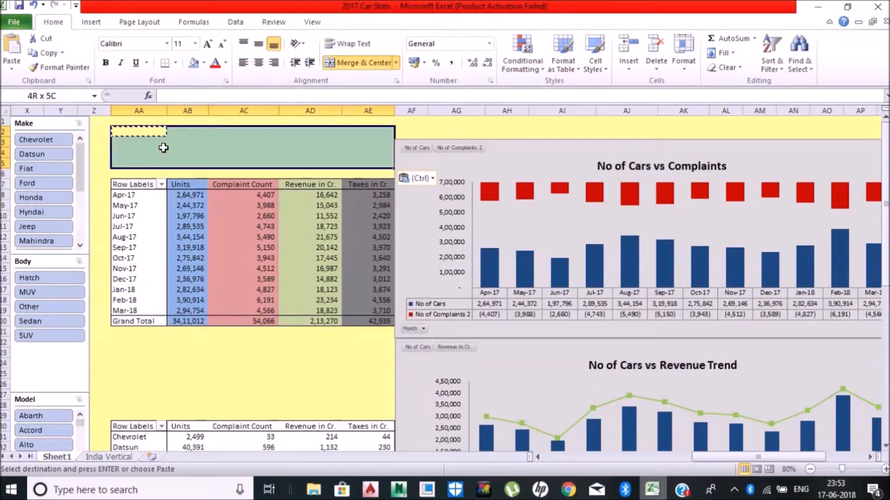
{"action": "key", "text": "ctrl+z"}
Merge AA2:AE5 and enter the two-line heading "Cars Sales Dashborad" and "No of Units, Complaints, Revenue and Taxes"
{"action": "left_click_drag", "start_coordinate": [128, 128], "coordinate": [377, 157]}
{"action": "left_click", "coordinate": [340, 64]}
{"action": "type", "text": "Cars Dashborad"}
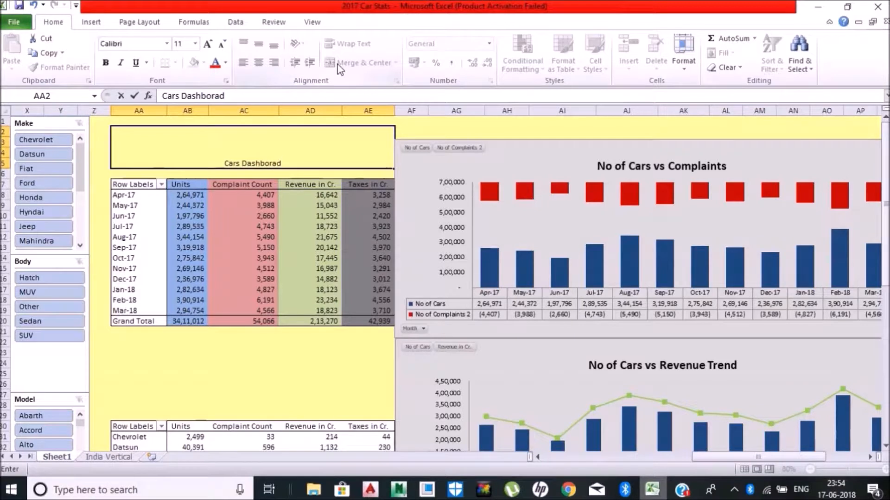
{"action": "type", "text": "Seel"}
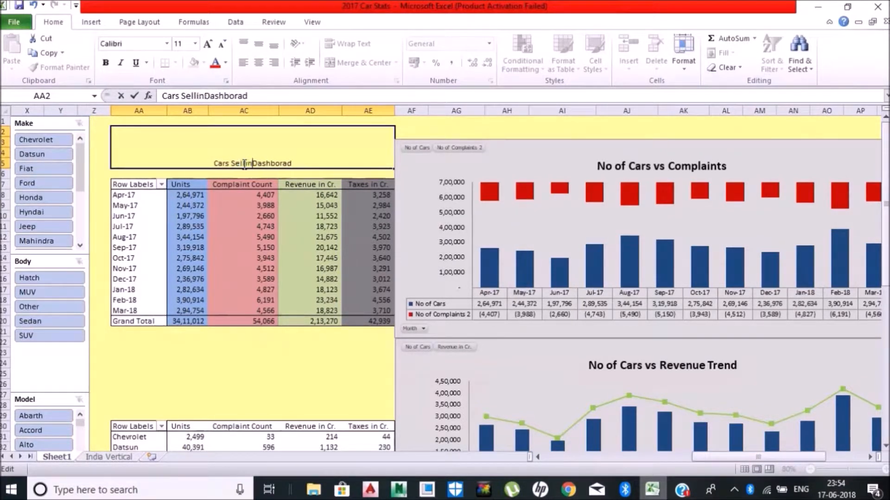
{"action": "left_click", "coordinate": [298, 163]}
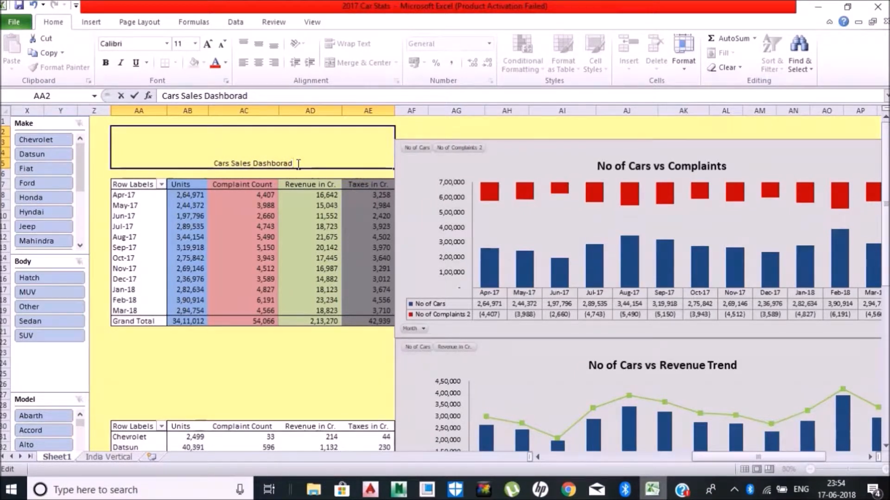
{"action": "key", "text": "alt+Return"}
{"action": "type", "text": "No of Units, Complain"}
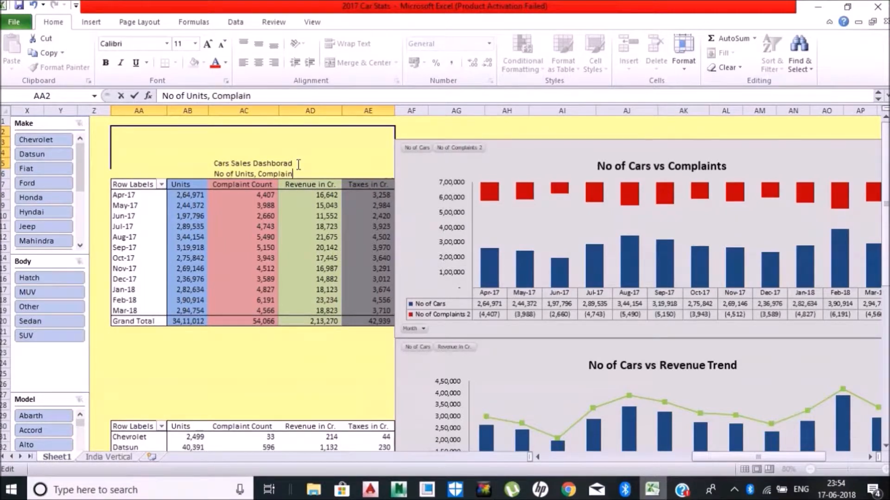
{"action": "type", "text": "ts, Revenue and Taxes"}
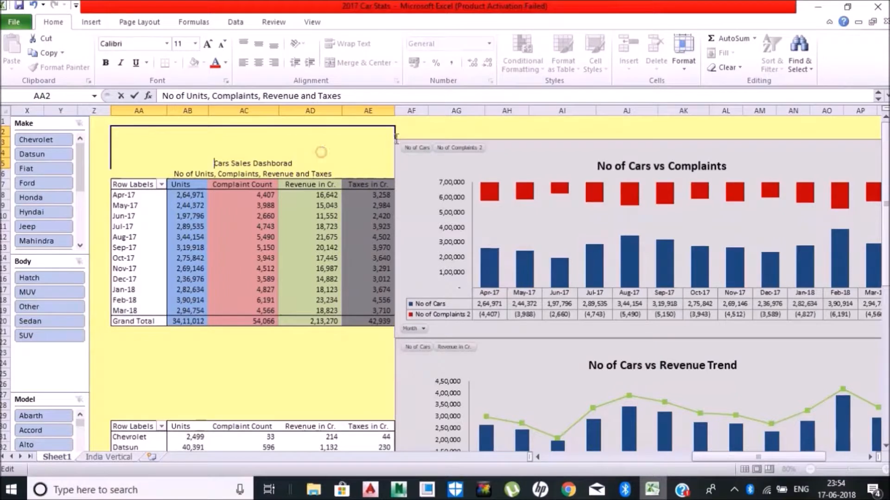
{"action": "left_click", "coordinate": [454, 121]}
Make the merged dashboard heading bold at font size 15
{"action": "left_click", "coordinate": [253, 146]}
{"action": "left_click", "coordinate": [183, 43]}
{"action": "type", "text": "15"}
{"action": "key", "text": "Return"}
{"action": "key", "text": "ctrl+b"}
Give the dashboard heading a black fill and white text at font size 20
{"action": "left_click", "coordinate": [204, 62]}
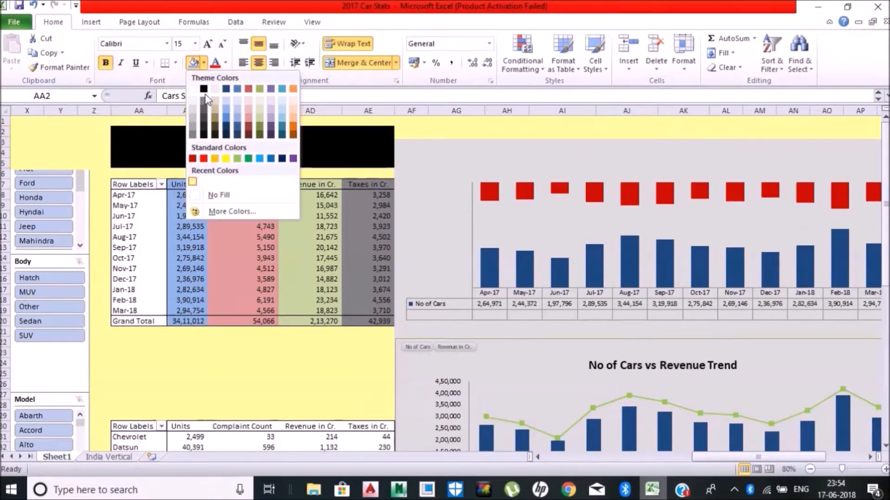
{"action": "left_click", "coordinate": [204, 89]}
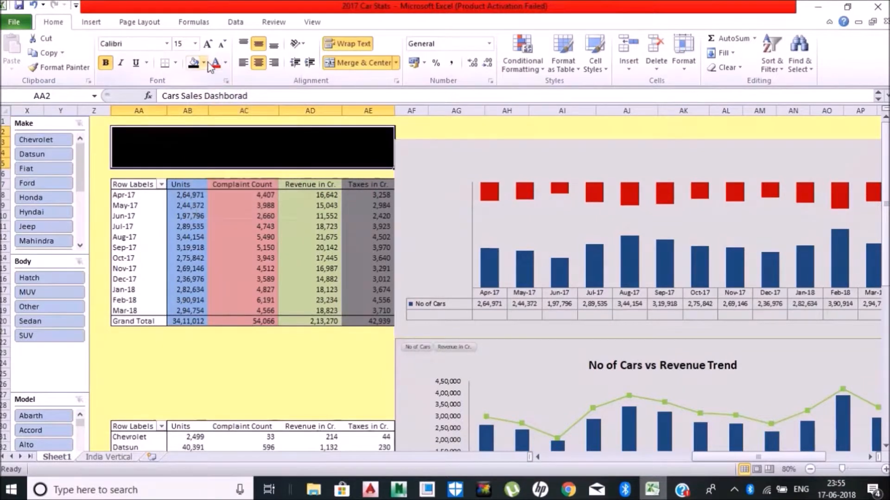
{"action": "left_click", "coordinate": [225, 63]}
{"action": "left_click", "coordinate": [213, 108]}
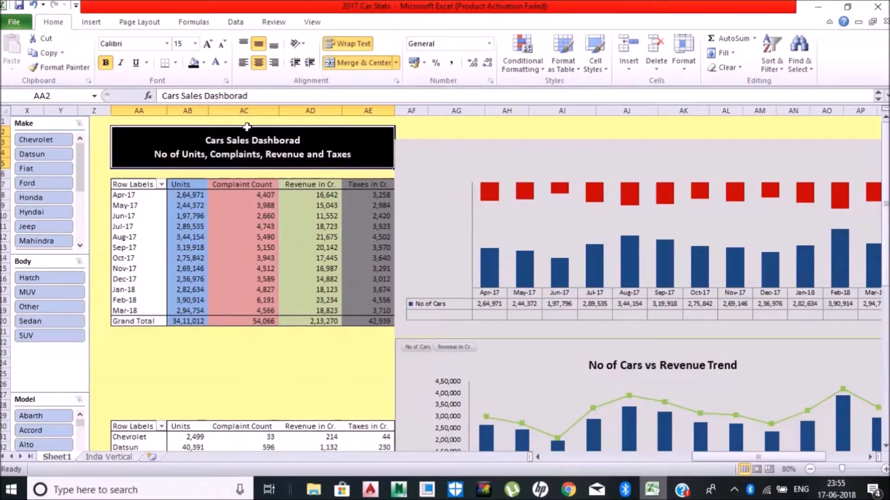
{"action": "type", "text": "20"}
{"action": "key", "text": "Return"}
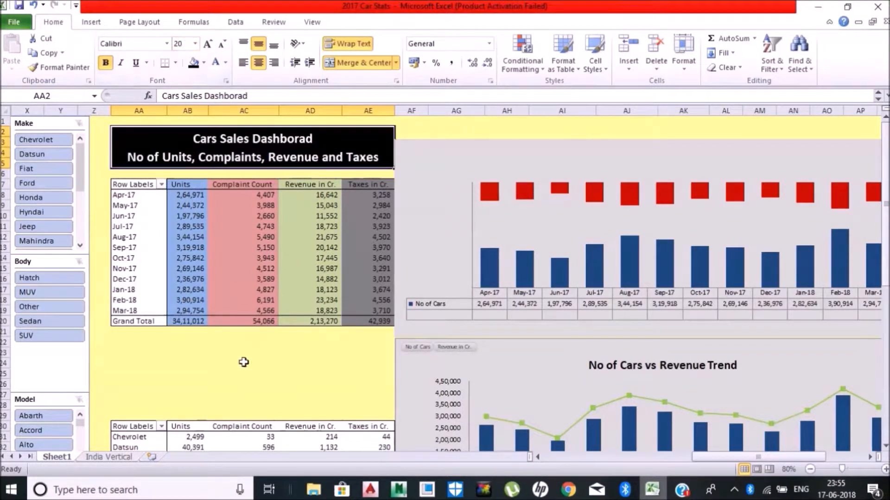
{"action": "left_click", "coordinate": [243, 363]}
{"action": "scroll", "coordinate": [243, 363], "scroll_direction": "down", "scroll_amount": 6}
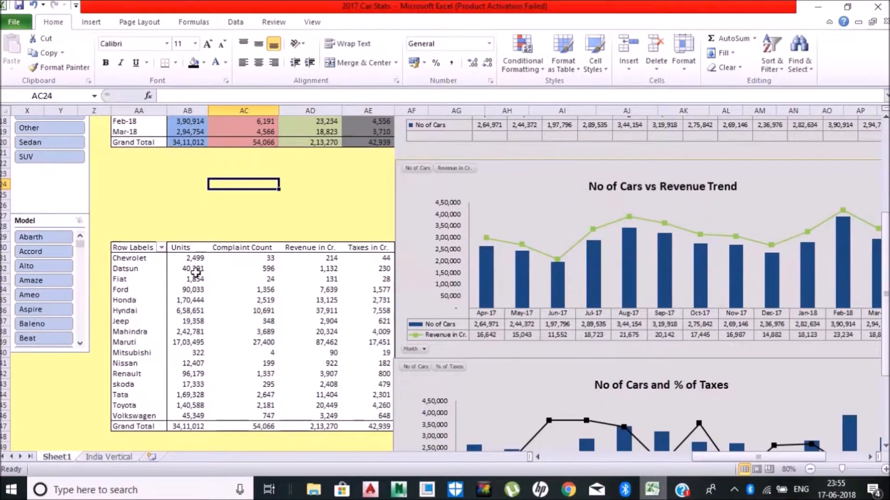
{"action": "left_click", "coordinate": [184, 242]}
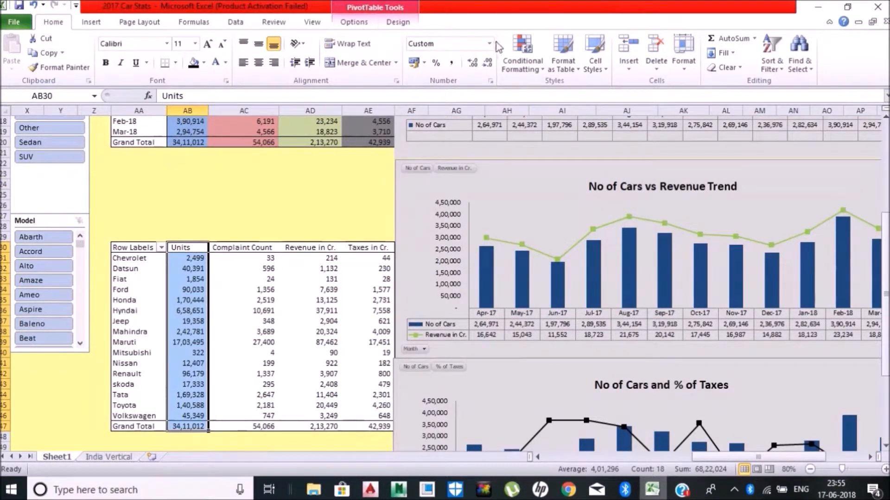
{"action": "left_click", "coordinate": [522, 53]}
{"action": "left_click", "coordinate": [249, 359]}
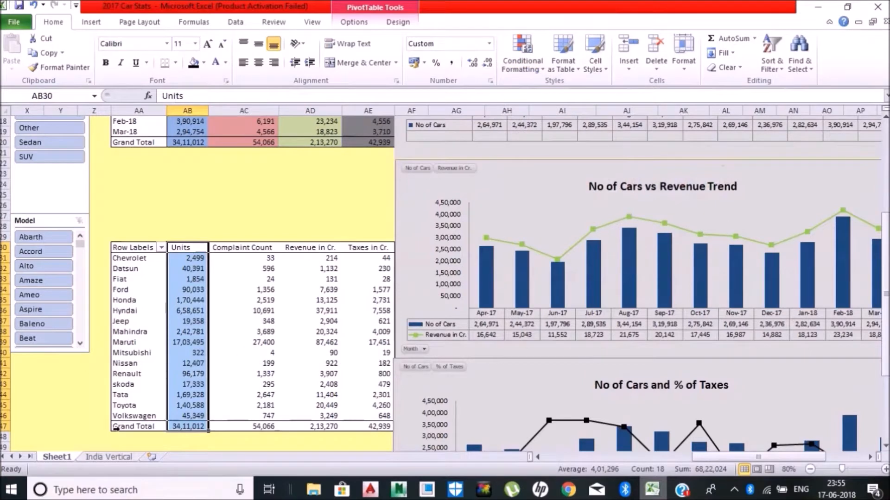
Remove the Grand Total row from the car-make pivot table
{"action": "left_click", "coordinate": [115, 428]}
{"action": "right_click", "coordinate": [139, 425]}
{"action": "left_click", "coordinate": [155, 351]}
Try green-yellow-red colour scales on the Units and Complaint Count columns of the car-make pivot table
{"action": "left_click", "coordinate": [190, 247]}
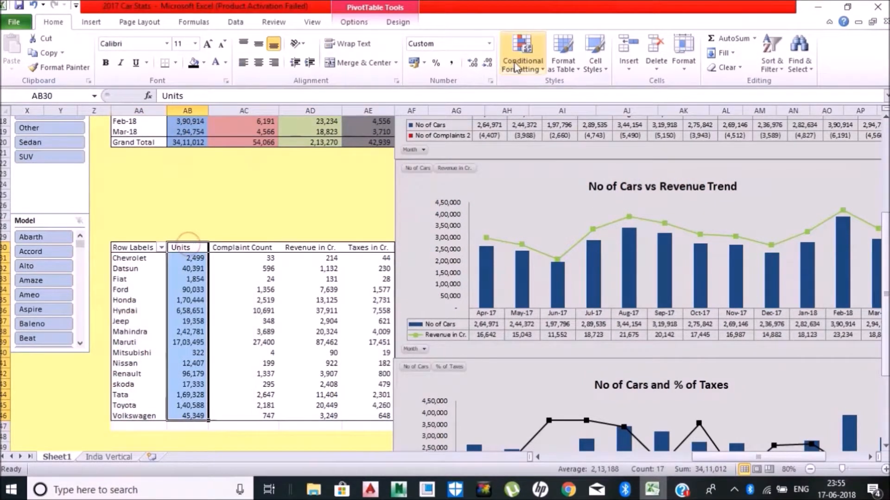
{"action": "left_click", "coordinate": [522, 54]}
{"action": "mouse_move", "coordinate": [567, 179]}
{"action": "left_click", "coordinate": [625, 177]}
{"action": "left_click", "coordinate": [249, 245]}
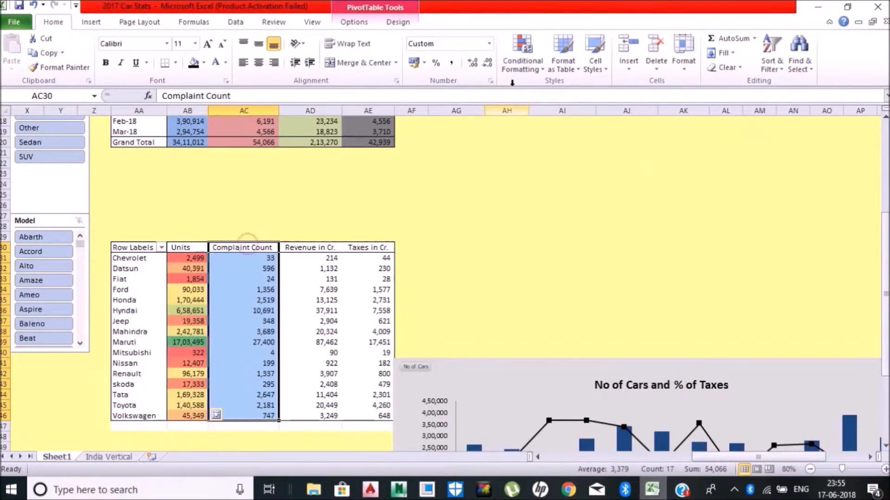
{"action": "left_click", "coordinate": [522, 53]}
{"action": "left_click", "coordinate": [640, 178]}
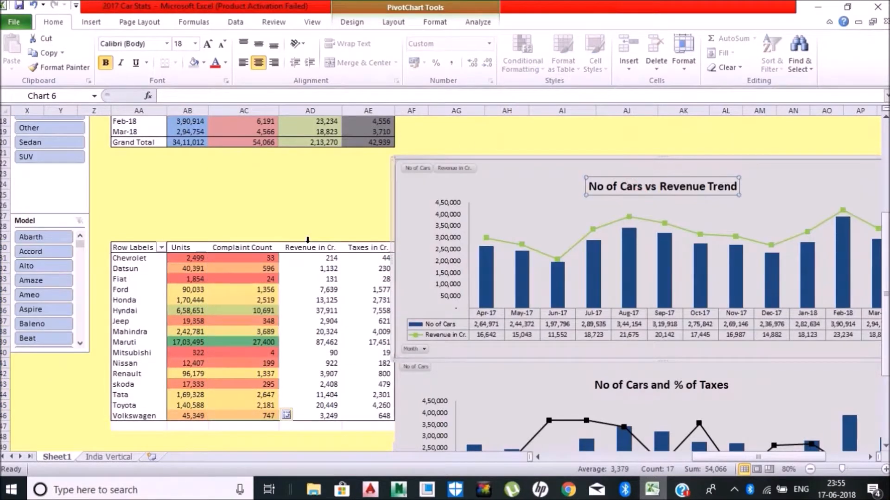
Try gradient data bars on the car-make pivot table's Revenue in Cr. column
{"action": "left_click", "coordinate": [310, 247]}
{"action": "left_click", "coordinate": [522, 54]}
{"action": "mouse_move", "coordinate": [540, 153]}
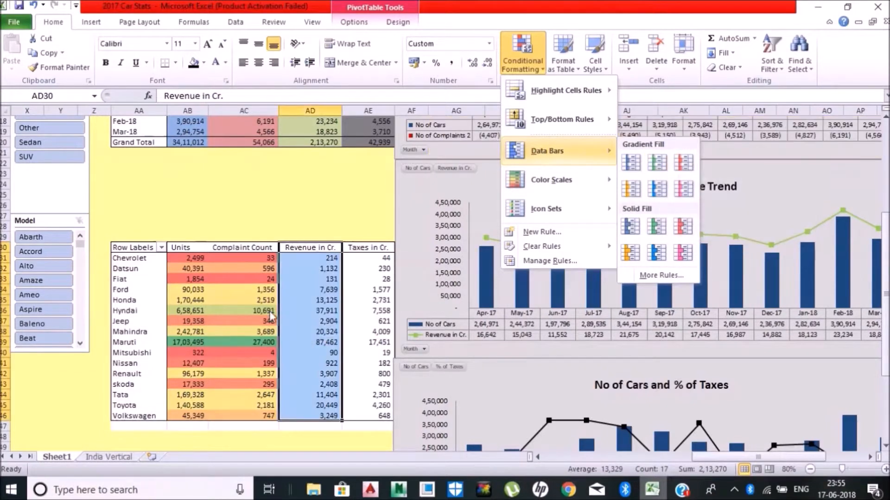
{"action": "left_click", "coordinate": [681, 166]}
Undo the conditional formatting on the car-make pivot table's Revenue in Cr., Complaint Count and Units columns
{"action": "key", "text": "ctrl+z"}
{"action": "key", "text": "ctrl+z"}
{"action": "key", "text": "ctrl+z"}
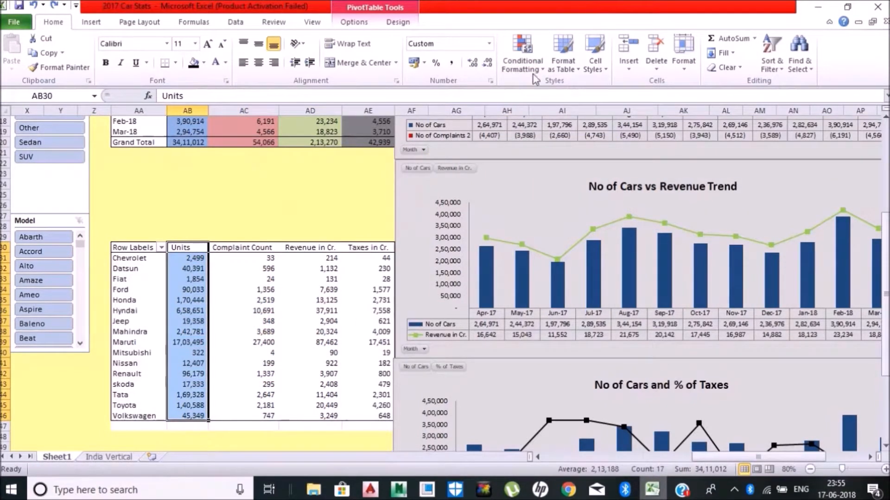
Apply light blue gradient data bars to the car-make table's Units column and pink gradient data bars to its Complaint Count column
{"action": "left_click", "coordinate": [533, 69]}
{"action": "mouse_move", "coordinate": [547, 151]}
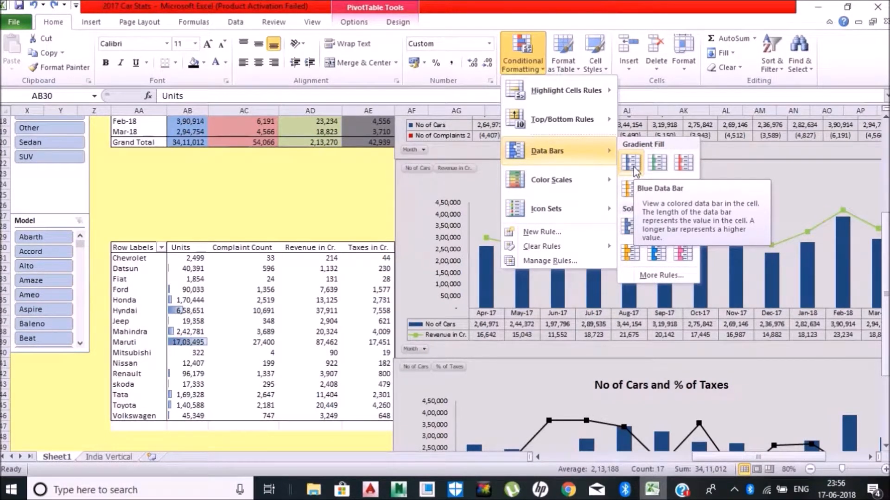
{"action": "left_click", "coordinate": [632, 163]}
{"action": "left_click", "coordinate": [522, 54]}
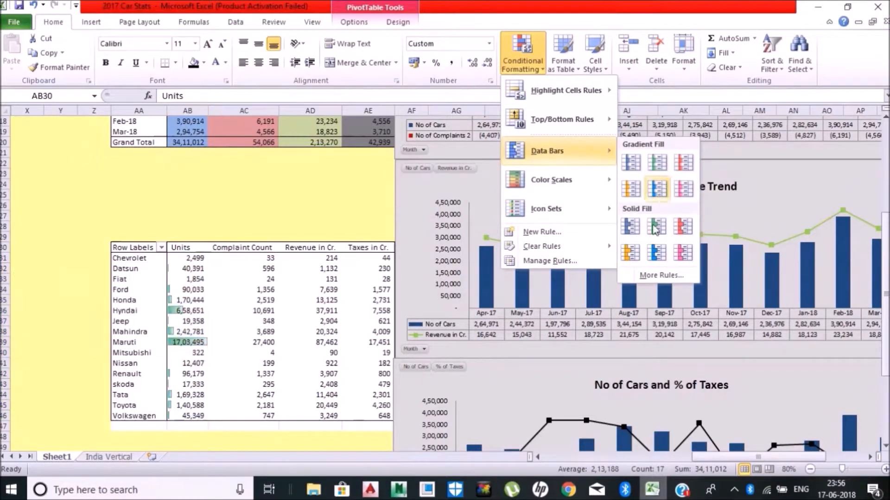
{"action": "left_click", "coordinate": [289, 241]}
{"action": "left_click", "coordinate": [243, 244]}
{"action": "left_click", "coordinate": [522, 54]}
{"action": "mouse_move", "coordinate": [562, 159]}
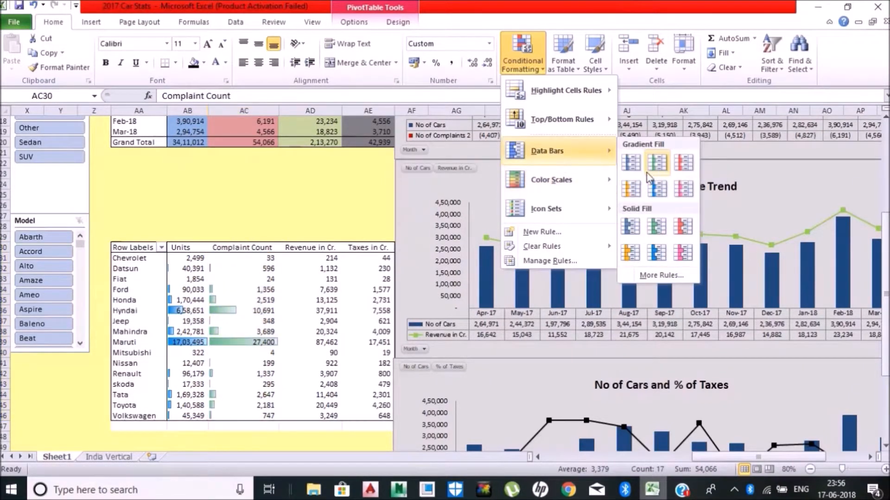
{"action": "left_click", "coordinate": [683, 188]}
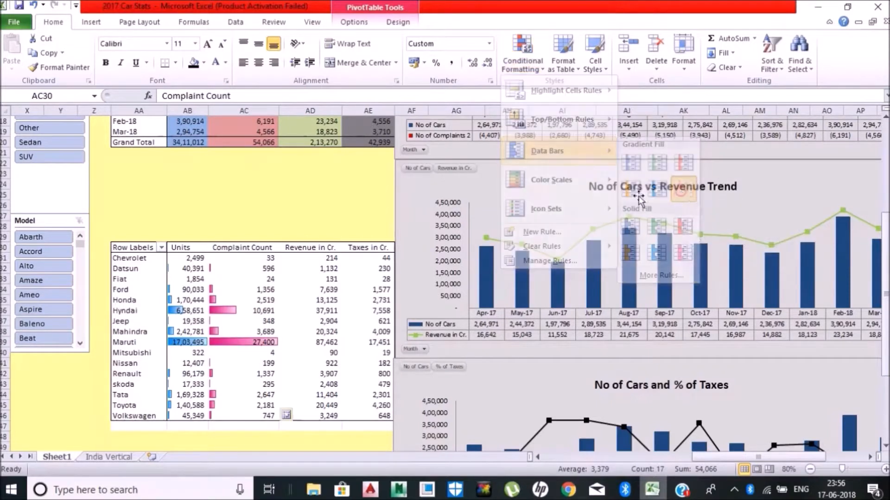
Apply green gradient data bars to the car-make table's Revenue in Cr. column and blue gradient data bars to its Taxes in Cr. column
{"action": "left_click", "coordinate": [311, 243]}
{"action": "left_click", "coordinate": [522, 63]}
{"action": "mouse_move", "coordinate": [555, 161]}
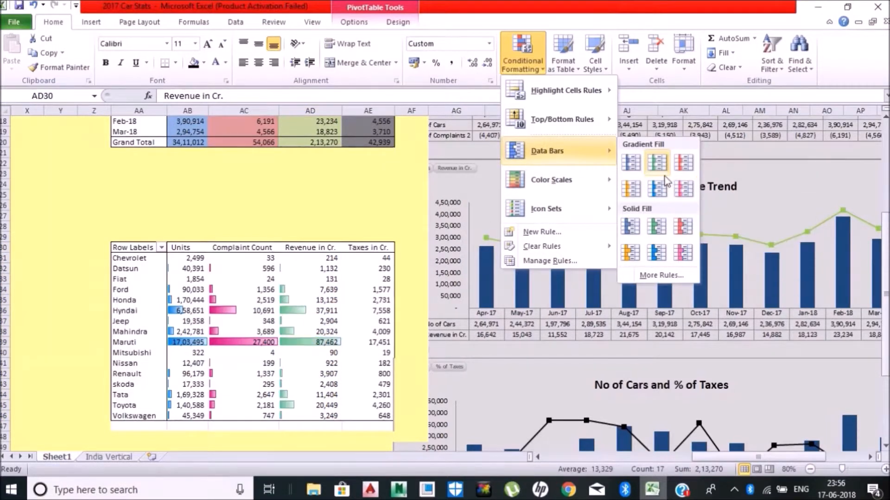
{"action": "left_click", "coordinate": [659, 221]}
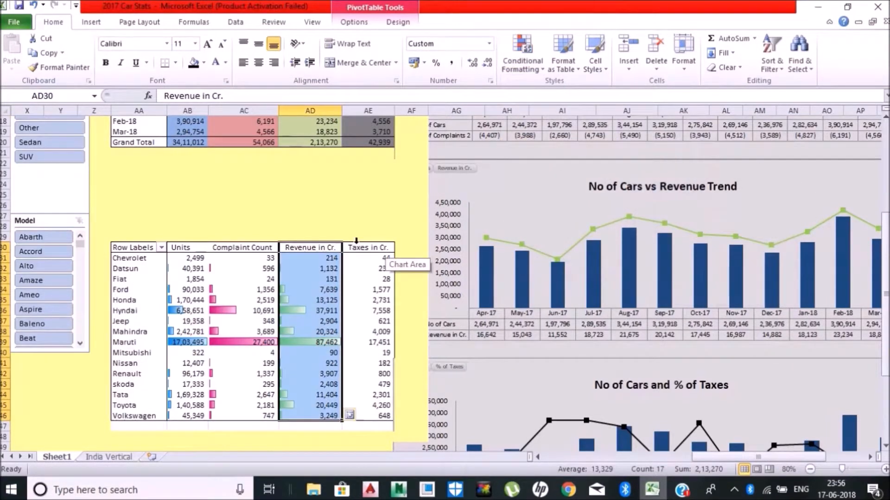
{"action": "left_click", "coordinate": [357, 242]}
{"action": "left_click", "coordinate": [523, 53]}
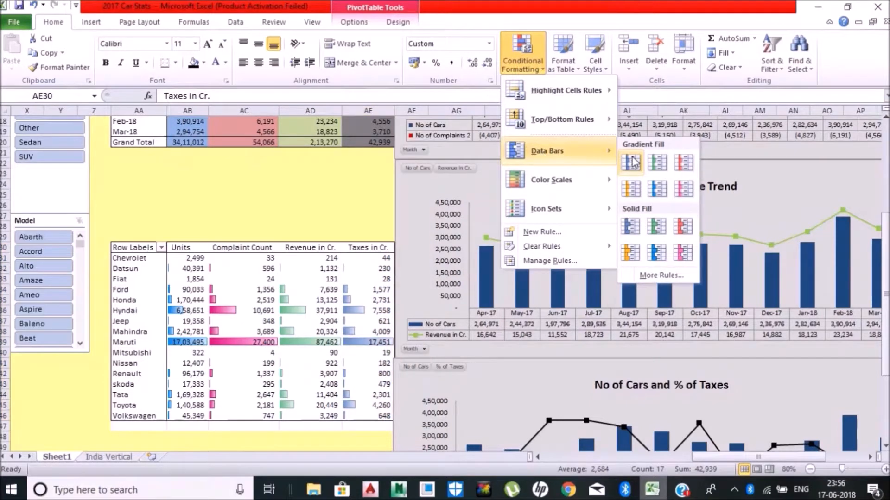
{"action": "left_click", "coordinate": [633, 162]}
{"action": "left_click", "coordinate": [254, 221]}
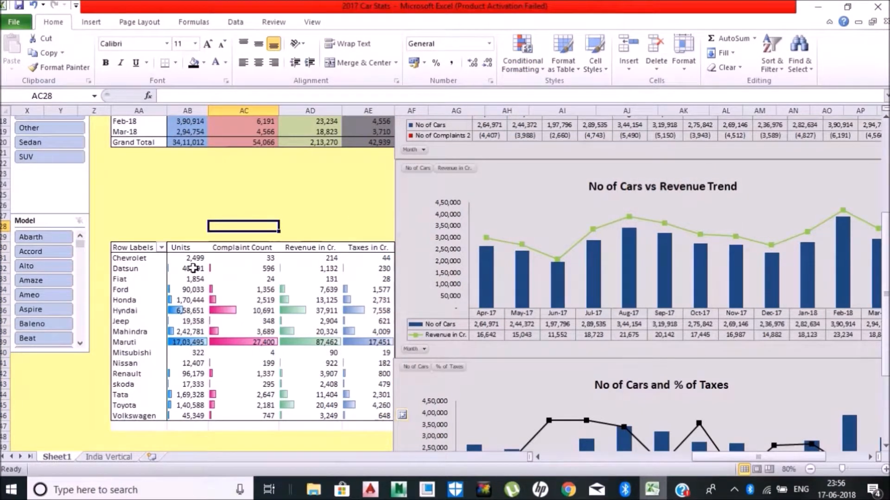
Turn off the gridlines on the dashboard sheet
{"action": "left_click", "coordinate": [153, 206]}
{"action": "left_click", "coordinate": [204, 64]}
{"action": "left_click", "coordinate": [235, 22]}
{"action": "left_click", "coordinate": [273, 22]}
{"action": "left_click", "coordinate": [312, 21]}
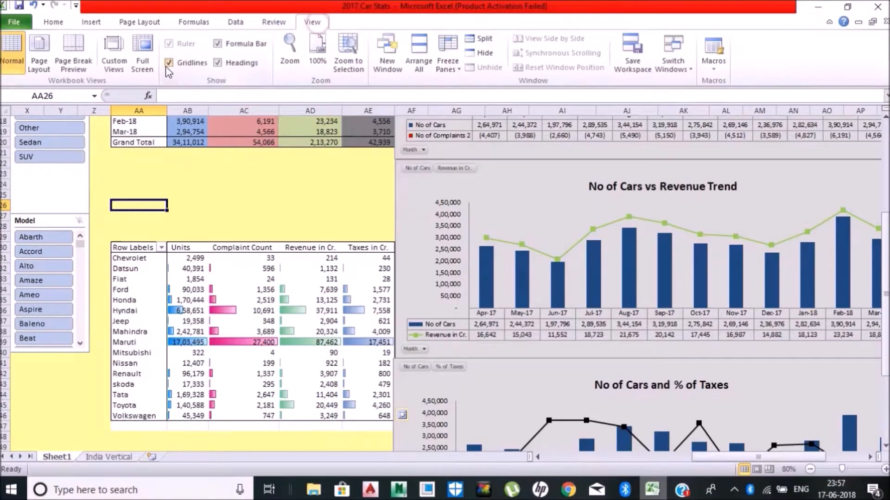
{"action": "left_click", "coordinate": [220, 175]}
Filter the dashboard to SUV with the Body slicer and clear that filter again
{"action": "left_click", "coordinate": [50, 156]}
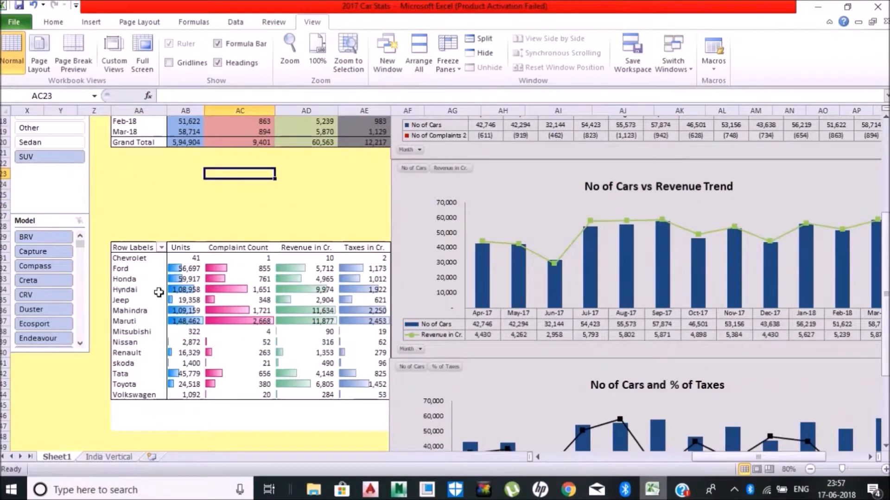
{"action": "scroll", "coordinate": [550, 245], "scroll_direction": "up", "scroll_amount": 6}
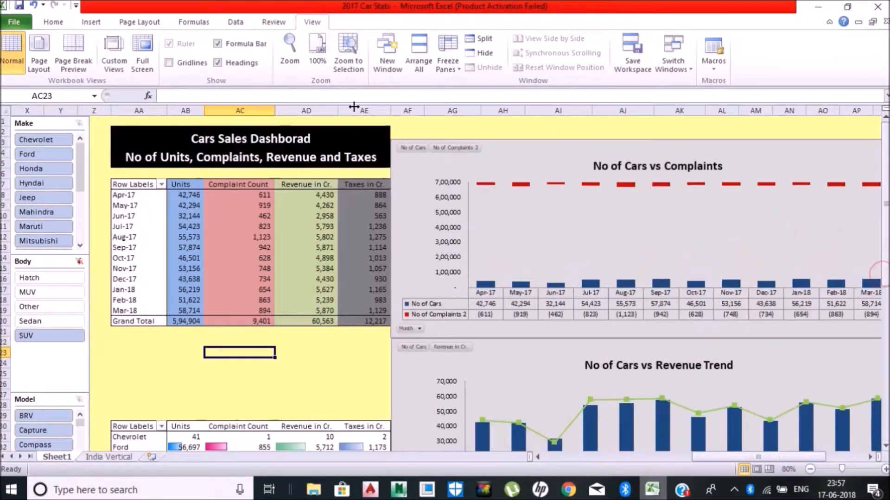
{"action": "left_click", "coordinate": [78, 261]}
Try a color scale on the monthly pivot table's Units column, including the Grand Total cell
{"action": "left_click", "coordinate": [183, 184]}
{"action": "left_click", "coordinate": [366, 25]}
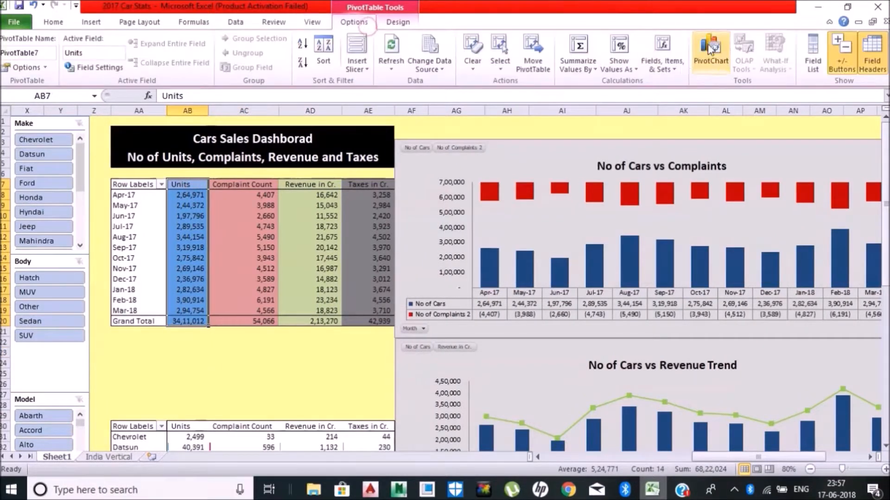
{"action": "left_click", "coordinate": [54, 21]}
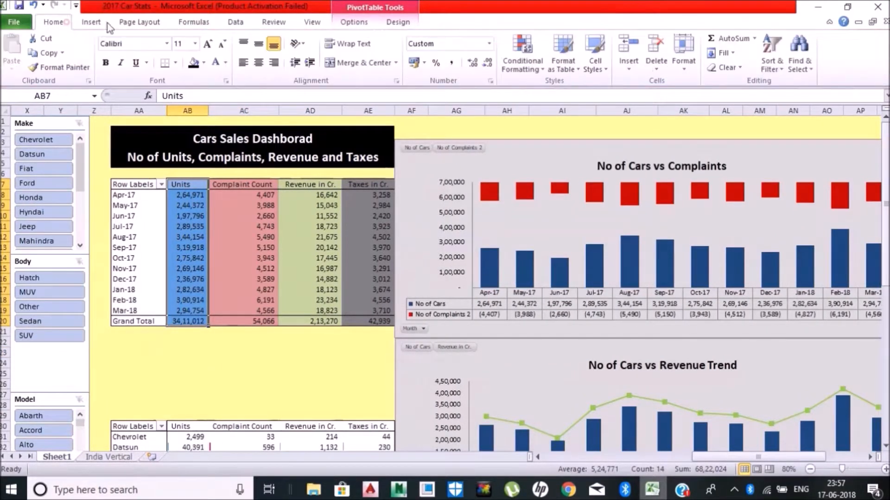
{"action": "left_click", "coordinate": [522, 53]}
{"action": "mouse_move", "coordinate": [551, 180]}
{"action": "left_click", "coordinate": [674, 186]}
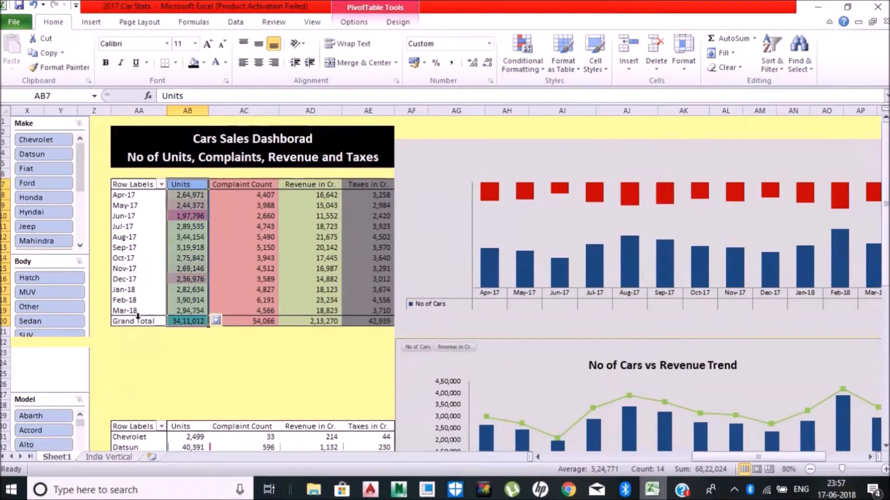
Remove the Grand Total row from the monthly pivot table
{"action": "left_click", "coordinate": [136, 320]}
{"action": "right_click", "coordinate": [135, 320]}
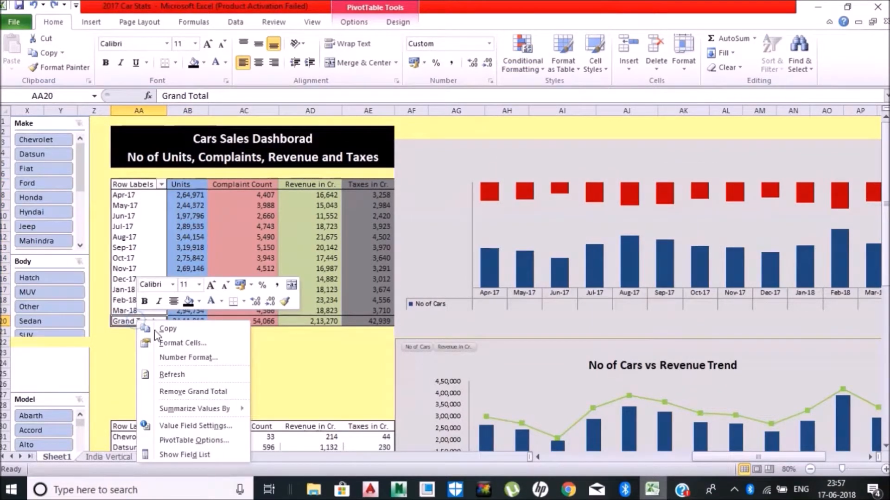
{"action": "left_click", "coordinate": [176, 394]}
Try the Green-Yellow-Red color scale on the monthly pivot table's Units column
{"action": "left_click", "coordinate": [187, 178]}
{"action": "left_click", "coordinate": [522, 53]}
{"action": "mouse_move", "coordinate": [545, 180]}
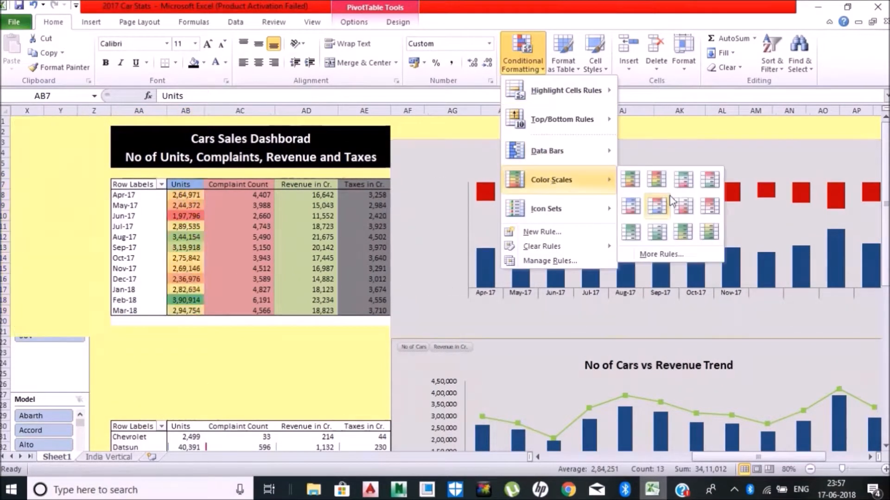
{"action": "left_click", "coordinate": [639, 185]}
Try the Red-Yellow-Green color scale on the monthly pivot table's Complaint Count column
{"action": "left_click", "coordinate": [239, 180]}
{"action": "left_click", "coordinate": [521, 64]}
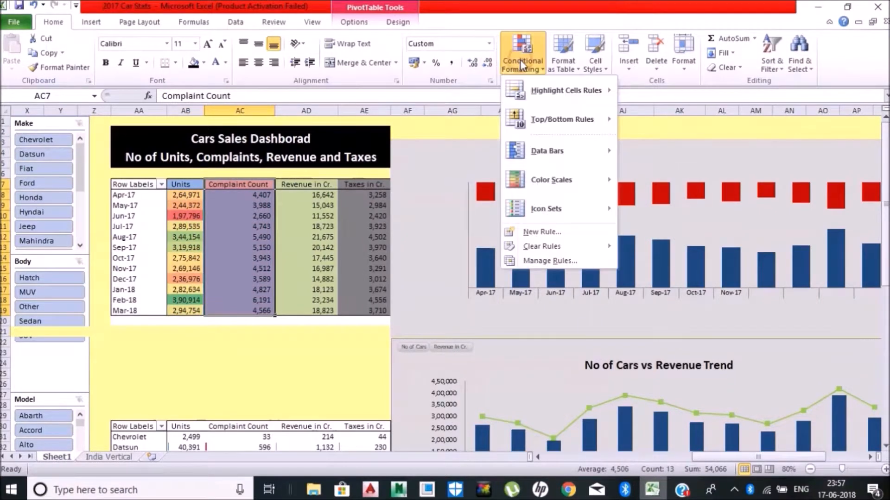
{"action": "mouse_move", "coordinate": [552, 180]}
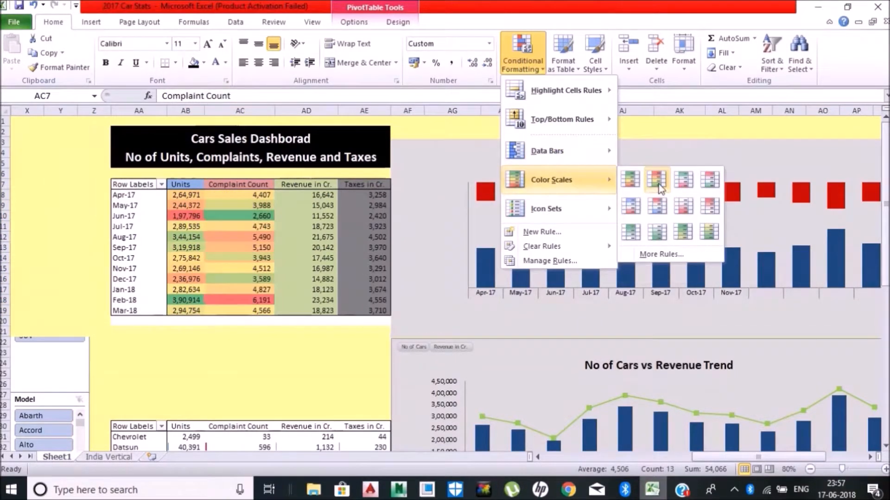
{"action": "left_click", "coordinate": [656, 180]}
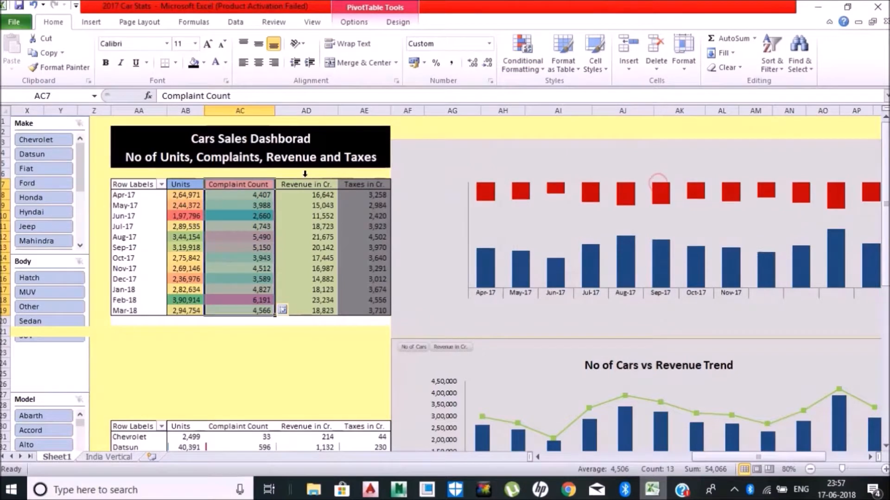
Apply the Green-Yellow-Red color scale to the monthly pivot table's Revenue in Cr. column
{"action": "left_click", "coordinate": [308, 181]}
{"action": "left_click", "coordinate": [521, 64]}
{"action": "mouse_move", "coordinate": [583, 188]}
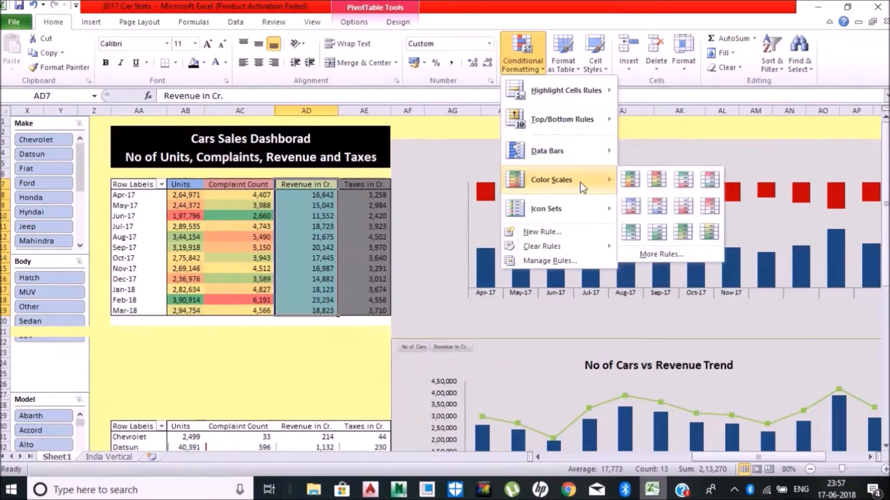
{"action": "left_click", "coordinate": [627, 186]}
Apply the Blue-White-Red color scale to the monthly pivot table's Units column
{"action": "left_click", "coordinate": [183, 182]}
{"action": "left_click", "coordinate": [521, 64]}
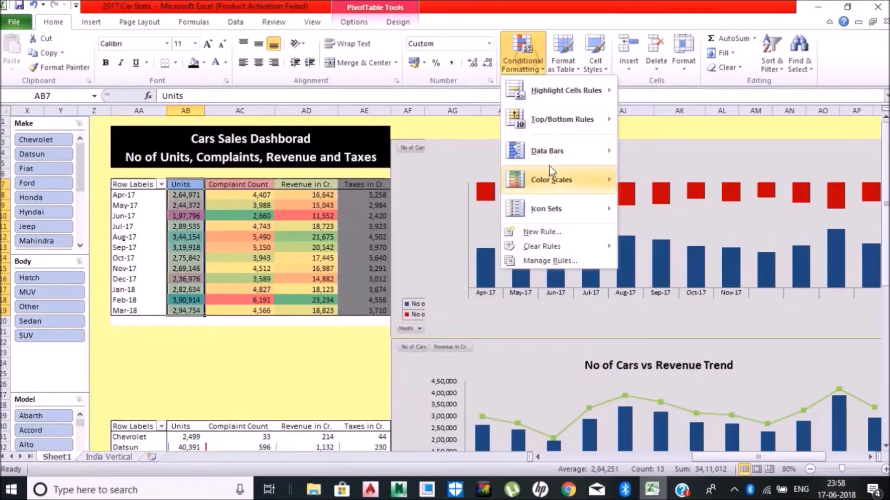
{"action": "mouse_move", "coordinate": [552, 179]}
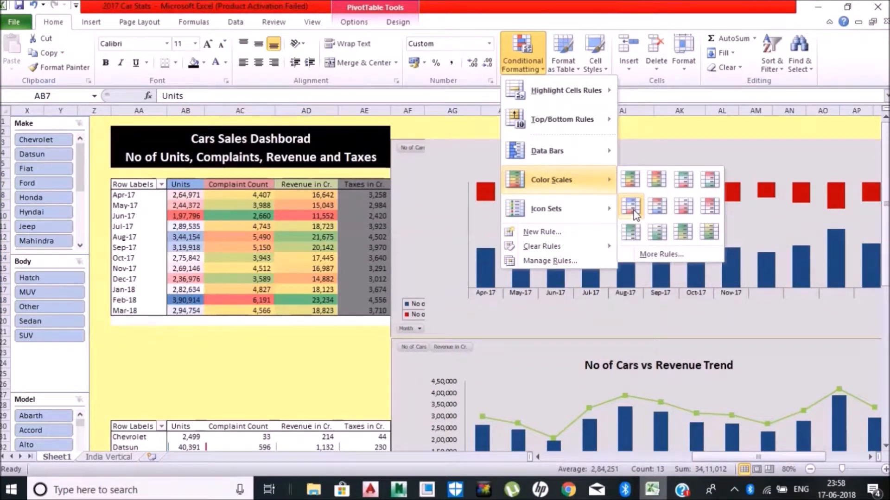
{"action": "left_click", "coordinate": [631, 207]}
{"action": "left_click", "coordinate": [363, 184]}
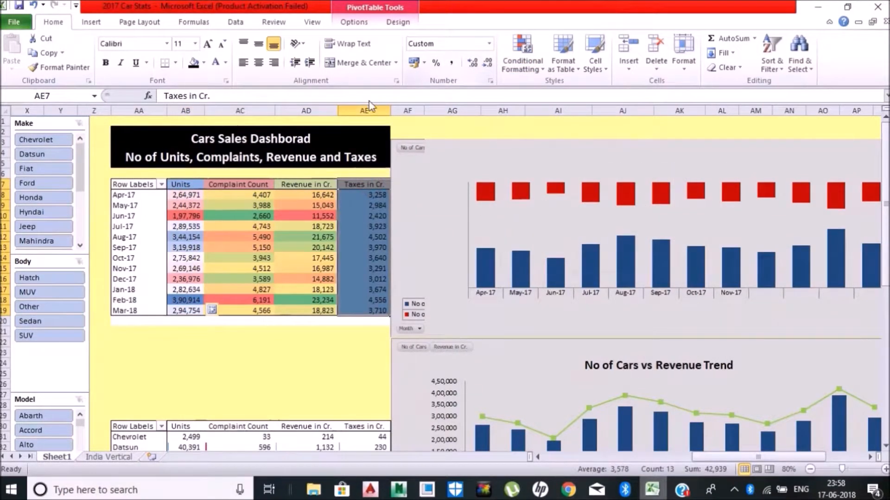
{"action": "left_click", "coordinate": [563, 56]}
{"action": "left_click", "coordinate": [563, 56]}
Apply a red and white color scale to the monthly table's Complaint Count column, with the highest counts in red
{"action": "left_click", "coordinate": [238, 184]}
{"action": "left_click", "coordinate": [522, 60]}
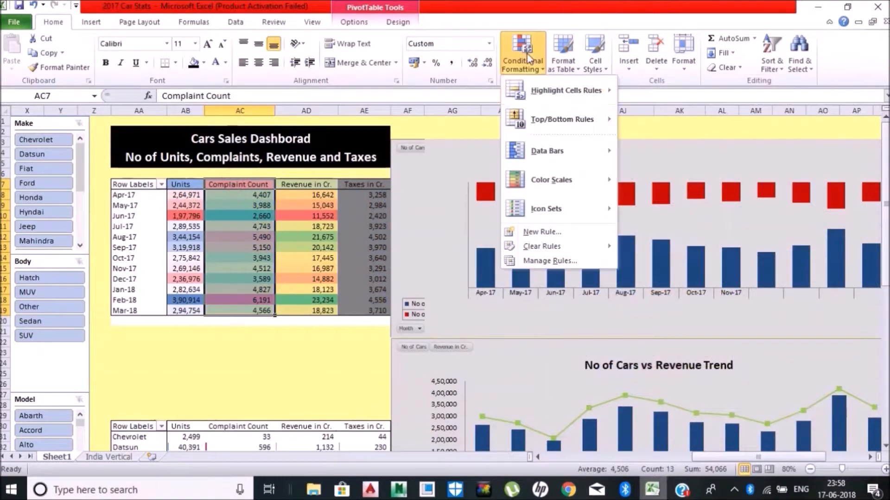
{"action": "mouse_move", "coordinate": [552, 185]}
{"action": "left_click", "coordinate": [667, 207]}
Apply the three gray arrows icon set to the monthly pivot table's Taxes in Cr. column
{"action": "left_click", "coordinate": [351, 178]}
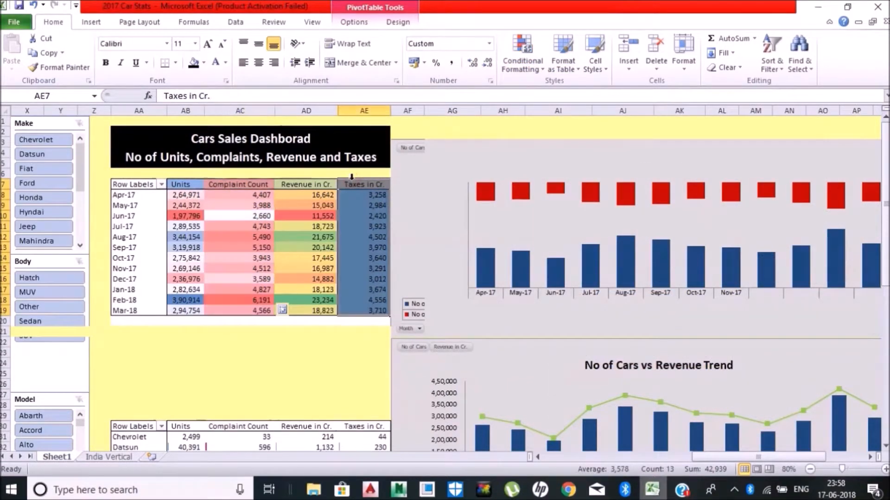
{"action": "left_click", "coordinate": [524, 57]}
{"action": "mouse_move", "coordinate": [552, 180]}
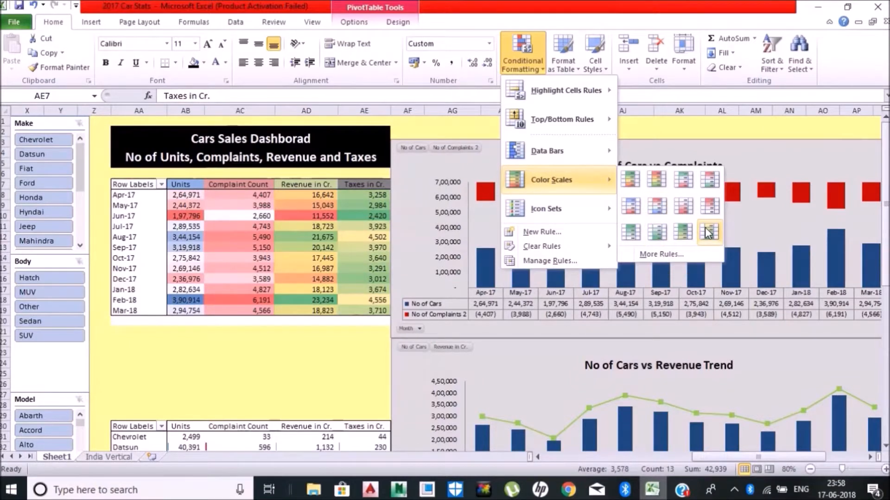
{"action": "mouse_move", "coordinate": [585, 217]}
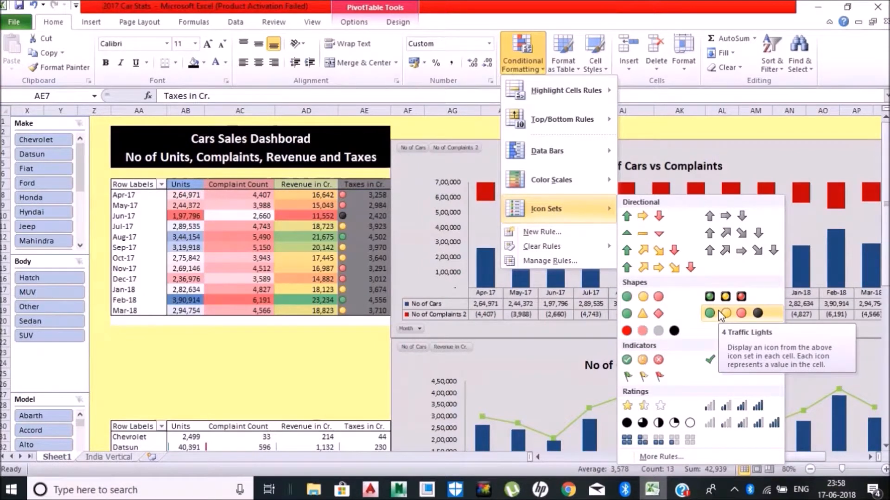
{"action": "left_click", "coordinate": [725, 216]}
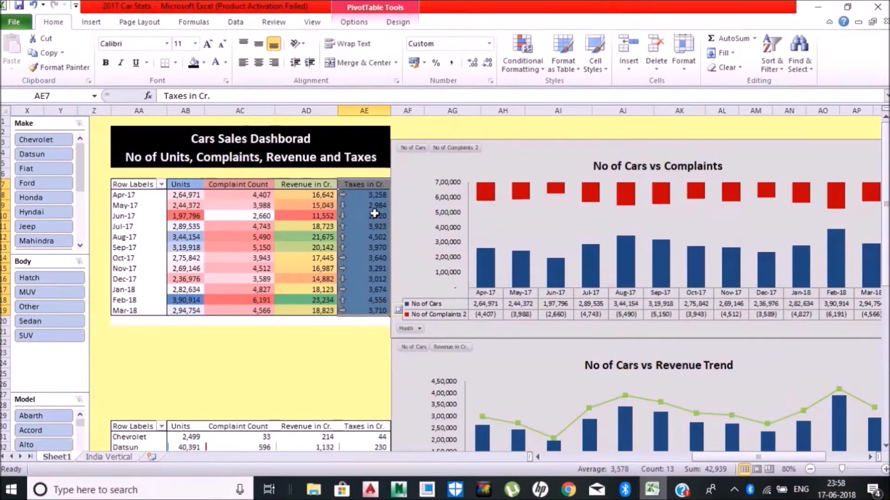
{"action": "left_click", "coordinate": [384, 214]}
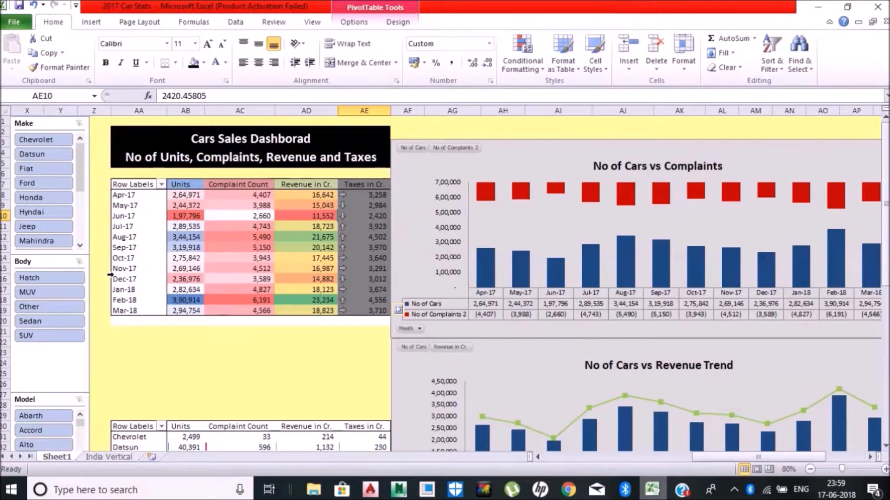
Move the Model slicer up so it sits directly beneath the Body slicer
{"action": "left_click", "coordinate": [29, 126]}
{"action": "left_click", "coordinate": [28, 390]}
{"action": "left_click_drag", "start_coordinate": [45, 393], "coordinate": [45, 356]}
{"action": "left_click", "coordinate": [32, 399]}
{"action": "left_click_drag", "start_coordinate": [33, 400], "coordinate": [32, 359]}
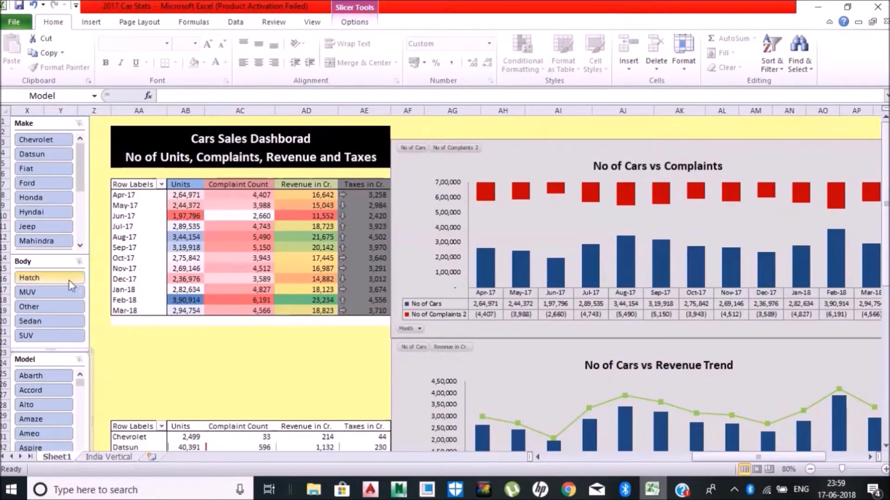
Apply the dark blue slicer style to the Make slicer and the dark purple style to the Body slicer
{"action": "left_click", "coordinate": [48, 128]}
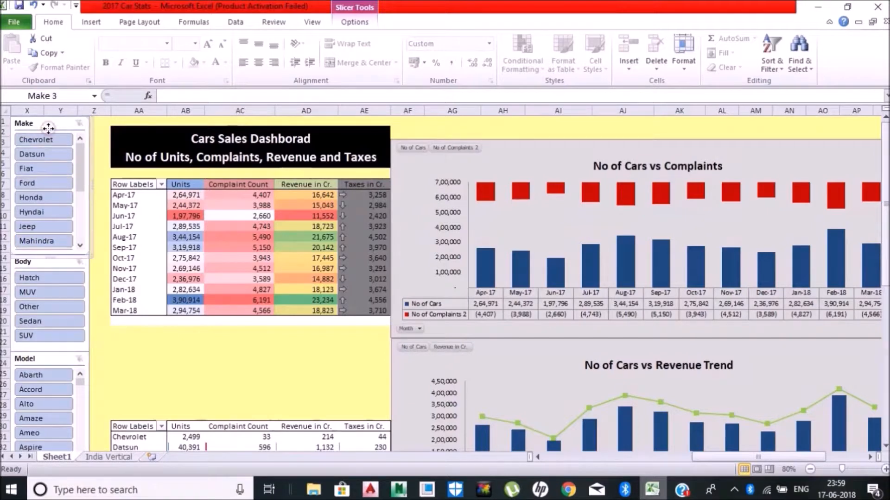
{"action": "left_click", "coordinate": [345, 16]}
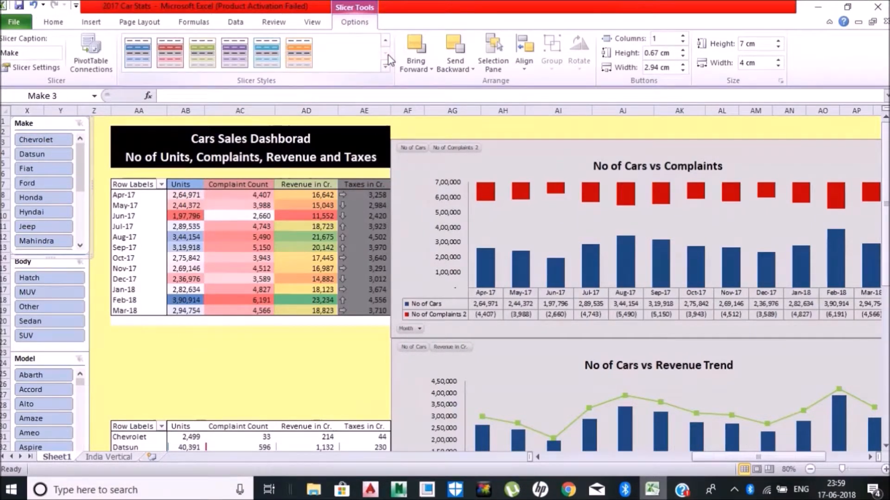
{"action": "left_click", "coordinate": [138, 54]}
{"action": "left_click", "coordinate": [39, 262]}
{"action": "left_click", "coordinate": [234, 52]}
Apply the dark red slicer style to the Model slicer
{"action": "left_click", "coordinate": [33, 360]}
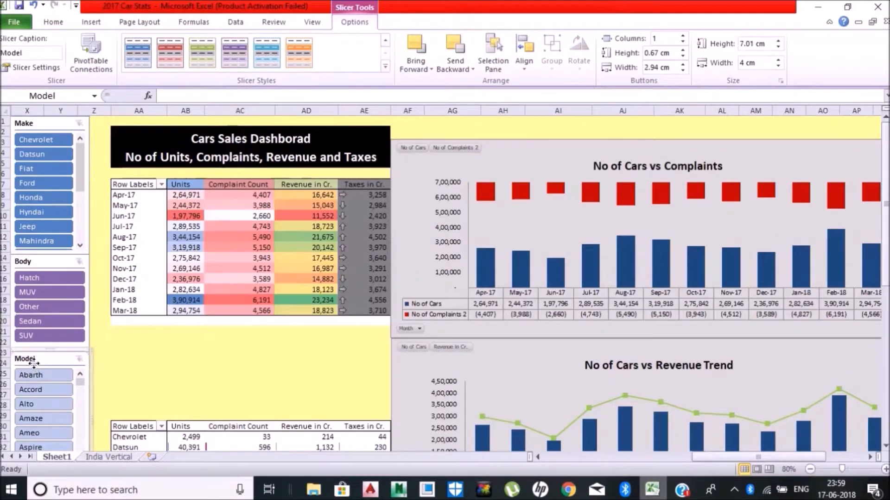
{"action": "left_click", "coordinate": [267, 53]}
{"action": "left_click", "coordinate": [169, 58]}
{"action": "left_click", "coordinate": [201, 362]}
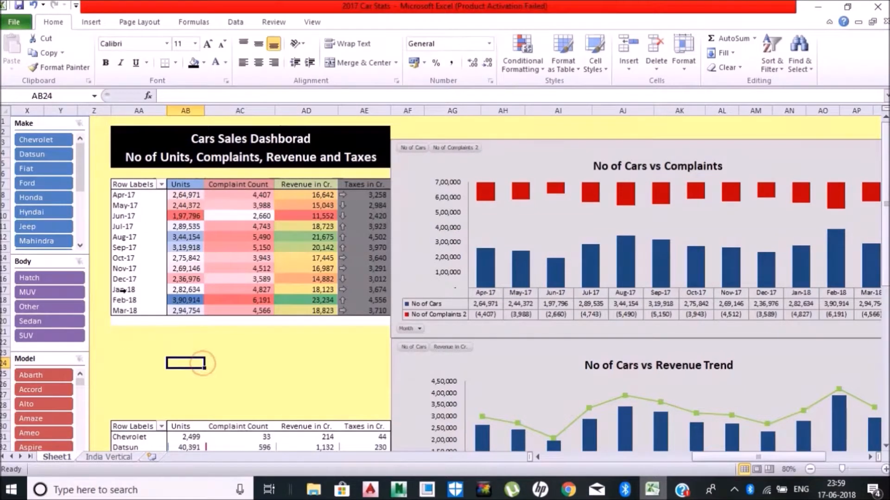
Try turning grand totals on for columns only in the monthly pivot table, and undo it
{"action": "right_click", "coordinate": [145, 310]}
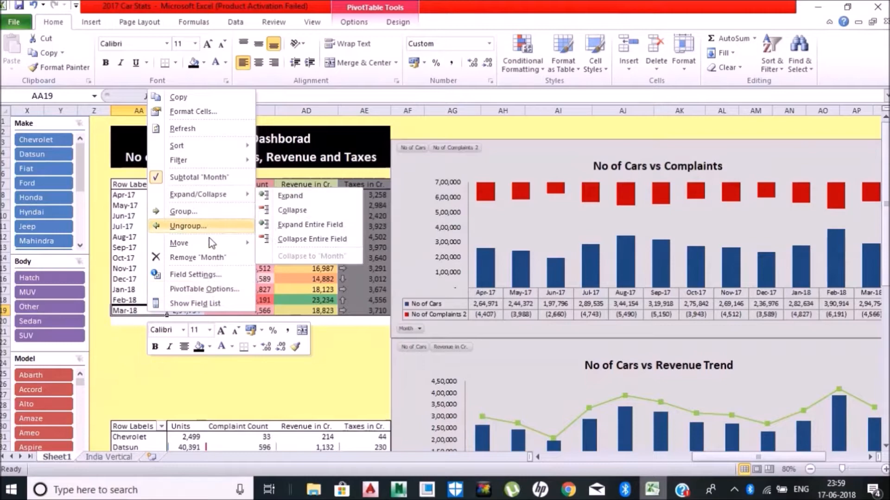
{"action": "left_click", "coordinate": [398, 21]}
{"action": "left_click", "coordinate": [48, 56]}
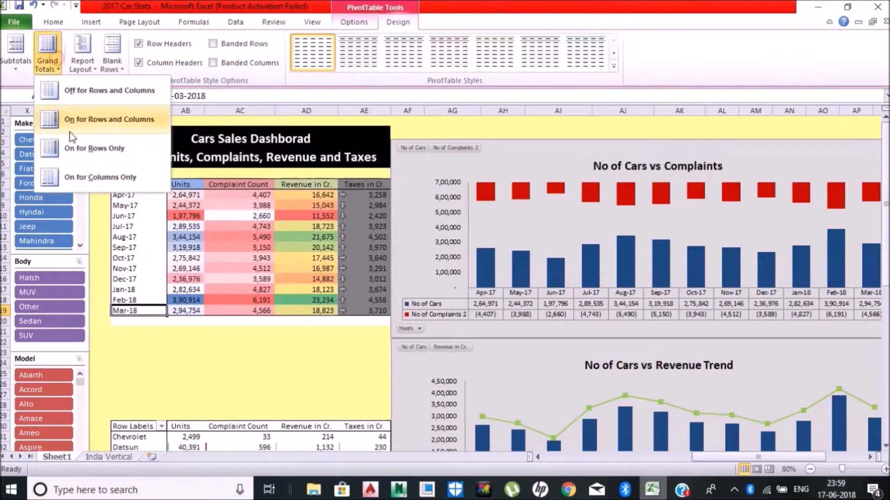
{"action": "left_click", "coordinate": [116, 177]}
{"action": "key", "text": "ctrl+z"}
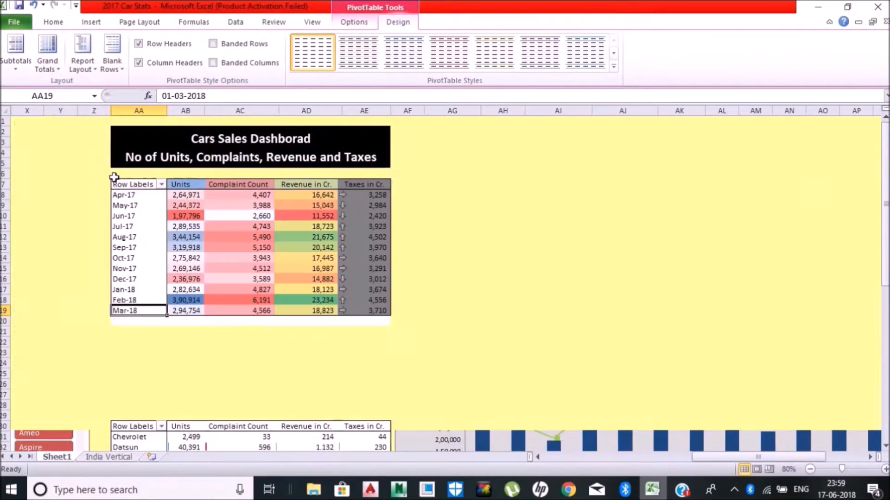
{"action": "left_click", "coordinate": [198, 375]}
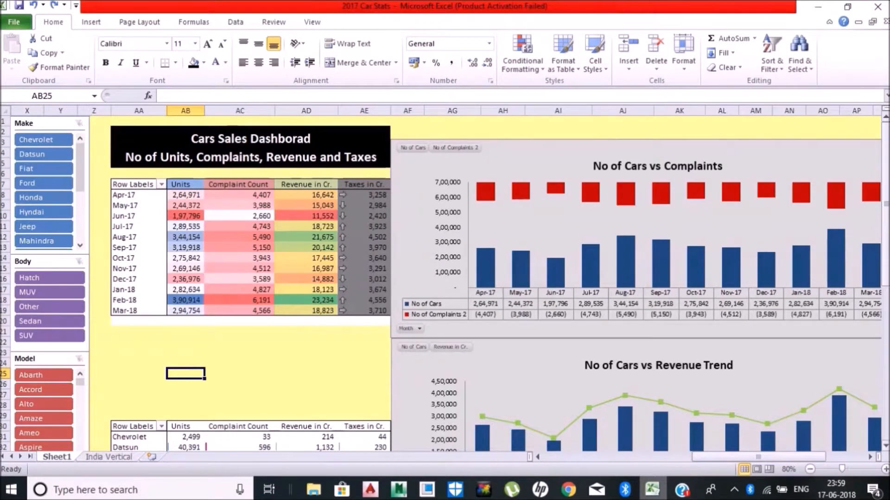
Set the data table font size to 8 in the No of Cars vs Complaints and No of Cars vs Revenue Trend charts
{"action": "left_click", "coordinate": [583, 292]}
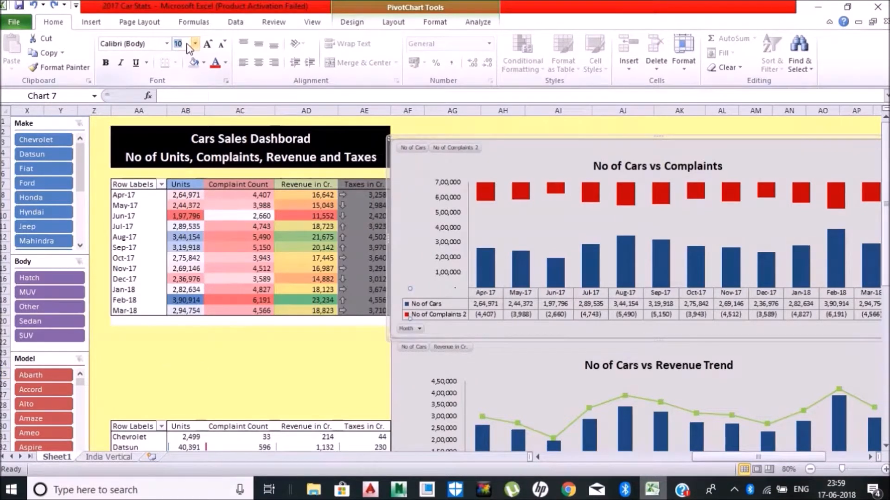
{"action": "type", "text": "8"}
{"action": "key", "text": "Return"}
{"action": "scroll", "coordinate": [823, 351], "scroll_direction": "down", "scroll_amount": 6}
{"action": "left_click", "coordinate": [624, 320]}
{"action": "key", "text": "Return"}
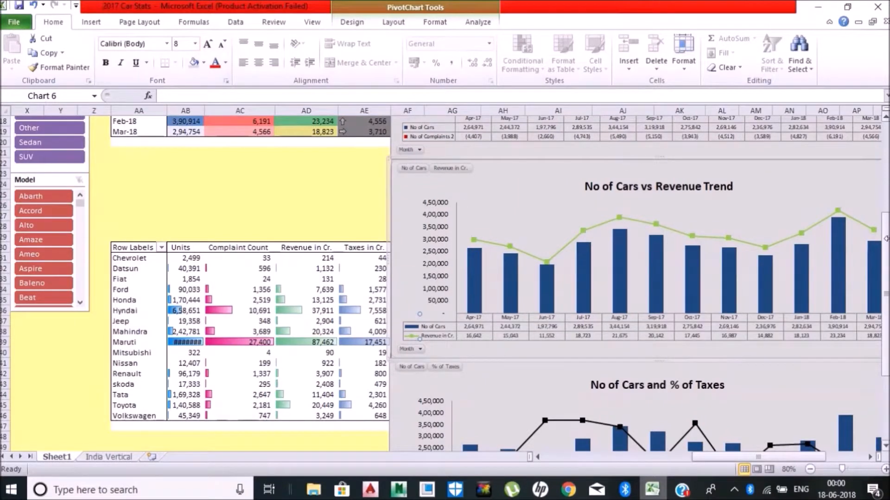
Set the text of the No of Cars and % of Taxes chart to font size 8
{"action": "scroll", "coordinate": [822, 287], "scroll_direction": "down", "scroll_amount": 4}
{"action": "left_click", "coordinate": [636, 408]}
{"action": "left_click", "coordinate": [181, 44]}
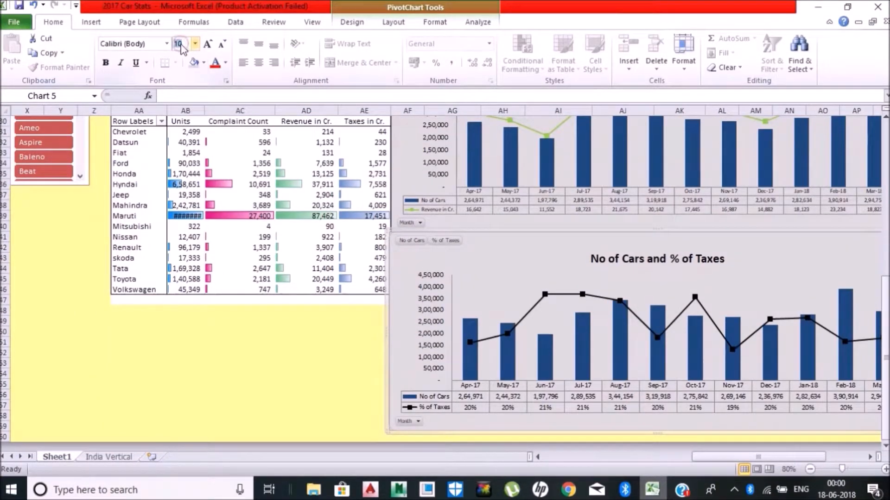
{"action": "type", "text": "8"}
{"action": "key", "text": "Return"}
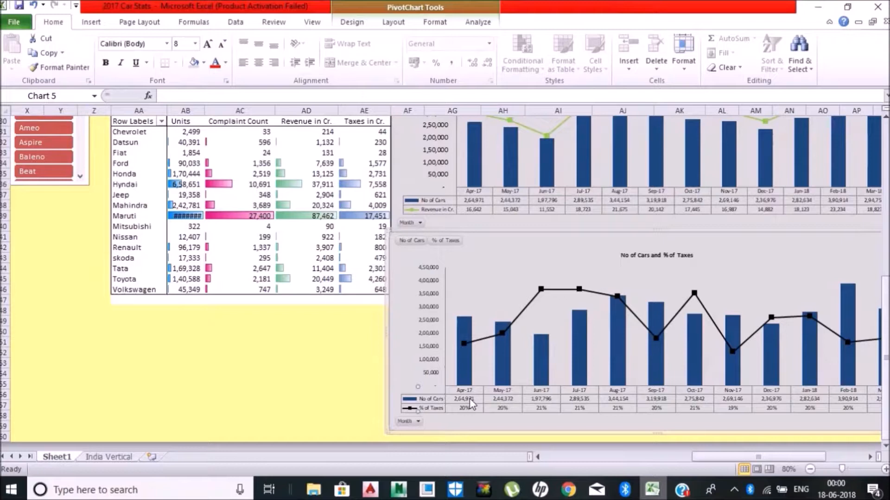
Delete the data table from the No of Cars and % of Taxes chart
{"action": "left_click", "coordinate": [469, 399]}
{"action": "key", "text": "Delete"}
{"action": "left_click_drag", "start_coordinate": [697, 458], "coordinate": [713, 457]}
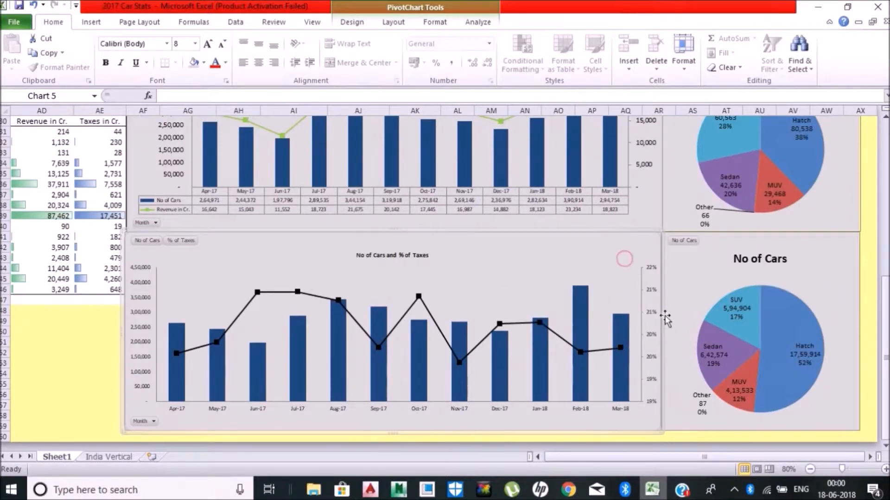
Narrow the No of Cars and % of Taxes chart and add data labels to its % of Taxes line
{"action": "left_click_drag", "start_coordinate": [660, 336], "coordinate": [519, 334]}
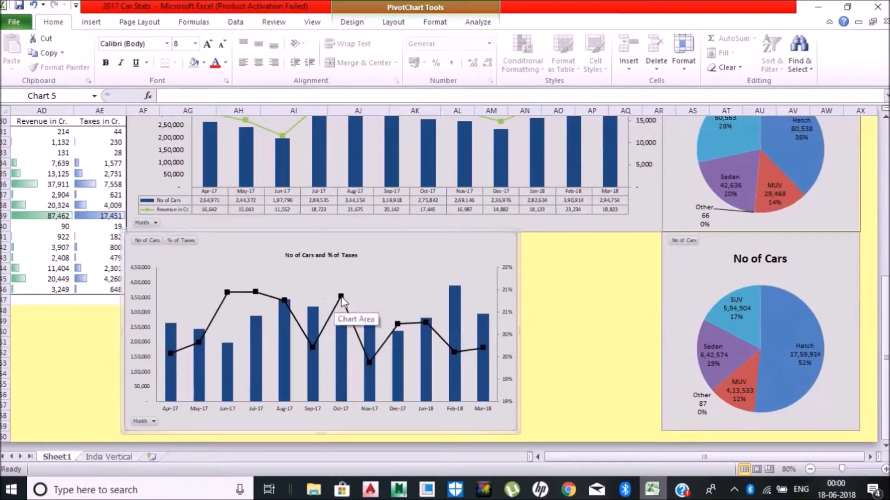
{"action": "right_click", "coordinate": [341, 296]}
{"action": "left_click", "coordinate": [390, 402]}
Delete the data table from the No of Cars vs Revenue Trend chart and narrow it to match the taxes chart's width
{"action": "left_click", "coordinate": [338, 214]}
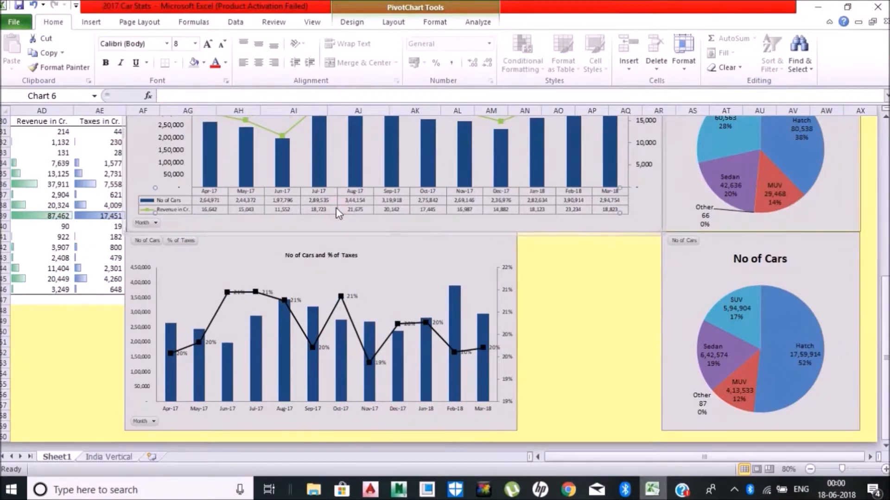
{"action": "key", "text": "Delete"}
{"action": "left_click_drag", "start_coordinate": [885, 358], "coordinate": [885, 305]}
{"action": "left_click_drag", "start_coordinate": [660, 237], "coordinate": [517, 254]}
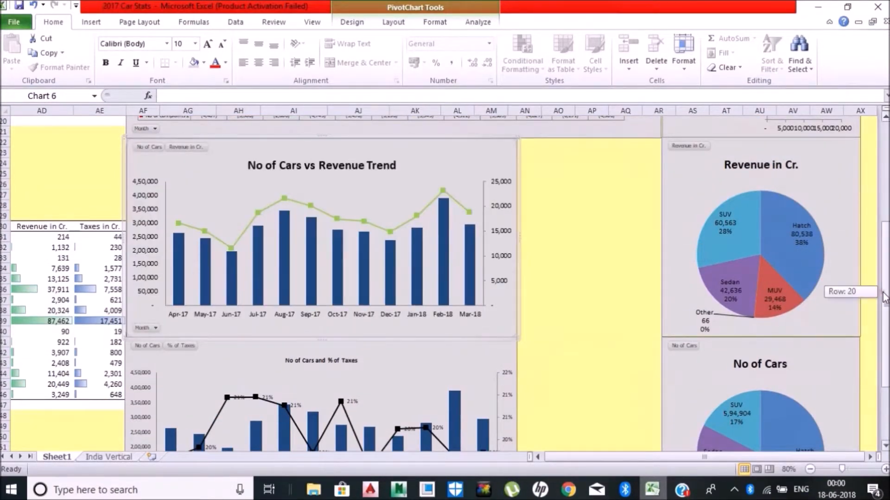
Delete the data table from the No of Cars vs Complaints chart and narrow it to match the charts below
{"action": "left_click_drag", "start_coordinate": [884, 297], "coordinate": [884, 203]}
{"action": "left_click", "coordinate": [602, 164]}
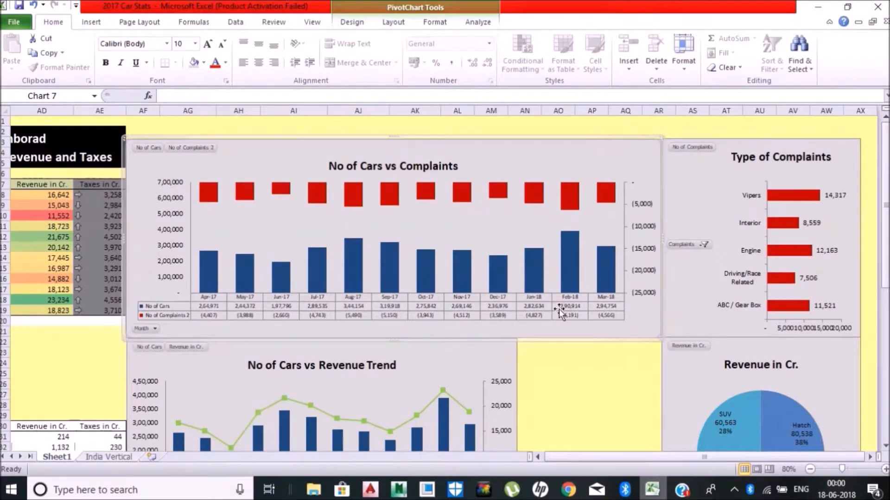
{"action": "scroll", "coordinate": [559, 310], "scroll_direction": "left", "scroll_amount": 5}
{"action": "left_click", "coordinate": [527, 318]}
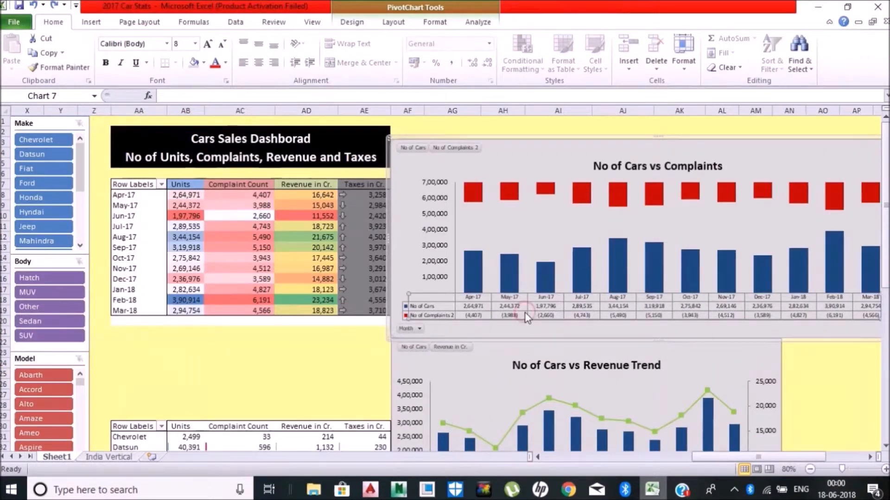
{"action": "key", "text": "Delete"}
{"action": "left_click_drag", "start_coordinate": [709, 461], "coordinate": [748, 457]}
{"action": "left_click_drag", "start_coordinate": [661, 239], "coordinate": [517, 242]}
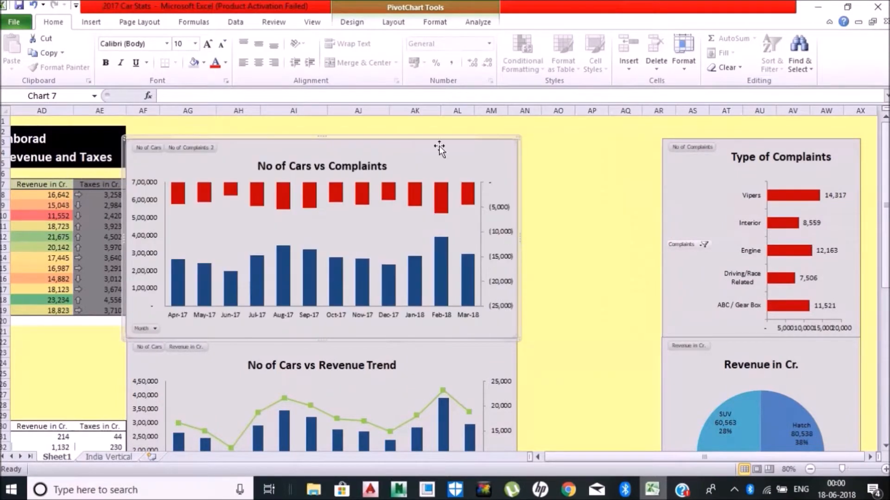
Show the legend at the top of the No of Cars vs Complaints and No of Cars vs Revenue Trend charts
{"action": "left_click", "coordinate": [434, 22]}
{"action": "left_click", "coordinate": [393, 22]}
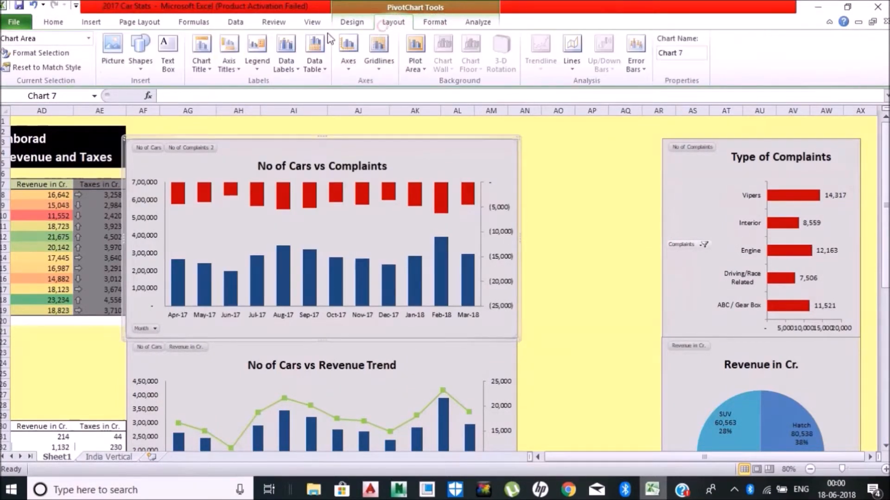
{"action": "left_click", "coordinate": [235, 69]}
{"action": "left_click", "coordinate": [257, 64]}
{"action": "left_click", "coordinate": [306, 137]}
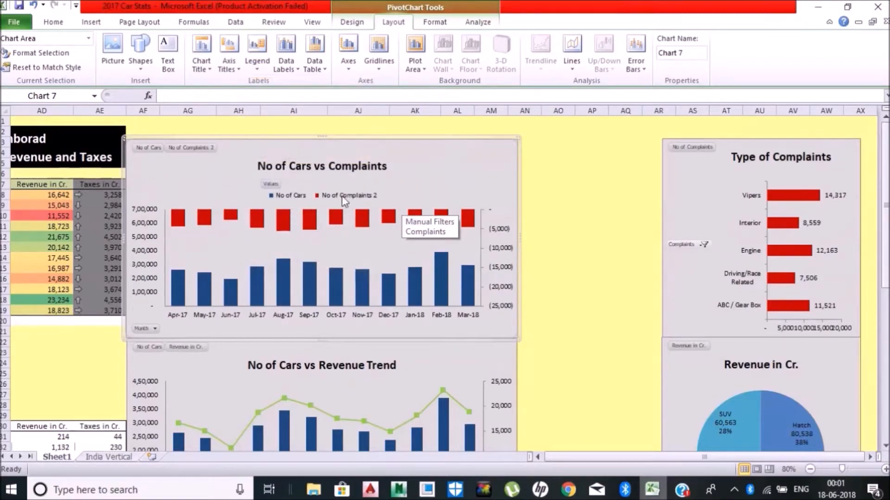
{"action": "left_click", "coordinate": [342, 352]}
{"action": "left_click", "coordinate": [258, 54]}
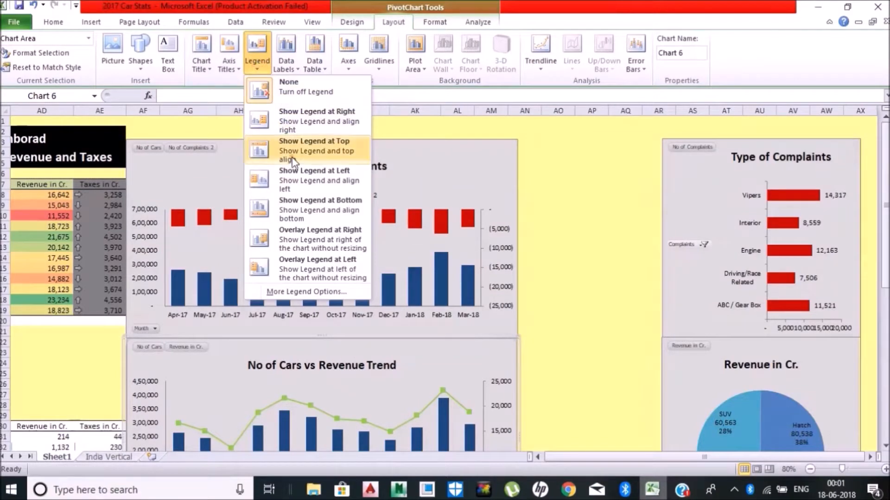
{"action": "left_click", "coordinate": [285, 147]}
Set the title of the No of Cars and % of Taxes chart to font size 18
{"action": "left_click", "coordinate": [321, 319]}
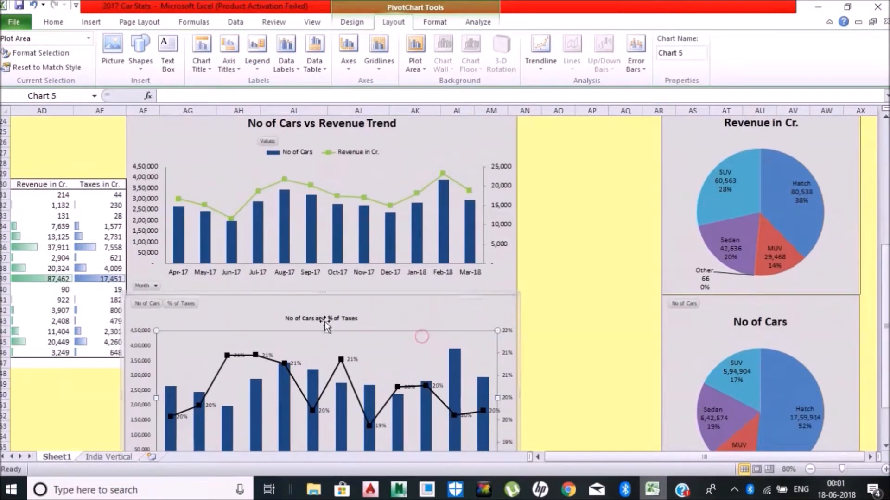
{"action": "left_click", "coordinate": [320, 318]}
{"action": "left_click", "coordinate": [54, 21]}
{"action": "type", "text": "15"}
{"action": "key", "text": "Return"}
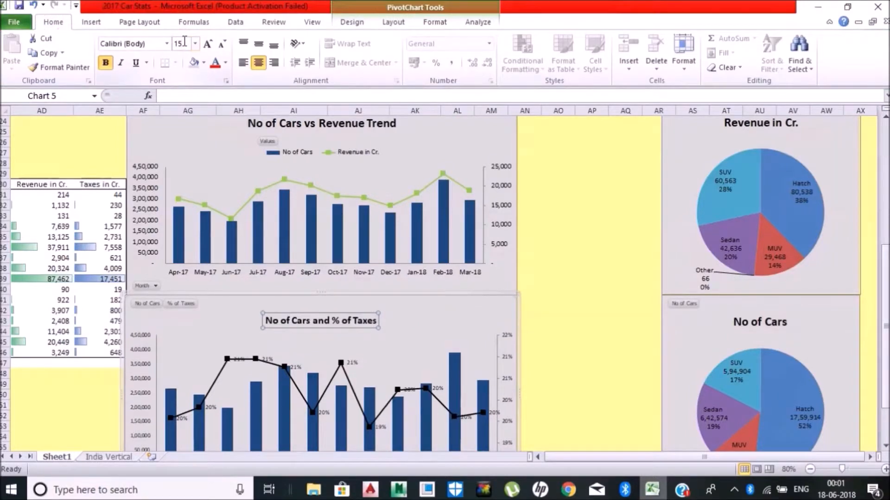
{"action": "left_click", "coordinate": [195, 44]}
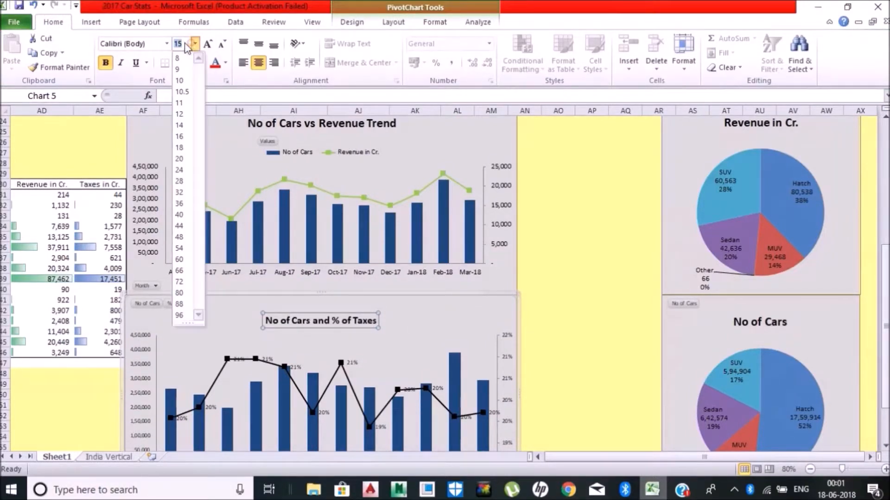
{"action": "left_click", "coordinate": [185, 147]}
Show the legend at the top of the No of Cars and % of Taxes chart
{"action": "left_click", "coordinate": [417, 307]}
{"action": "left_click", "coordinate": [352, 22]}
{"action": "left_click", "coordinate": [393, 22]}
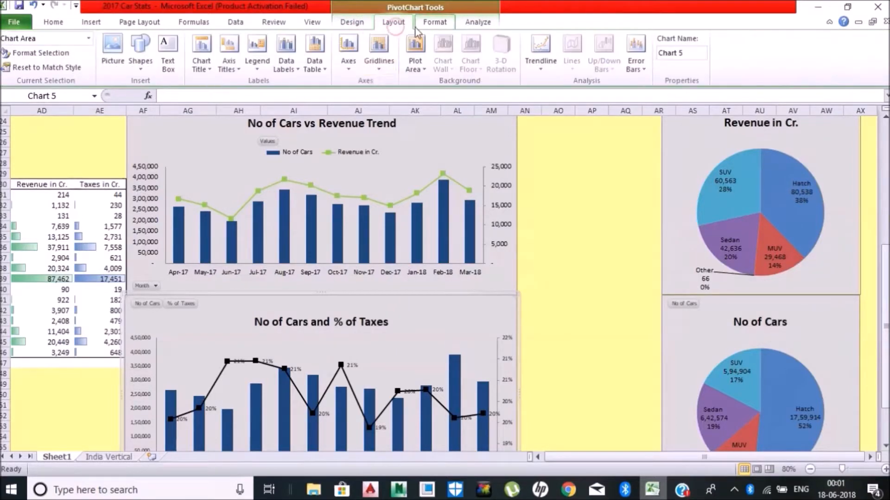
{"action": "left_click", "coordinate": [257, 53]}
{"action": "left_click", "coordinate": [299, 147]}
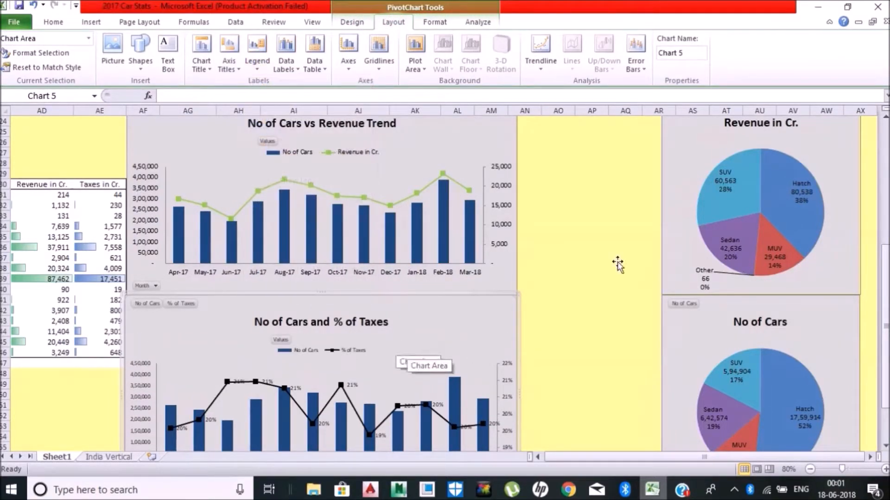
Move the Type of Complaints, Revenue in Cr. and No of Cars charts together against the narrowed trend charts
{"action": "left_click", "coordinate": [687, 362]}
{"action": "scroll", "coordinate": [686, 362], "scroll_direction": "down", "scroll_amount": 2}
{"action": "scroll", "coordinate": [684, 176], "scroll_direction": "up", "scroll_amount": 10}
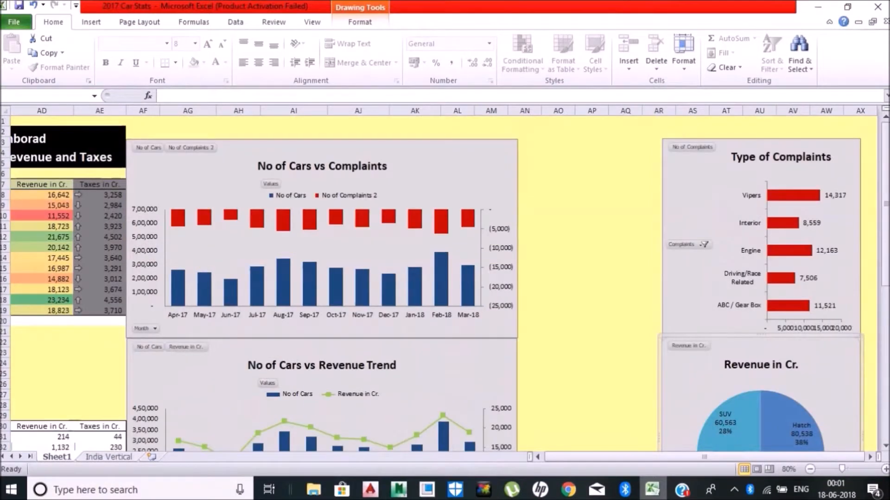
{"action": "left_click_drag", "start_coordinate": [609, 178], "coordinate": [536, 179]}
Hide the unused columns AU to AX beside the charts
{"action": "left_click", "coordinate": [752, 217]}
{"action": "left_click_drag", "start_coordinate": [755, 111], "coordinate": [859, 111]}
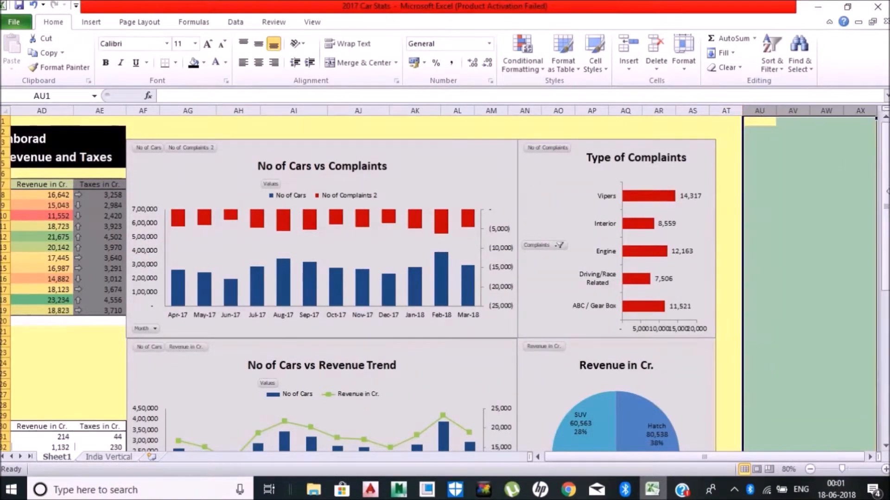
{"action": "right_click", "coordinate": [744, 218]}
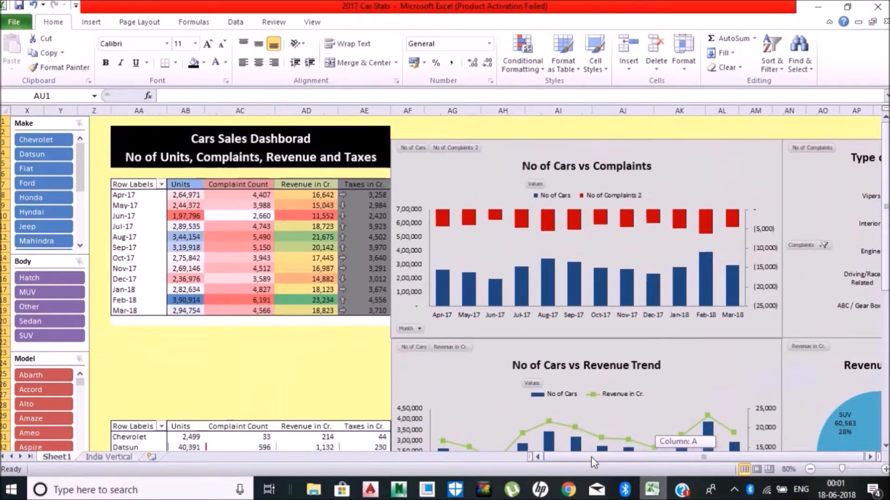
Turn off autofitting column widths on update for both the monthly and the make pivot tables
{"action": "left_click", "coordinate": [230, 185]}
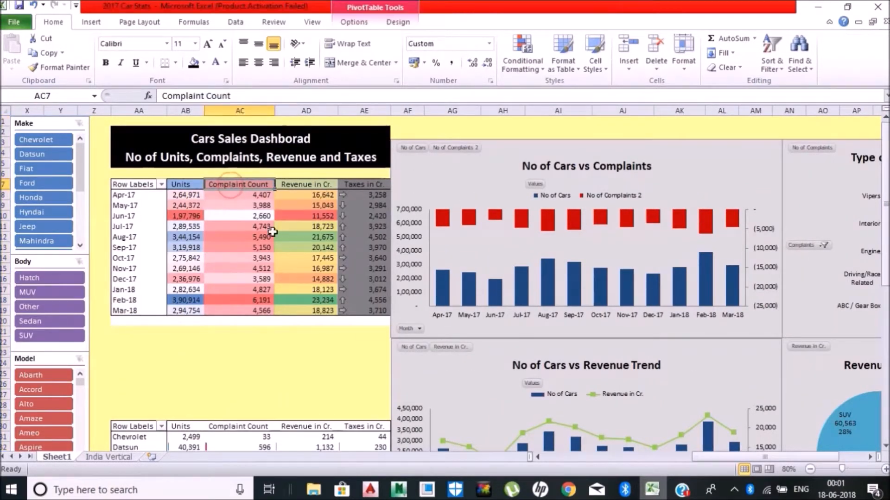
{"action": "right_click", "coordinate": [266, 234]}
{"action": "left_click", "coordinate": [332, 399]}
{"action": "left_click", "coordinate": [248, 365]}
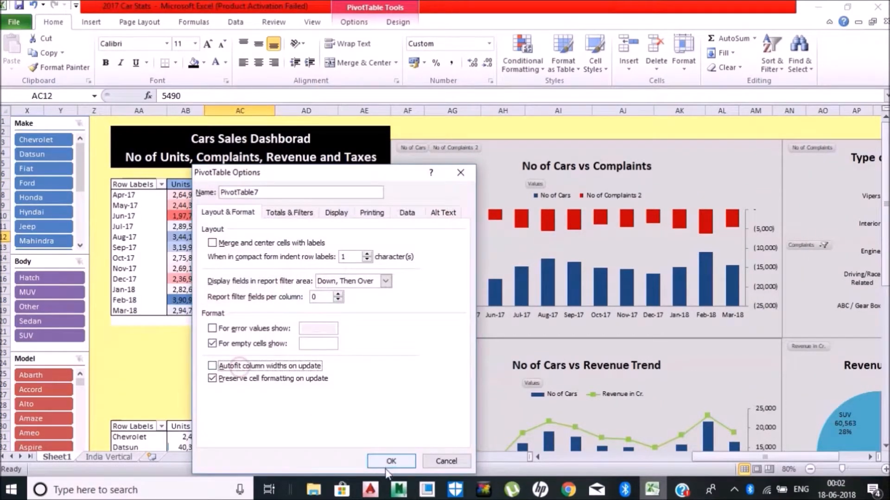
{"action": "left_click", "coordinate": [391, 461]}
{"action": "right_click", "coordinate": [214, 438]}
{"action": "left_click", "coordinate": [271, 412]}
{"action": "left_click", "coordinate": [152, 364]}
{"action": "left_click", "coordinate": [330, 460]}
Narrow pivot table columns AB to AE to one equal width
{"action": "left_click", "coordinate": [239, 374]}
{"action": "left_click_drag", "start_coordinate": [185, 110], "coordinate": [363, 110]}
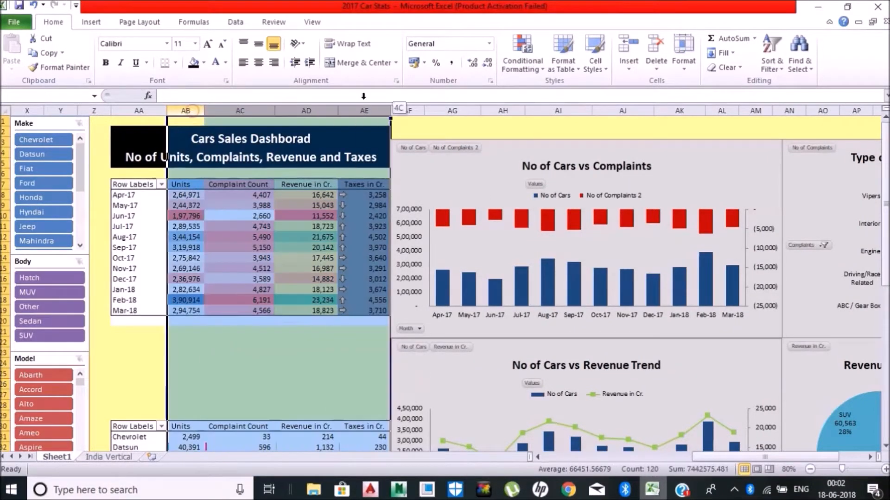
{"action": "left_click_drag", "start_coordinate": [204, 111], "coordinate": [207, 111]}
Set the Cars Sales Dashborad heading to font size 15
{"action": "left_click", "coordinate": [208, 130]}
{"action": "left_click", "coordinate": [180, 43]}
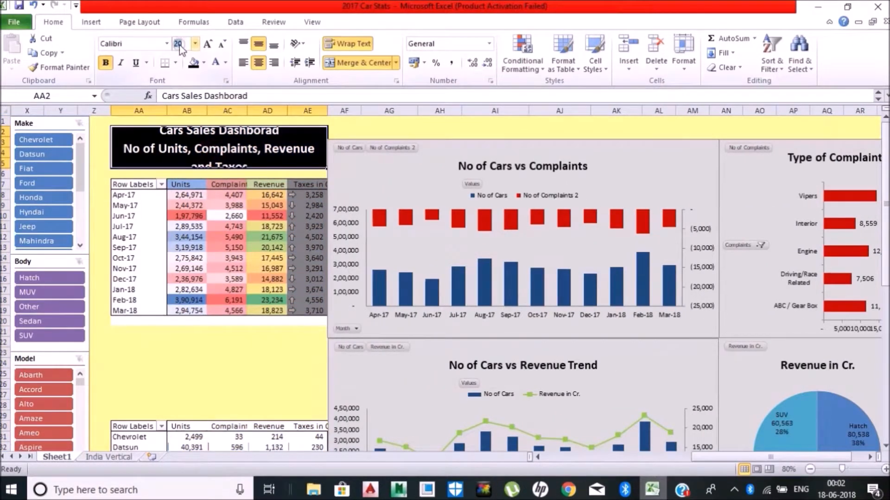
{"action": "type", "text": "16"}
{"action": "key", "text": "Return"}
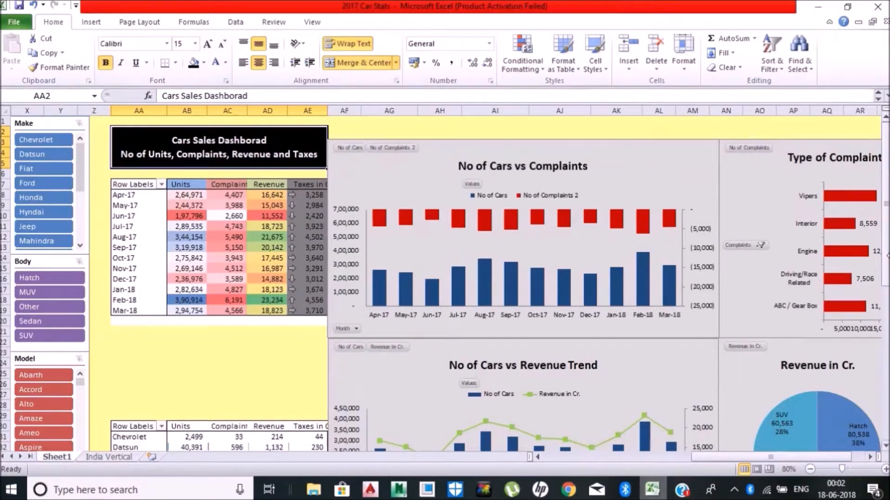
Minimize the ribbon and set the sheet's zoom to 75%
{"action": "left_click", "coordinate": [829, 22]}
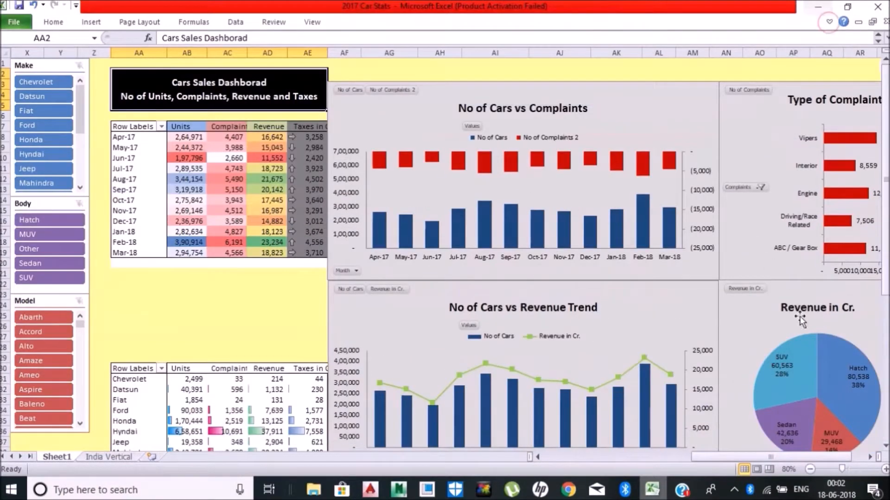
{"action": "left_click", "coordinate": [809, 470]}
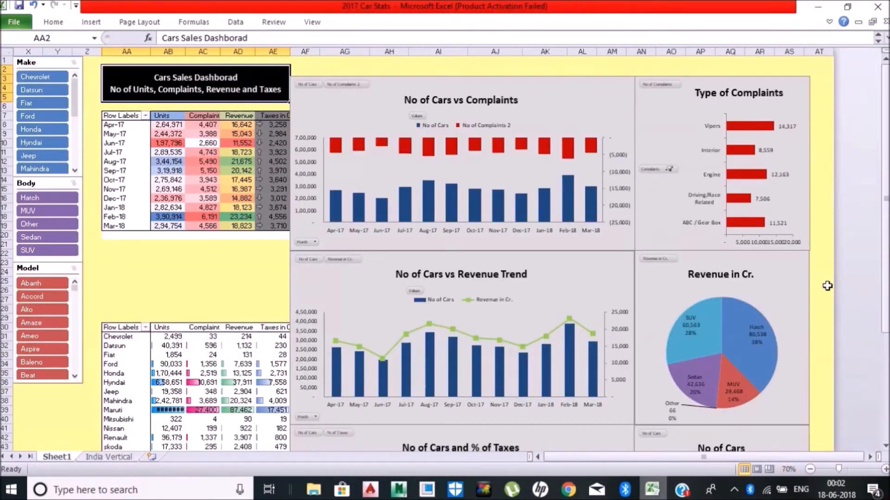
{"action": "left_click", "coordinate": [786, 258]}
{"action": "left_click", "coordinate": [825, 219]}
{"action": "left_click_drag", "start_coordinate": [885, 213], "coordinate": [885, 217]}
{"action": "left_click", "coordinate": [782, 469]}
{"action": "left_click", "coordinate": [401, 224]}
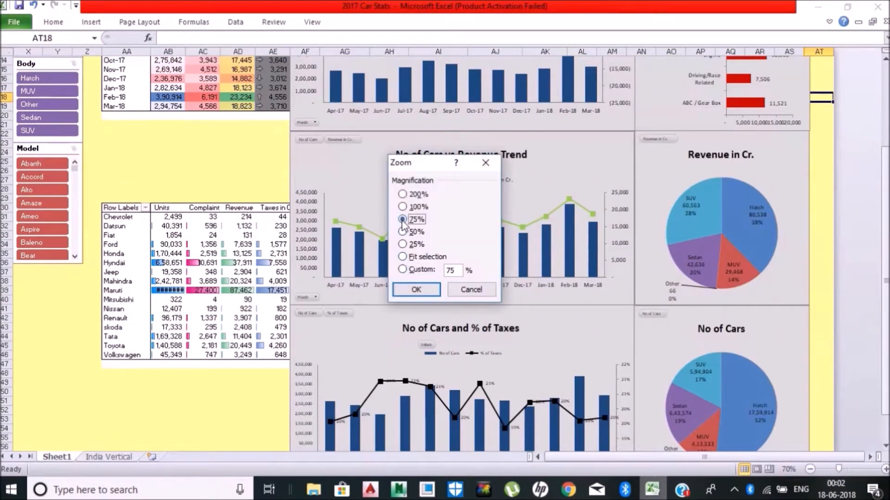
{"action": "left_click", "coordinate": [419, 292]}
Narrow spacer columns Z and AT, and autofit the Units column AB to its contents
{"action": "left_click_drag", "start_coordinate": [885, 271], "coordinate": [885, 190]}
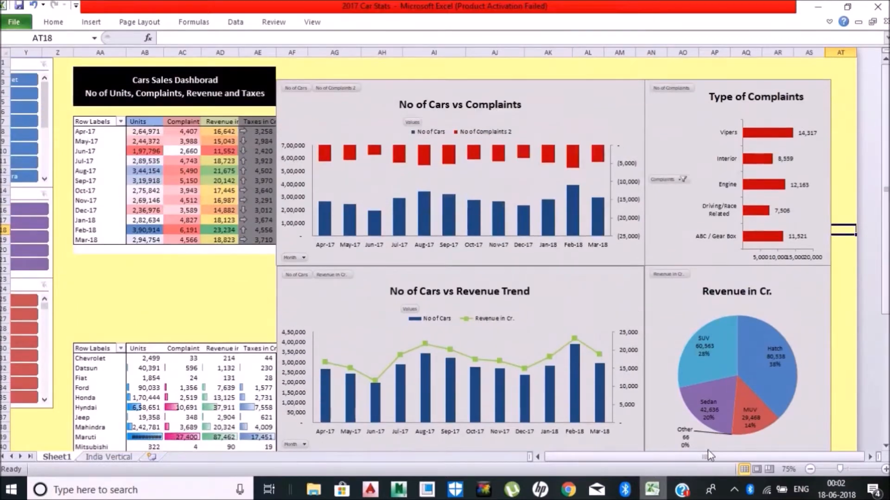
{"action": "left_click_drag", "start_coordinate": [709, 457], "coordinate": [687, 459]}
{"action": "left_click_drag", "start_coordinate": [104, 52], "coordinate": [92, 53]}
{"action": "left_click_drag", "start_coordinate": [872, 51], "coordinate": [864, 50]}
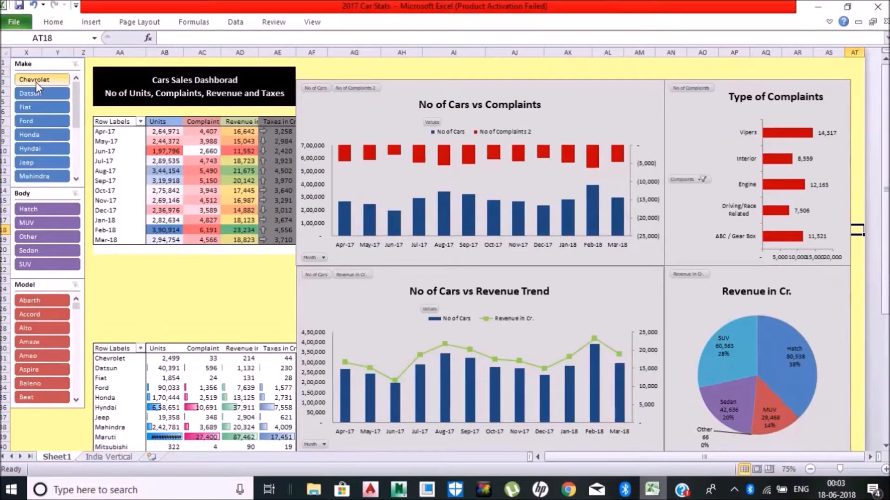
{"action": "double_click", "coordinate": [184, 52]}
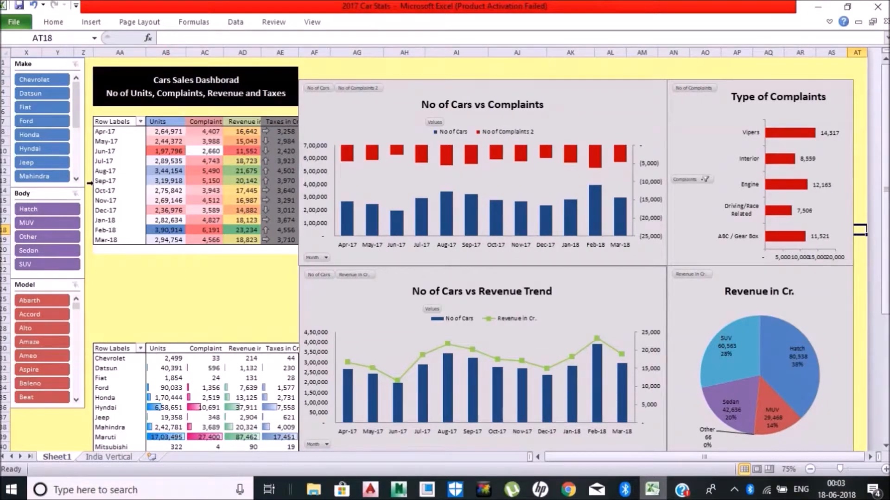
Filter the dashboard to the make Hyndai and examine its Feb-18 figures in the monthly table and charts
{"action": "left_click", "coordinate": [39, 150]}
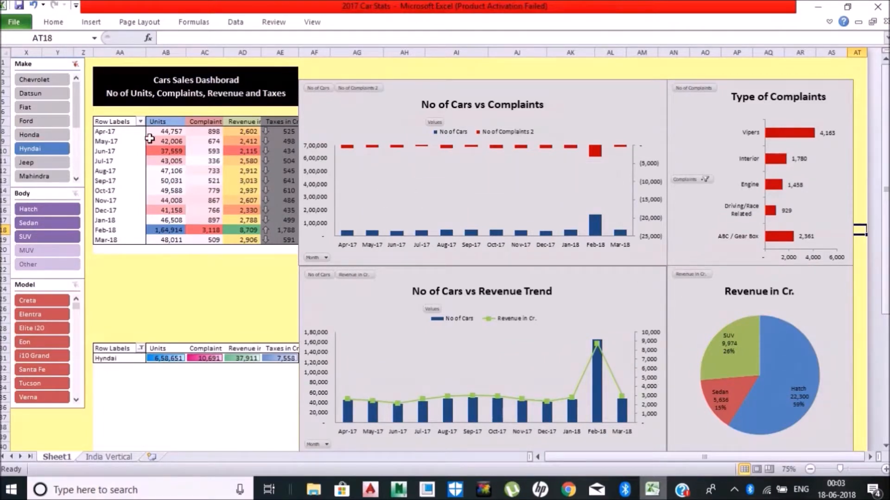
{"action": "left_click", "coordinate": [171, 230]}
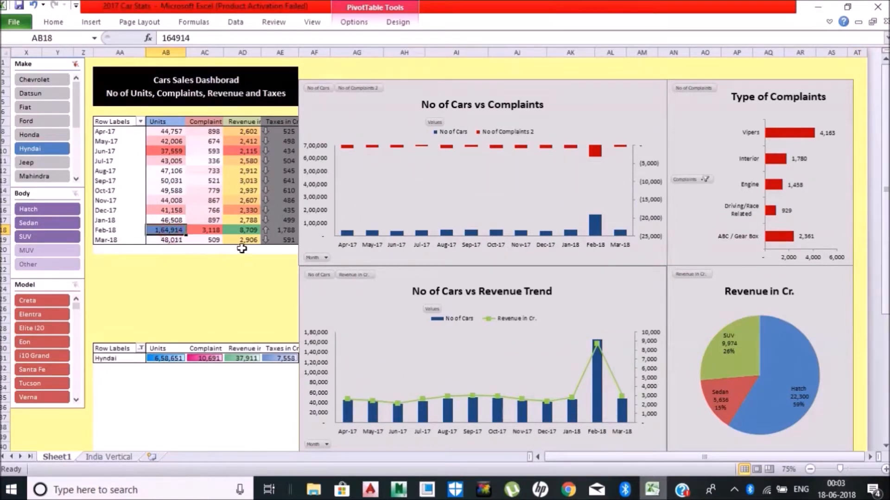
{"action": "left_click", "coordinate": [595, 148]}
{"action": "left_click", "coordinate": [595, 214]}
{"action": "left_click", "coordinate": [596, 206]}
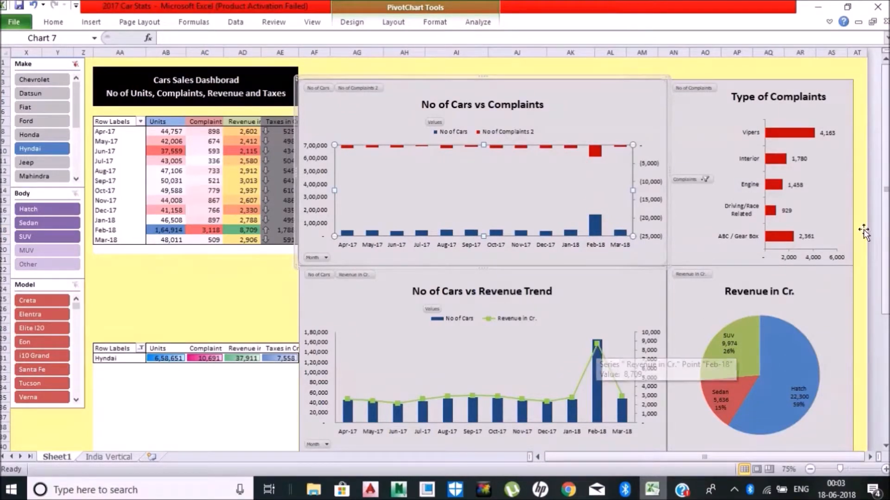
{"action": "mouse_move", "coordinate": [885, 231]}
{"action": "left_mouse_down"}
{"action": "mouse_move", "coordinate": [885, 315]}
{"action": "mouse_move", "coordinate": [885, 232]}
{"action": "left_mouse_up"}
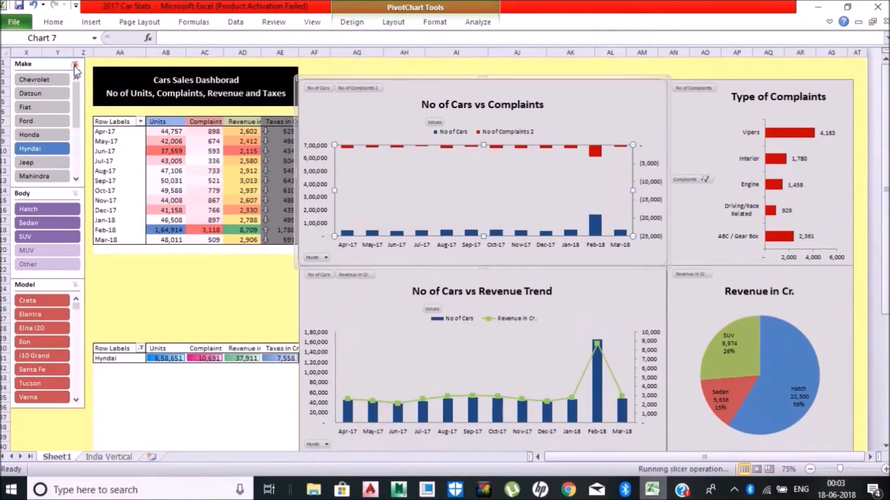
Clear the Make filter, and filter the dashboard to body SUV, make Mahindra and model Scorpio
{"action": "left_click", "coordinate": [75, 63]}
{"action": "left_click", "coordinate": [65, 264]}
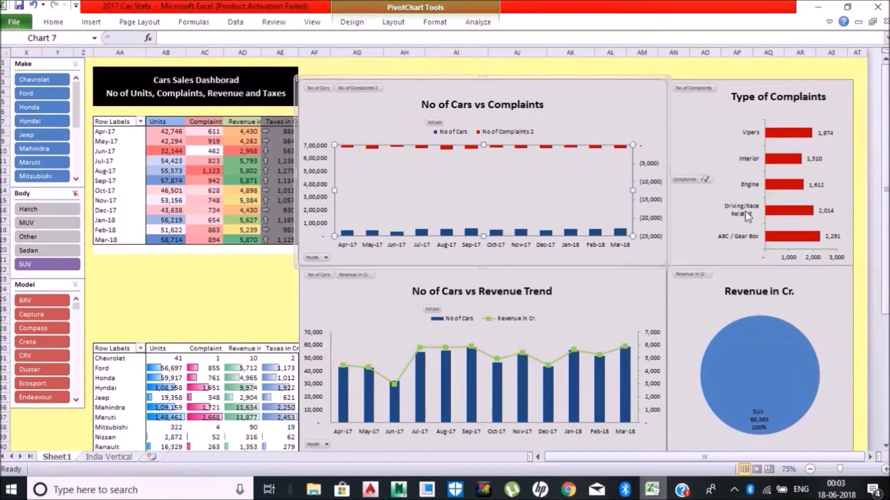
{"action": "left_click", "coordinate": [45, 147]}
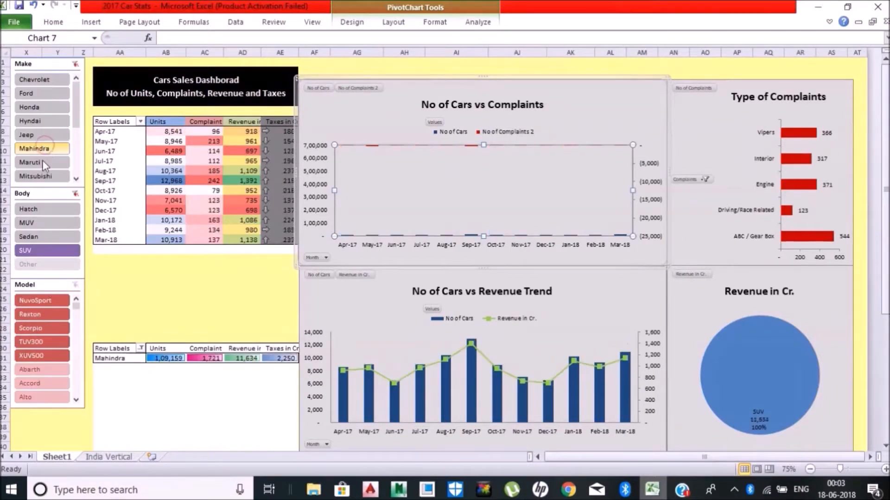
{"action": "left_click", "coordinate": [49, 329]}
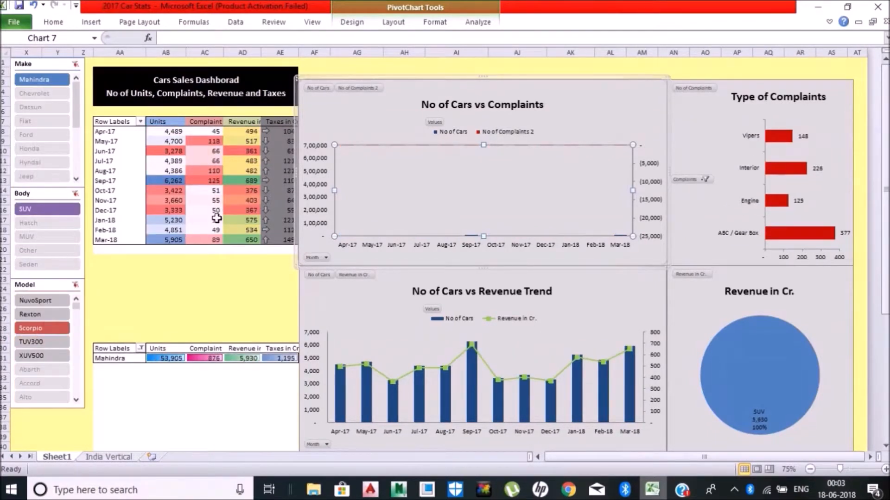
Set the minimum of the secondary axis in the No of Cars vs Complaints chart to a fixed -7500
{"action": "left_click", "coordinate": [414, 71]}
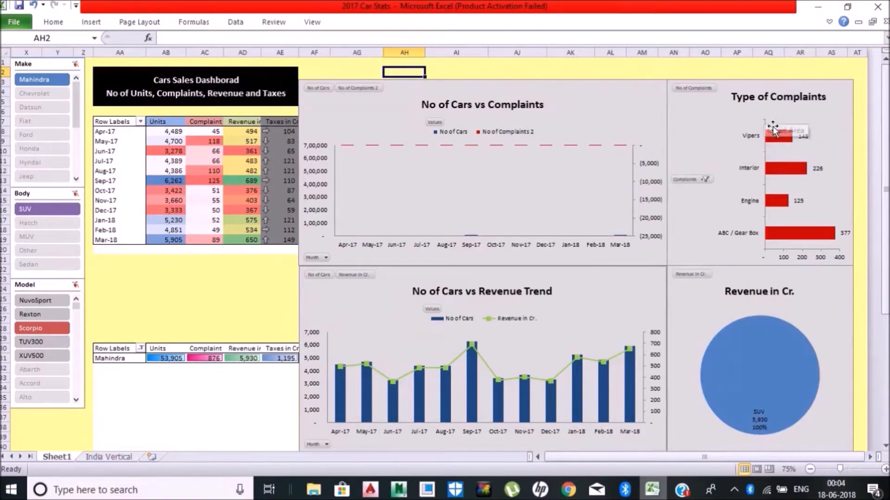
{"action": "mouse_move", "coordinate": [884, 190]}
{"action": "left_mouse_down"}
{"action": "mouse_move", "coordinate": [885, 226]}
{"action": "mouse_move", "coordinate": [885, 191]}
{"action": "left_mouse_up"}
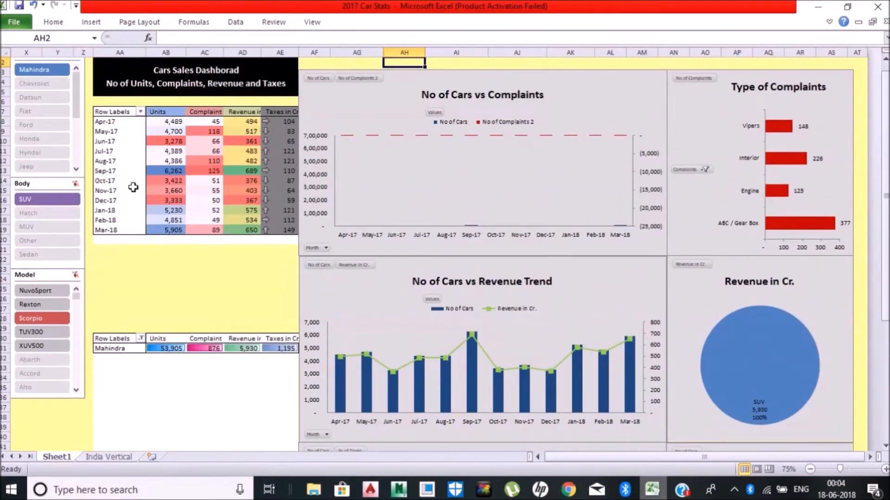
{"action": "left_click", "coordinate": [103, 171]}
{"action": "left_click", "coordinate": [174, 171]}
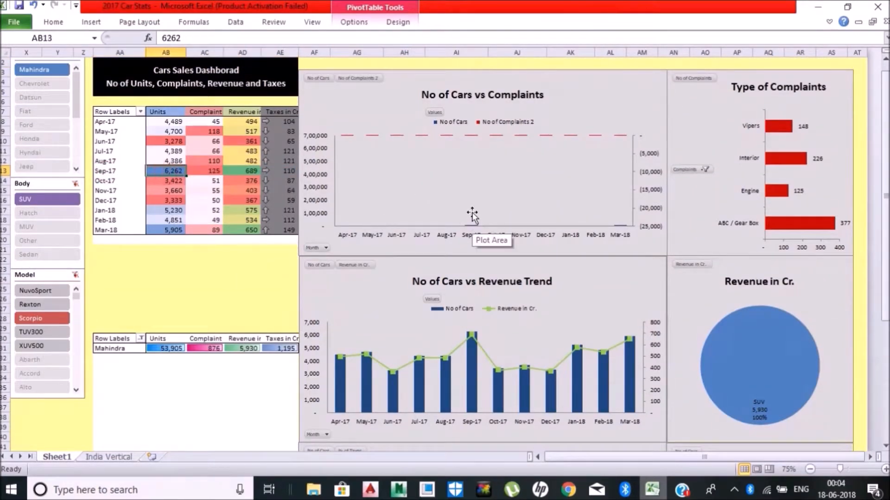
{"action": "left_click", "coordinate": [654, 174]}
{"action": "right_click", "coordinate": [653, 174]}
{"action": "left_click", "coordinate": [677, 357]}
{"action": "left_click", "coordinate": [477, 107]}
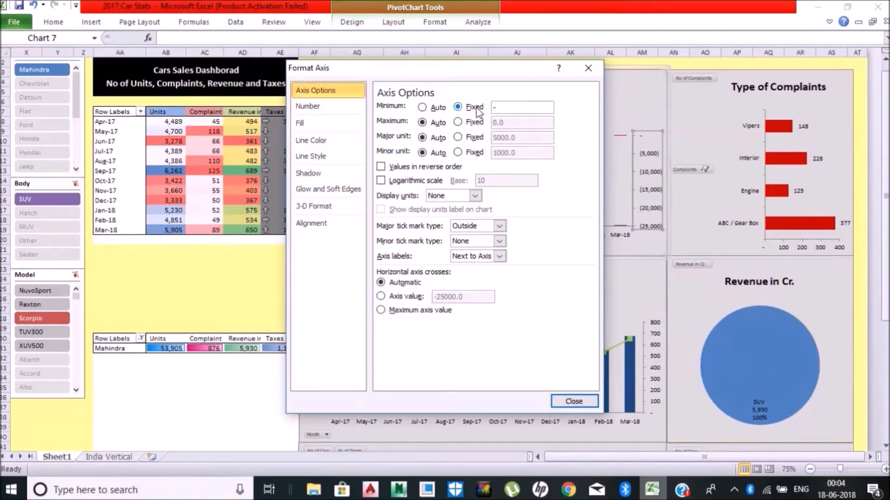
{"action": "key", "text": "BackSpace"}
{"action": "key", "text": "BackSpace"}
{"action": "left_click", "coordinate": [579, 401]}
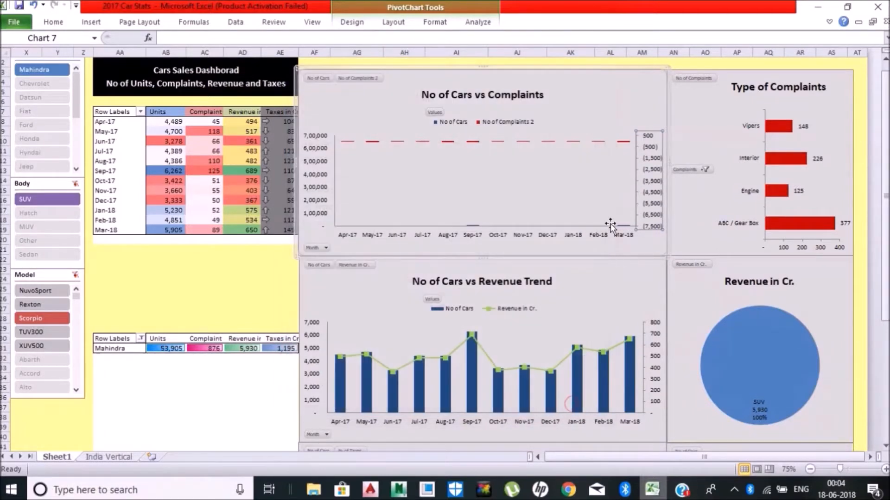
Try fixed maximums of 5500000 and 550000 on the primary axis of the No of Cars vs Complaints chart
{"action": "right_click", "coordinate": [307, 148]}
{"action": "left_click", "coordinate": [352, 277]}
{"action": "left_click_drag", "start_coordinate": [531, 123], "coordinate": [490, 124]}
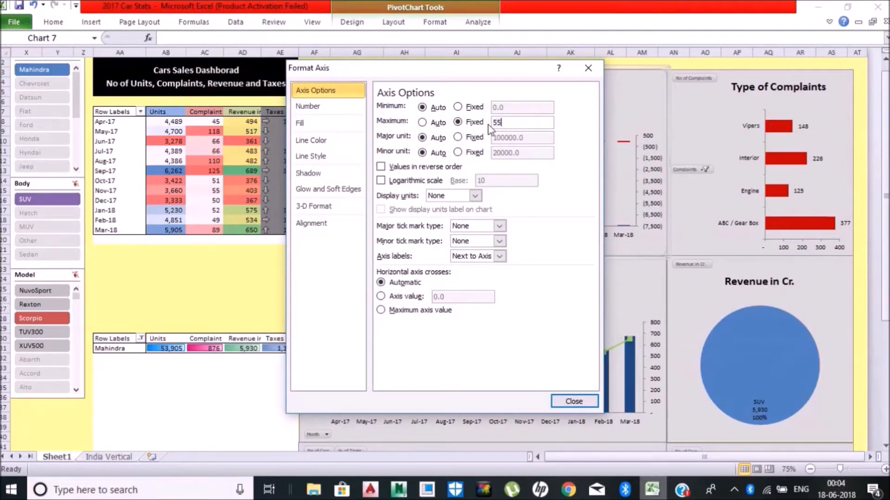
{"action": "left_click", "coordinate": [574, 401]}
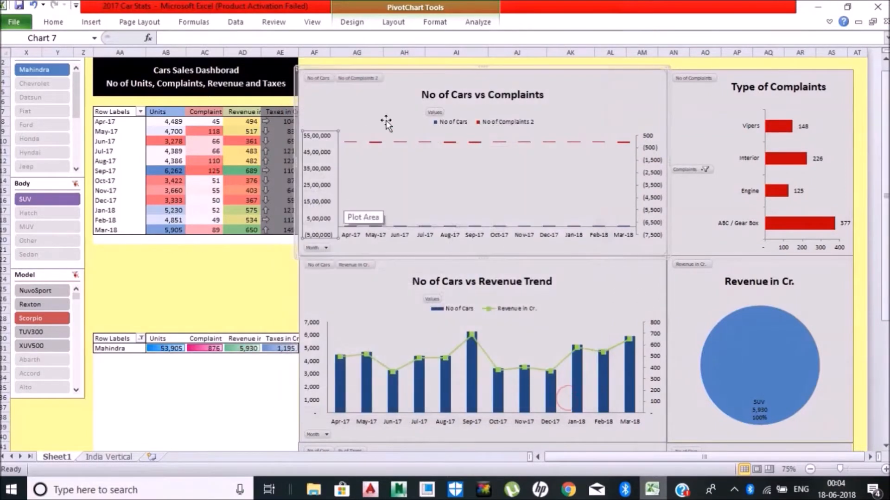
{"action": "right_click", "coordinate": [319, 133]}
{"action": "left_click", "coordinate": [352, 265]}
{"action": "left_click_drag", "start_coordinate": [529, 123], "coordinate": [480, 128]}
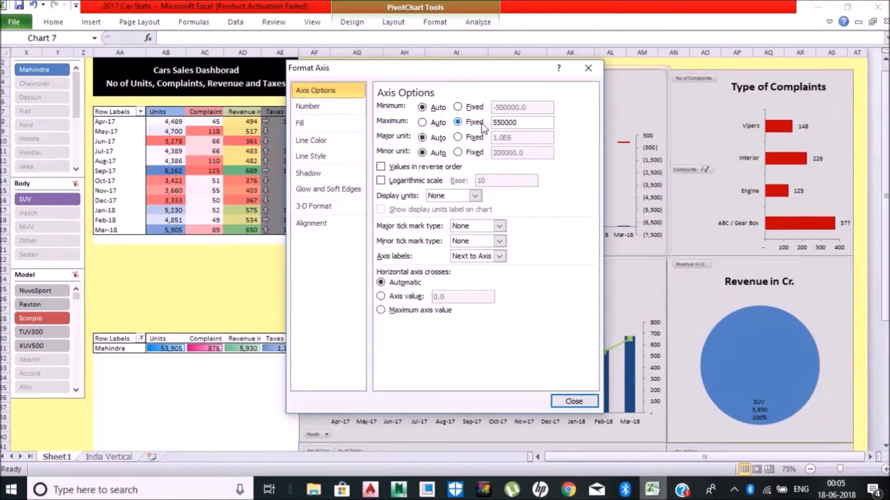
{"action": "left_click", "coordinate": [584, 403]}
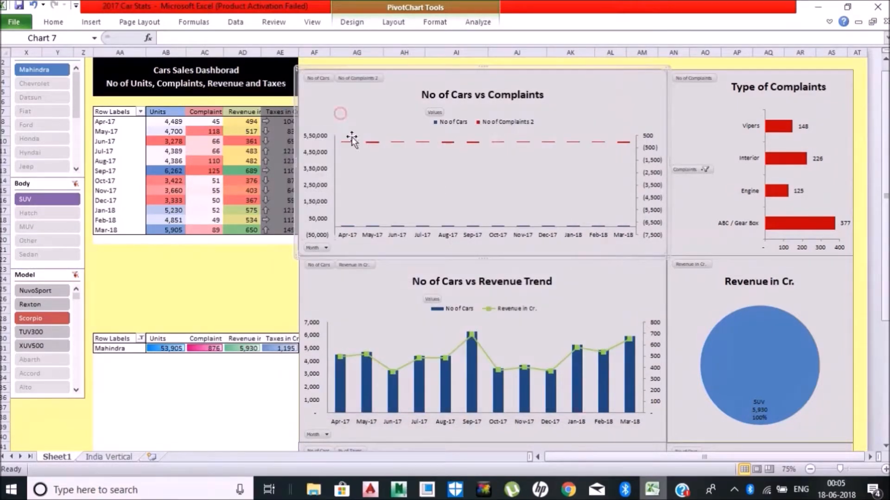
Set the primary axis's maximum and the secondary axis's minimum to automatic in the No of Cars vs Complaints chart
{"action": "right_click", "coordinate": [320, 175]}
{"action": "left_click", "coordinate": [373, 304]}
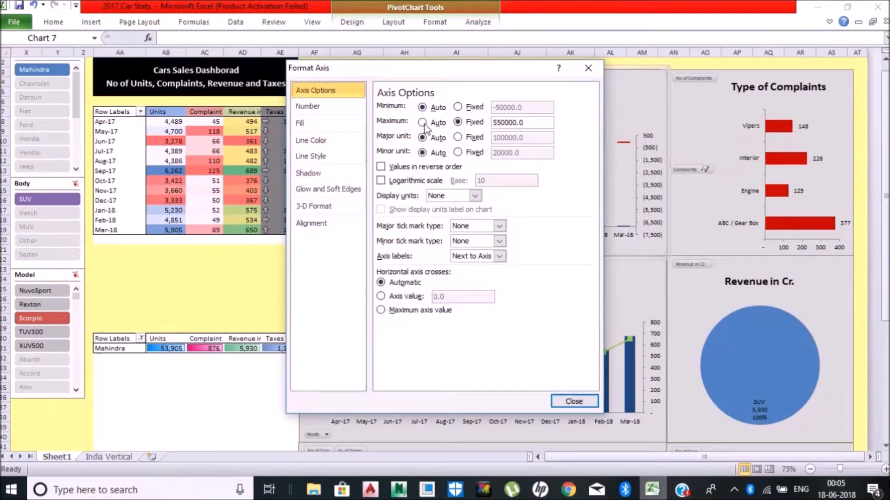
{"action": "left_click", "coordinate": [434, 122]}
{"action": "right_click", "coordinate": [660, 169]}
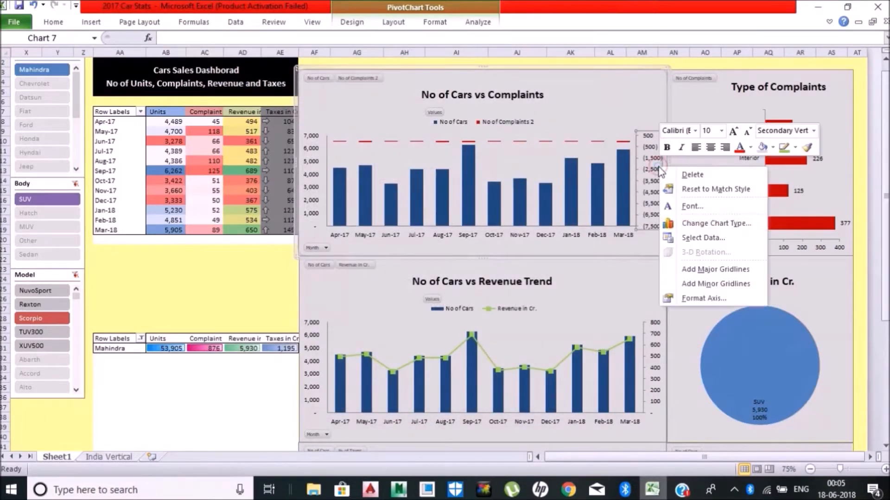
{"action": "left_click", "coordinate": [694, 300]}
{"action": "left_click", "coordinate": [422, 108]}
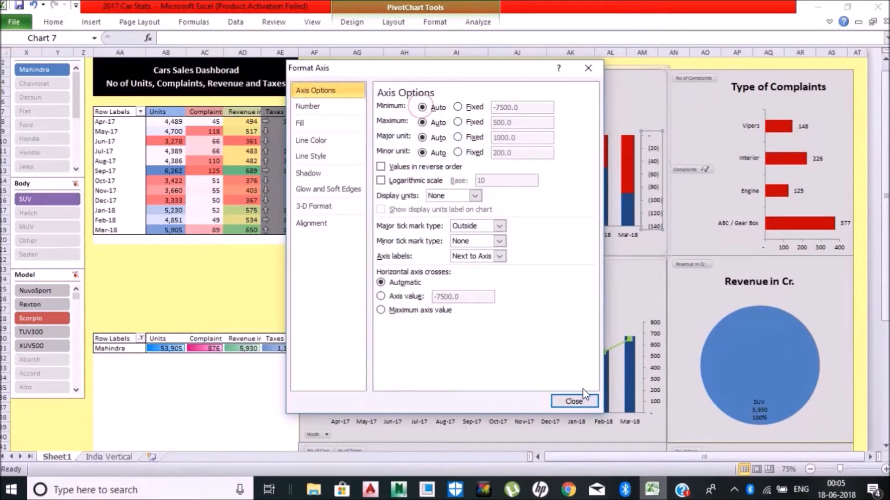
{"action": "left_click", "coordinate": [573, 400]}
{"action": "left_click", "coordinate": [464, 217]}
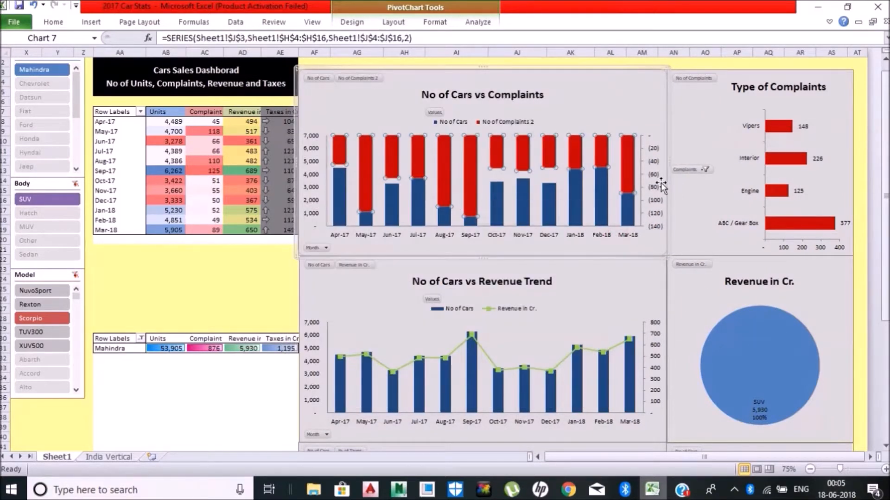
Clear the Body, Model and Make slicer filters
{"action": "left_click", "coordinate": [75, 184]}
{"action": "left_click", "coordinate": [75, 275]}
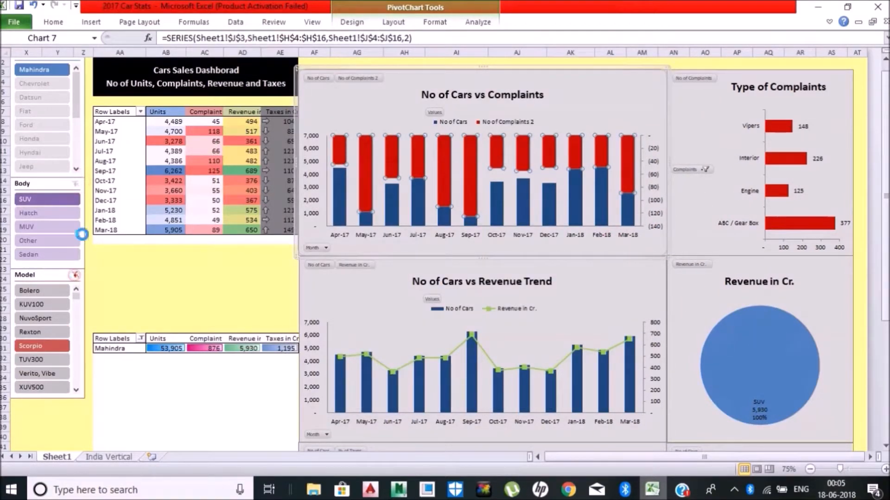
{"action": "scroll", "coordinate": [883, 172], "scroll_direction": "up", "scroll_amount": 1}
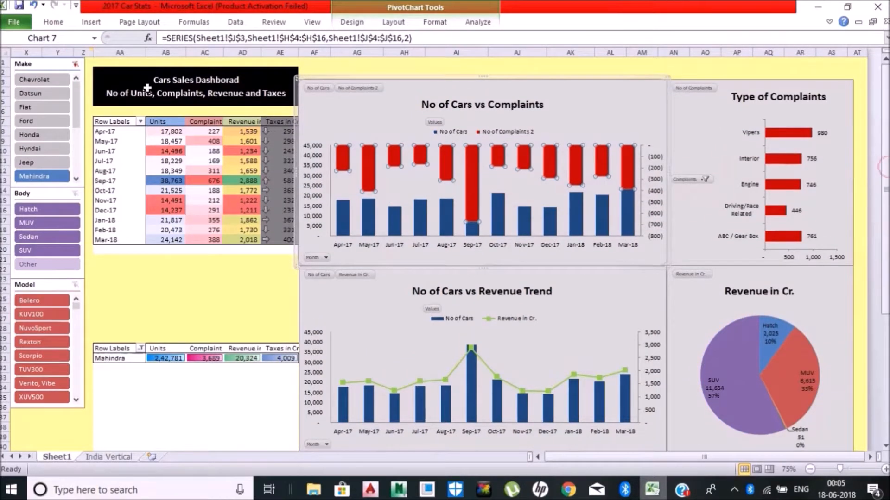
{"action": "left_click", "coordinate": [74, 64]}
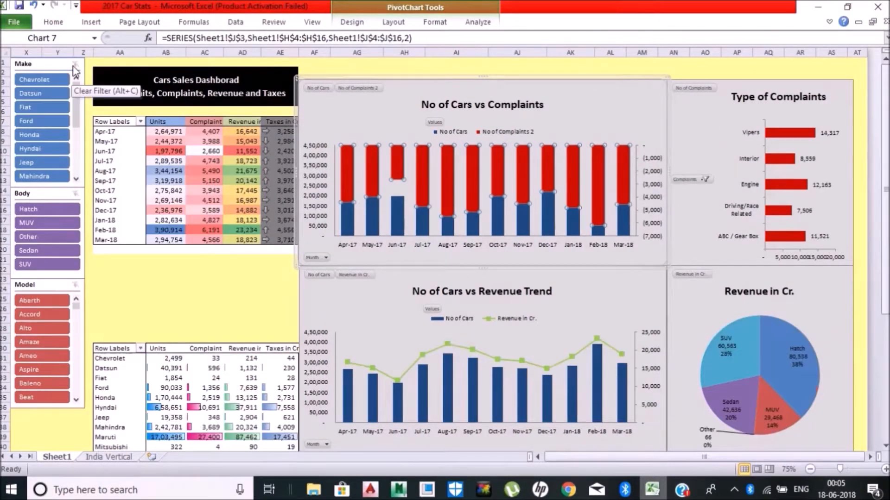
Filter the dashboard to the make Renault and examine its Sep-17 units in the monthly table
{"action": "left_click_drag", "start_coordinate": [76, 124], "coordinate": [76, 160]}
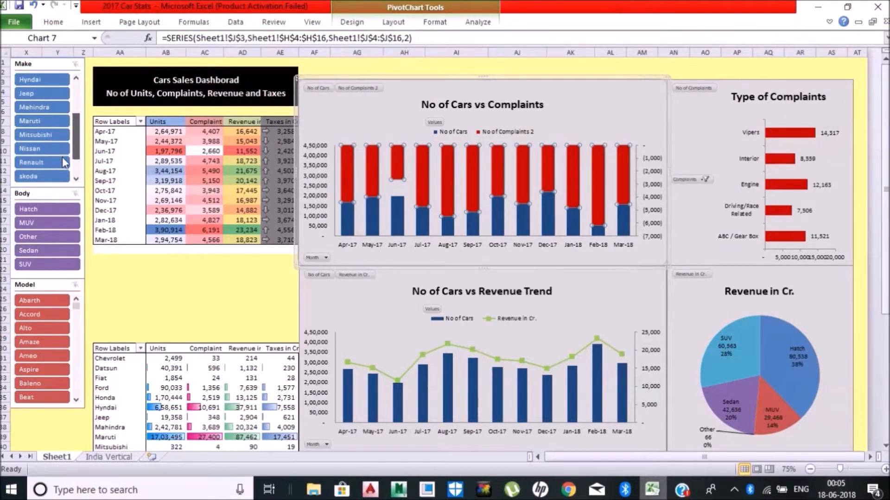
{"action": "left_click", "coordinate": [64, 162]}
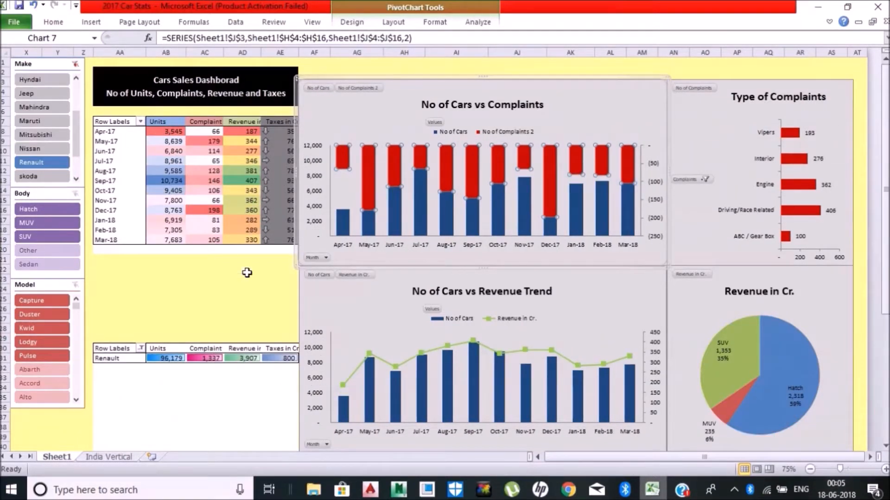
{"action": "left_click", "coordinate": [247, 272]}
{"action": "left_click", "coordinate": [231, 85]}
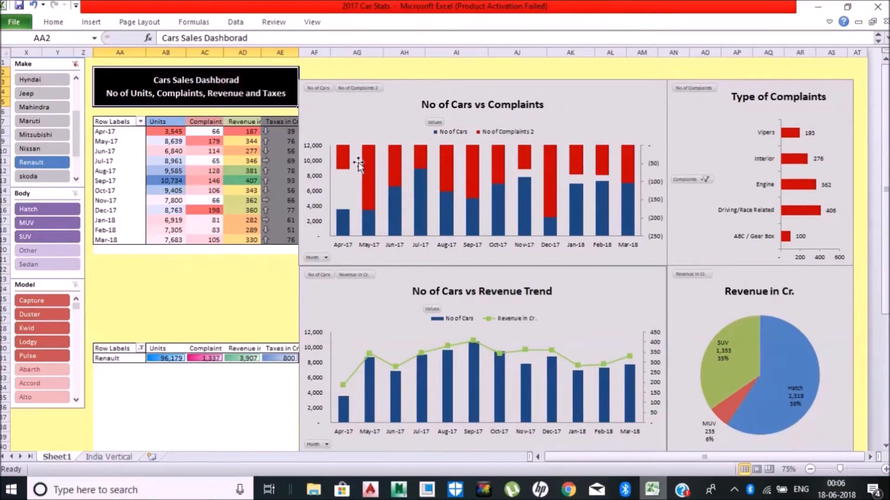
{"action": "left_click", "coordinate": [167, 181]}
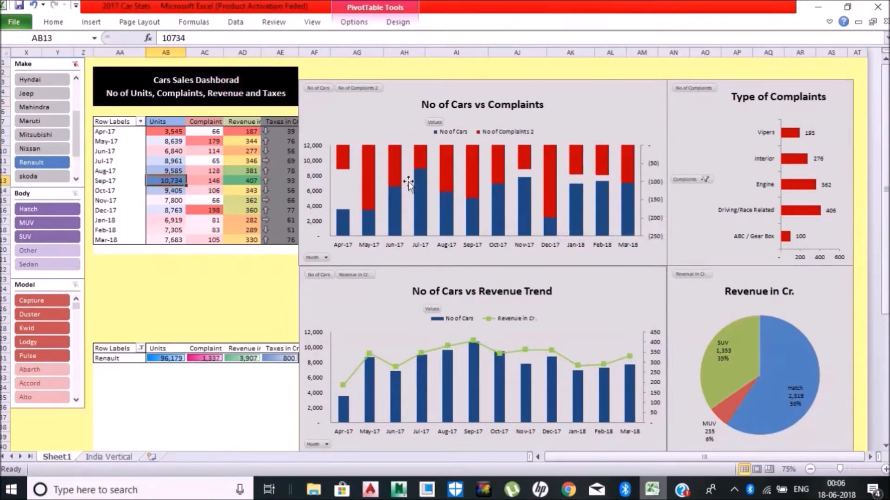
Set the secondary axis's maximum in the No of Cars vs Complaints chart to a fixed -5000, and clear the Make filter
{"action": "left_click", "coordinate": [654, 170]}
{"action": "right_click", "coordinate": [654, 170]}
{"action": "key", "text": "Escape"}
{"action": "right_click", "coordinate": [654, 170]}
{"action": "left_click", "coordinate": [679, 351]}
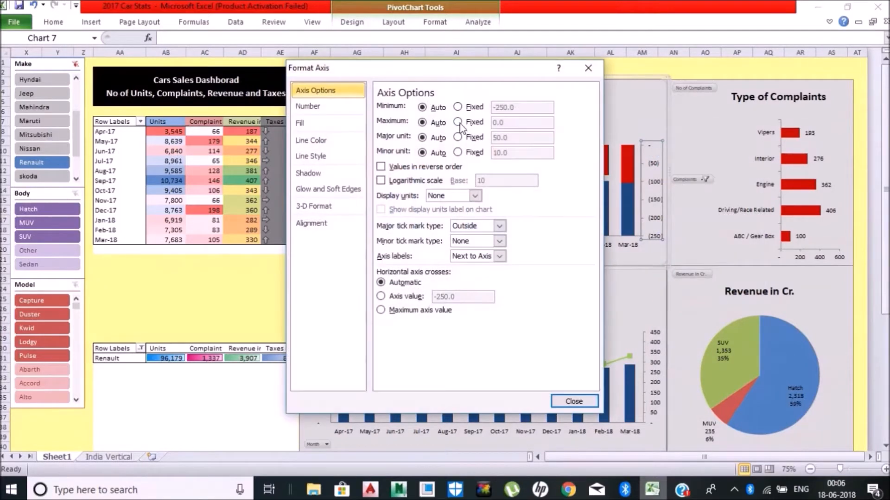
{"action": "left_click", "coordinate": [457, 122]}
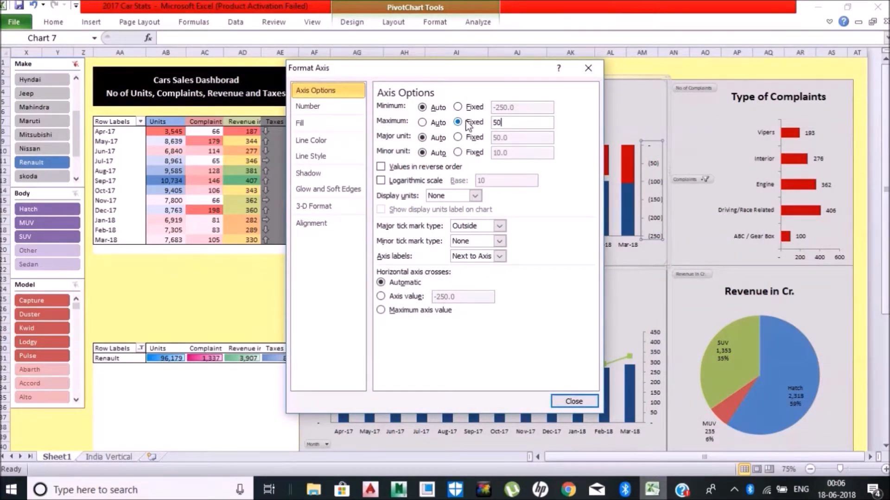
{"action": "left_click", "coordinate": [574, 401]}
{"action": "left_click", "coordinate": [76, 63]}
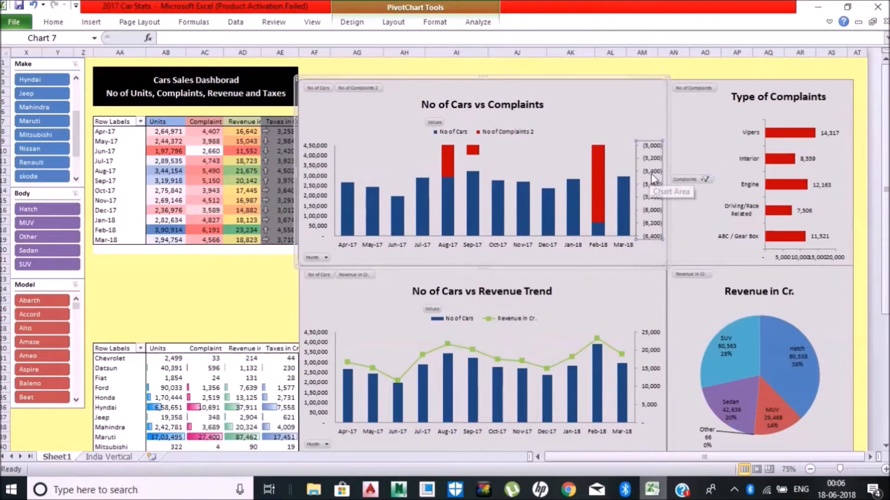
Set the secondary axis of the No of Cars vs Complaints chart to an automatic maximum and a fixed minimum of -7000
{"action": "right_click", "coordinate": [646, 173]}
{"action": "right_click", "coordinate": [644, 171]}
{"action": "left_click", "coordinate": [646, 170]}
{"action": "right_click", "coordinate": [646, 173]}
{"action": "left_click", "coordinate": [668, 361]}
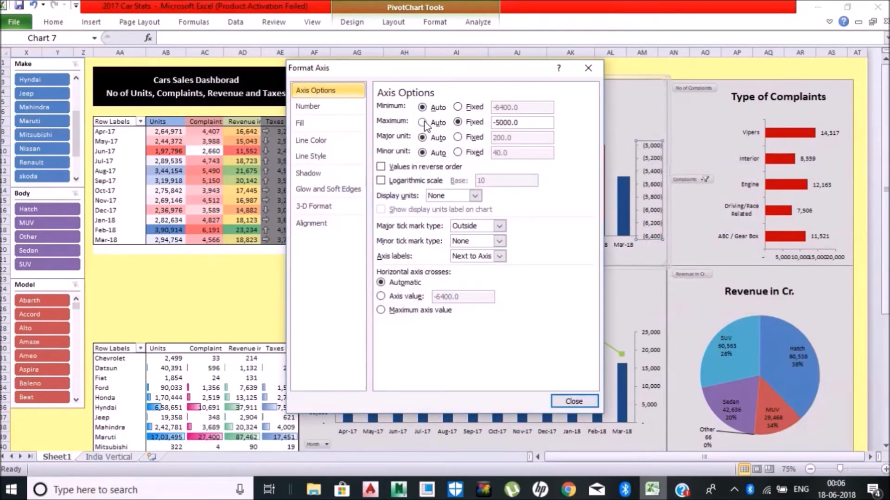
{"action": "left_click", "coordinate": [422, 122]}
{"action": "left_click", "coordinate": [458, 107]}
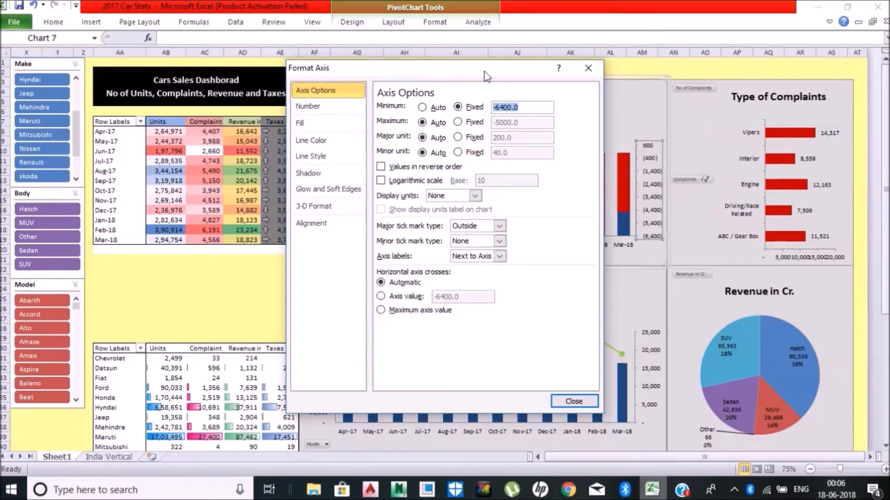
{"action": "left_click_drag", "start_coordinate": [486, 77], "coordinate": [565, 113]}
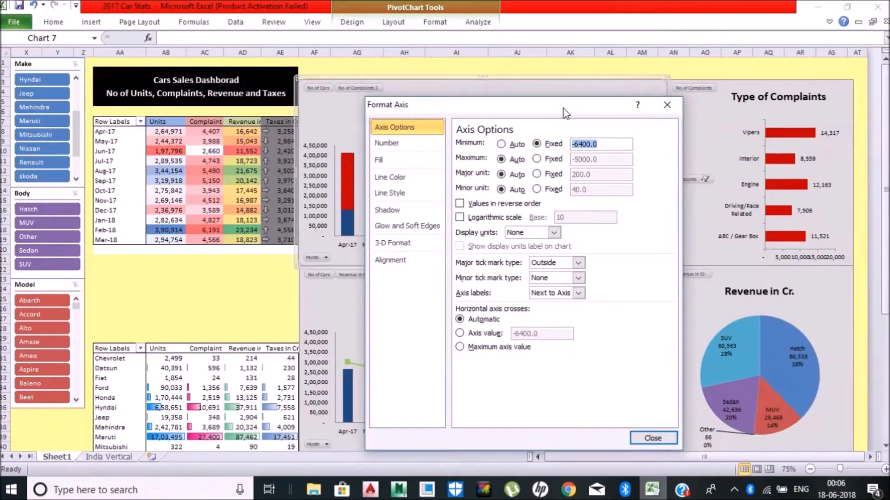
{"action": "left_click", "coordinate": [606, 145]}
{"action": "left_click_drag", "start_coordinate": [588, 144], "coordinate": [576, 144]}
{"action": "type", "text": "7000"}
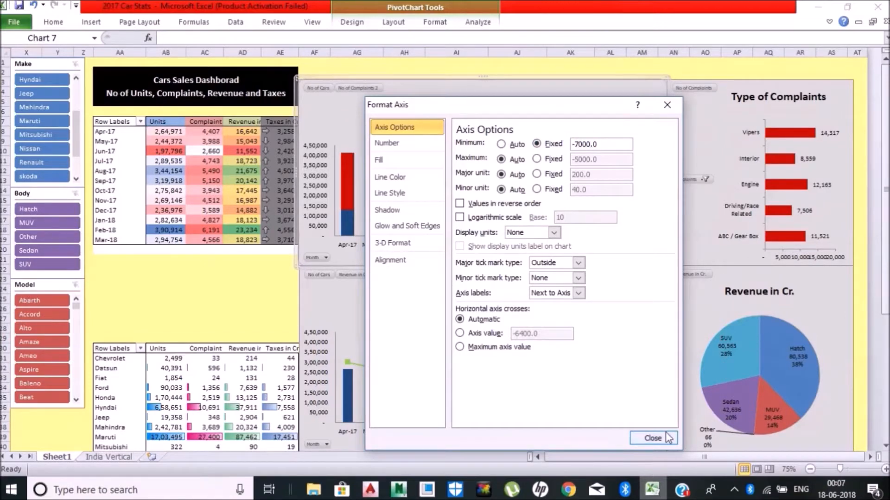
{"action": "left_click", "coordinate": [653, 438]}
{"action": "left_click", "coordinate": [191, 211]}
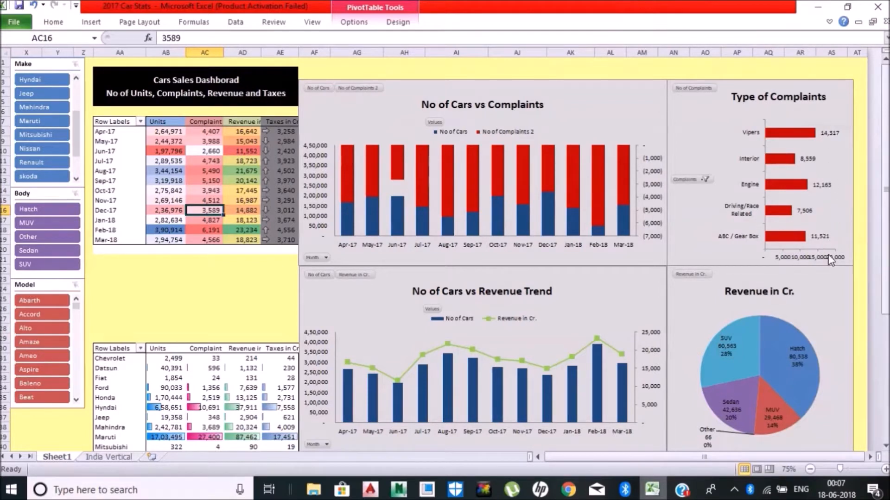
Apply the chart layout with a data table below the plot to the No of Cars vs Complaints chart
{"action": "left_click", "coordinate": [447, 194]}
{"action": "left_click", "coordinate": [383, 259]}
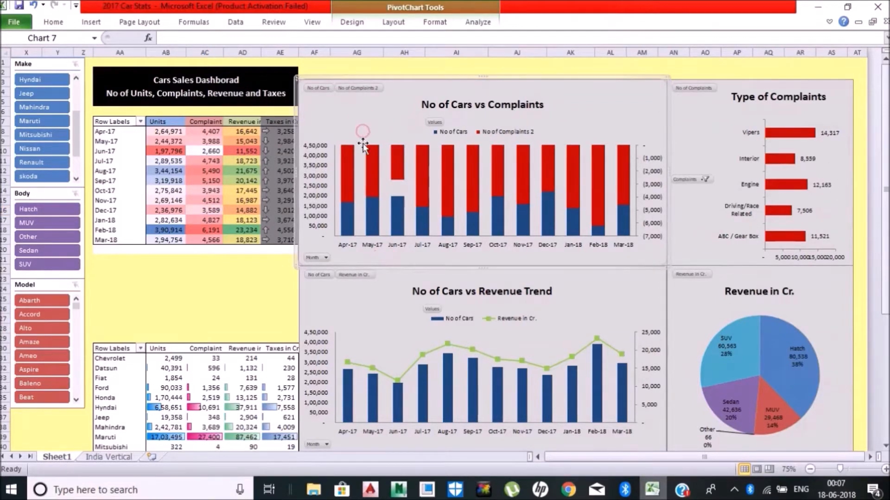
{"action": "left_click", "coordinate": [434, 21]}
{"action": "left_click", "coordinate": [352, 21]}
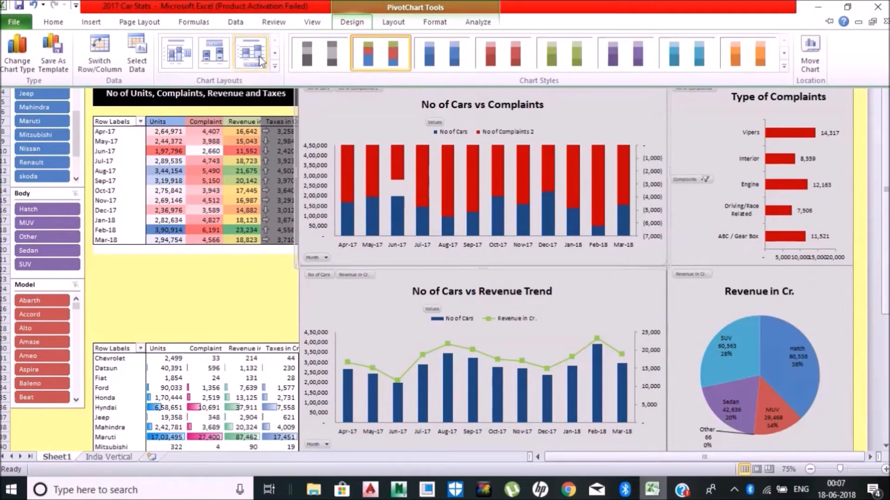
{"action": "left_click", "coordinate": [260, 58]}
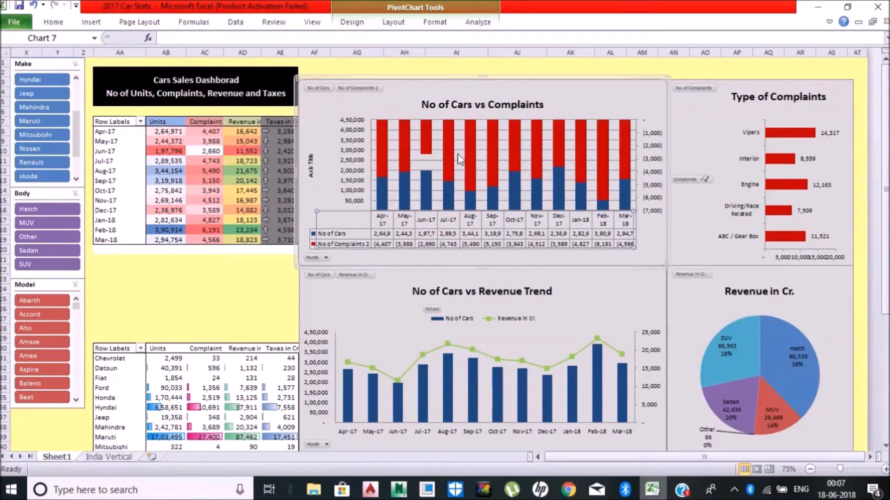
Set the font size of the data table in the No of Cars vs Complaints chart to 8
{"action": "left_click", "coordinate": [429, 160]}
{"action": "key", "text": "Escape"}
{"action": "left_click", "coordinate": [53, 22]}
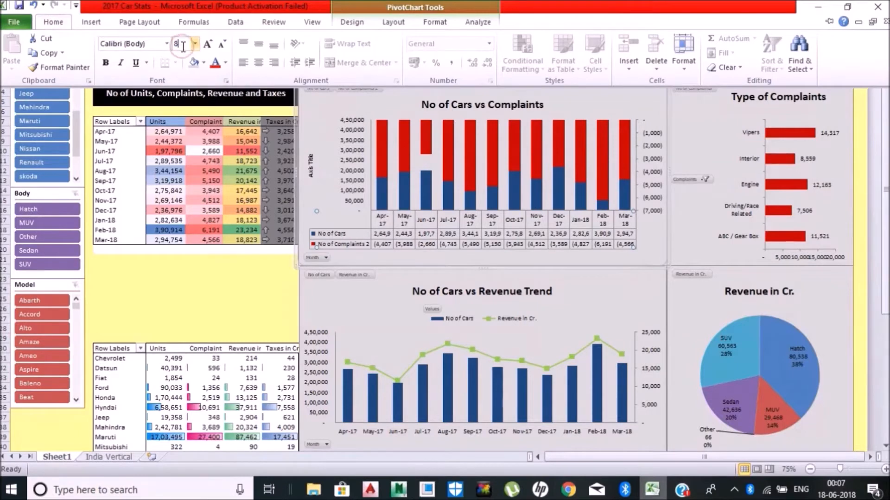
{"action": "left_click", "coordinate": [183, 46]}
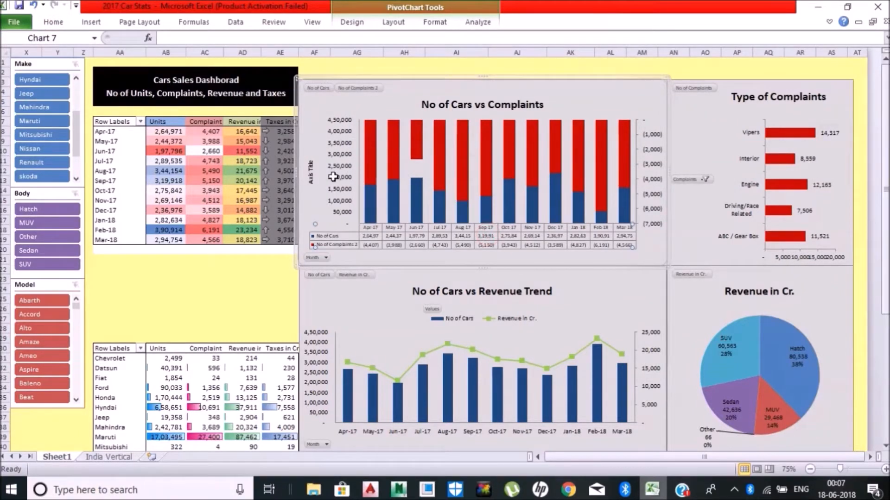
{"action": "left_click", "coordinate": [237, 82]}
Filter the dashboard to the body MUV and examine Maruti's row in the make table
{"action": "left_click", "coordinate": [53, 223]}
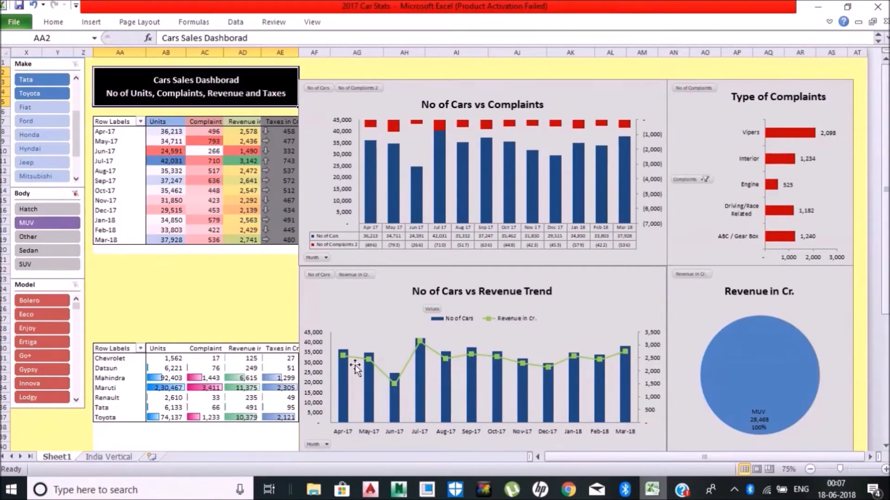
{"action": "left_click", "coordinate": [107, 387]}
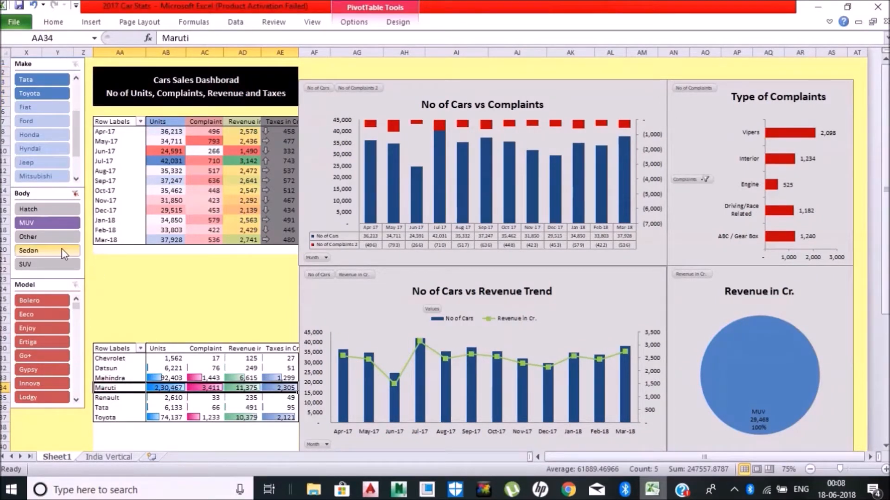
Filter the dashboard to the body SUV and compare the Maruti, Mahindra and Hyndai rows of the make table
{"action": "left_click", "coordinate": [53, 252]}
{"action": "left_click", "coordinate": [47, 264]}
{"action": "left_click", "coordinate": [97, 416]}
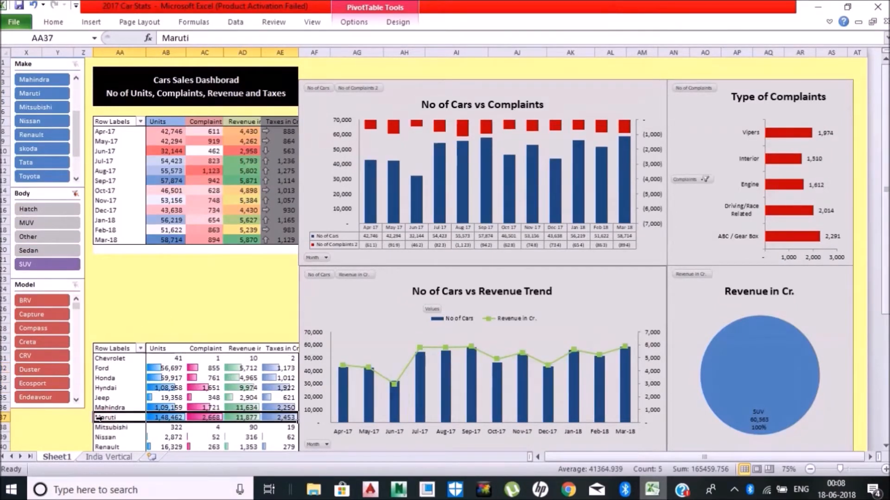
{"action": "left_click", "coordinate": [94, 407]}
{"action": "left_click", "coordinate": [97, 388]}
{"action": "left_click", "coordinate": [166, 408]}
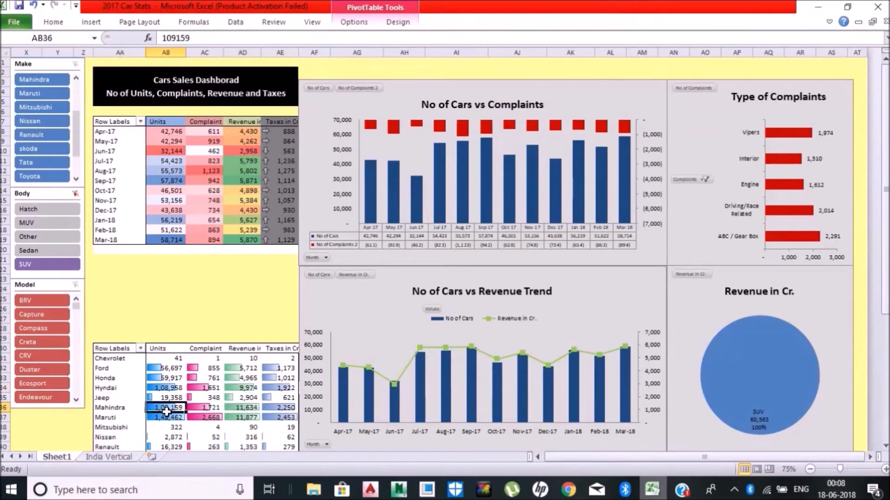
Examine Maruti's units, revenue and taxes in the make table, and filter the dashboard to the make Tata
{"action": "scroll", "coordinate": [393, 340], "scroll_direction": "down", "scroll_amount": 2}
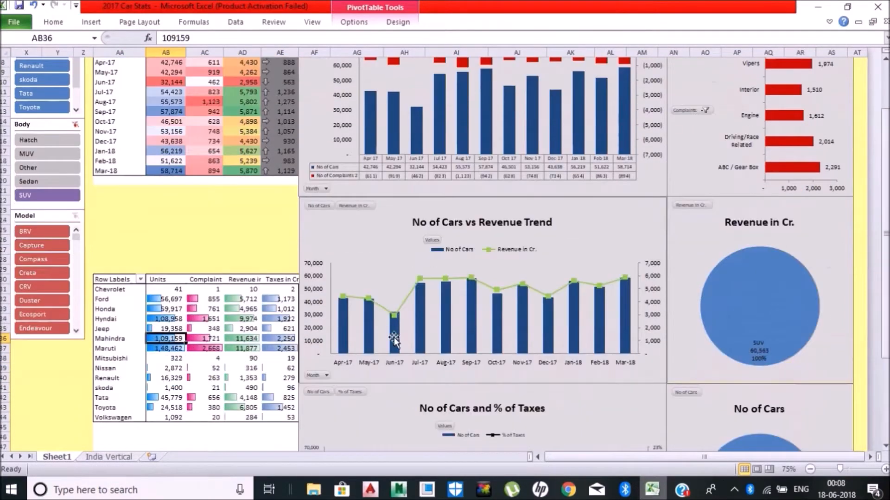
{"action": "left_click", "coordinate": [187, 350]}
{"action": "left_click", "coordinate": [157, 348]}
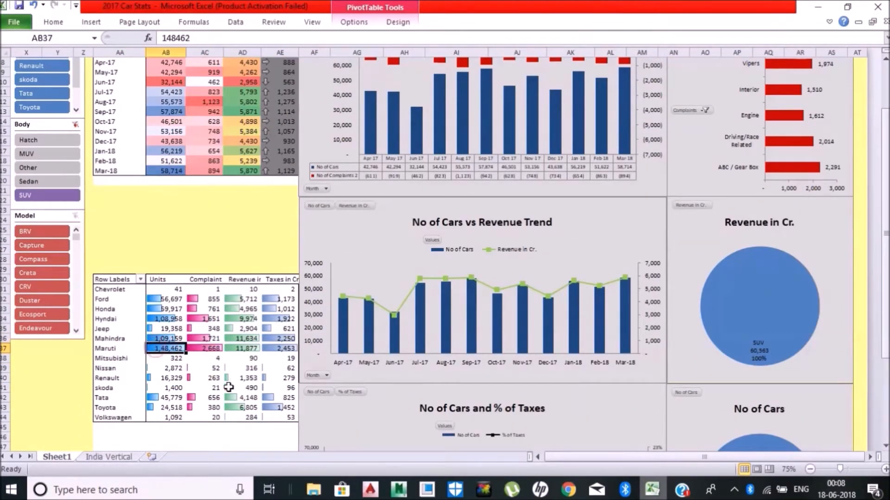
{"action": "left_click", "coordinate": [243, 348]}
{"action": "left_click", "coordinate": [280, 347]}
{"action": "left_click", "coordinate": [119, 280]}
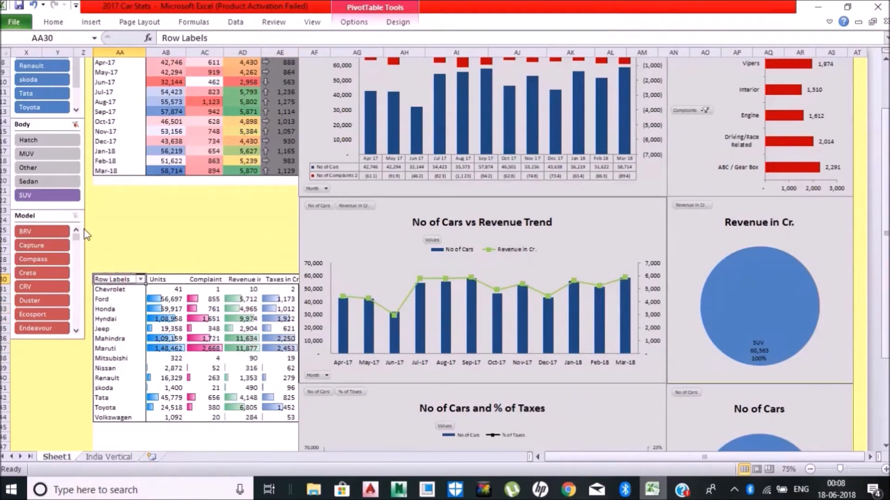
{"action": "left_click", "coordinate": [45, 91]}
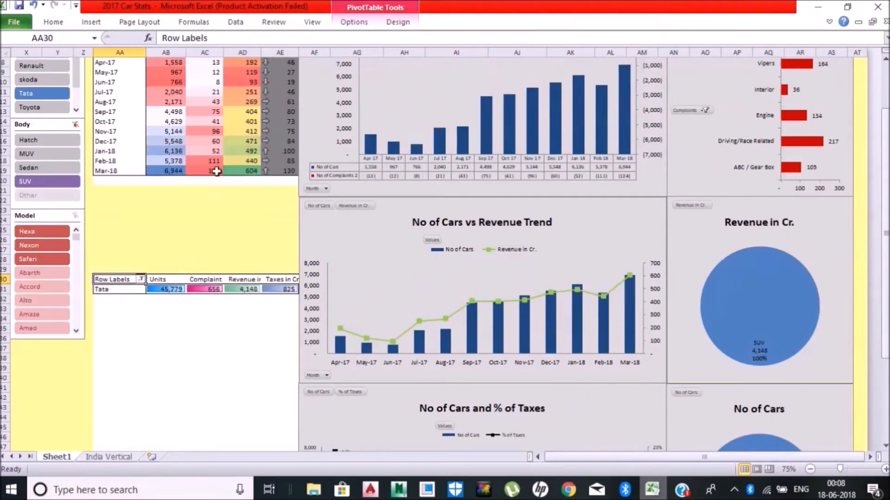
Clear the body filter and retitle the pie charts "Revenue in Cr. per Segment" and "No of Cars per Segment"
{"action": "left_click", "coordinate": [779, 223]}
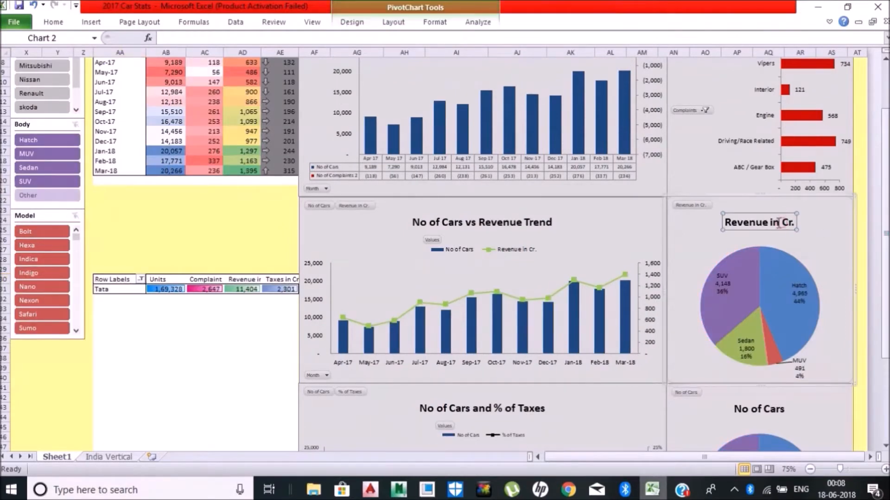
{"action": "type", "text": "per Segment"}
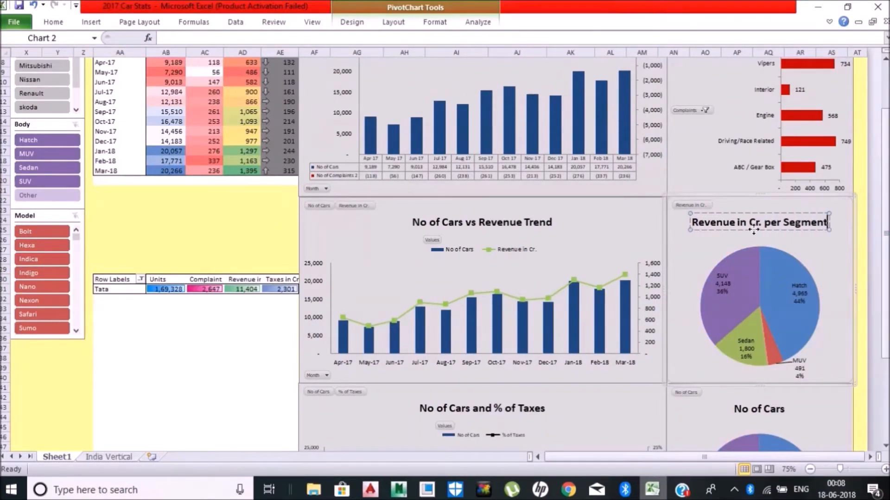
{"action": "left_click", "coordinate": [781, 408]}
{"action": "type", "text": "per Segment"}
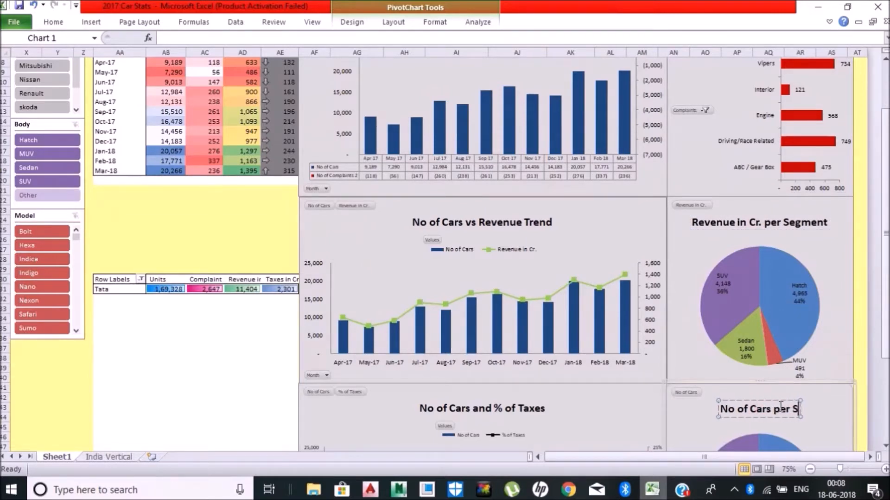
Clear the Make filter and widen the Revenue in Cr. and Taxes in Cr. columns to fit their headings
{"action": "left_click", "coordinate": [884, 330]}
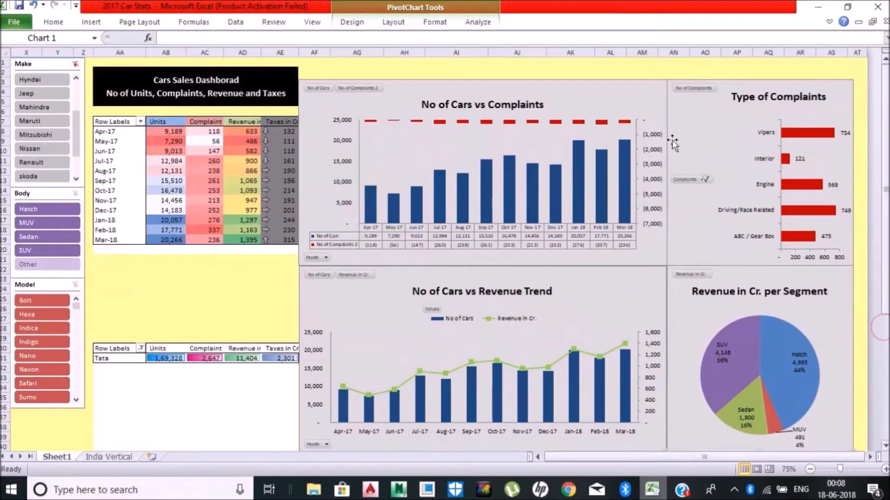
{"action": "left_click_drag", "start_coordinate": [115, 122], "coordinate": [288, 240]}
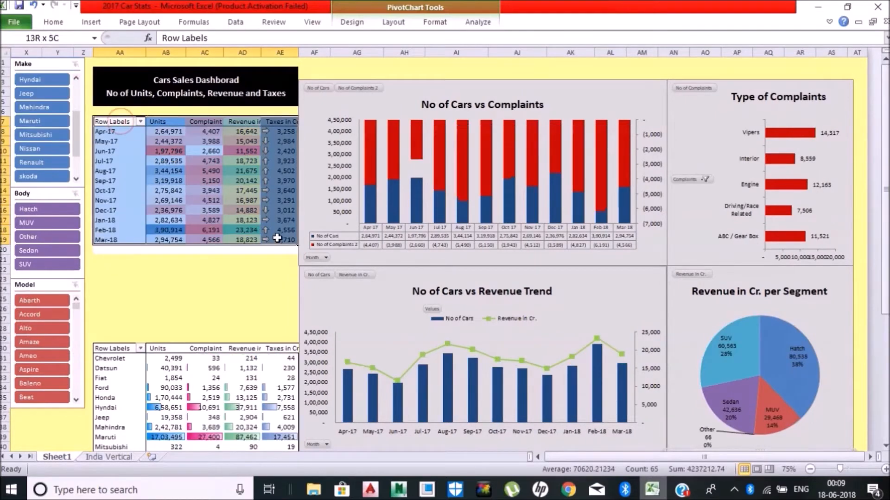
{"action": "left_click", "coordinate": [205, 210]}
{"action": "left_click_drag", "start_coordinate": [262, 49], "coordinate": [320, 54]}
{"action": "left_click", "coordinate": [297, 171]}
{"action": "left_click", "coordinate": [220, 355]}
Compare the Feb-18 and Jun-17 figures for units, complaints, revenue and taxes in the monthly table
{"action": "left_click_drag", "start_coordinate": [170, 122], "coordinate": [175, 230]}
{"action": "left_click", "coordinate": [174, 230]}
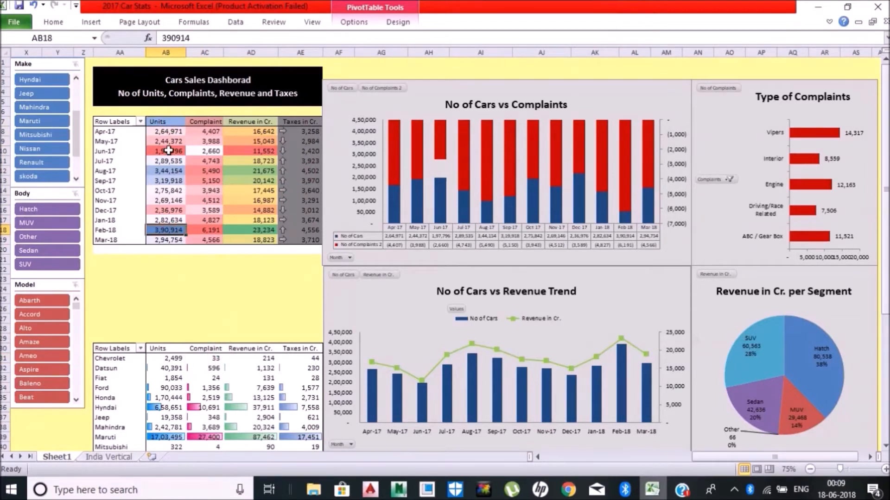
{"action": "left_click", "coordinate": [198, 227]}
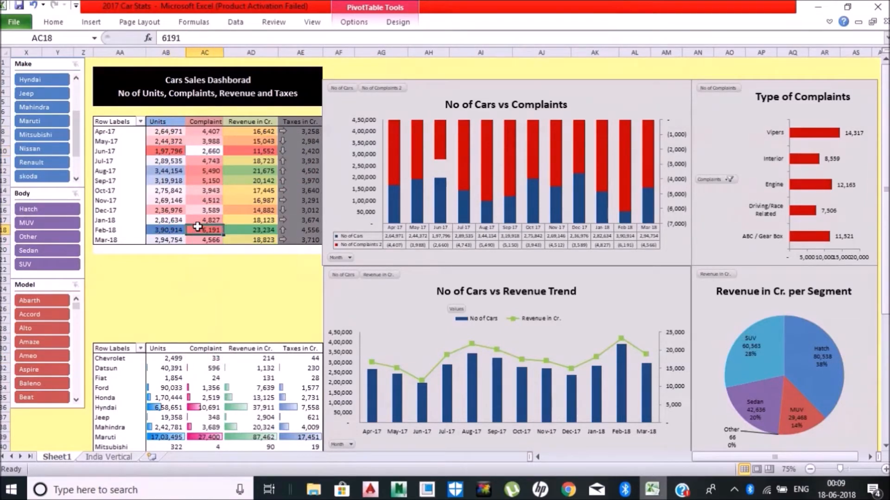
{"action": "left_click", "coordinate": [213, 153]}
{"action": "left_click", "coordinate": [256, 228]}
{"action": "left_click", "coordinate": [258, 153]}
{"action": "left_click", "coordinate": [284, 233]}
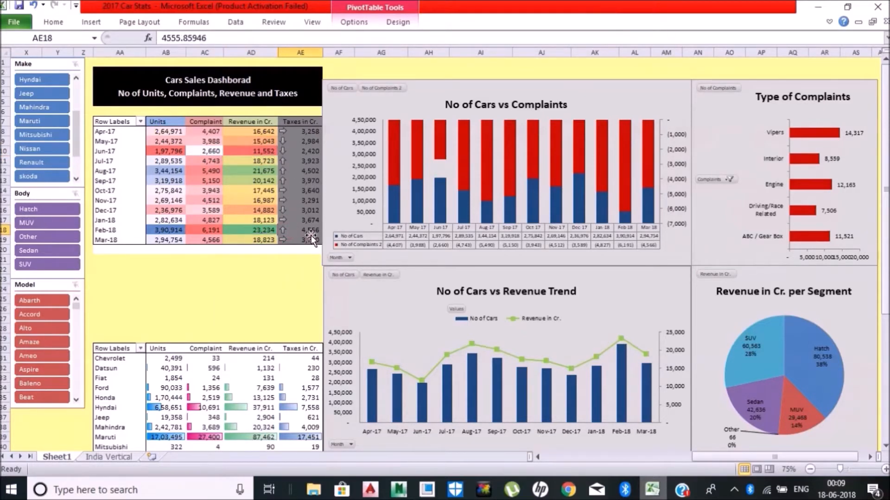
Examine the Chevrolet, Maruti, Toyota and Tata rows of the make table, and test the Make filter with Renault
{"action": "left_click", "coordinate": [119, 358]}
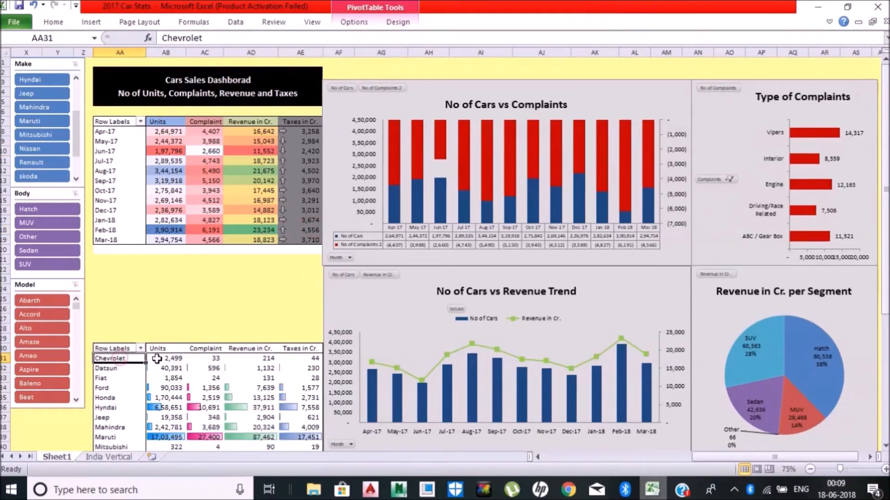
{"action": "left_click", "coordinate": [113, 439]}
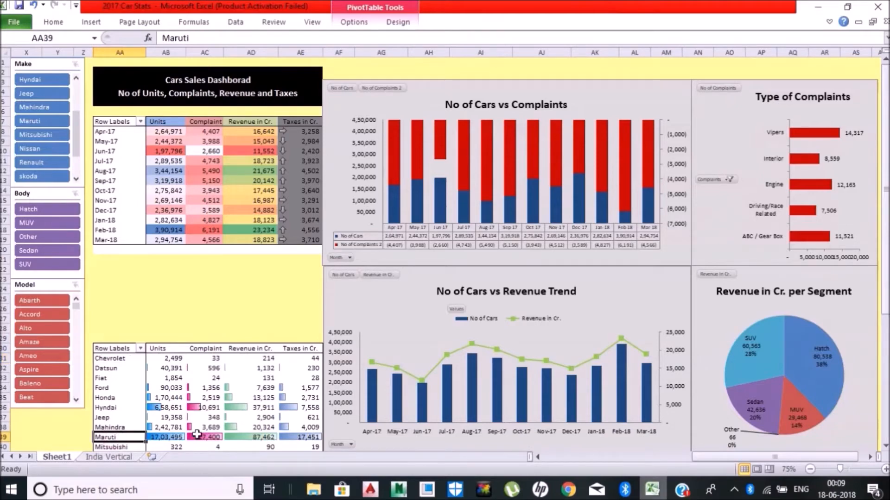
{"action": "scroll", "coordinate": [884, 315], "scroll_direction": "down", "scroll_amount": 3}
{"action": "left_click", "coordinate": [204, 408]}
{"action": "left_click", "coordinate": [301, 407]}
{"action": "left_click", "coordinate": [167, 407]}
{"action": "left_click", "coordinate": [167, 398]}
{"action": "left_click", "coordinate": [53, 73]}
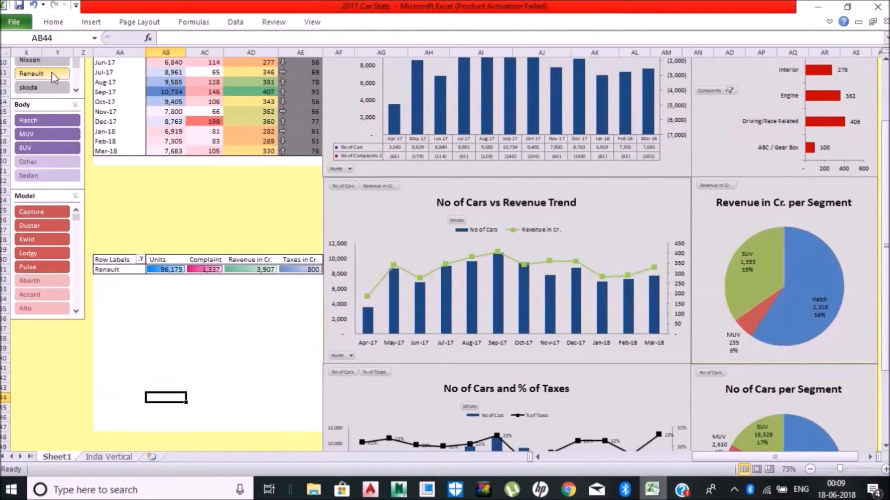
{"action": "scroll", "coordinate": [361, 148], "scroll_direction": "up", "scroll_amount": 3}
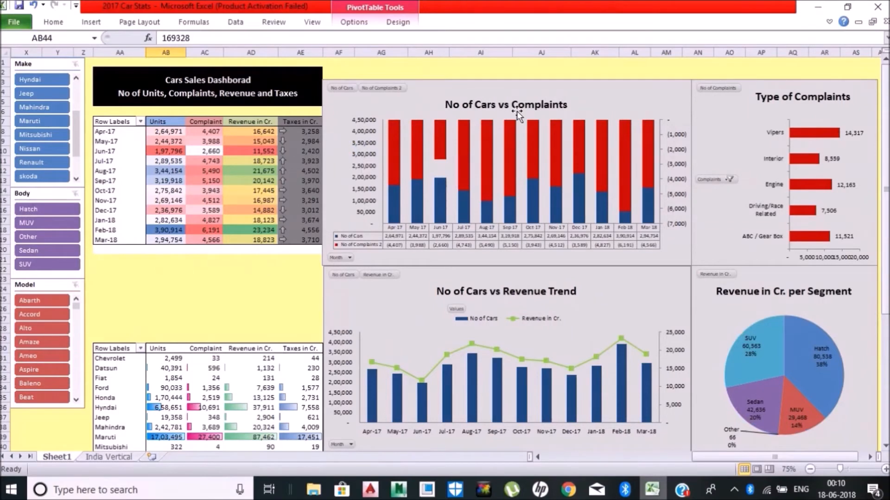
Compare the Aug-17 and Feb-18 points of the No of Cars vs Revenue Trend chart with the monthly table
{"action": "mouse_move", "coordinate": [418, 222]}
{"action": "mouse_move", "coordinate": [471, 371]}
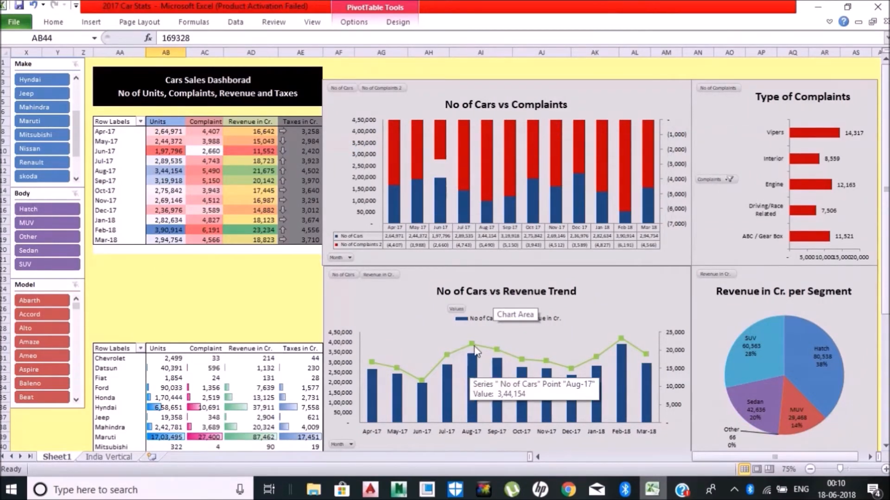
{"action": "mouse_move", "coordinate": [466, 215]}
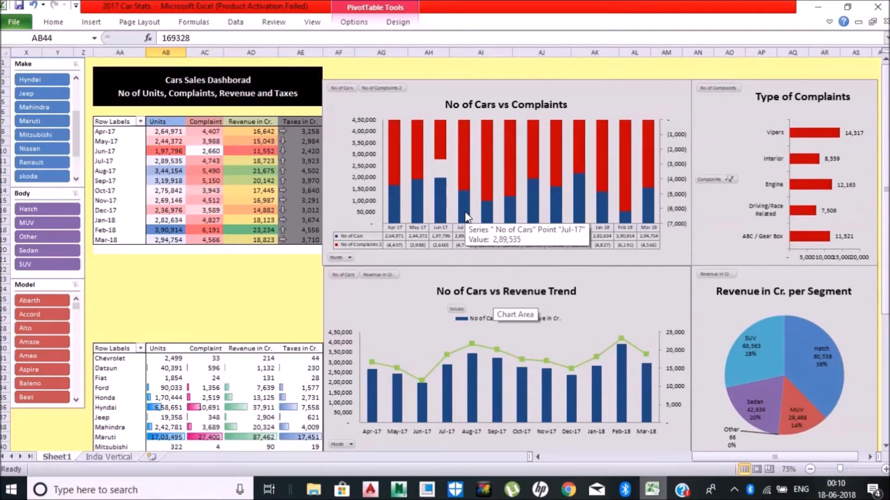
{"action": "mouse_move", "coordinate": [472, 345]}
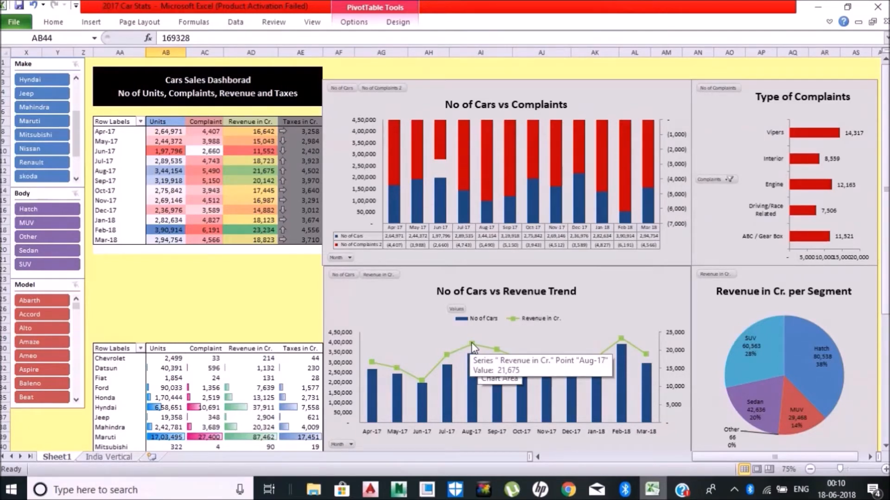
{"action": "left_click_drag", "start_coordinate": [270, 170], "coordinate": [157, 164]}
{"action": "left_click", "coordinate": [255, 171]}
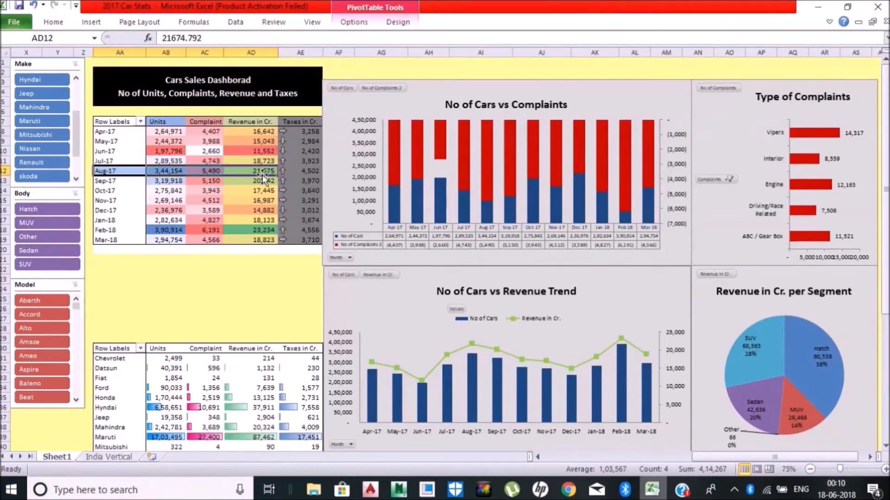
{"action": "mouse_move", "coordinate": [469, 343]}
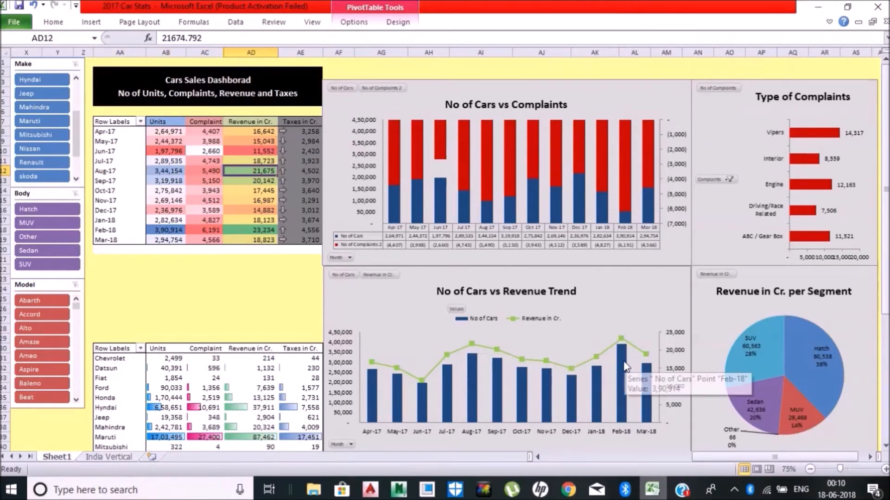
{"action": "left_click", "coordinate": [167, 229]}
Examine the Type of Complaints, No of Cars and % of Taxes, and segment pie charts for all makes
{"action": "left_click", "coordinate": [548, 274]}
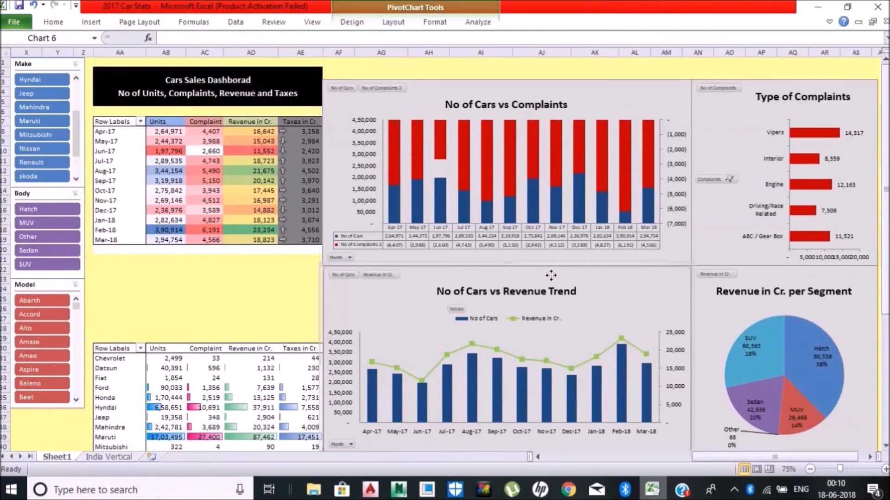
{"action": "scroll", "coordinate": [843, 204], "scroll_direction": "down", "scroll_amount": 1}
{"action": "scroll", "coordinate": [842, 191], "scroll_direction": "up", "scroll_amount": 1}
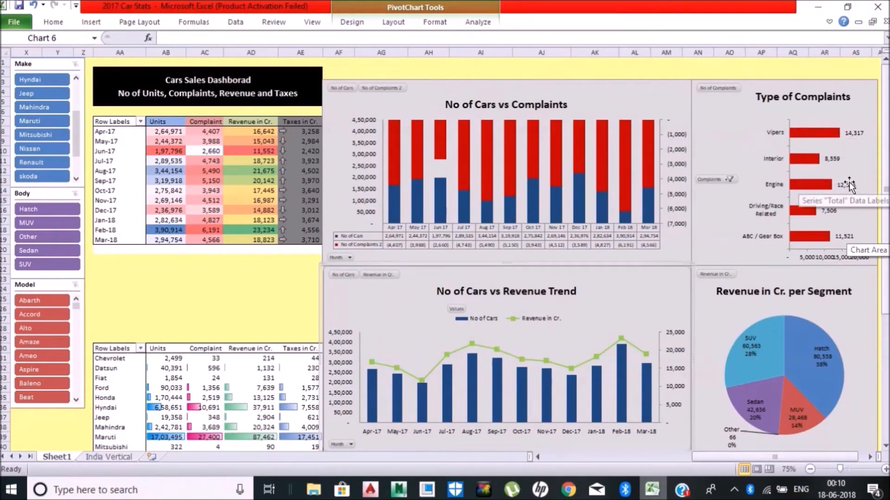
{"action": "left_click_drag", "start_coordinate": [885, 195], "coordinate": [885, 314]}
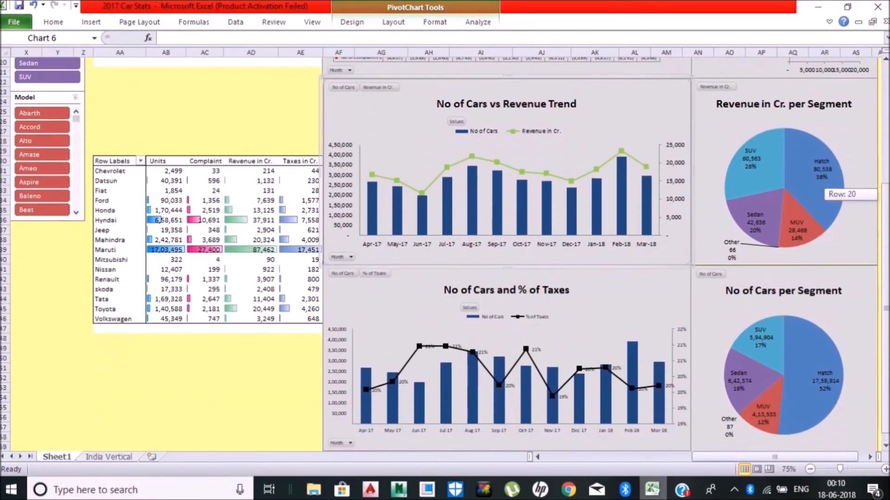
{"action": "left_click", "coordinate": [159, 131]}
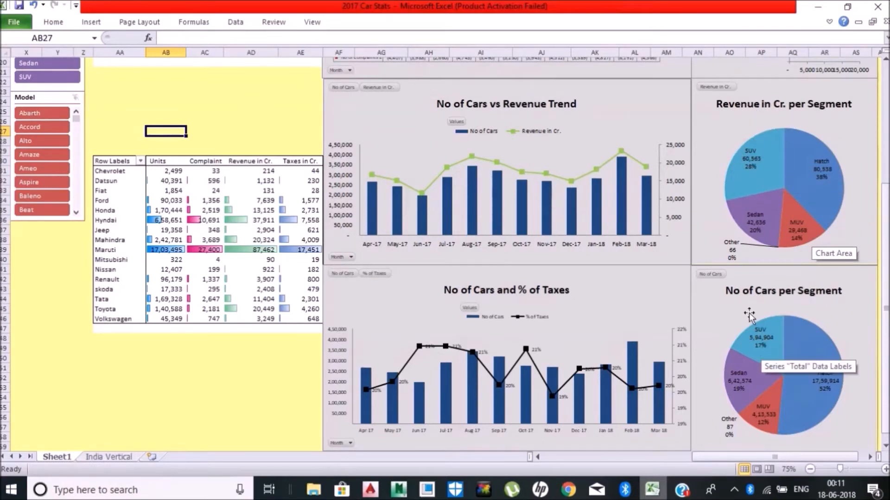
Filter the dashboard to the make Volkswagen and examine its Jul-17 units, complaints and revenue
{"action": "left_click_drag", "start_coordinate": [886, 299], "coordinate": [886, 153]}
{"action": "left_click_drag", "start_coordinate": [73, 142], "coordinate": [74, 160]}
{"action": "left_click", "coordinate": [52, 174]}
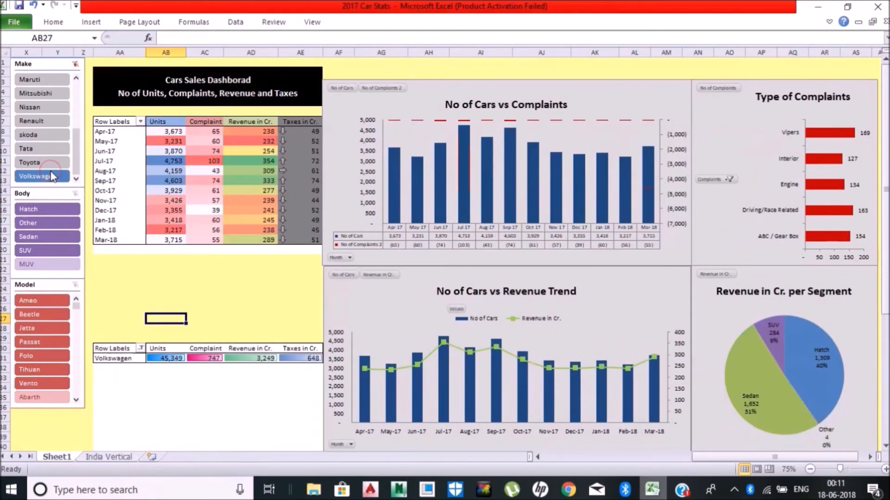
{"action": "left_click", "coordinate": [167, 166]}
{"action": "left_click", "coordinate": [210, 163]}
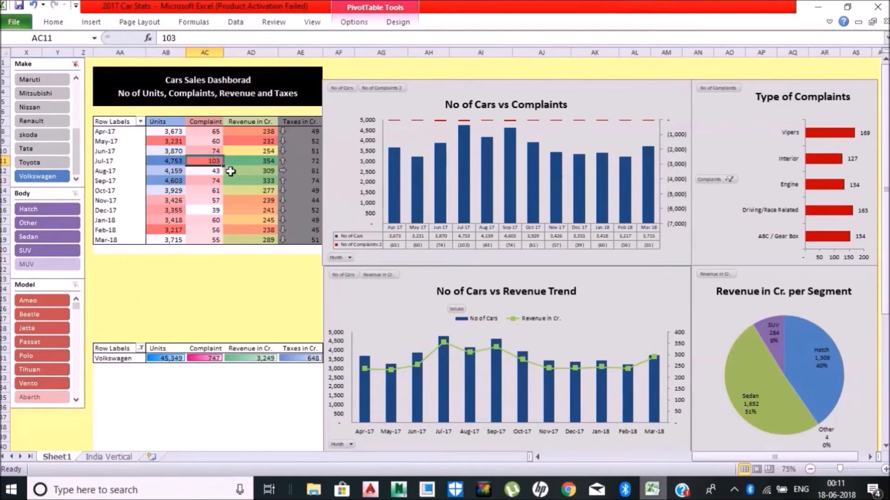
{"action": "left_click", "coordinate": [263, 162]}
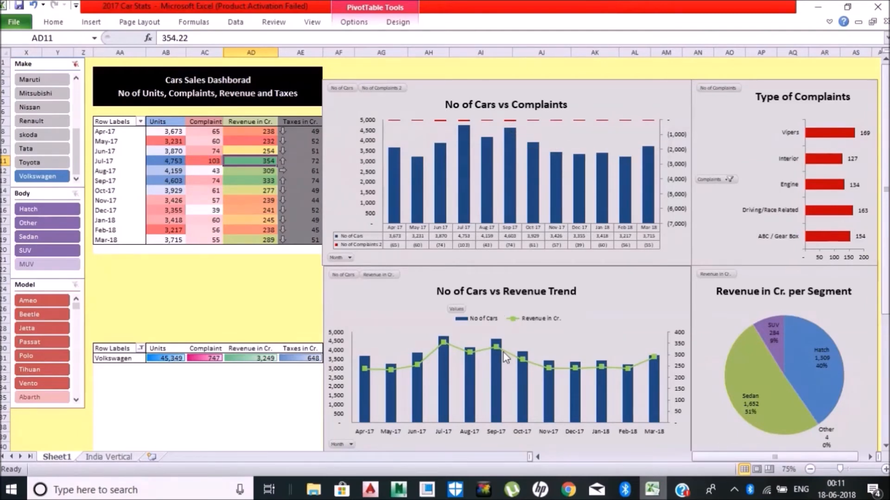
Move the SUV data label in the No of Cars per Segment chart below the No of Cars field button
{"action": "scroll", "coordinate": [709, 324], "scroll_direction": "down", "scroll_amount": 5}
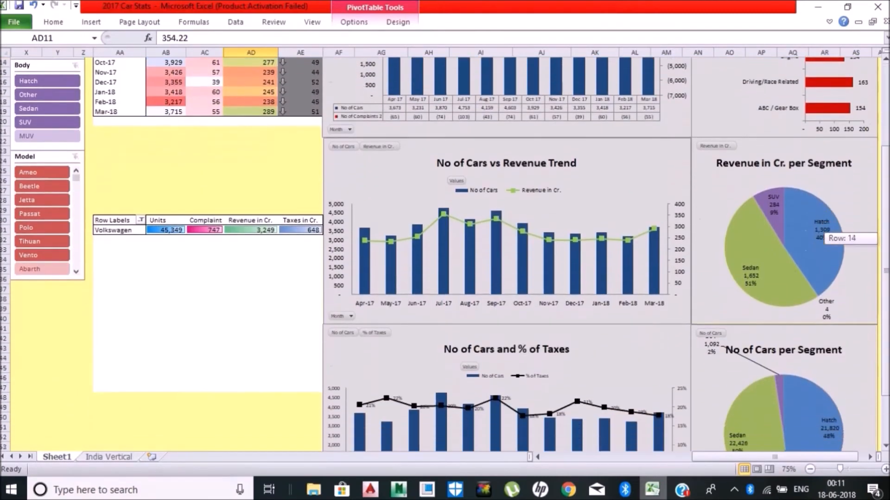
{"action": "left_click", "coordinate": [709, 324]}
{"action": "left_click_drag", "start_coordinate": [711, 325], "coordinate": [710, 345]}
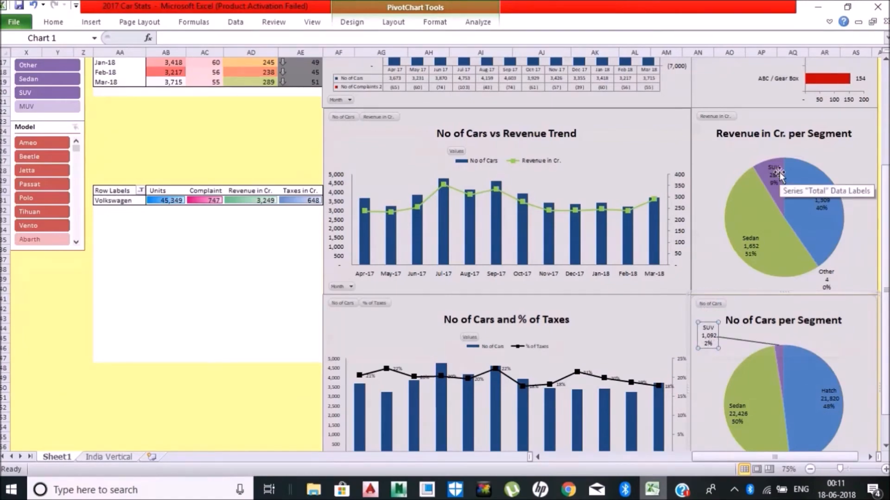
{"action": "left_click", "coordinate": [803, 163]}
Filter the dashboard to the model Polo and examine its Sep-17 units and Jul-17 complaints
{"action": "scroll", "coordinate": [804, 163], "scroll_direction": "up", "scroll_amount": 5}
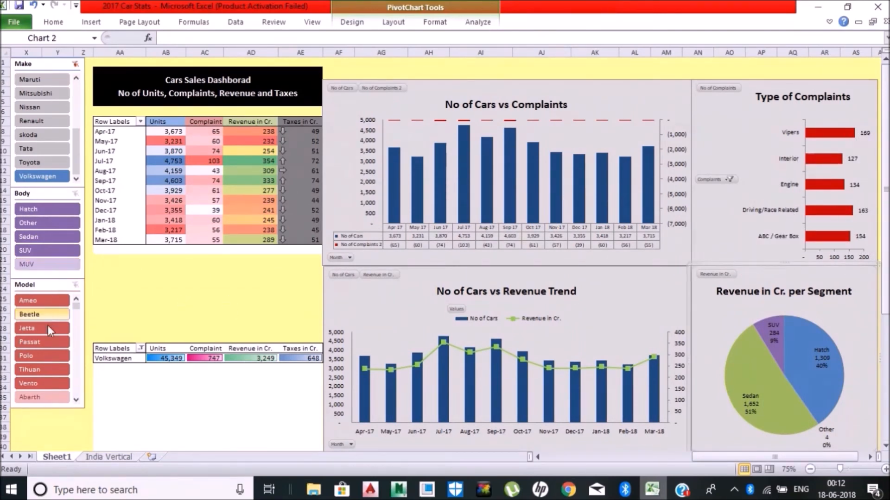
{"action": "left_click", "coordinate": [40, 357]}
{"action": "left_click", "coordinate": [165, 181]}
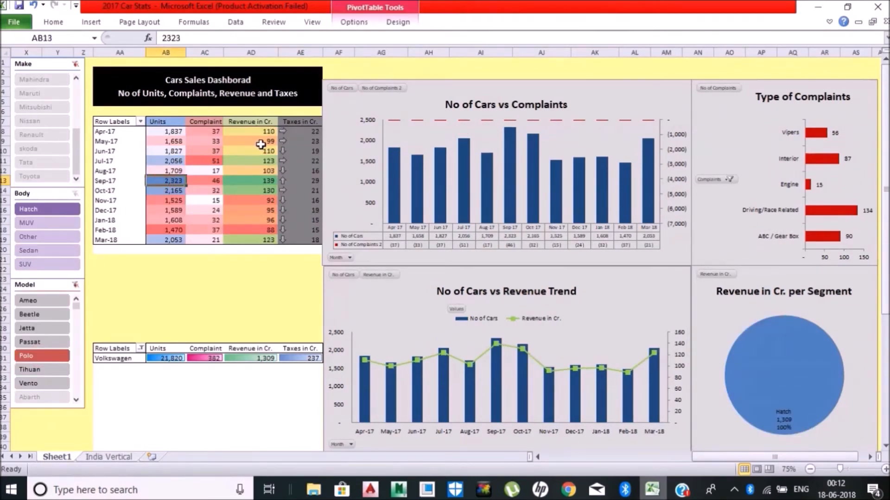
{"action": "left_click", "coordinate": [211, 161]}
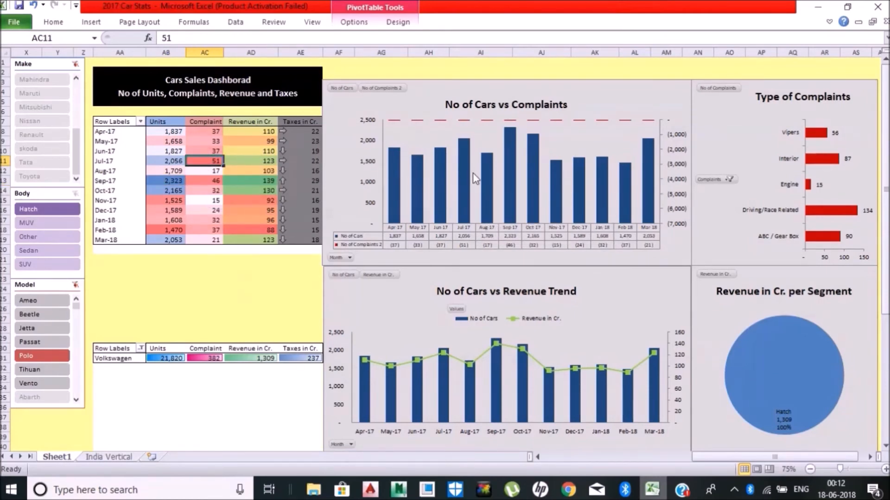
Examine Polo's Sep-17 revenue point, complaint types, and No of Cars and % of Taxes chart
{"action": "mouse_move", "coordinate": [497, 348]}
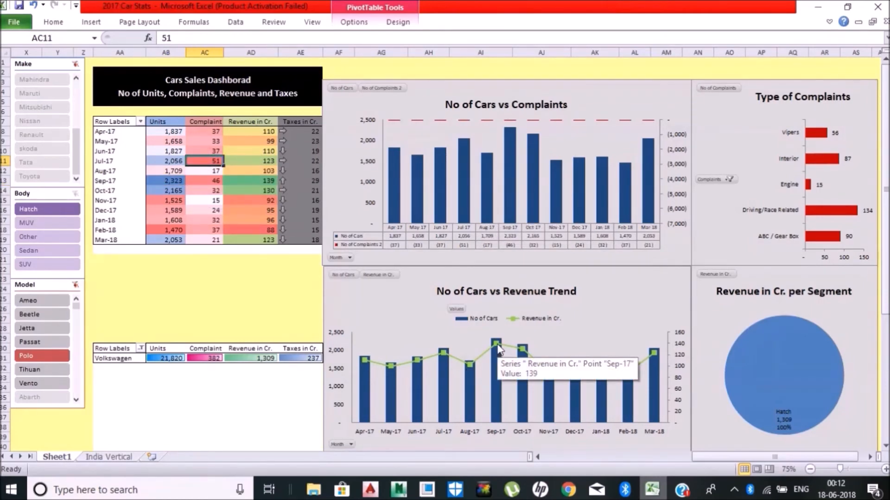
{"action": "scroll", "coordinate": [733, 336], "scroll_direction": "down", "scroll_amount": 1}
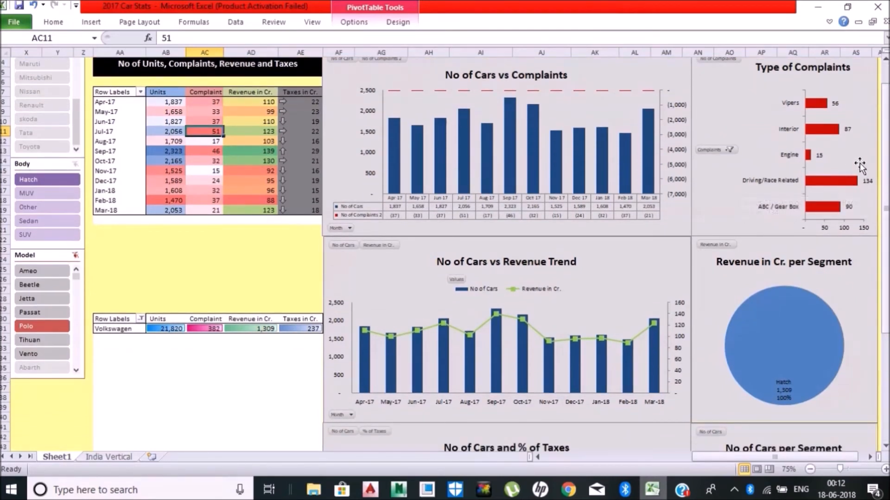
{"action": "scroll", "coordinate": [446, 356], "scroll_direction": "down", "scroll_amount": 6}
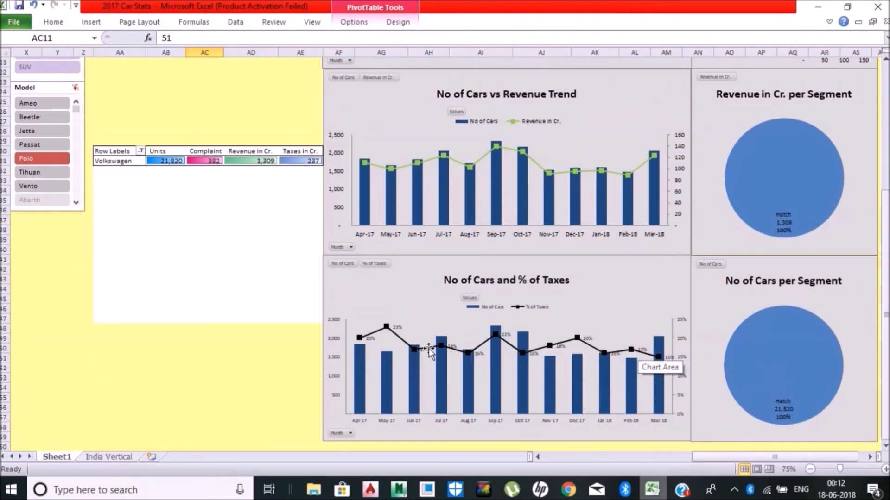
Clear the Make and Model slicer filters, review the dashboard for all cars, and save the workbook
{"action": "scroll", "coordinate": [665, 119], "scroll_direction": "up", "scroll_amount": 7}
{"action": "left_click", "coordinate": [76, 65]}
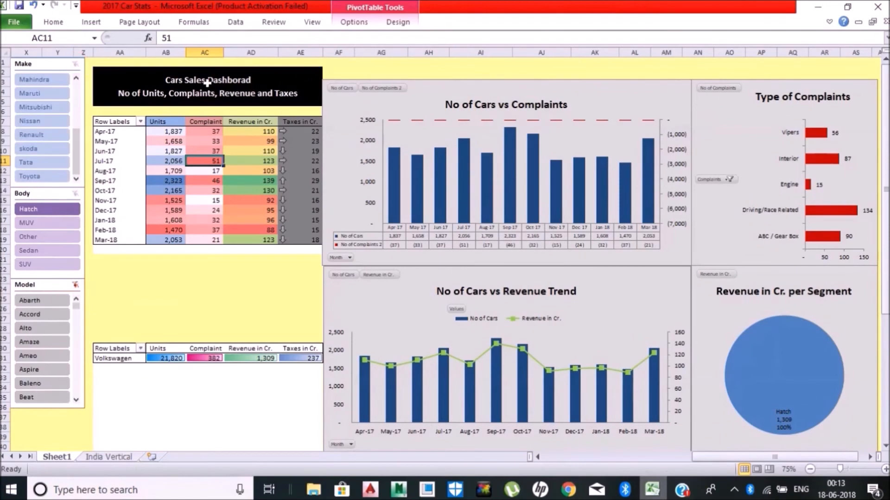
{"action": "left_click", "coordinate": [76, 284]}
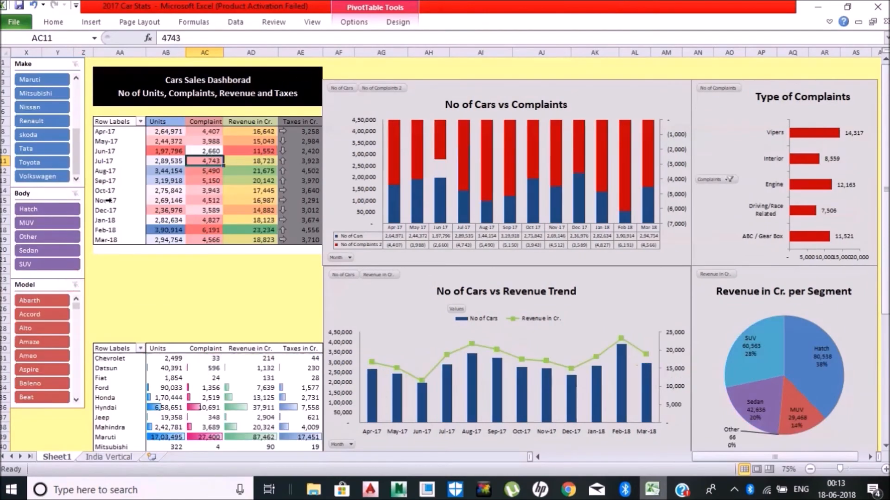
{"action": "scroll", "coordinate": [445, 250], "scroll_direction": "down", "scroll_amount": 5}
{"action": "scroll", "coordinate": [444, 250], "scroll_direction": "up", "scroll_amount": 5}
{"action": "key", "text": "ctrl+s"}
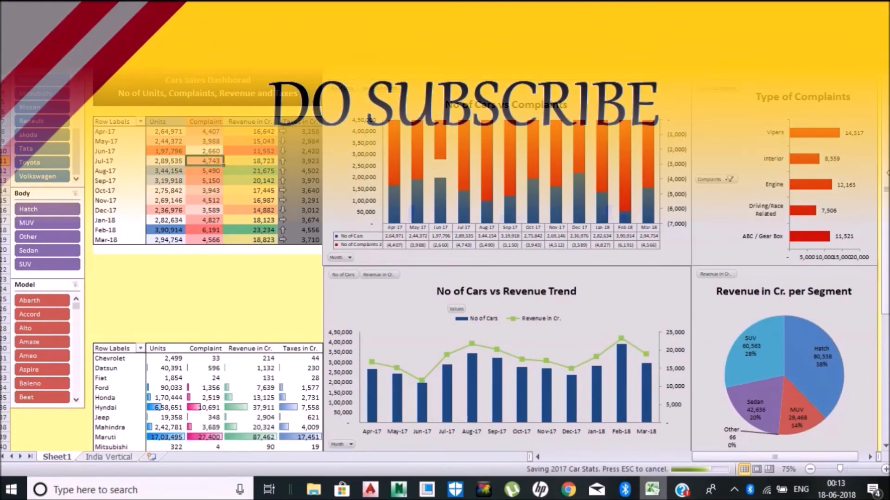